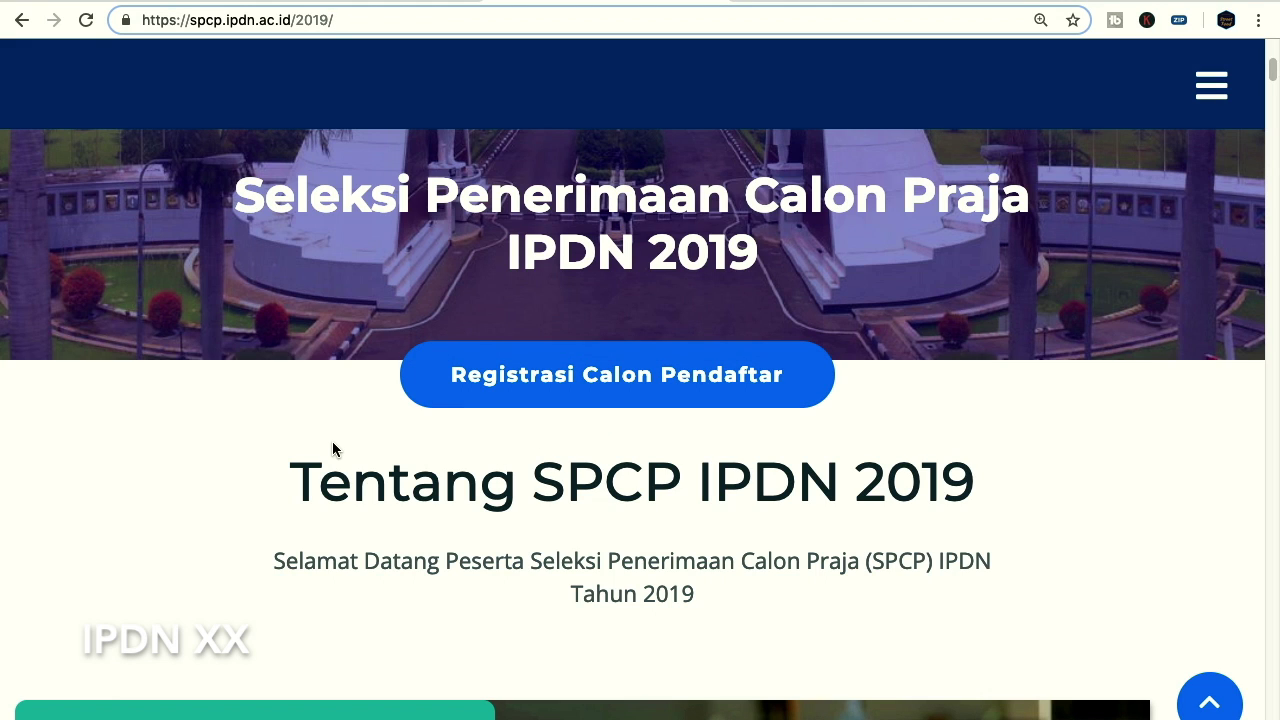
Scroll past Dasar Seleksi and Mekanisme Seleksi until Persyaratan Umum and Persyaratan Administrasi appear
scroll(349, 432, down, 10)
scroll(349, 432, down, 1)
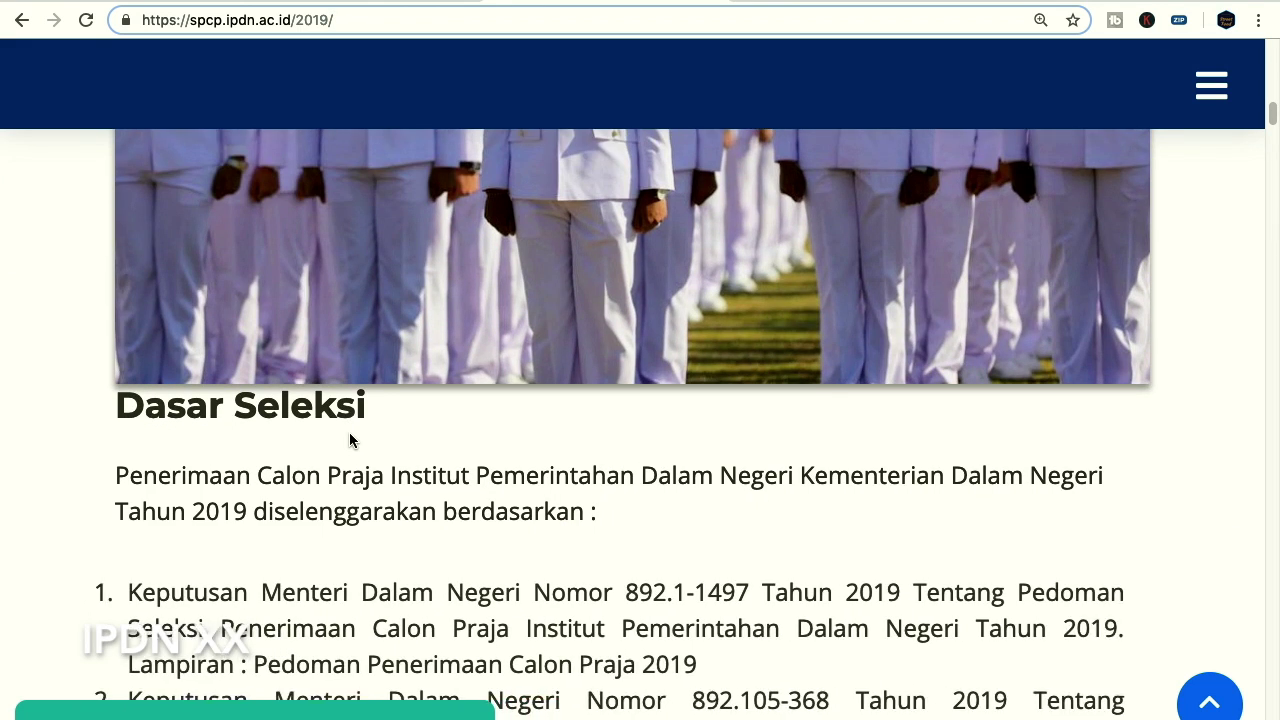
scroll(355, 451, down, 6)
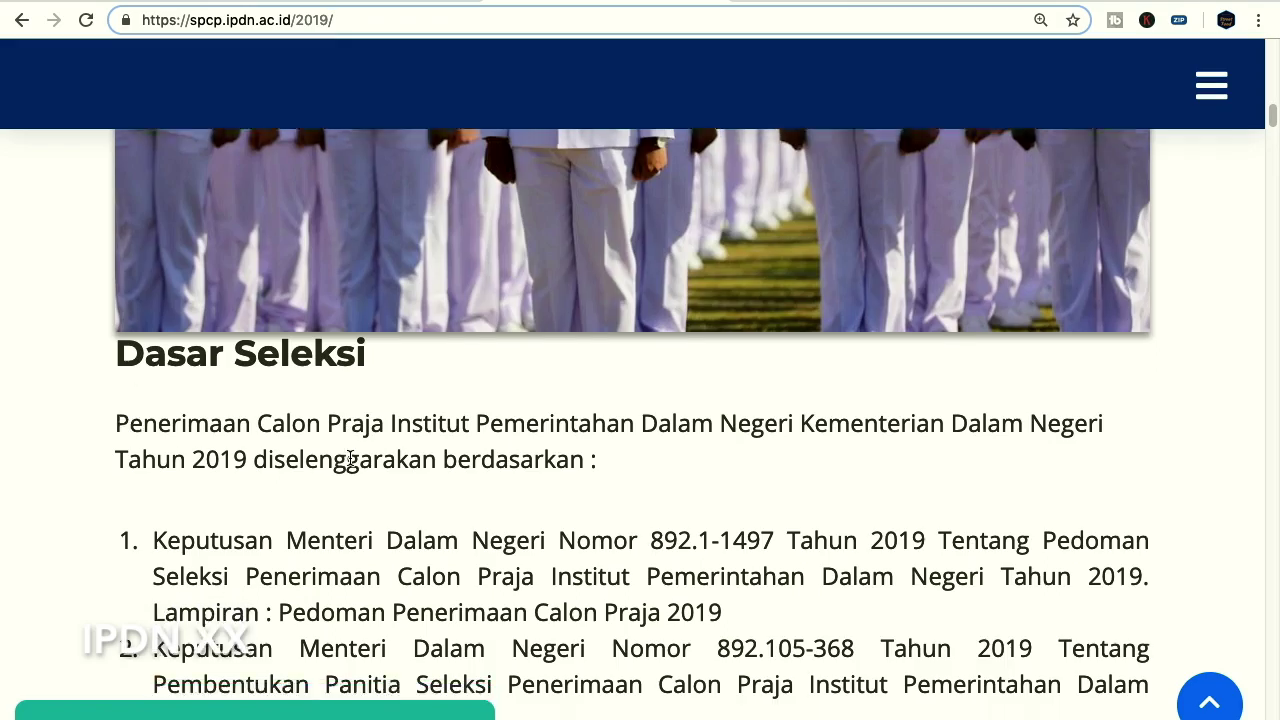
scroll(350, 458, down, 10)
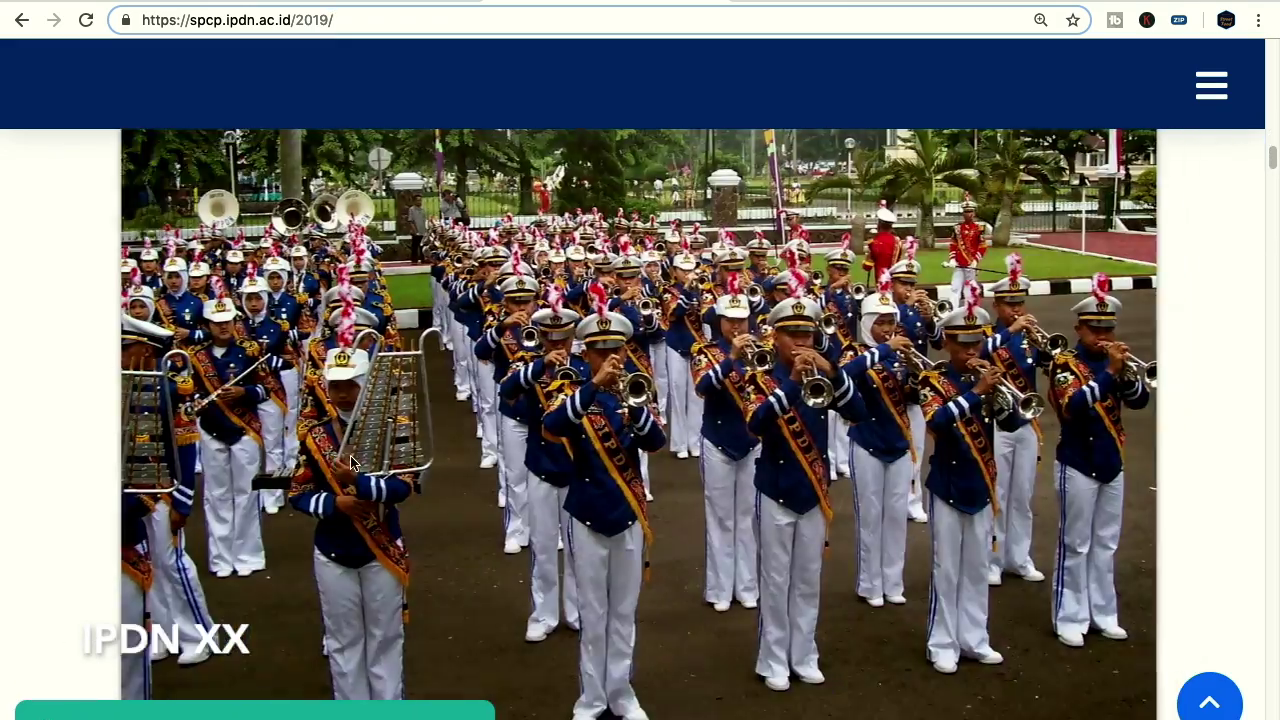
scroll(350, 463, down, 10)
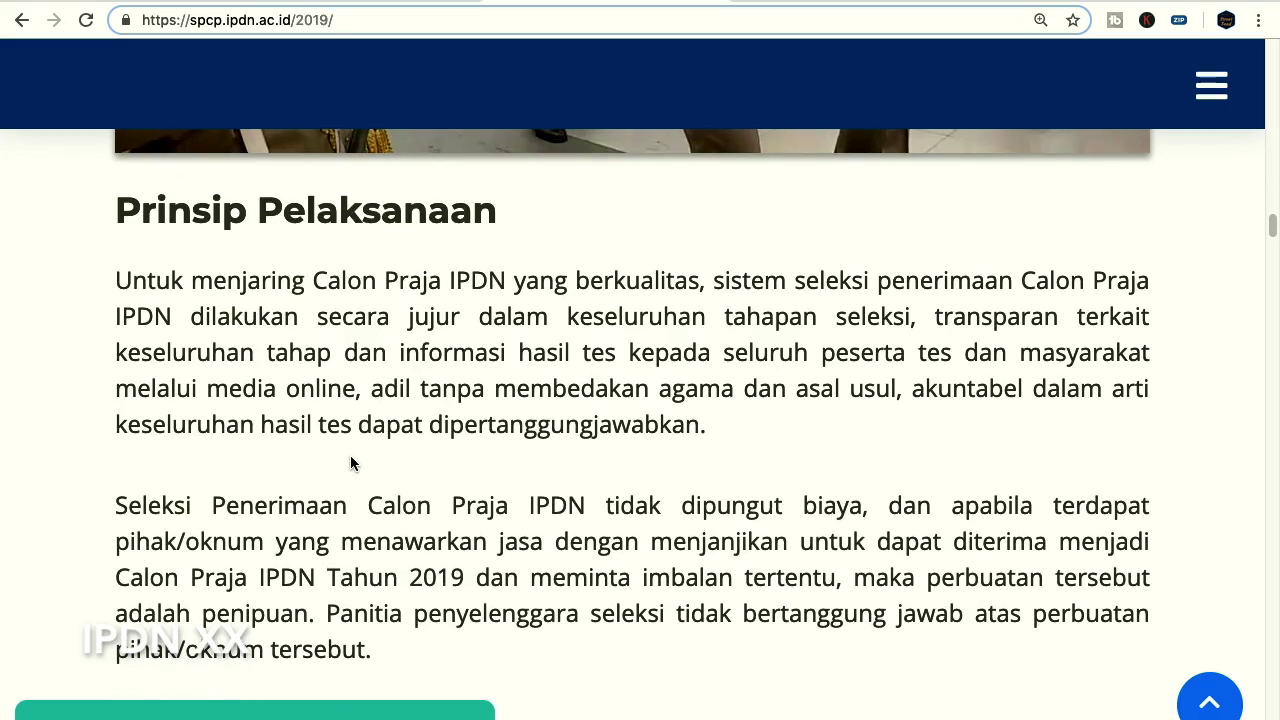
scroll(350, 461, down, 5)
scroll(344, 456, down, 8)
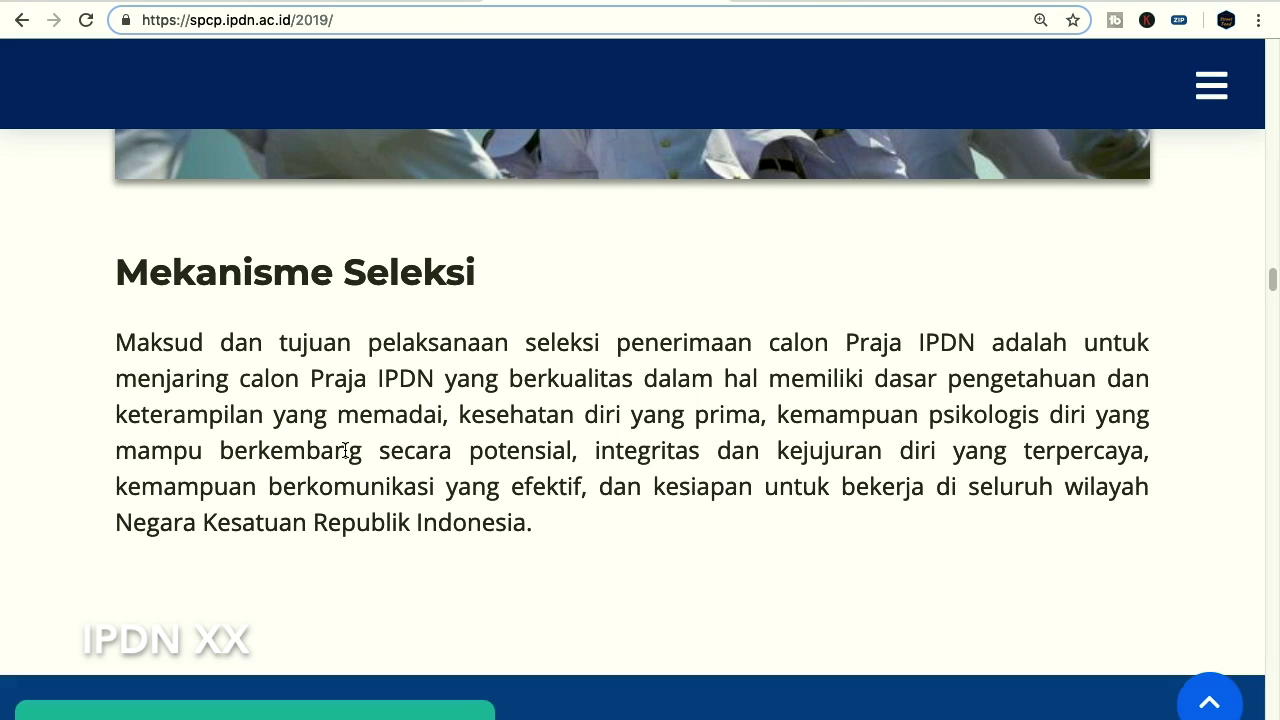
scroll(344, 451, down, 5)
scroll(340, 450, down, 2)
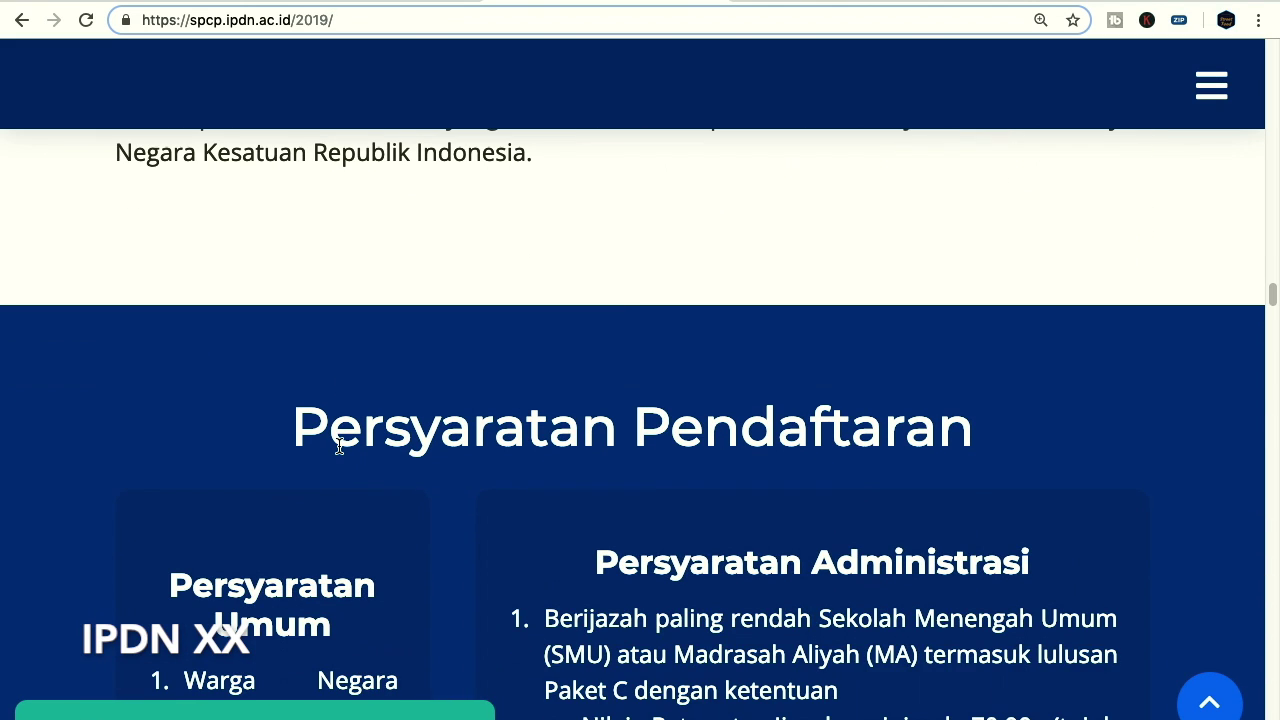
scroll(343, 445, down, 3)
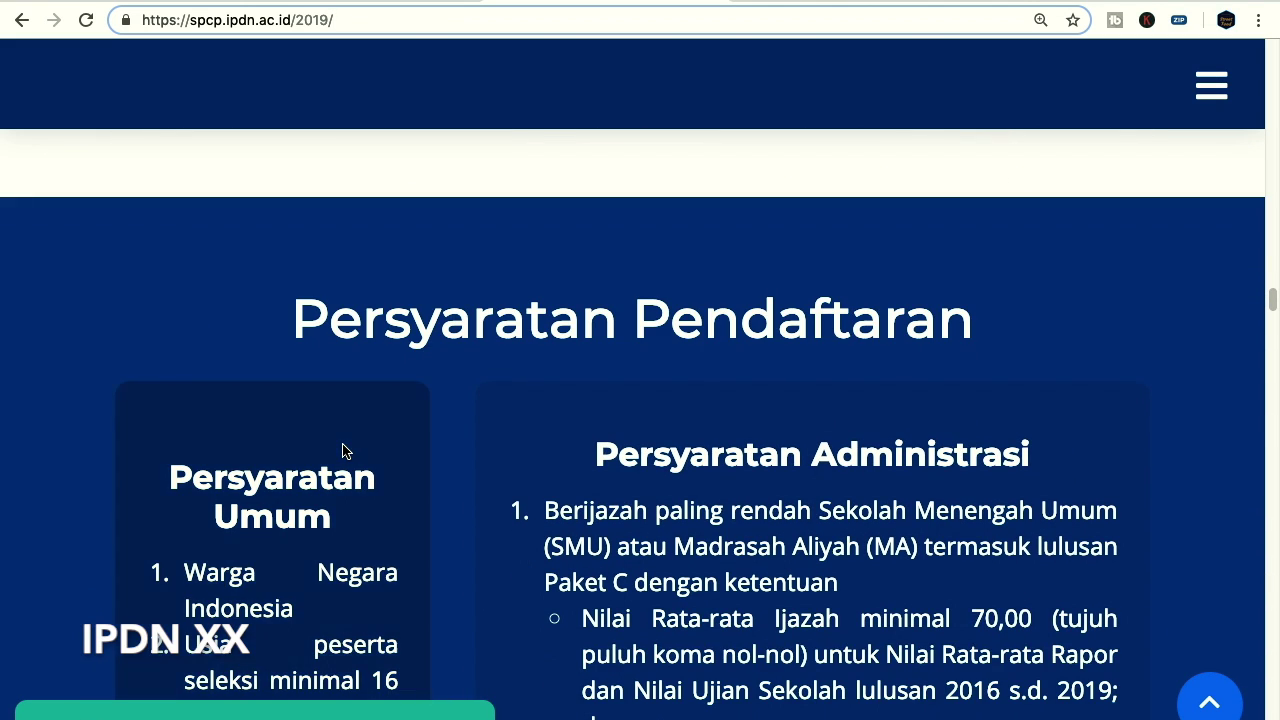
scroll(343, 445, down, 2)
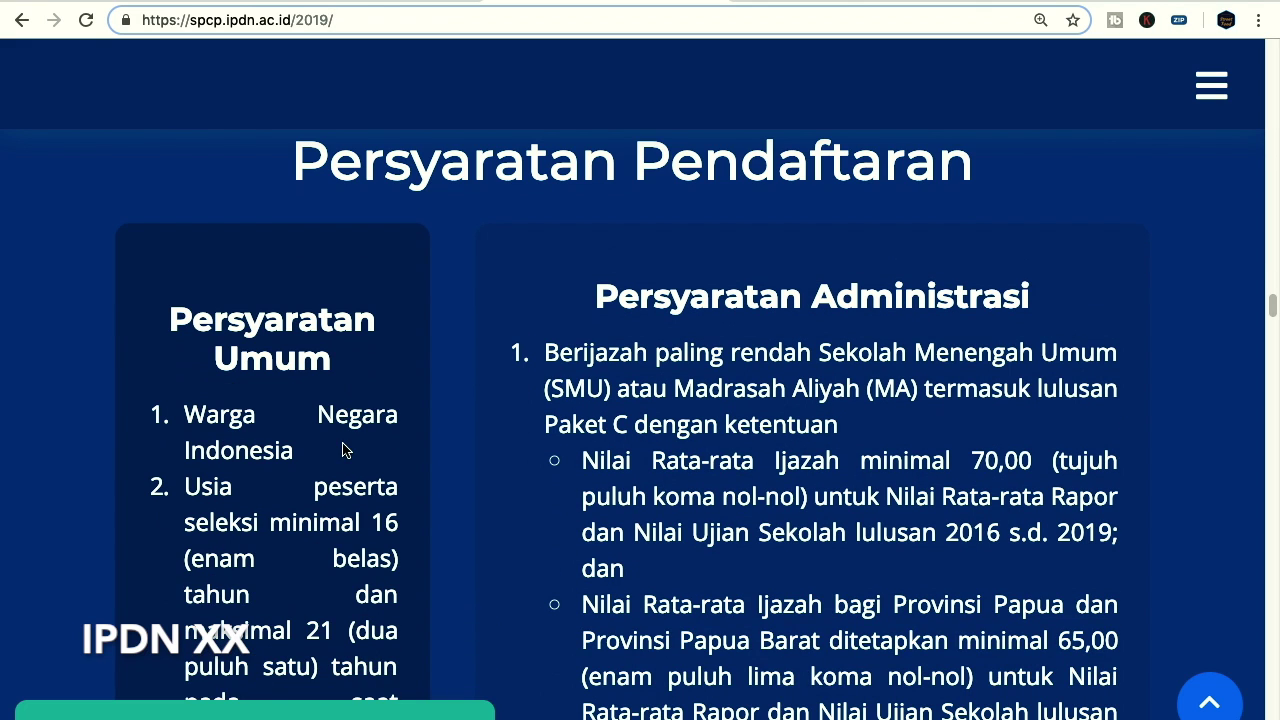
scroll(366, 440, down, 2)
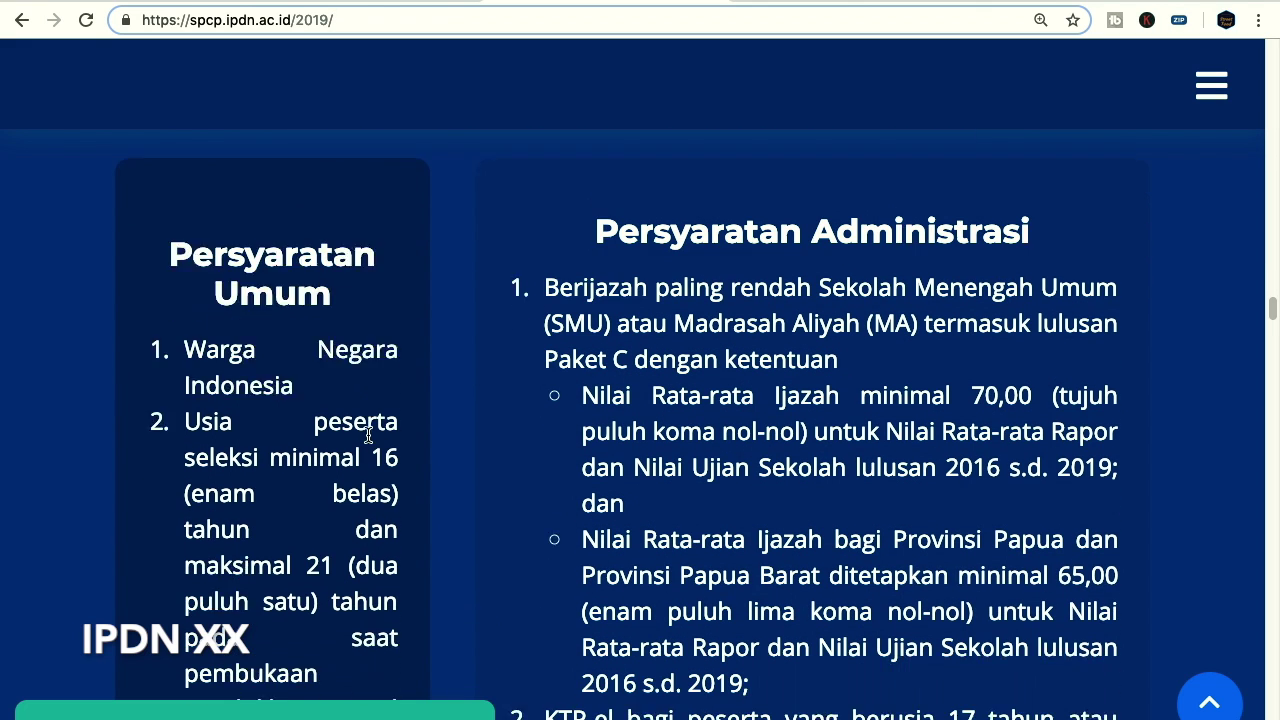
scroll(280, 448, down, 1)
scroll(280, 448, down, 2)
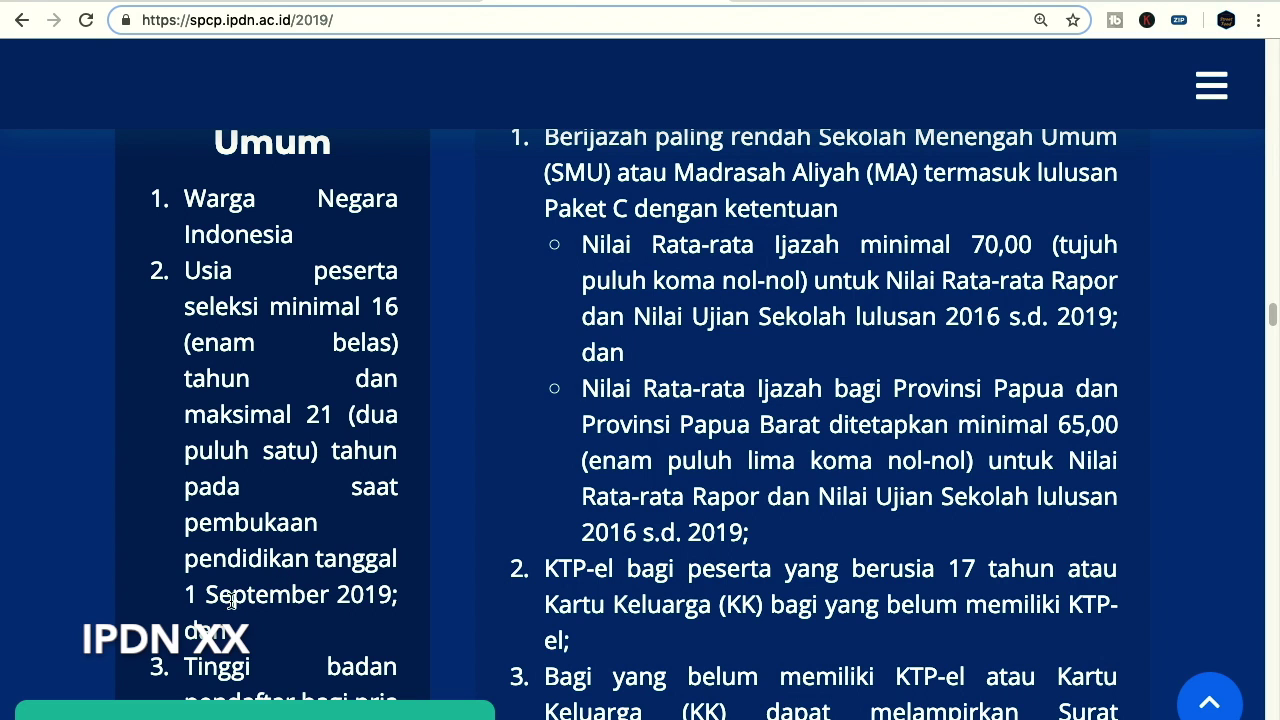
scroll(336, 516, down, 2)
scroll(328, 560, down, 2)
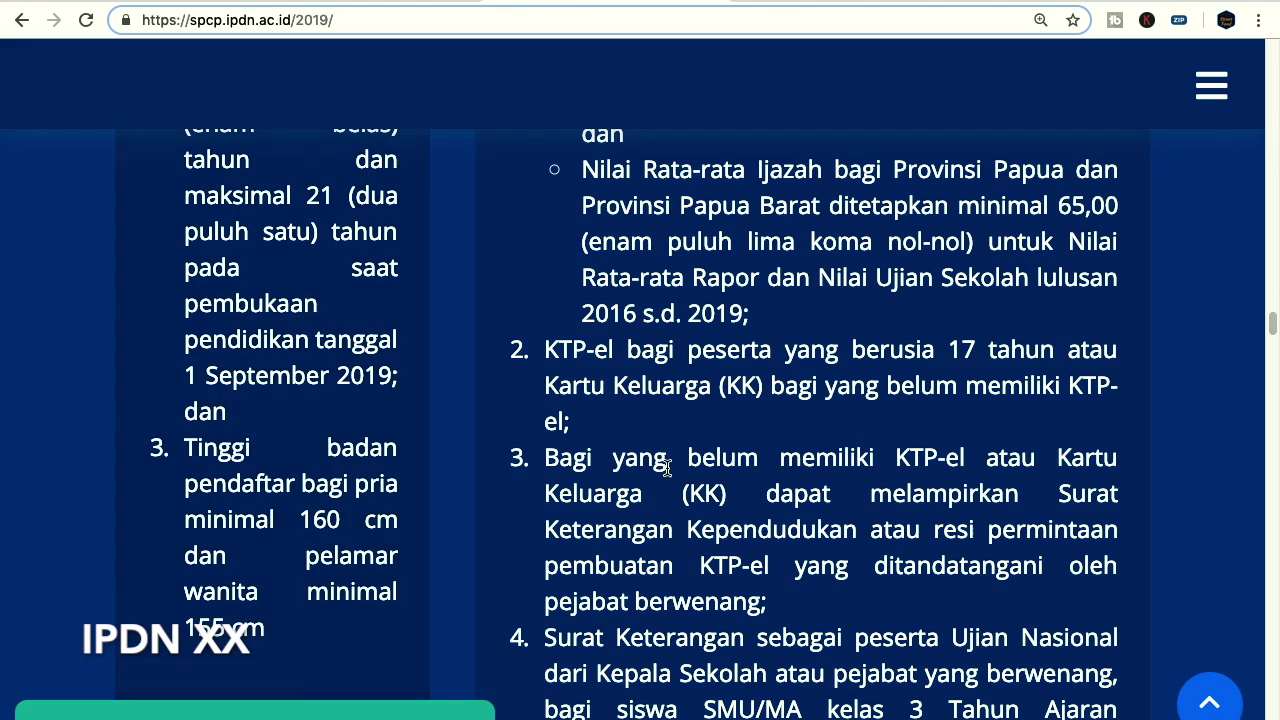
scroll(667, 466, up, 1)
scroll(667, 466, up, 4)
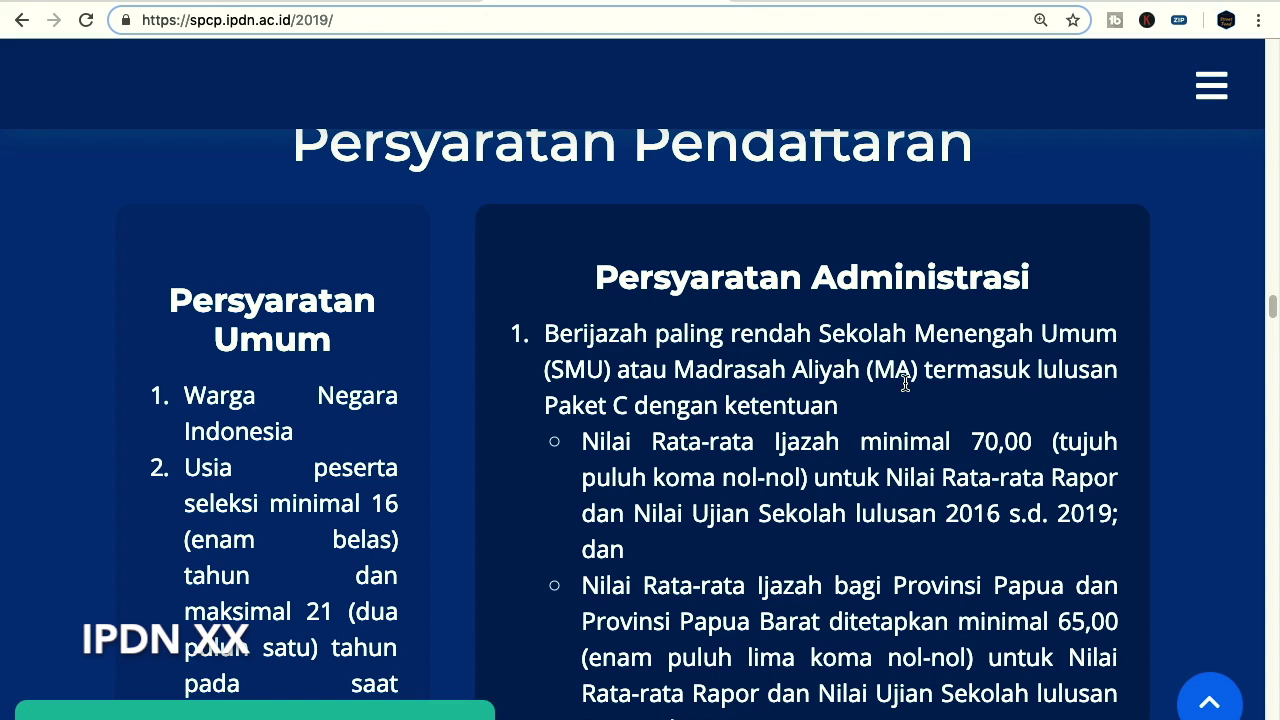
drag(549, 405, 630, 408)
click(641, 412)
scroll(857, 410, down, 1)
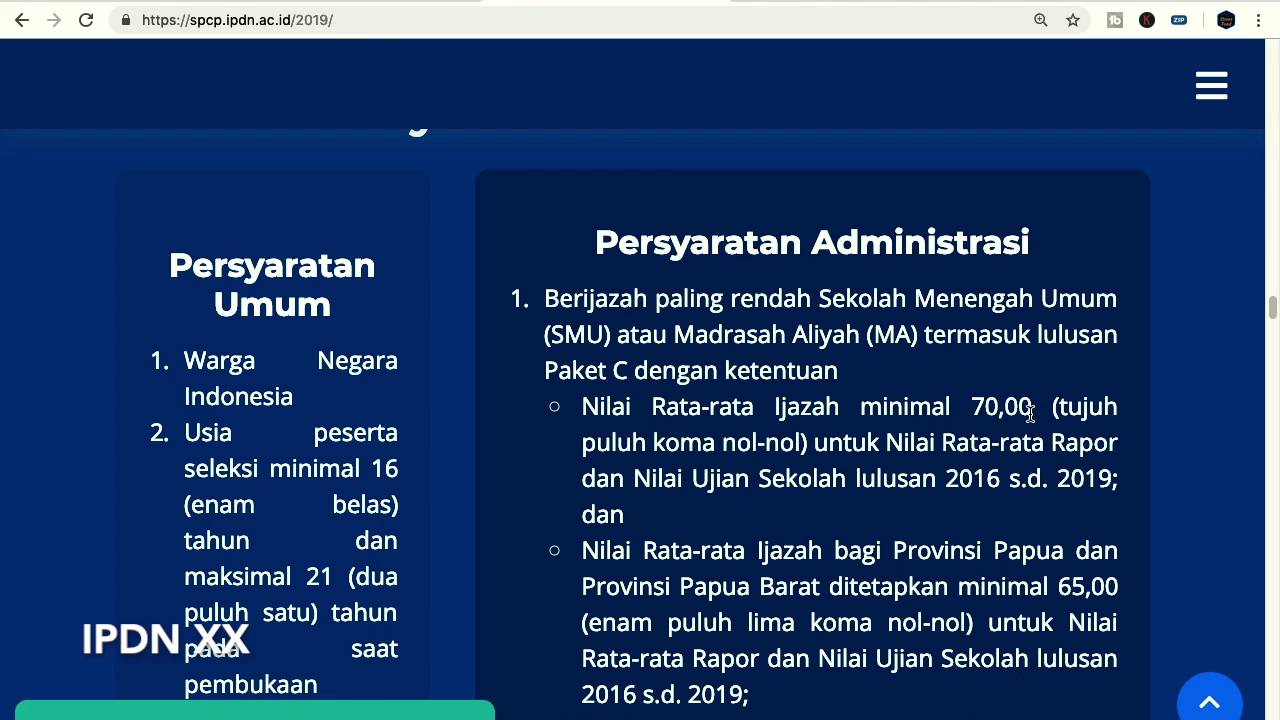
scroll(848, 456, down, 2)
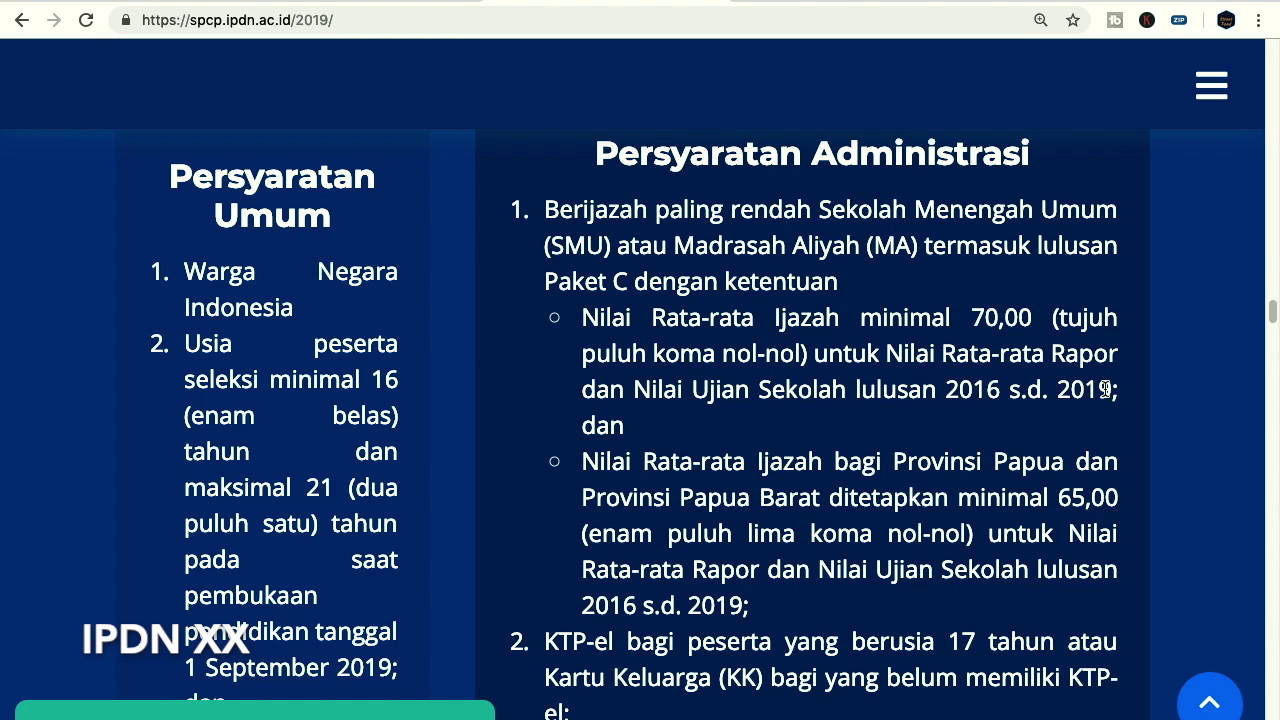
scroll(648, 459, down, 1)
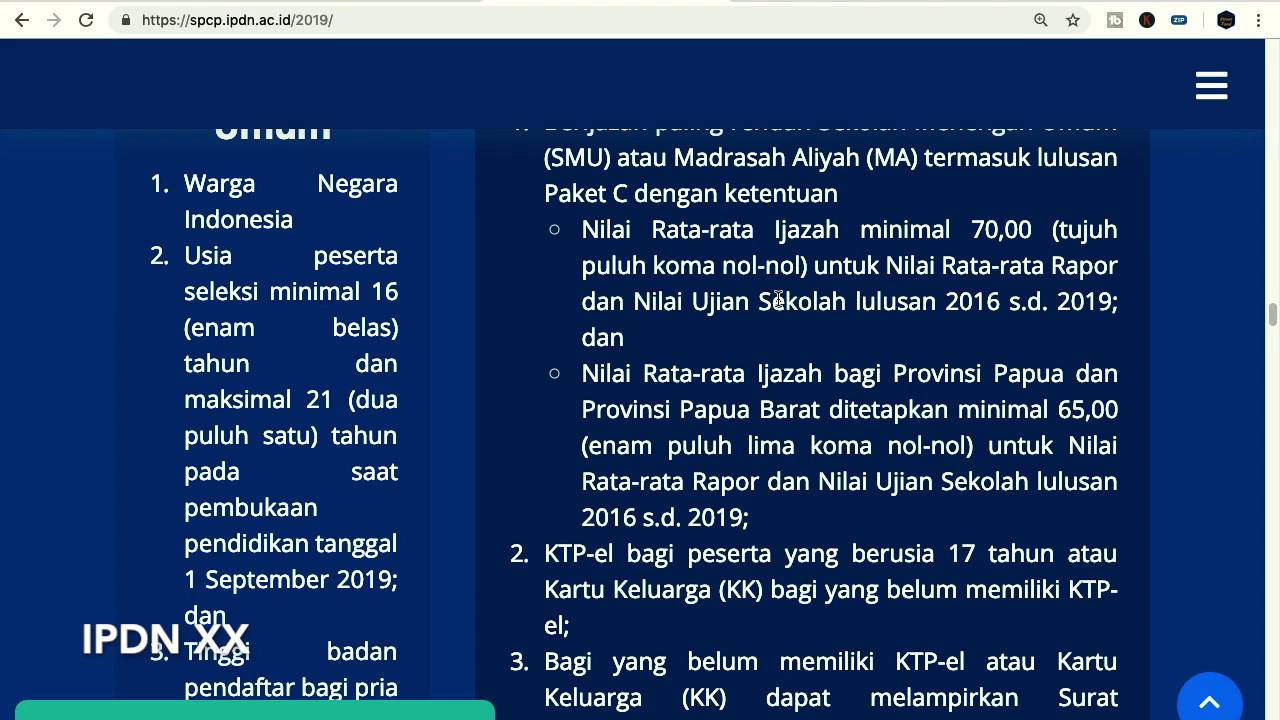
scroll(760, 295, up, 1)
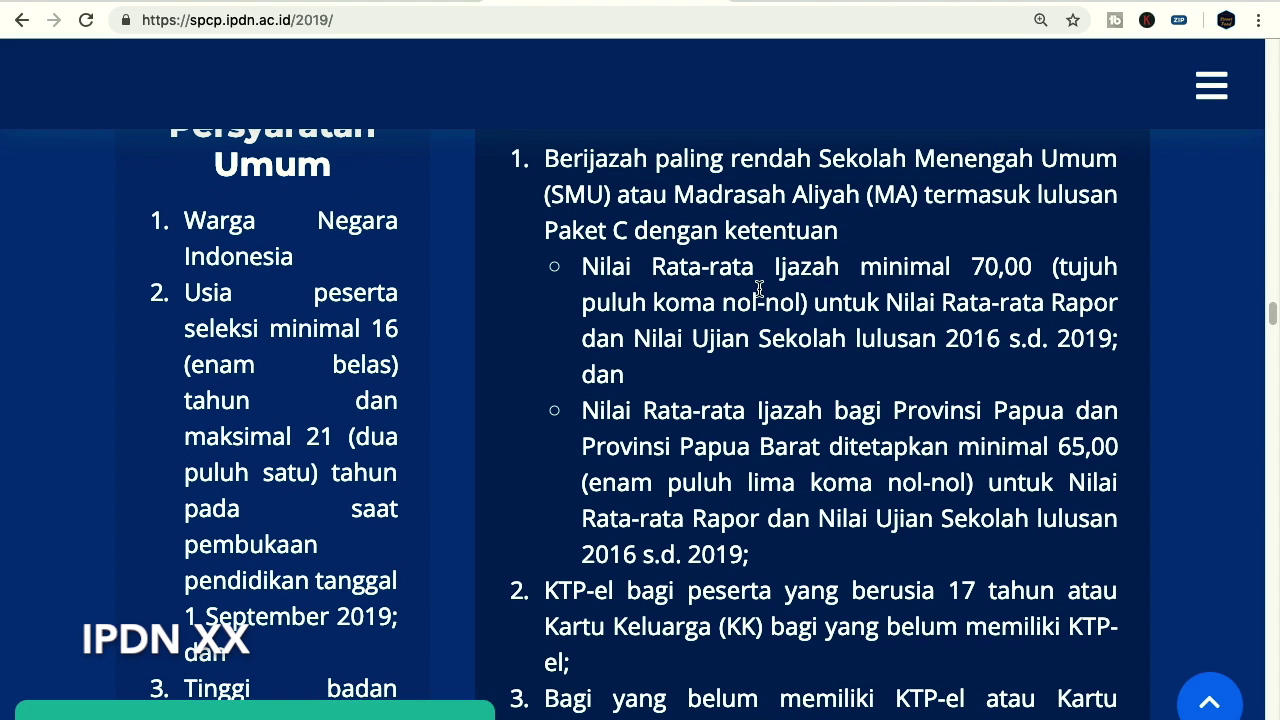
scroll(777, 365, down, 1)
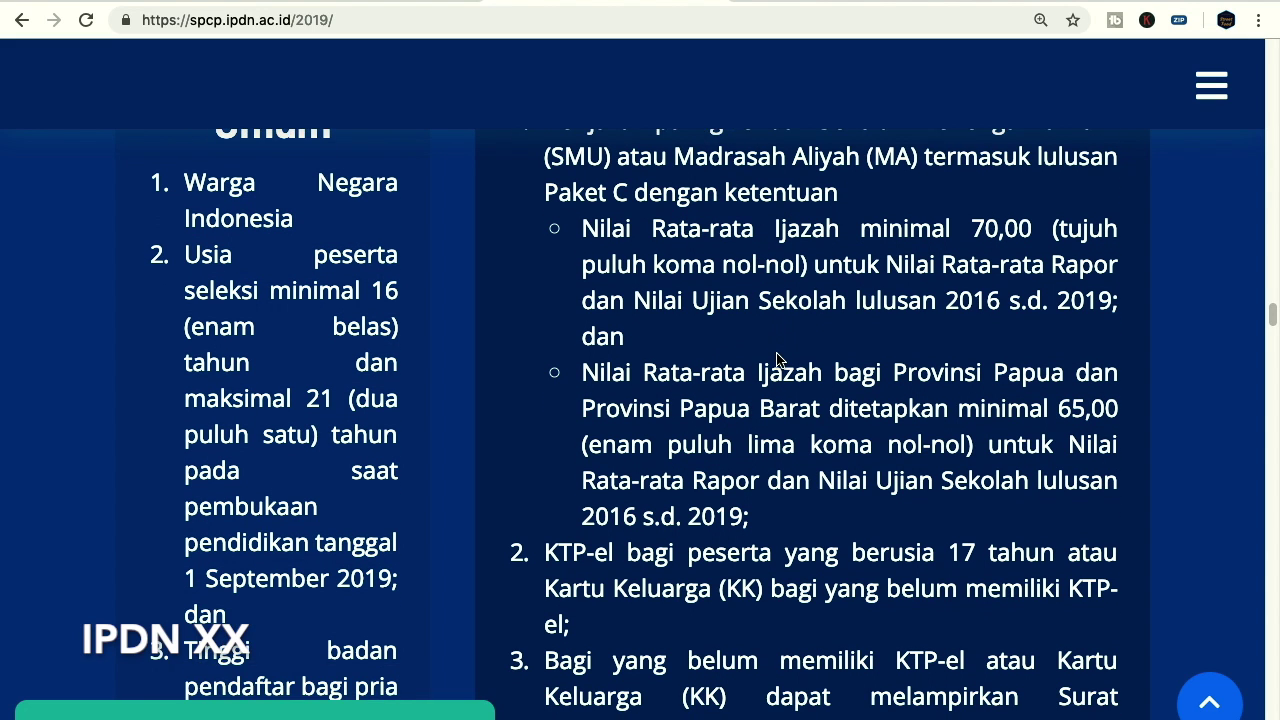
scroll(706, 400, down, 1)
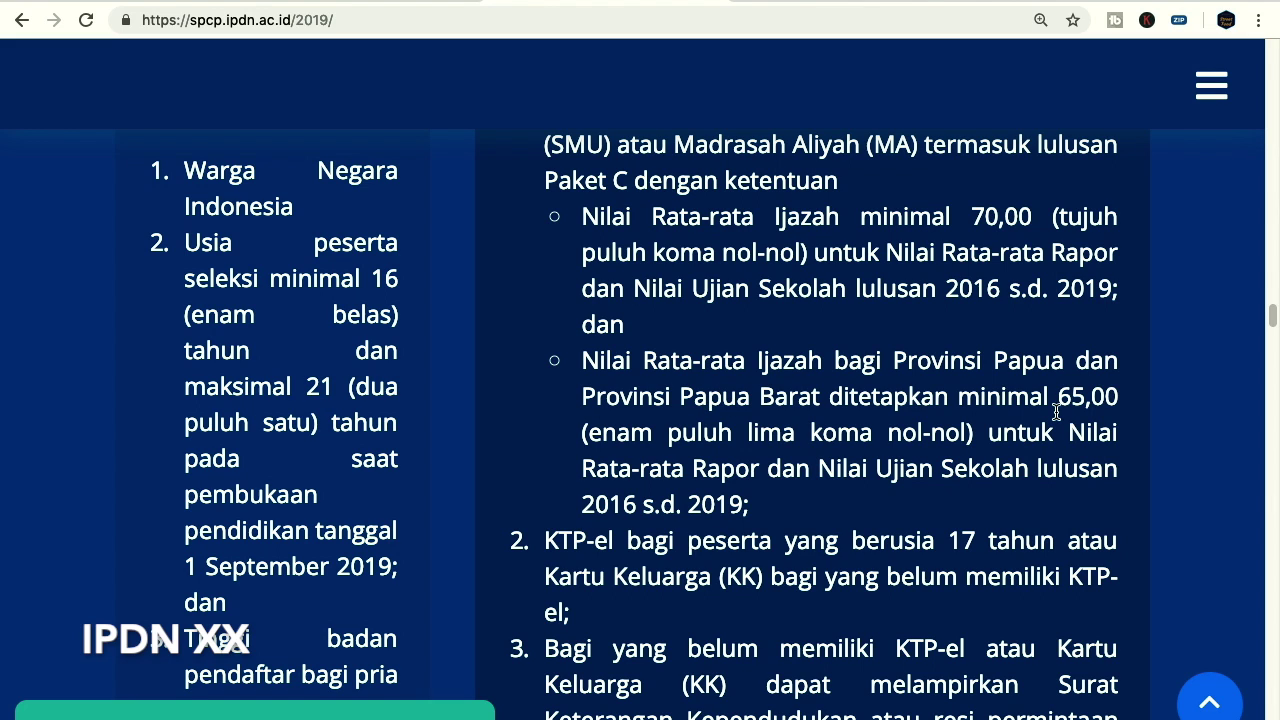
scroll(812, 432, down, 1)
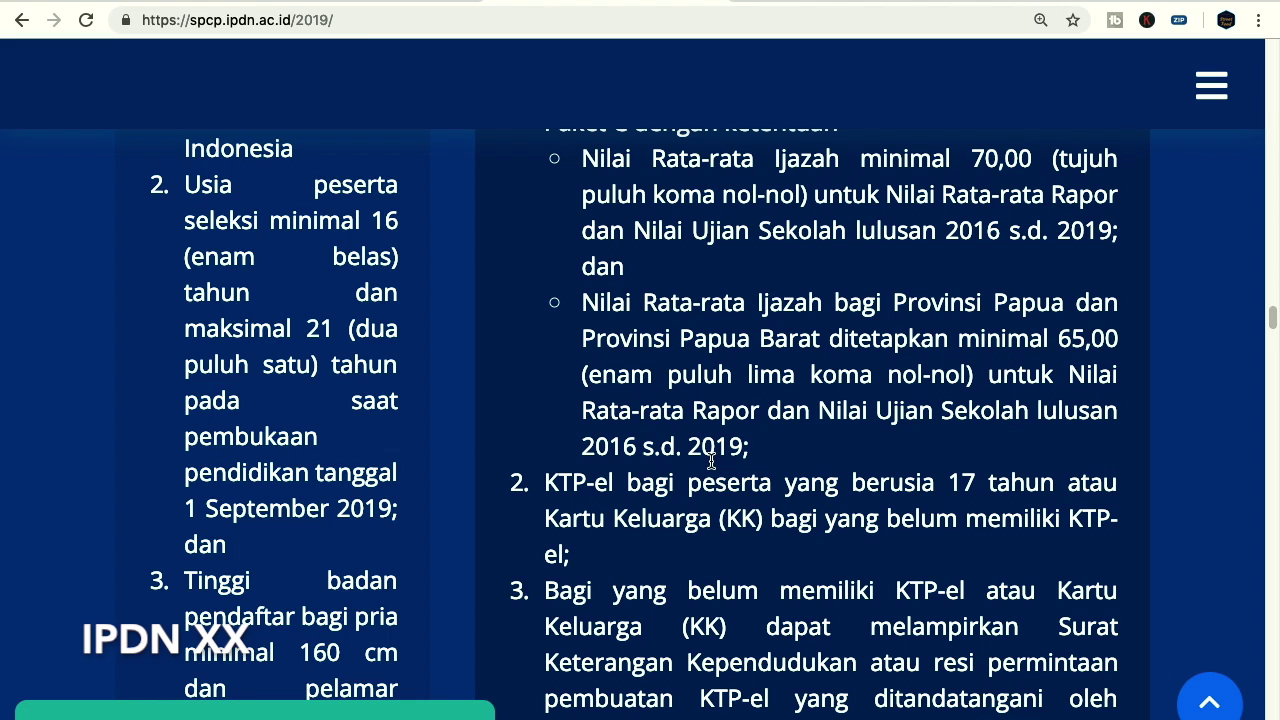
scroll(818, 453, down, 3)
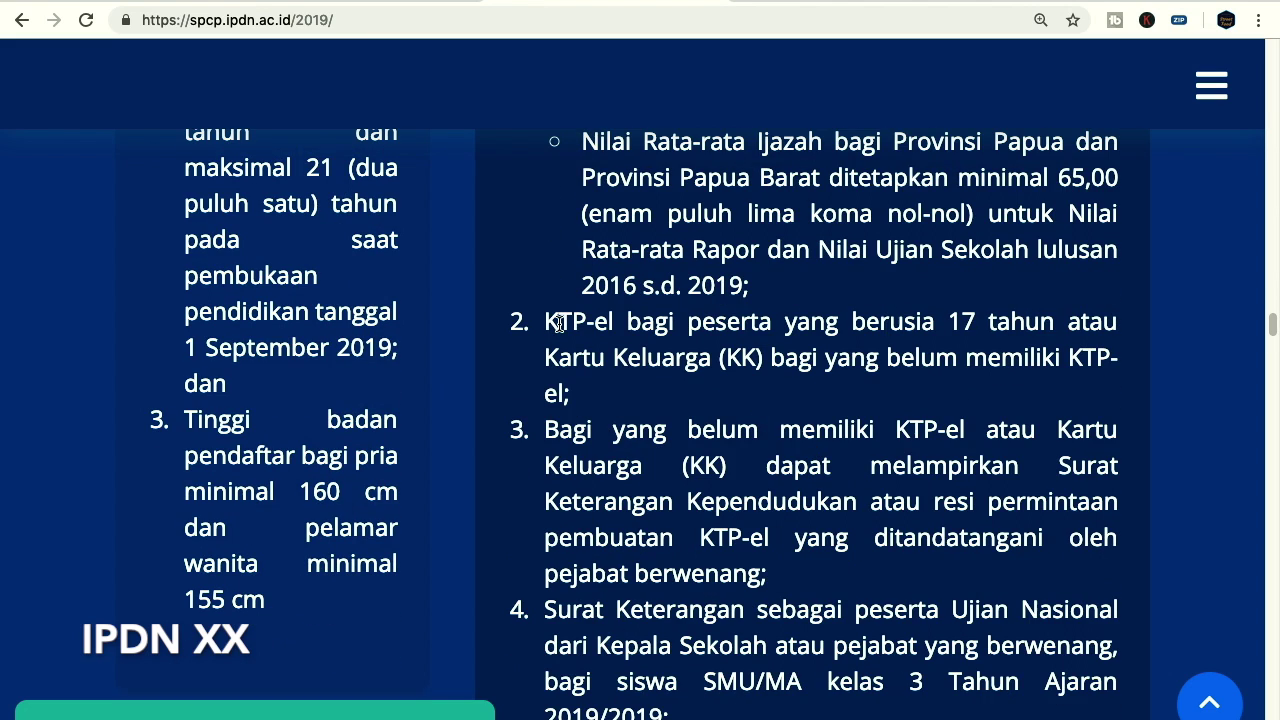
scroll(634, 336, up, 5)
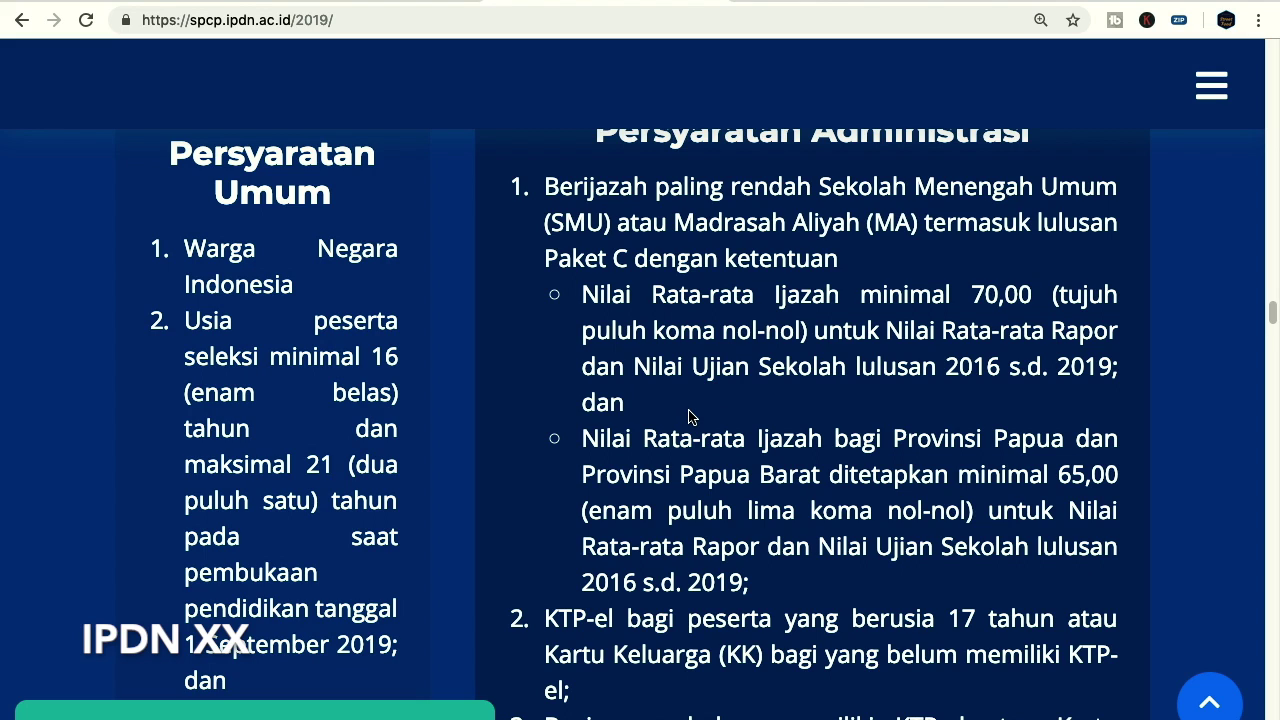
scroll(846, 420, down, 1)
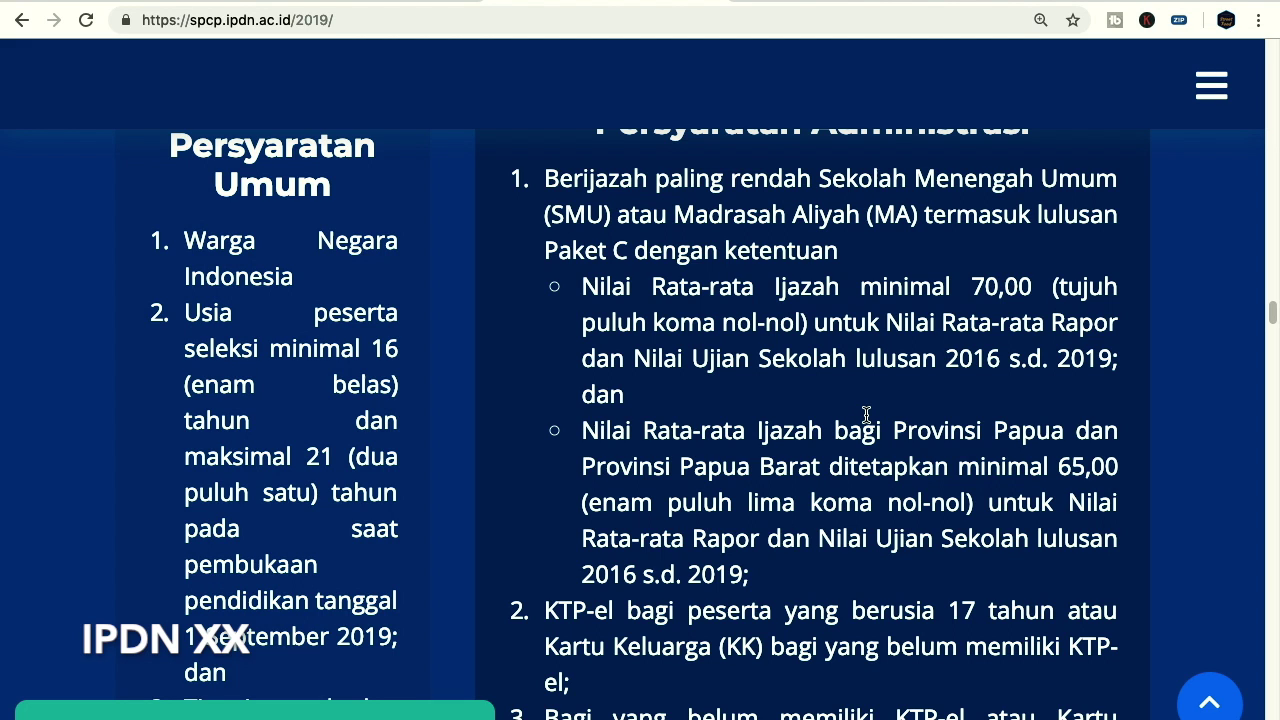
Scroll down to the numbered document list beginning with KTP-el and Kartu Keluarga
scroll(865, 414, down, 3)
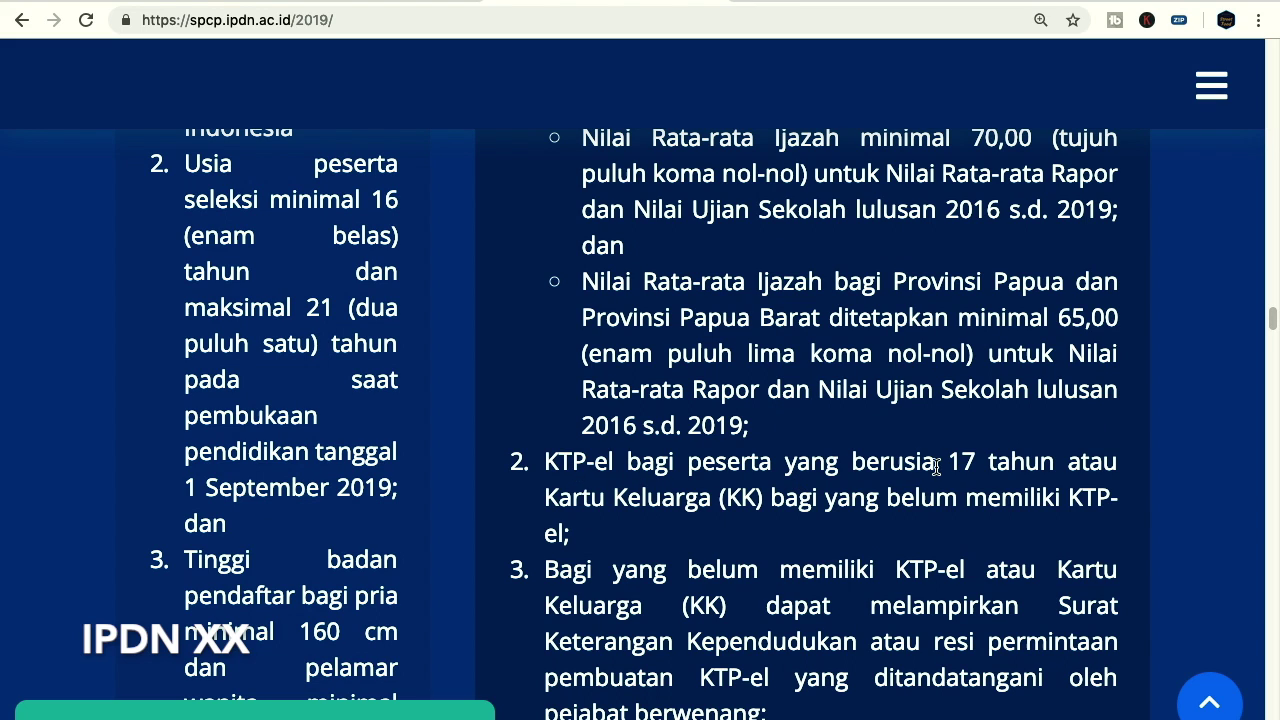
scroll(870, 468, down, 1)
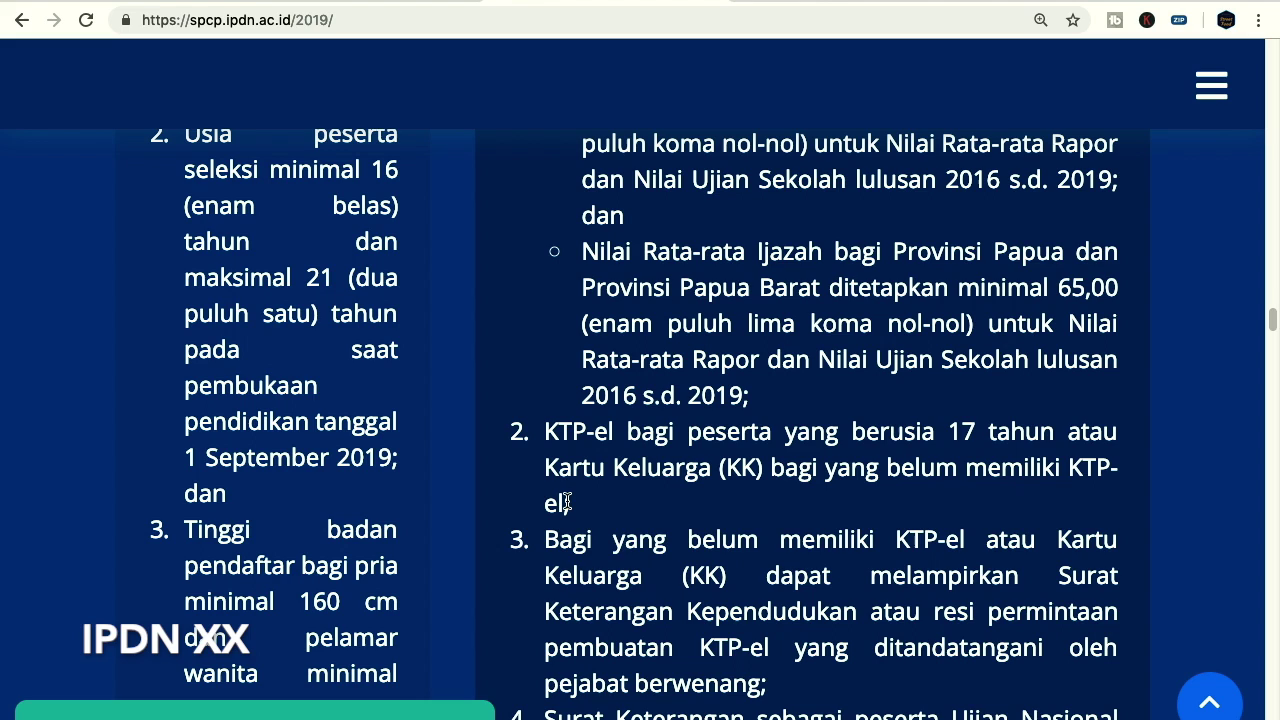
scroll(790, 505, down, 1)
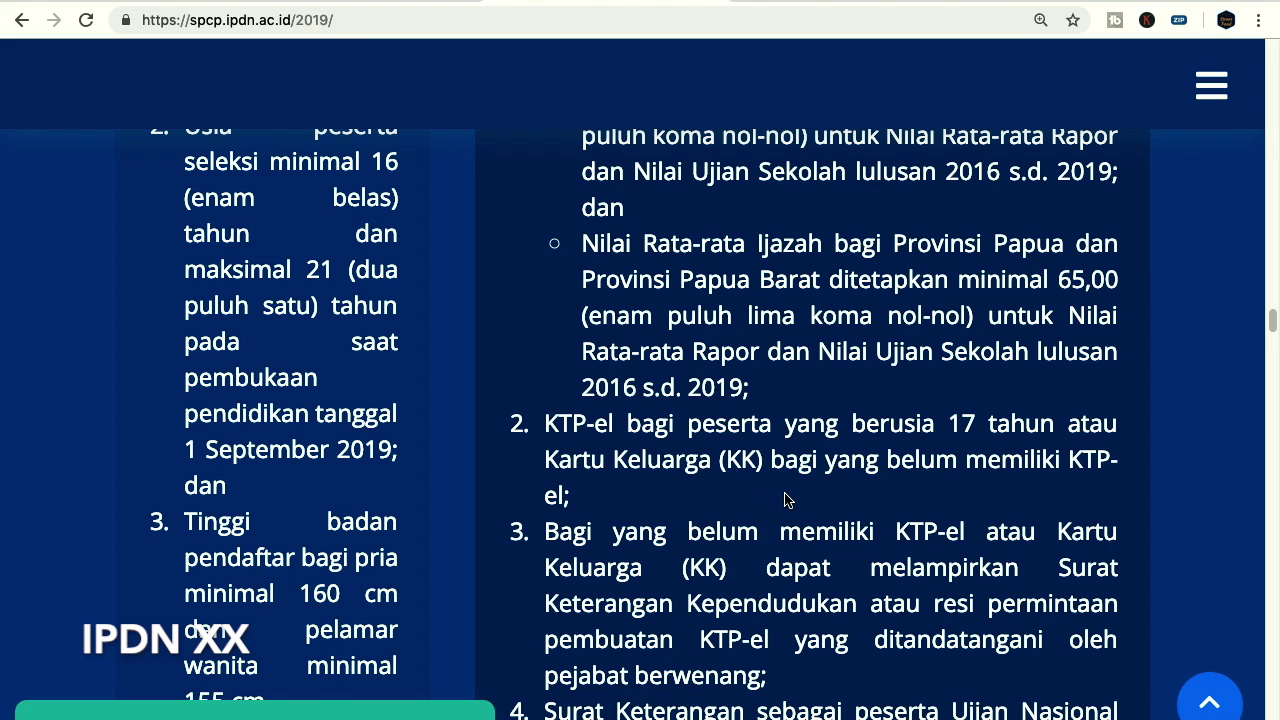
scroll(804, 484, down, 1)
scroll(804, 484, down, 1)
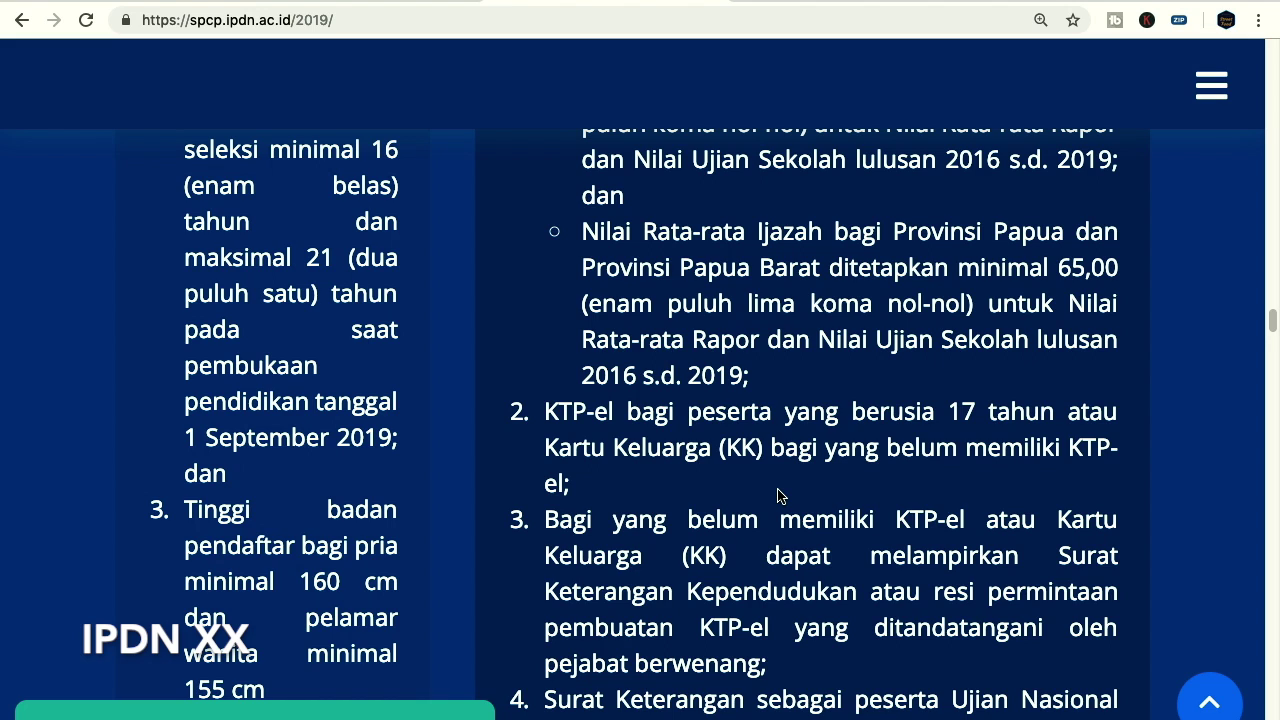
scroll(778, 479, down, 2)
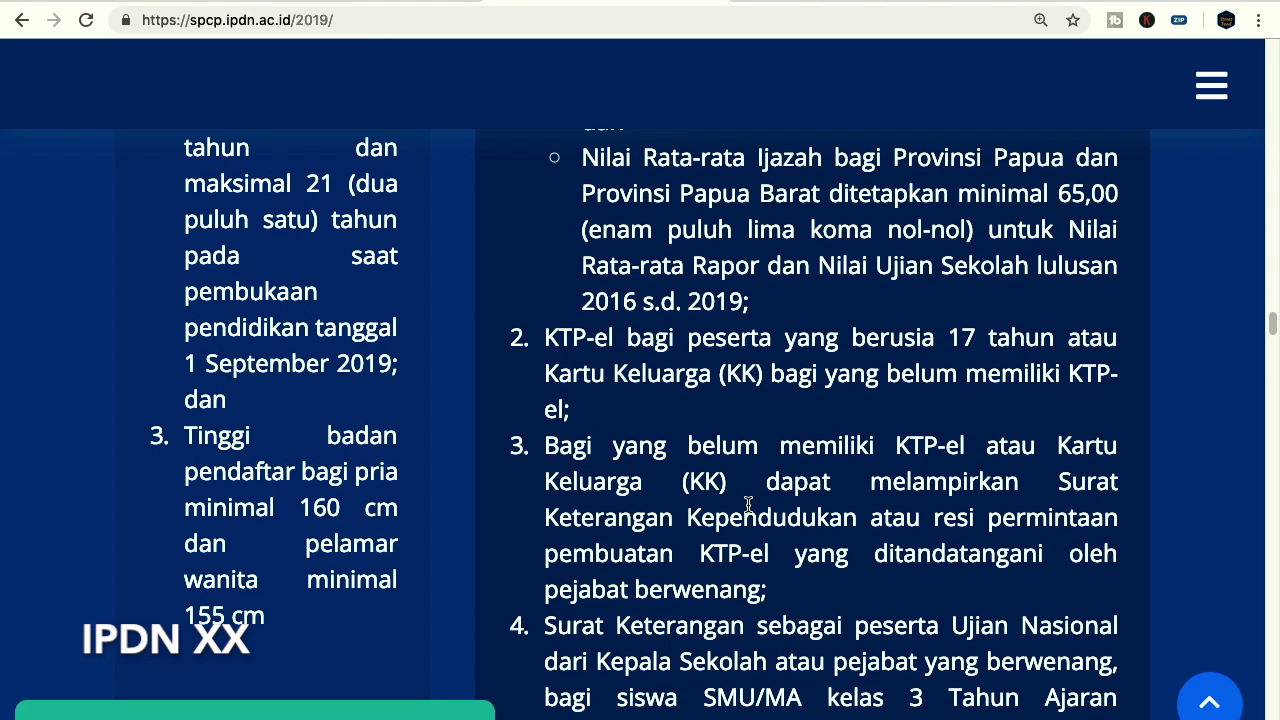
scroll(744, 506, down, 1)
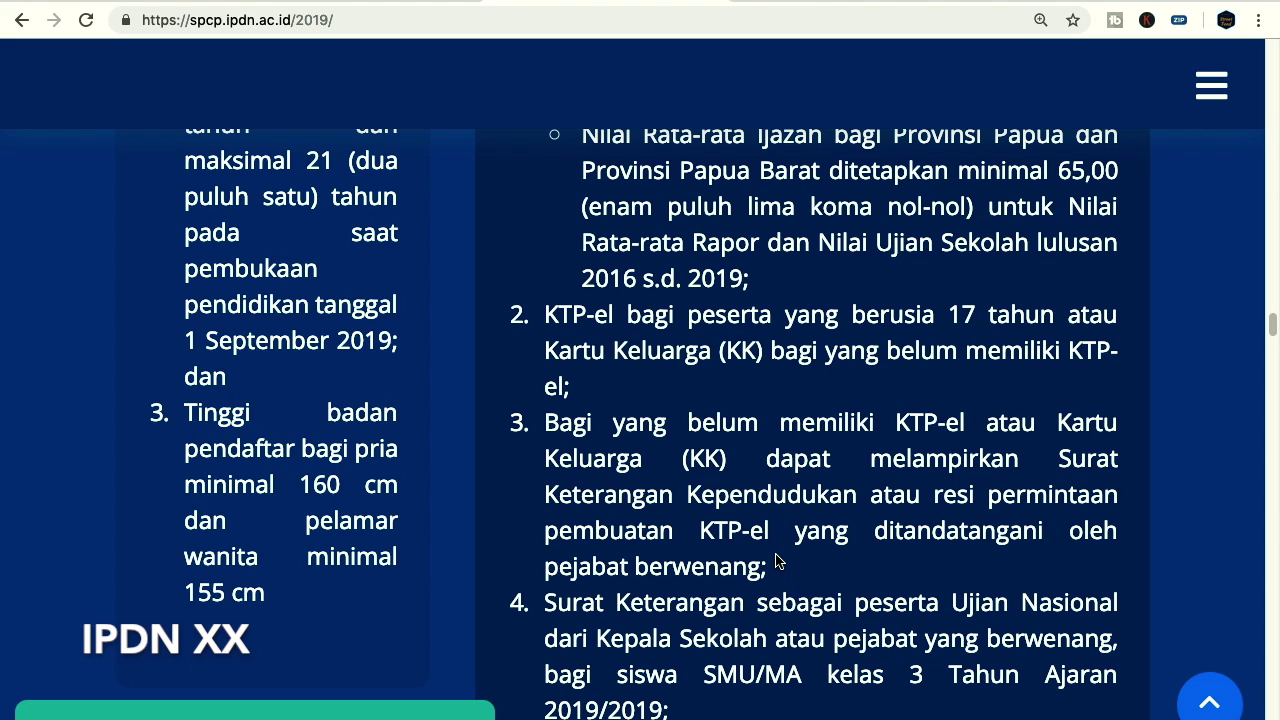
scroll(790, 500, down, 1)
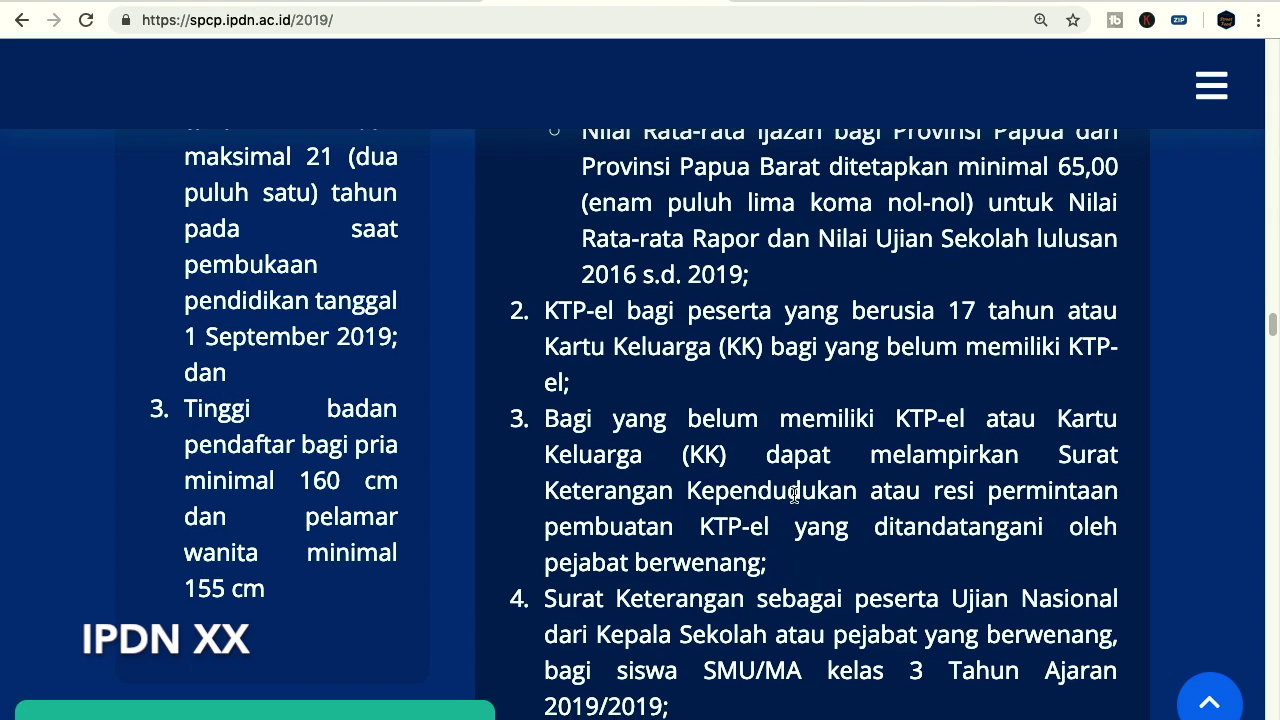
scroll(795, 500, down, 1)
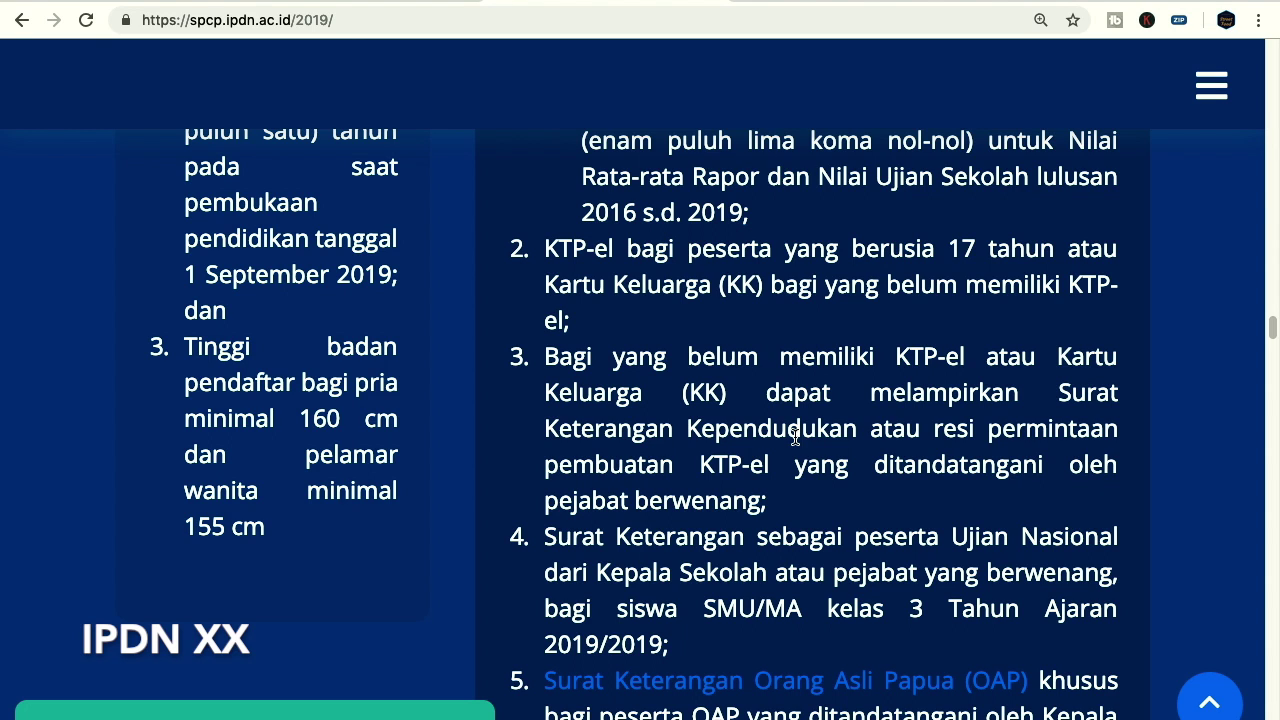
scroll(793, 441, down, 2)
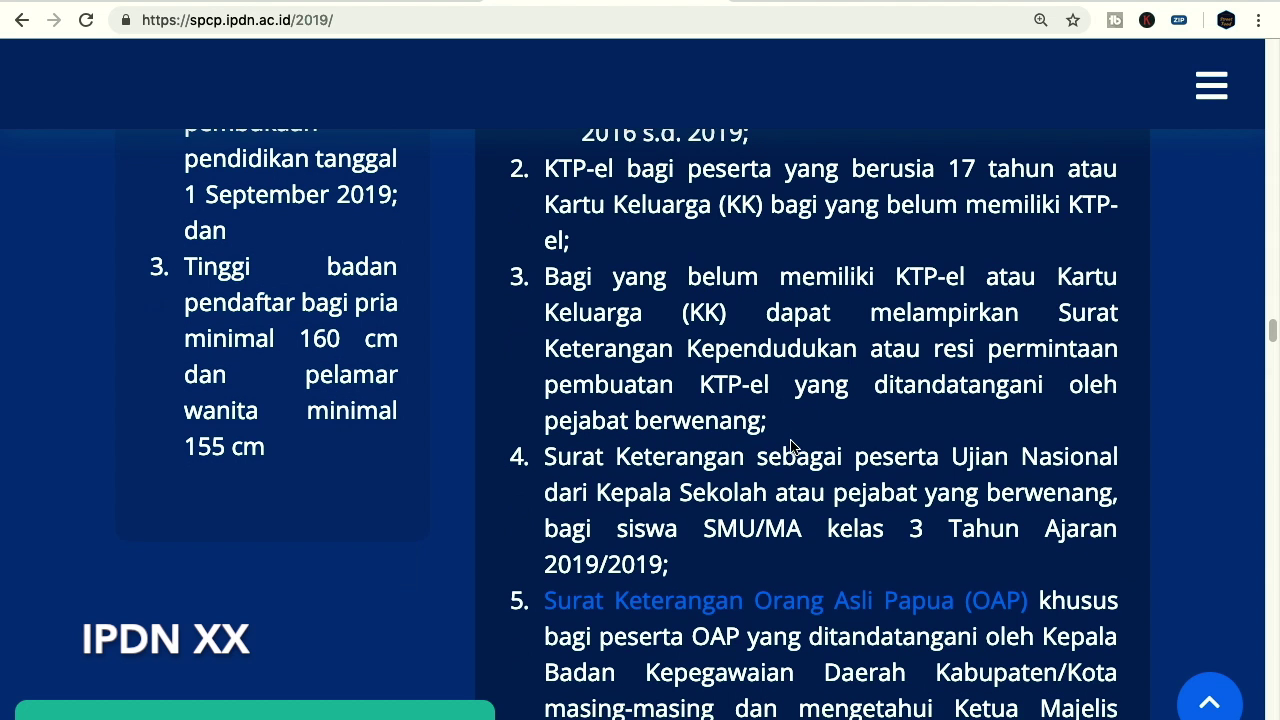
Scroll on to document items 5–7 (OAP letter, active e-mail, Pasfoto) and the Persyaratan Khusus heading
scroll(793, 441, down, 1)
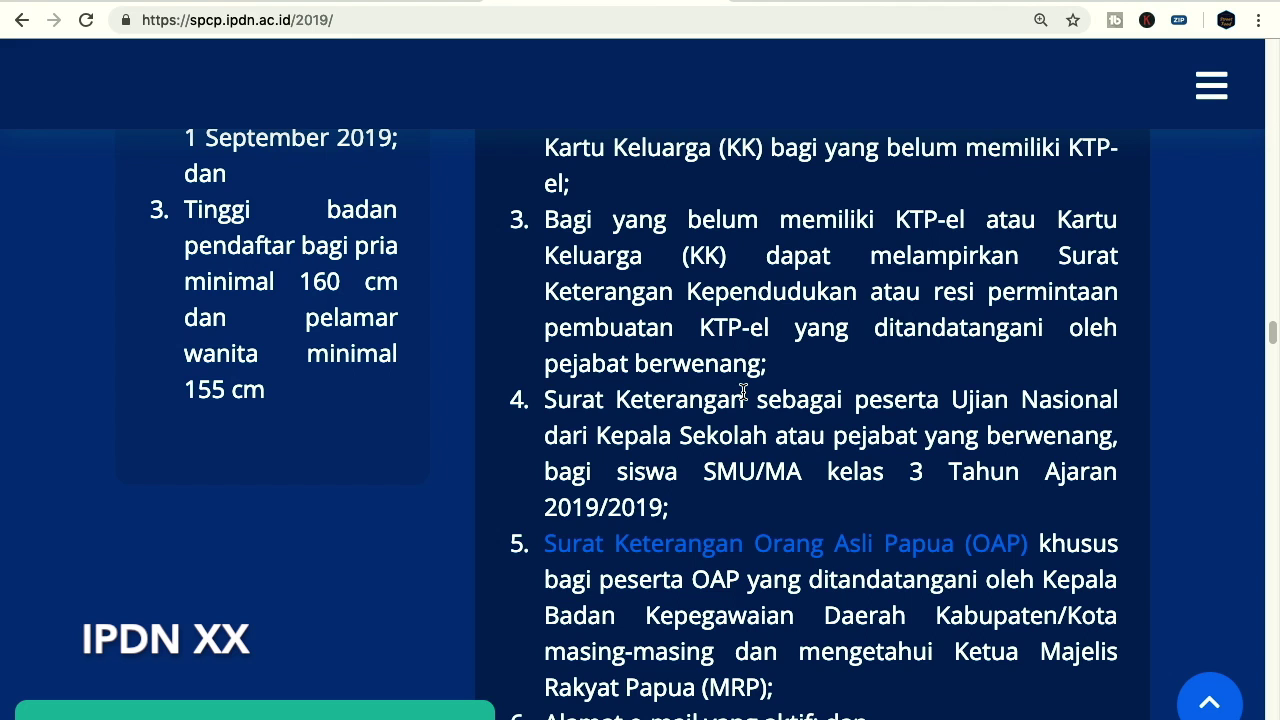
scroll(818, 390, down, 3)
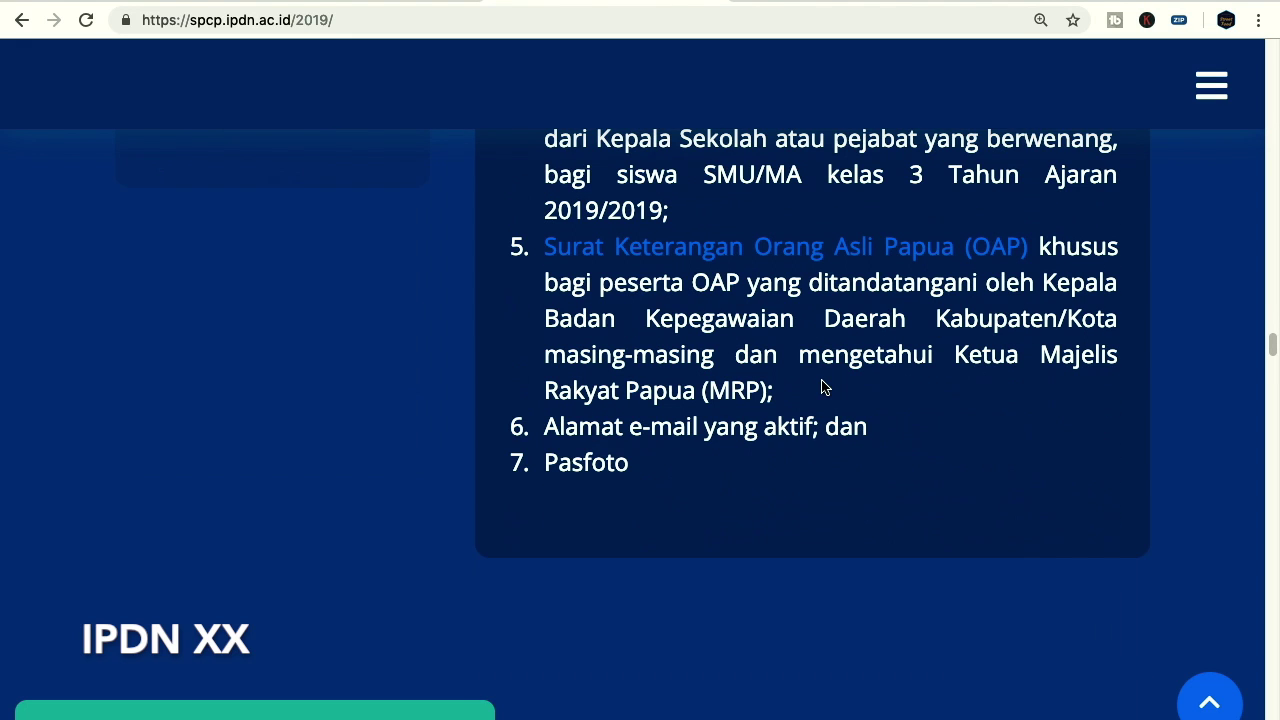
scroll(815, 378, up, 1)
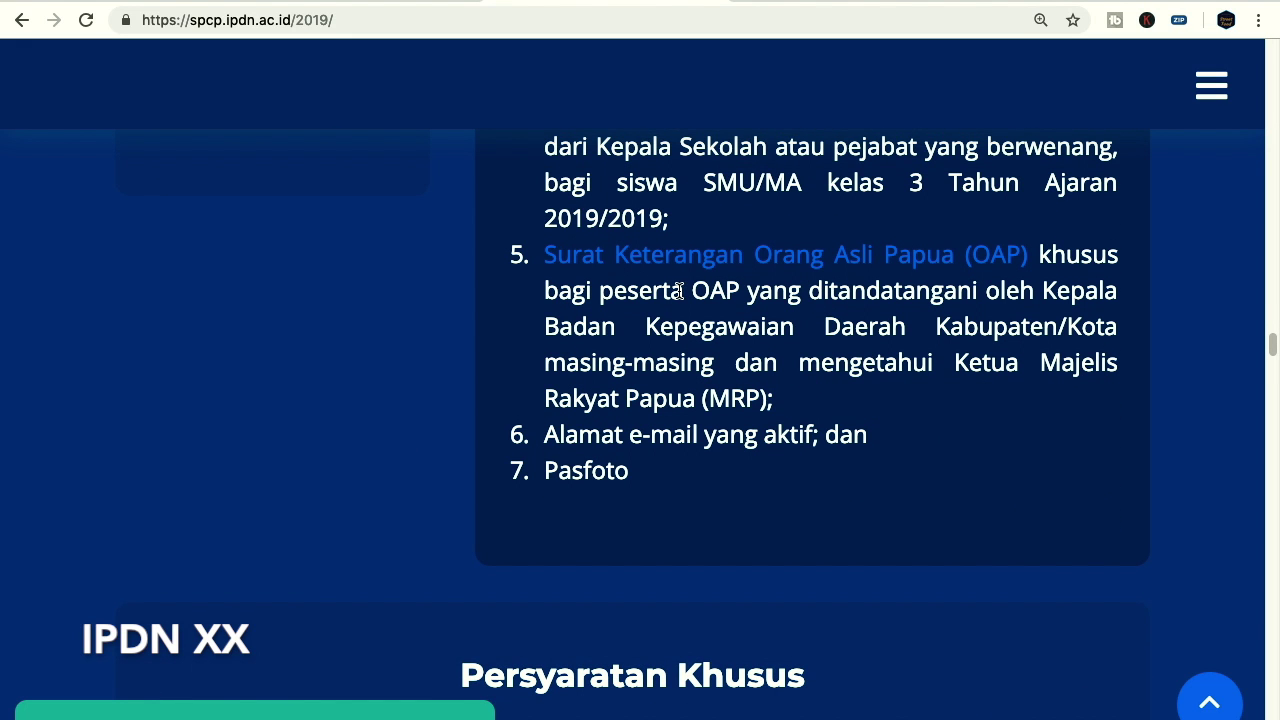
View the Surat Keterangan Orang Asli Papua (OAP) sample at full size, read it, and go back
click(816, 266)
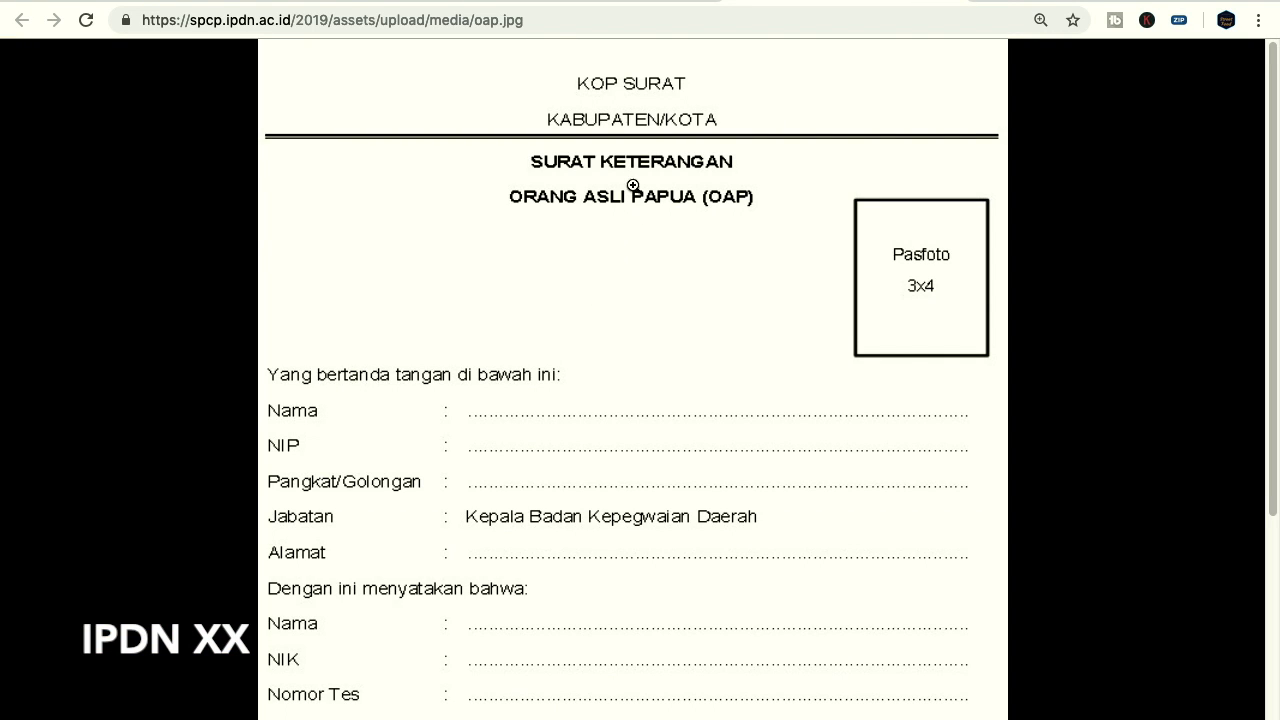
click(630, 192)
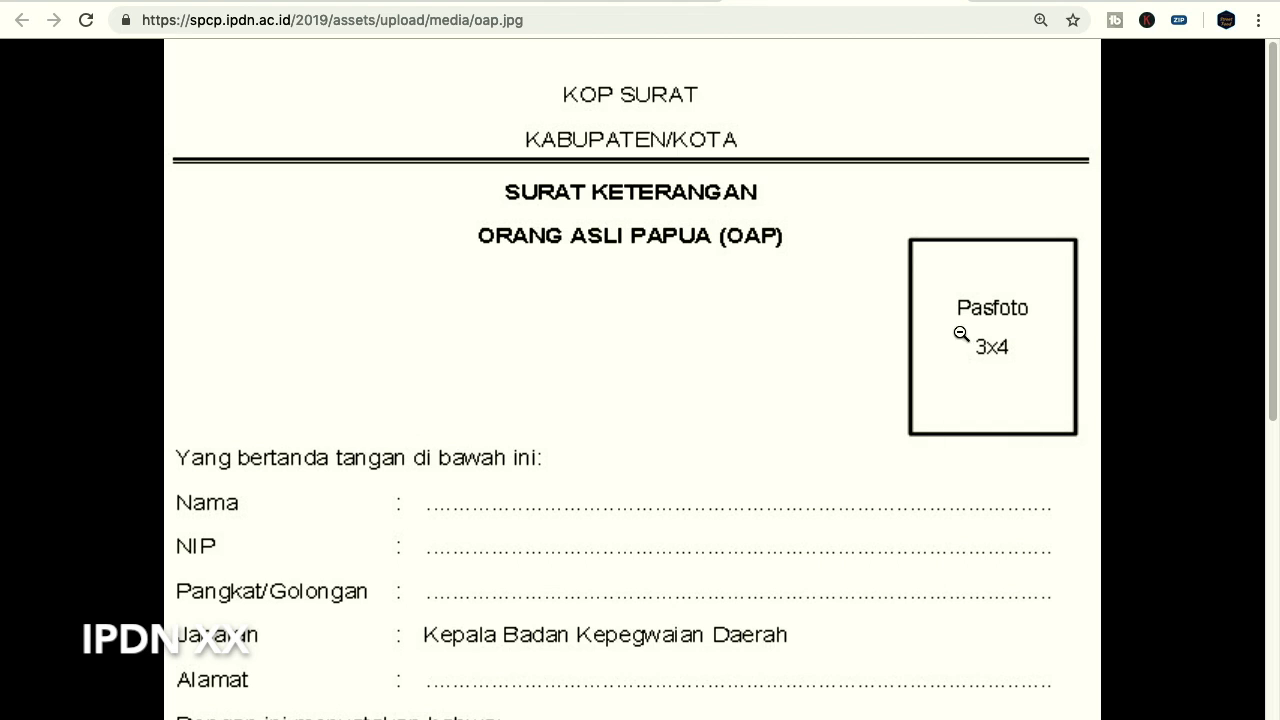
scroll(701, 369, down, 2)
scroll(701, 369, down, 1)
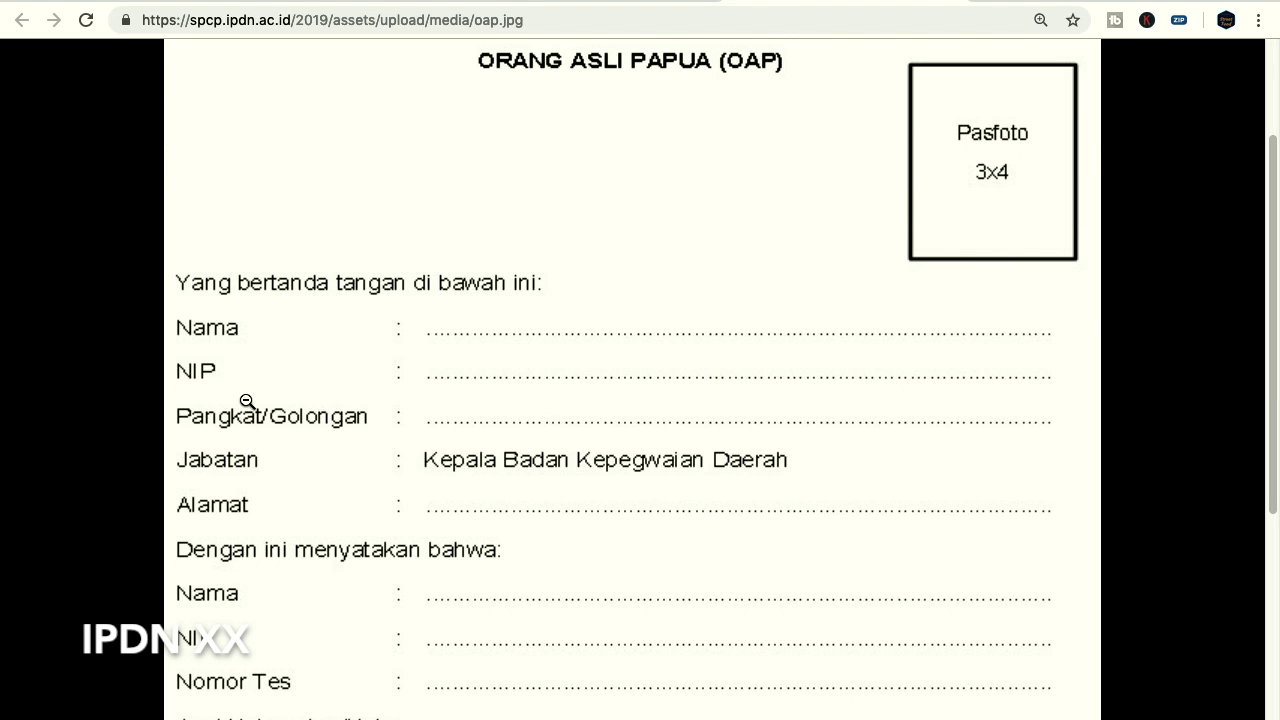
scroll(309, 406, down, 1)
scroll(476, 351, down, 3)
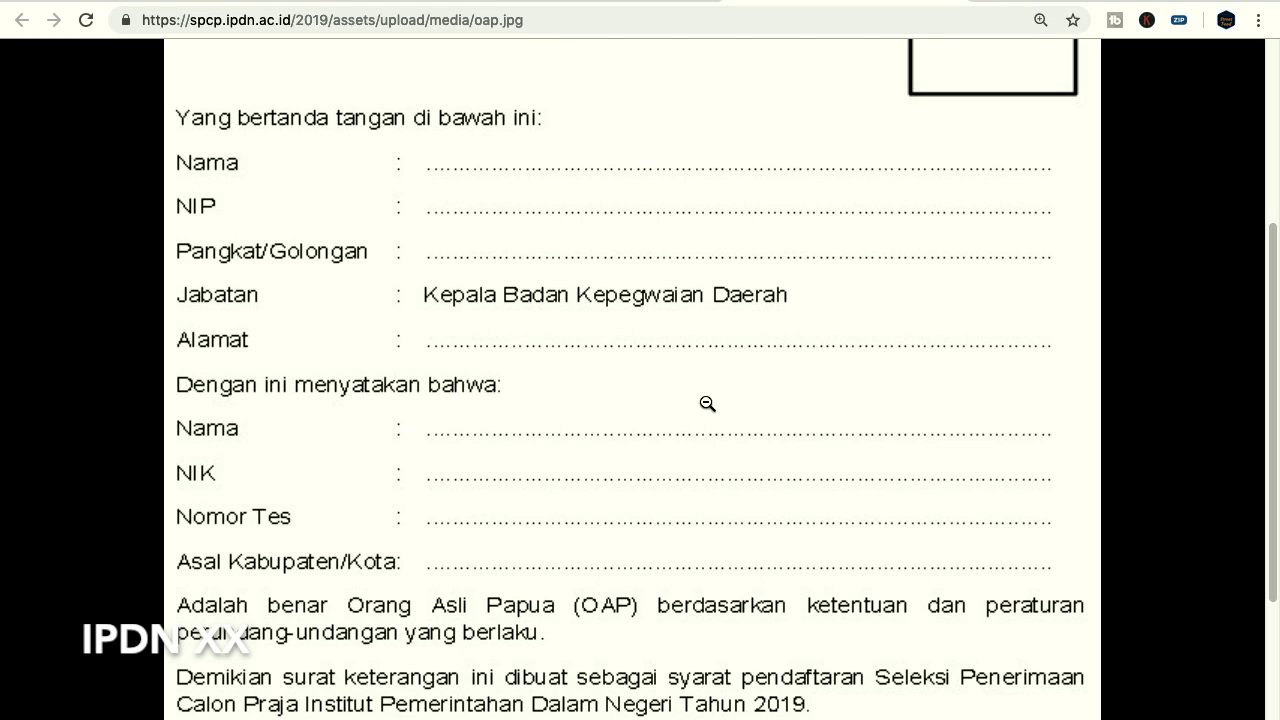
scroll(721, 388, down, 1)
scroll(721, 388, down, 3)
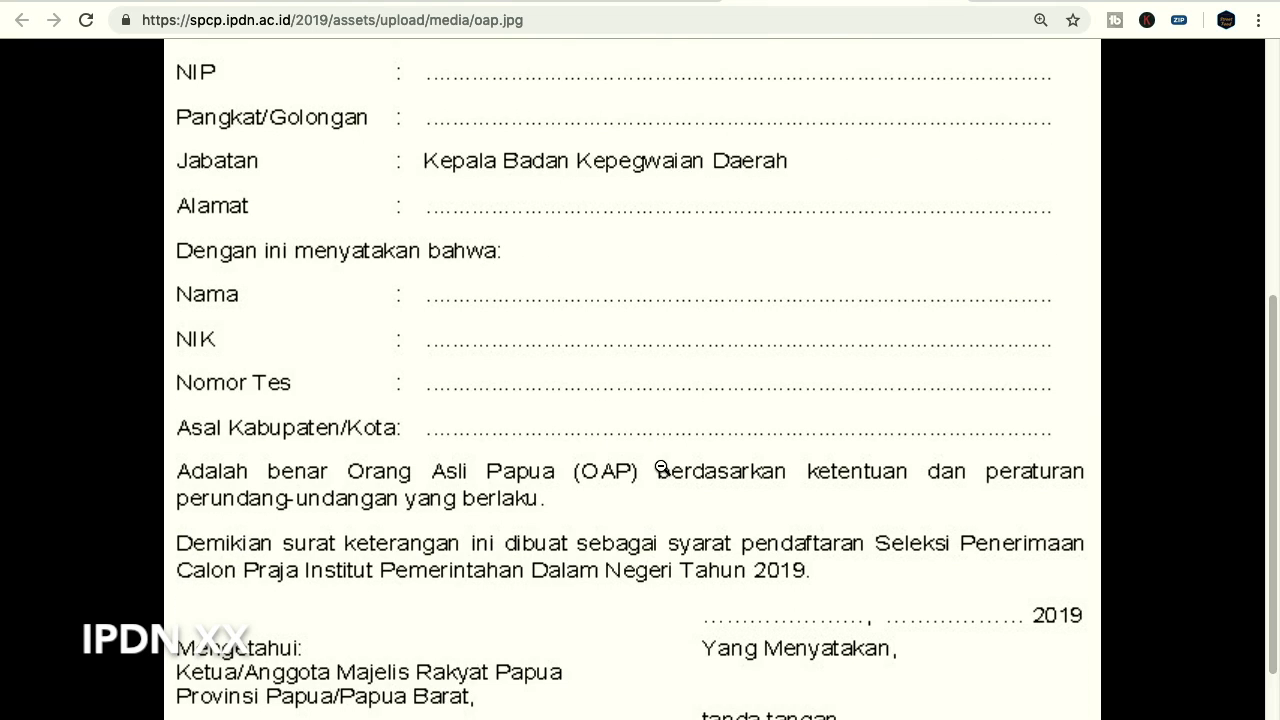
scroll(662, 467, down, 3)
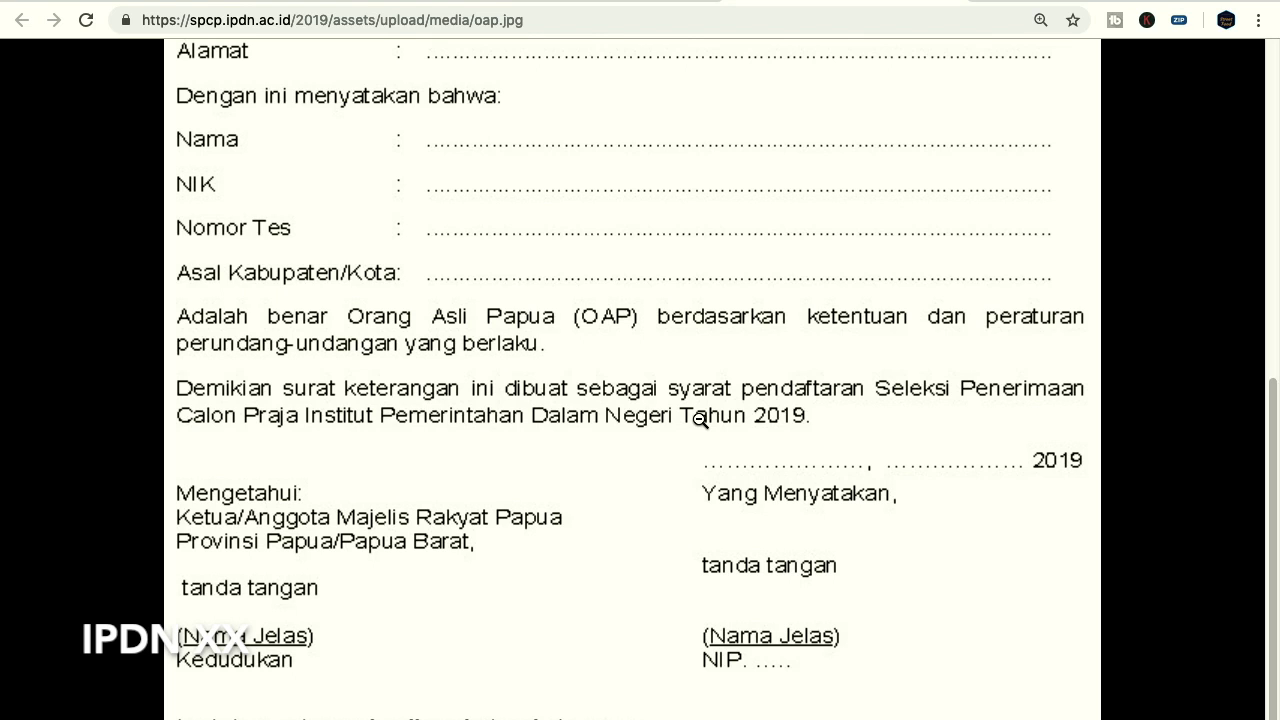
scroll(699, 427, up, 10)
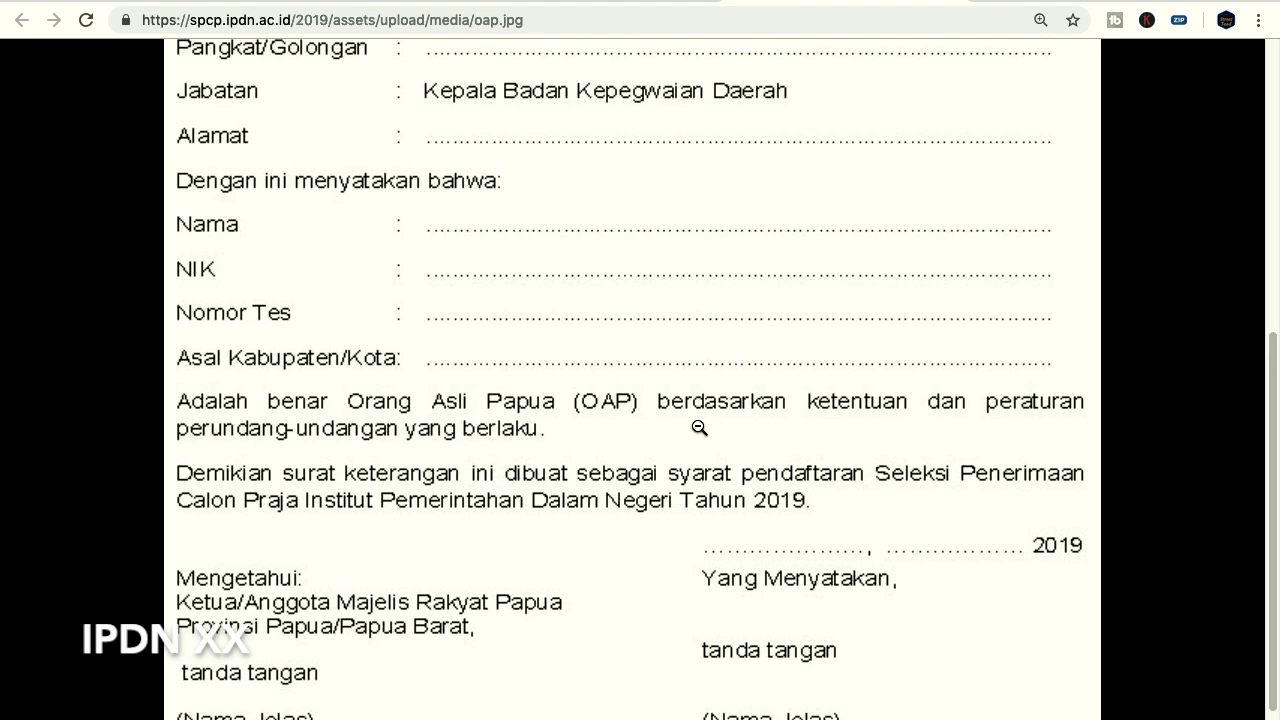
key(super+Left)
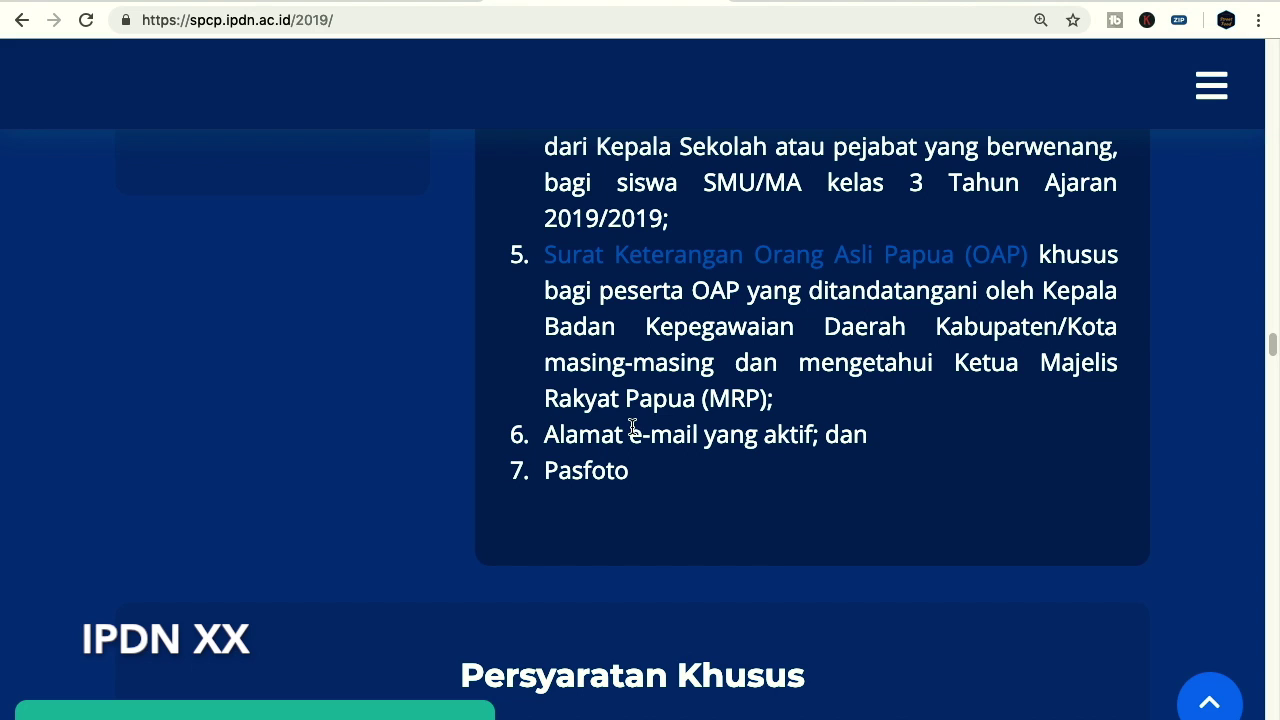
Highlight the active e-mail and Pasfoto requirements, then scroll down to the Persyaratan Khusus list
drag(818, 435, 574, 432)
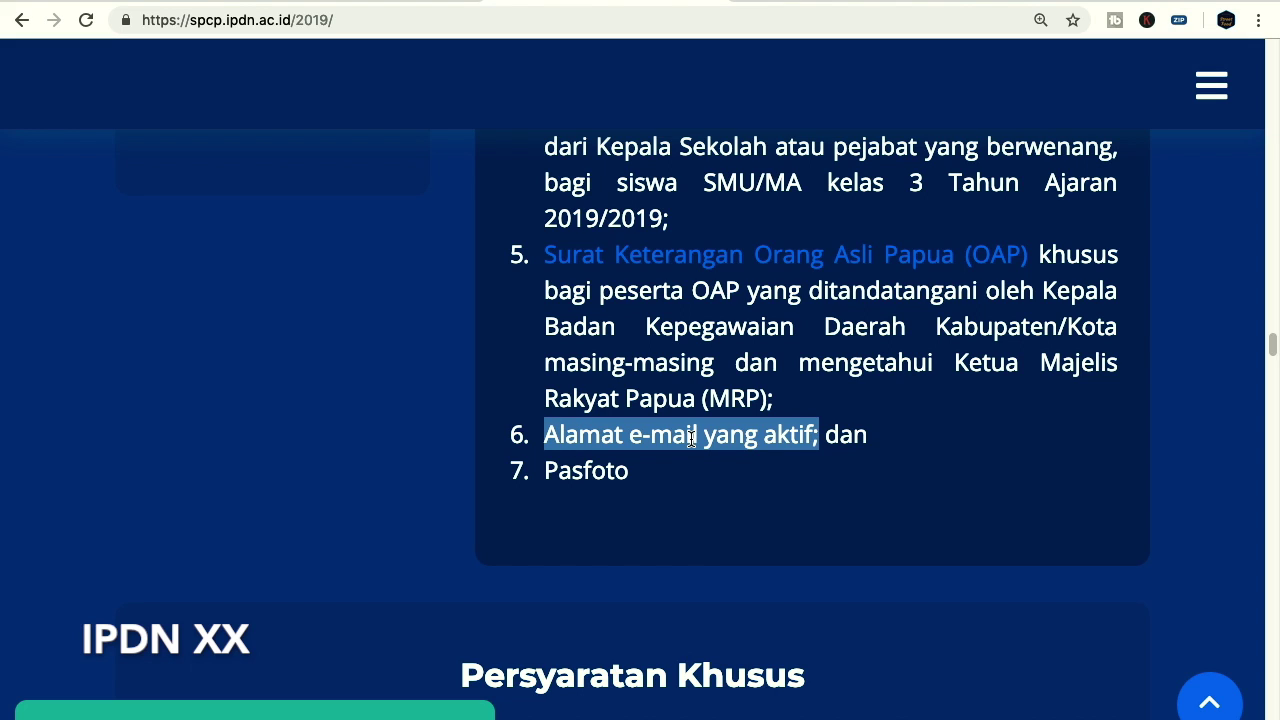
click(808, 430)
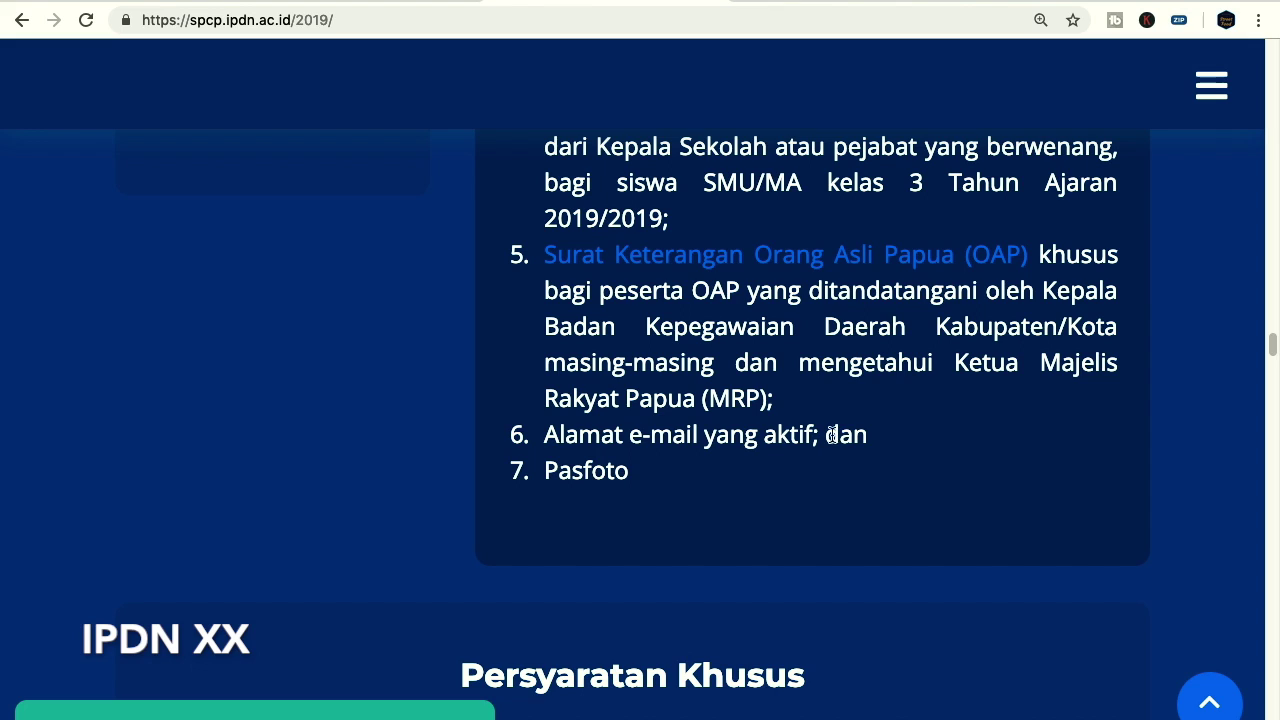
drag(549, 473, 630, 472)
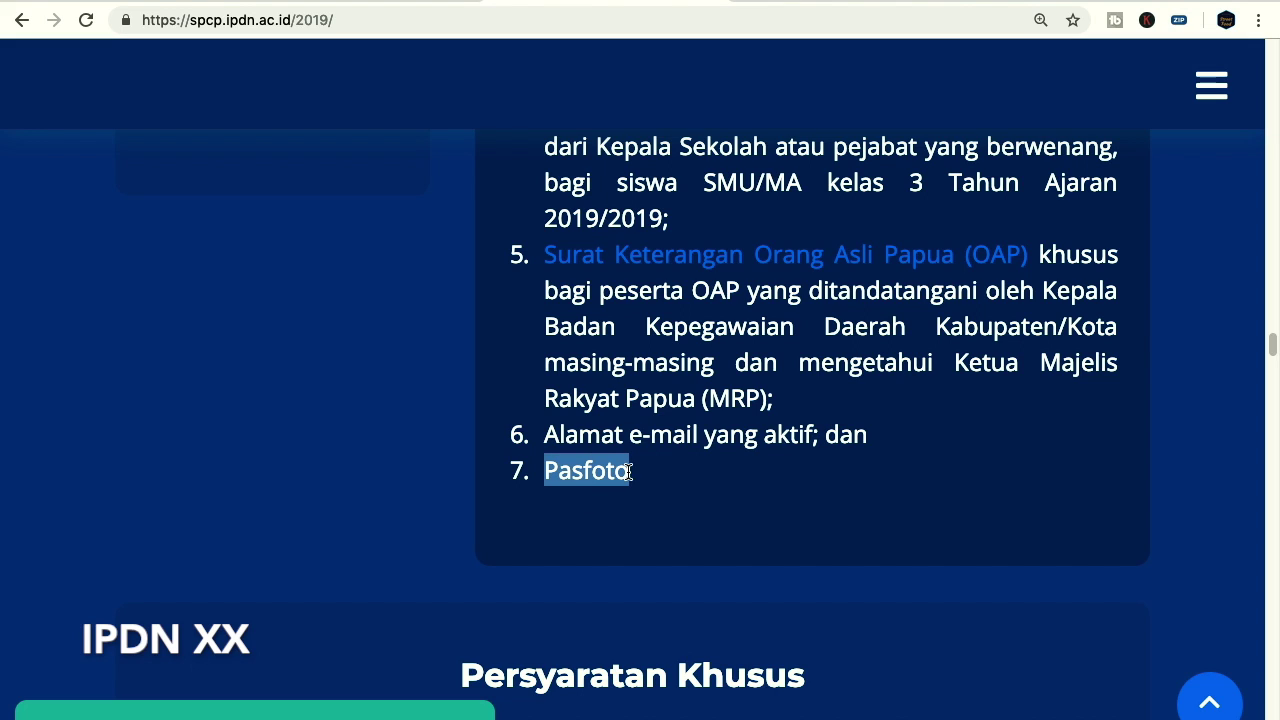
click(616, 476)
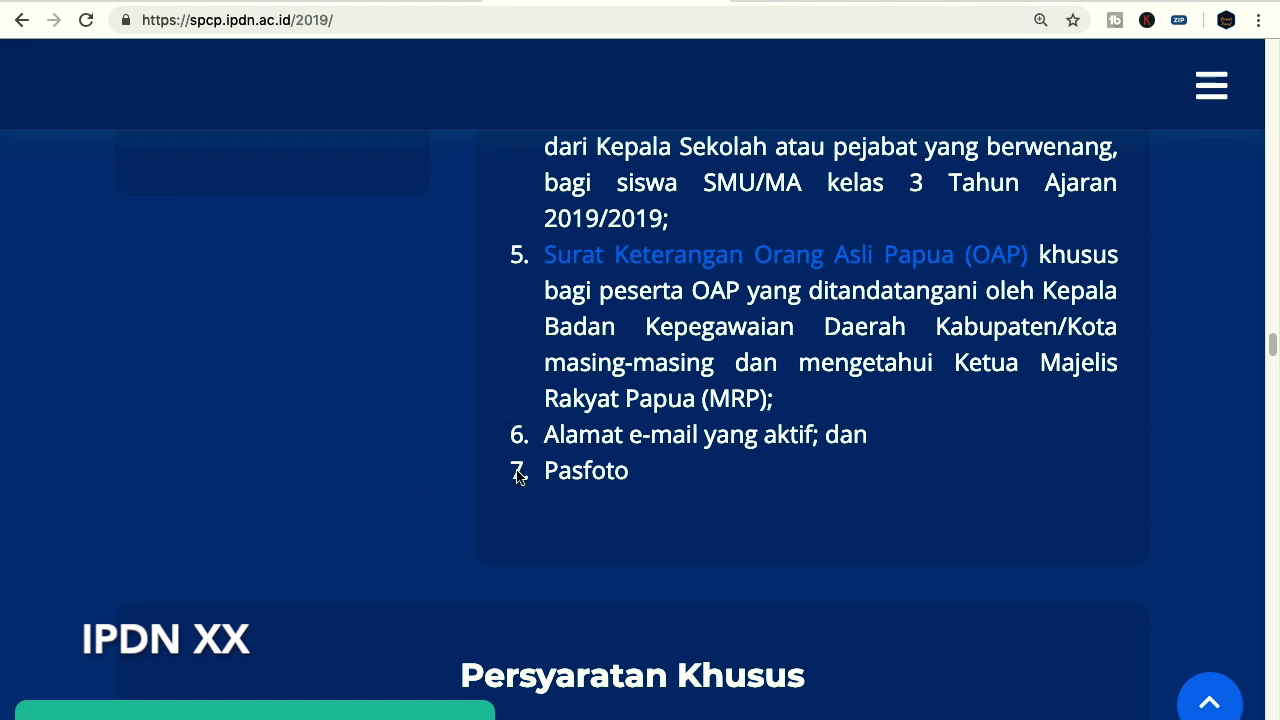
scroll(890, 435, down, 1)
scroll(890, 435, down, 4)
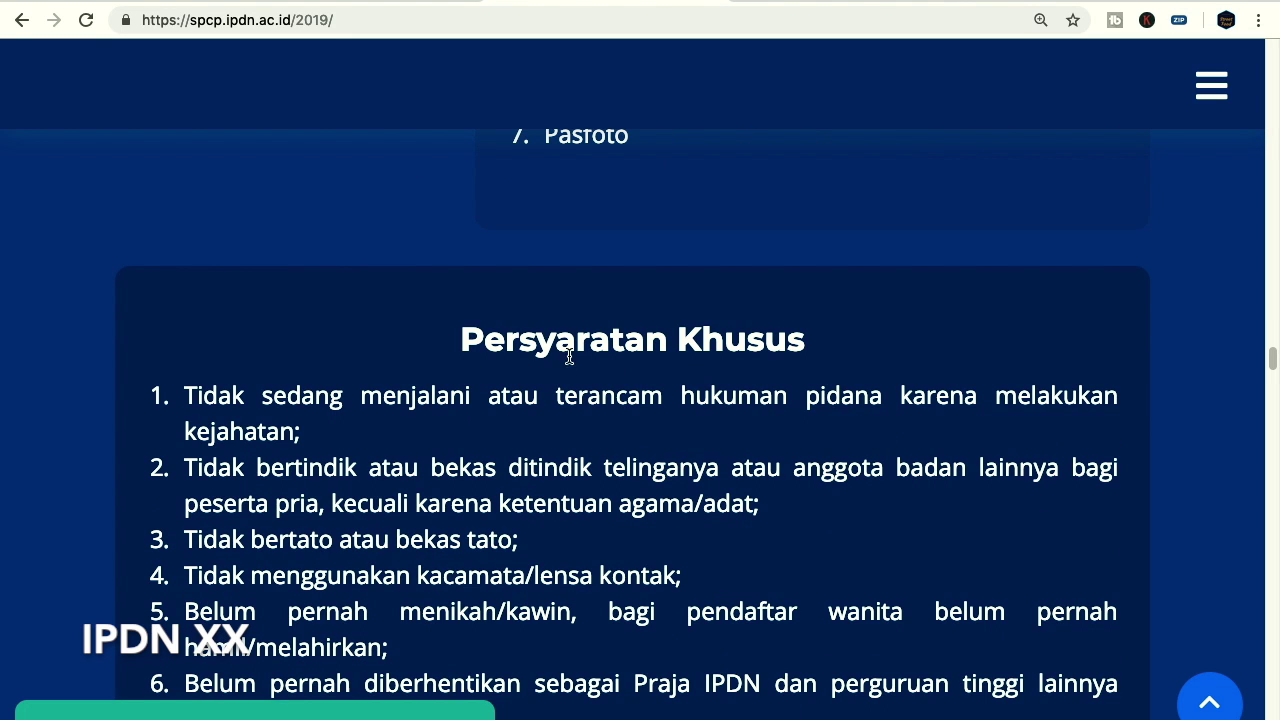
Scroll past Persyaratan Khusus item 9 to the Alur Pendaftaran SSCN Sekolah Kedinasan 2019 heading
scroll(740, 421, down, 1)
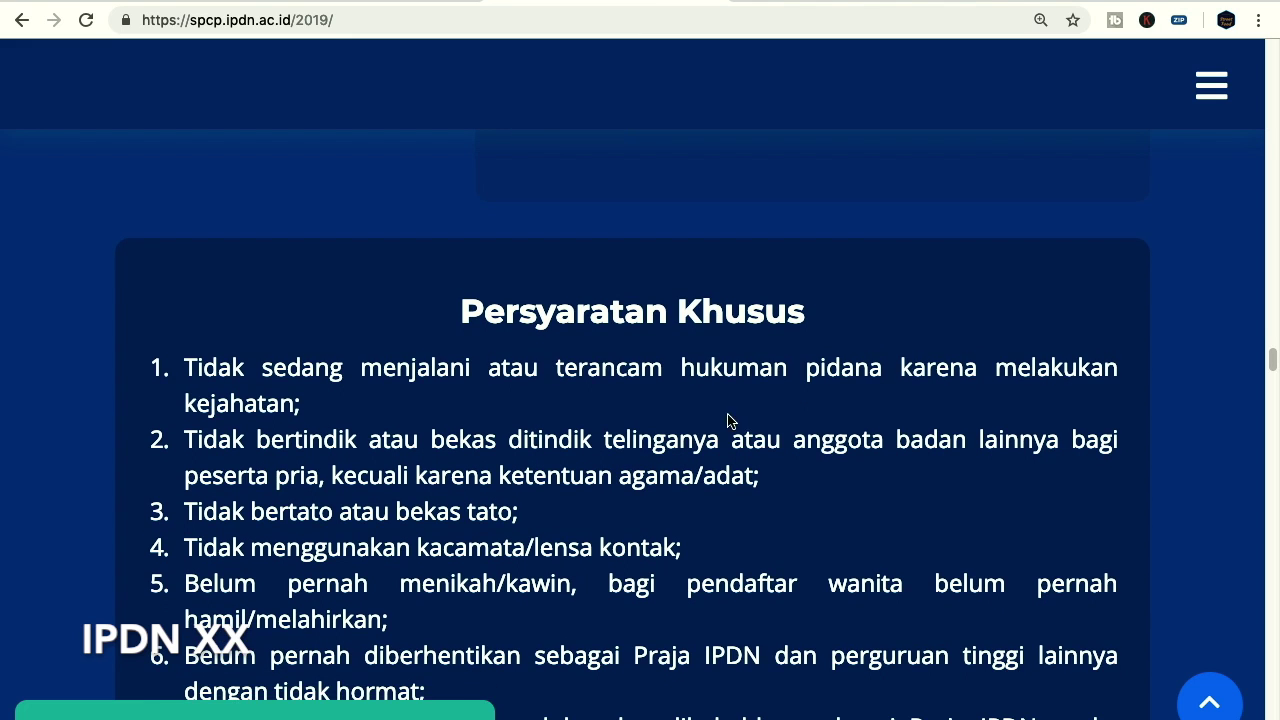
scroll(576, 462, down, 1)
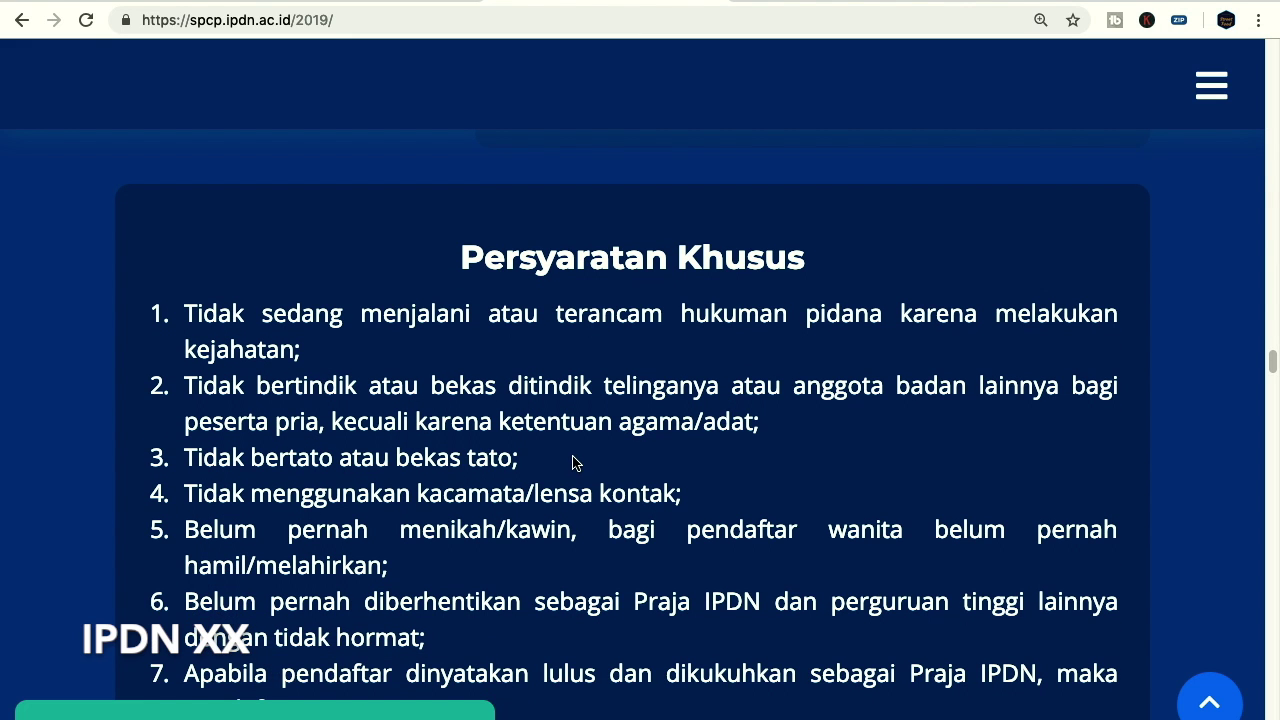
scroll(570, 370, down, 5)
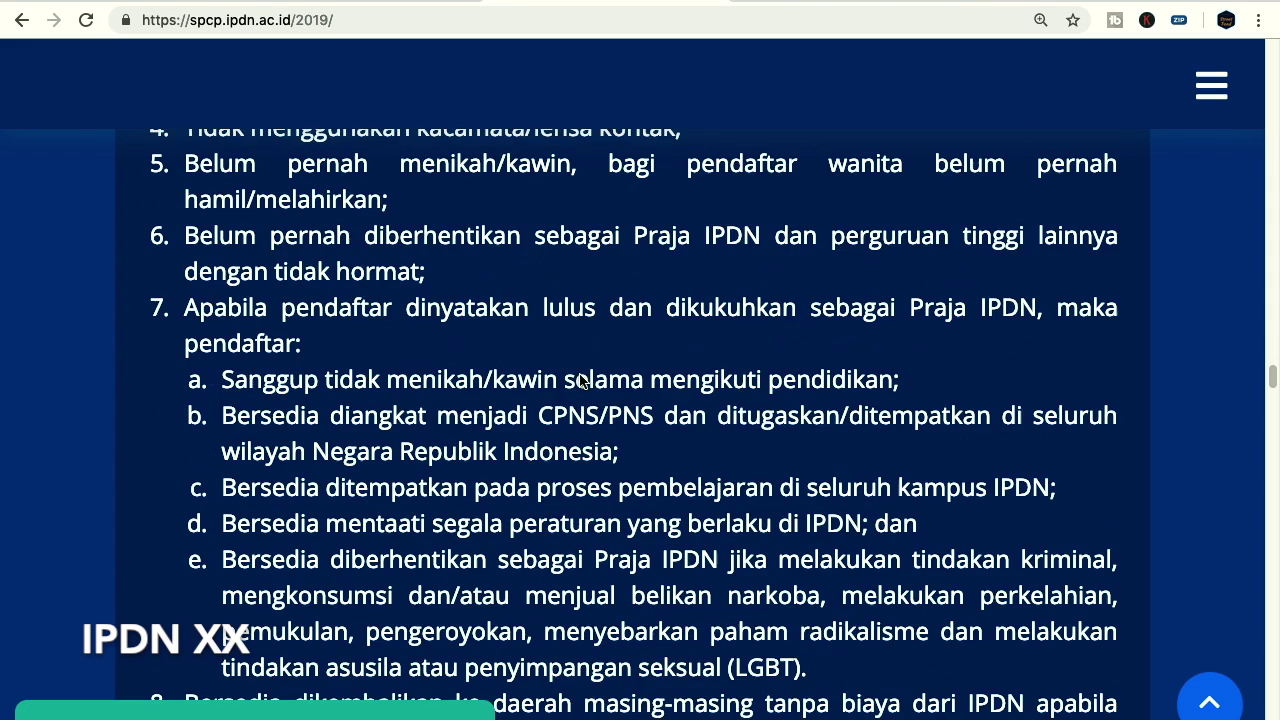
scroll(561, 377, down, 3)
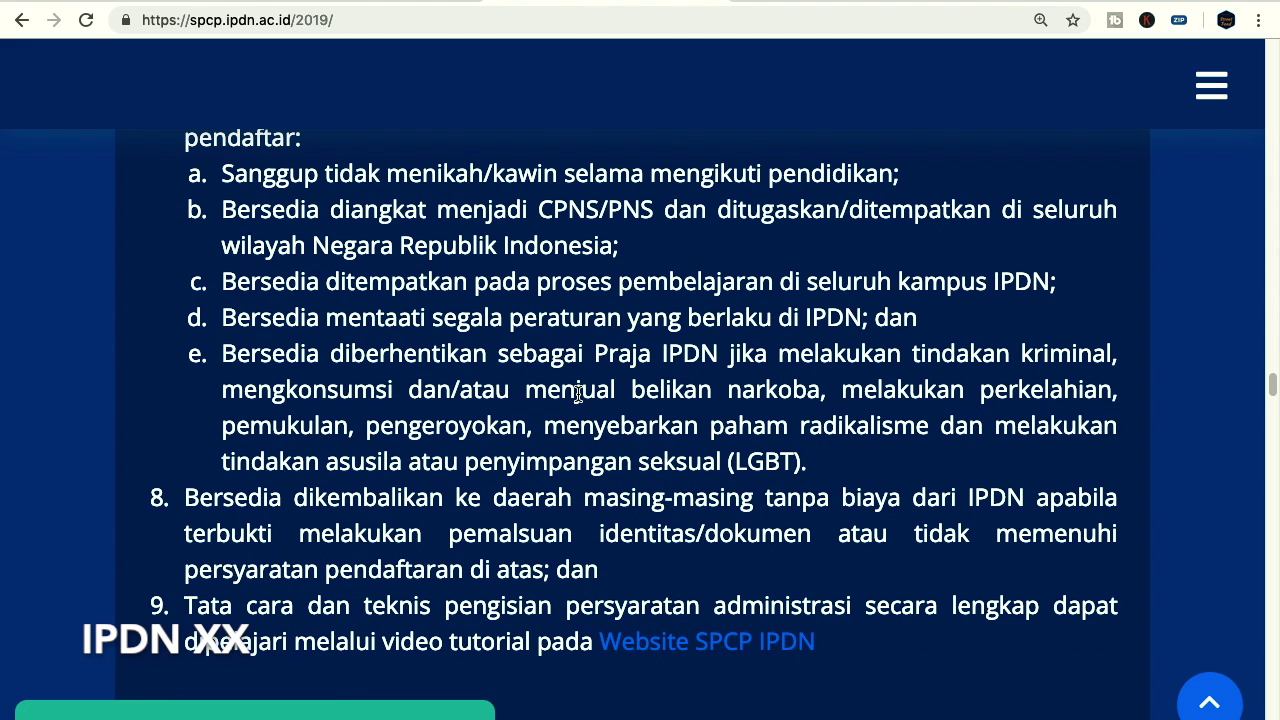
scroll(576, 393, down, 1)
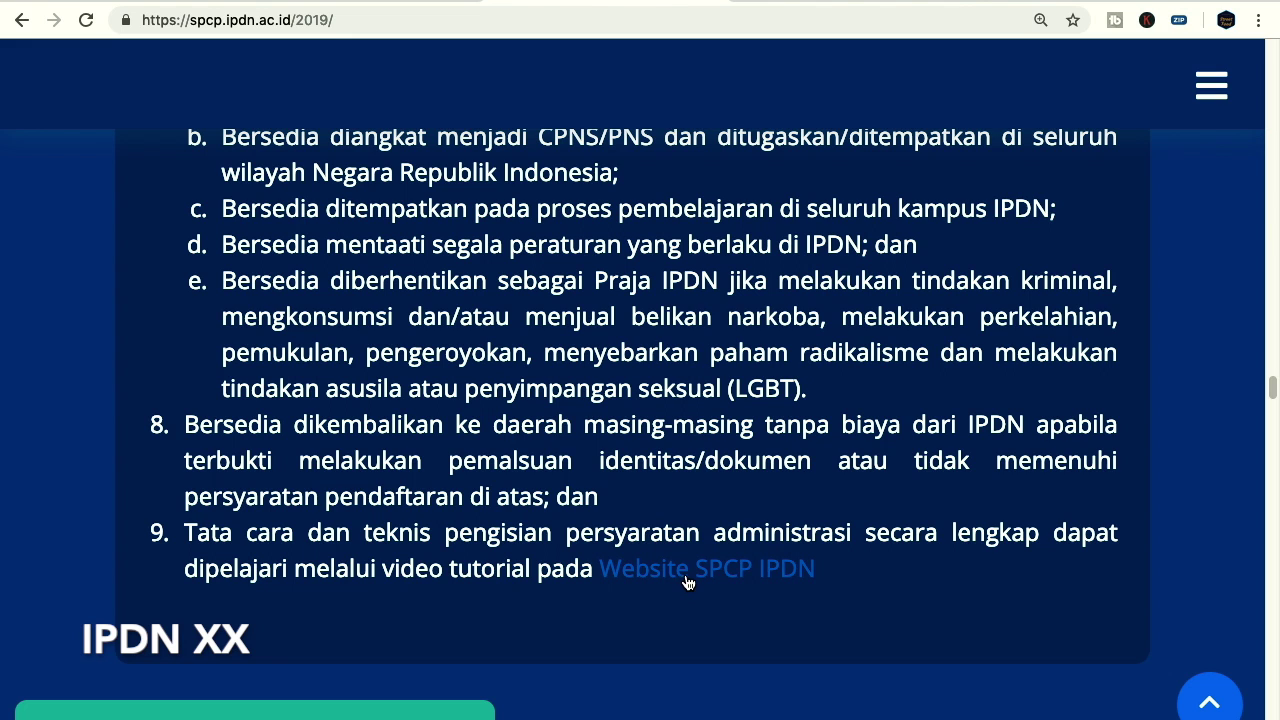
scroll(466, 427, down, 5)
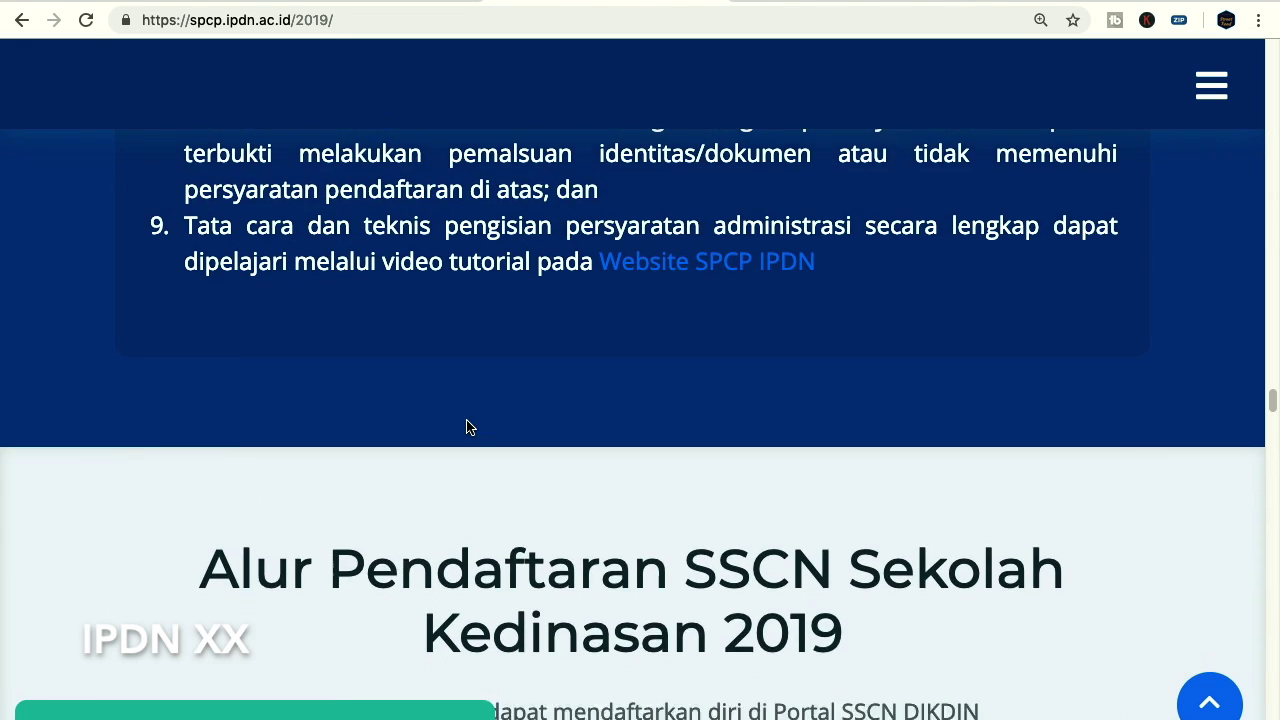
scroll(466, 427, down, 3)
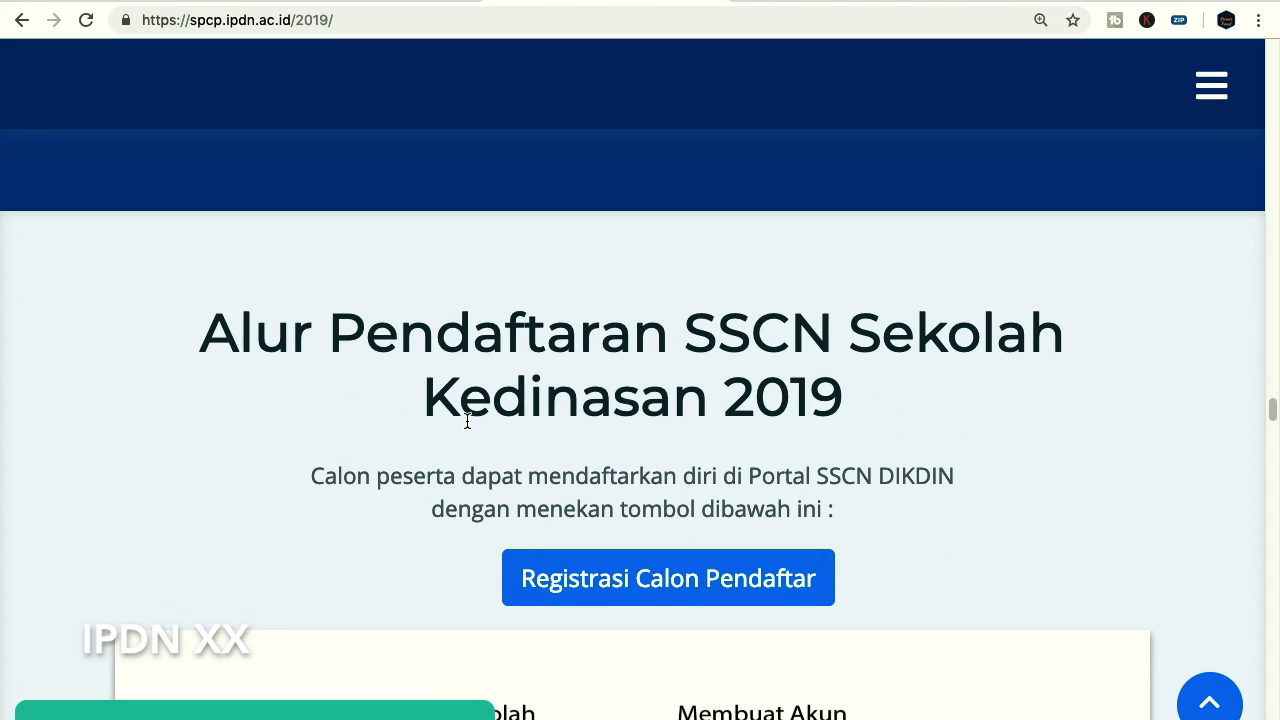
Study the ten-step flow chart from Akses Portal to Tes Seleksi, then continue to Tahapan Seleksi
scroll(723, 400, down, 7)
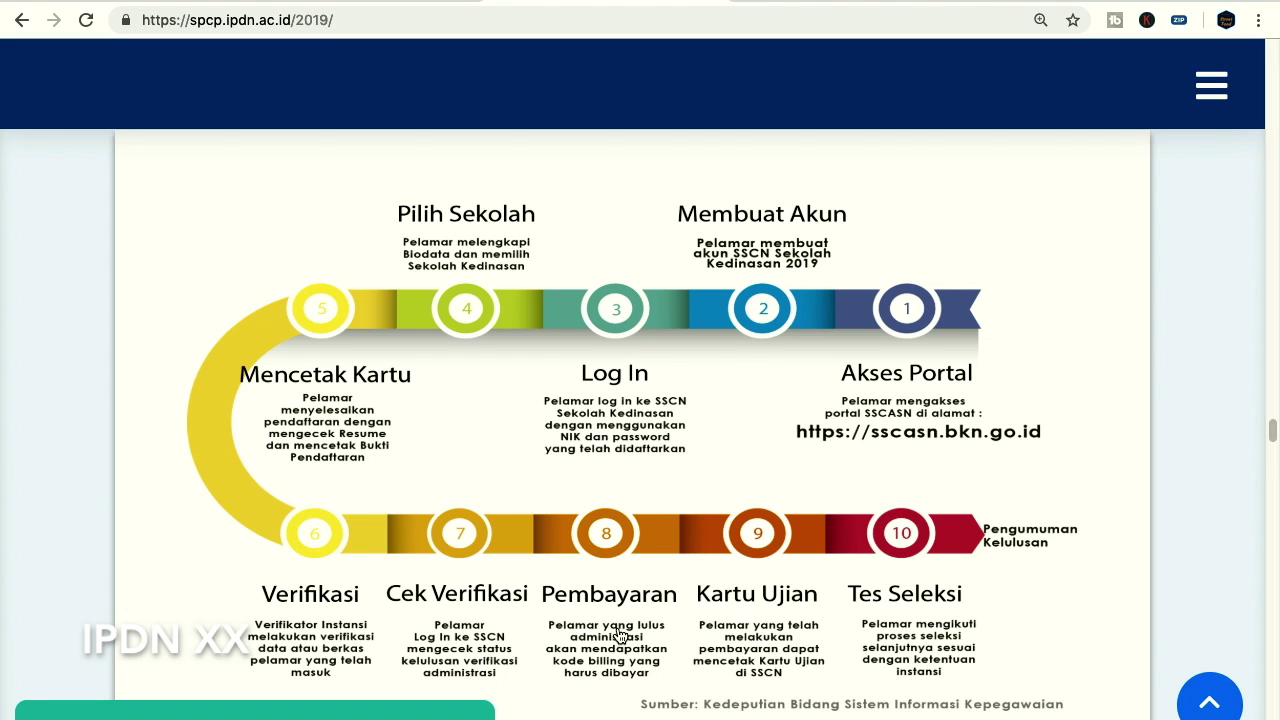
scroll(632, 630, down, 1)
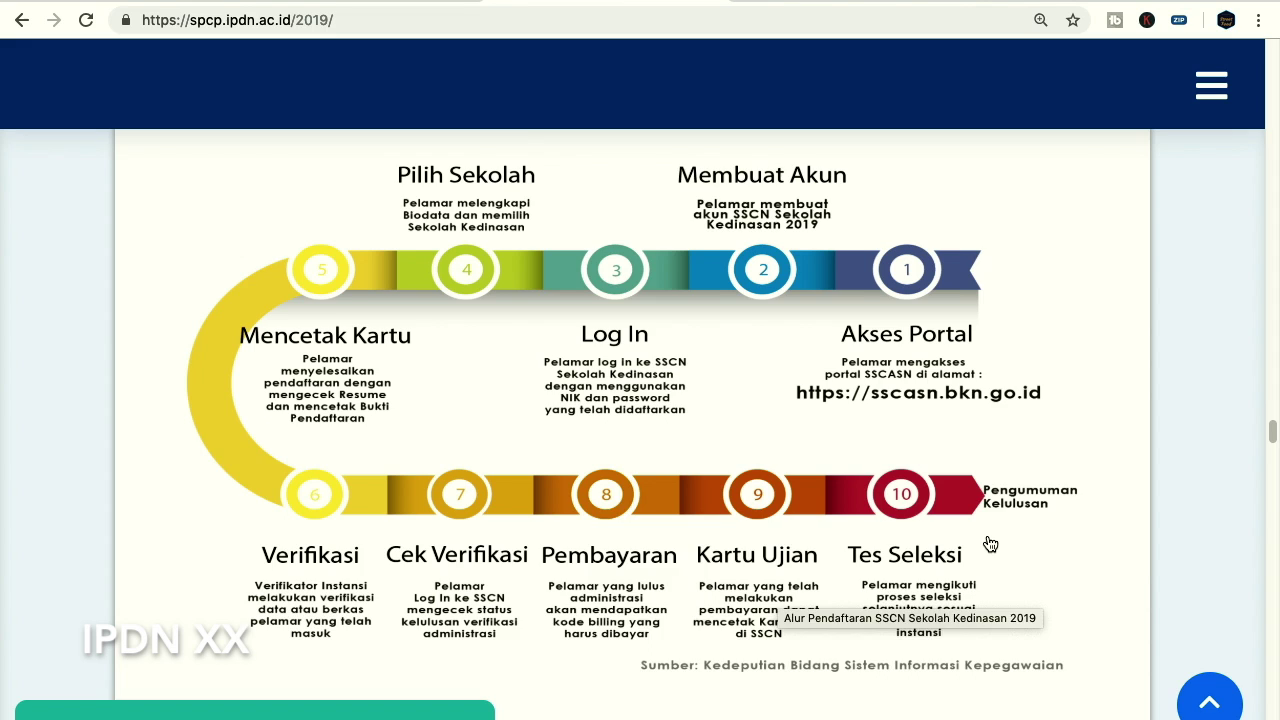
scroll(990, 543, down, 1)
scroll(1005, 575, down, 1)
scroll(1009, 576, down, 1)
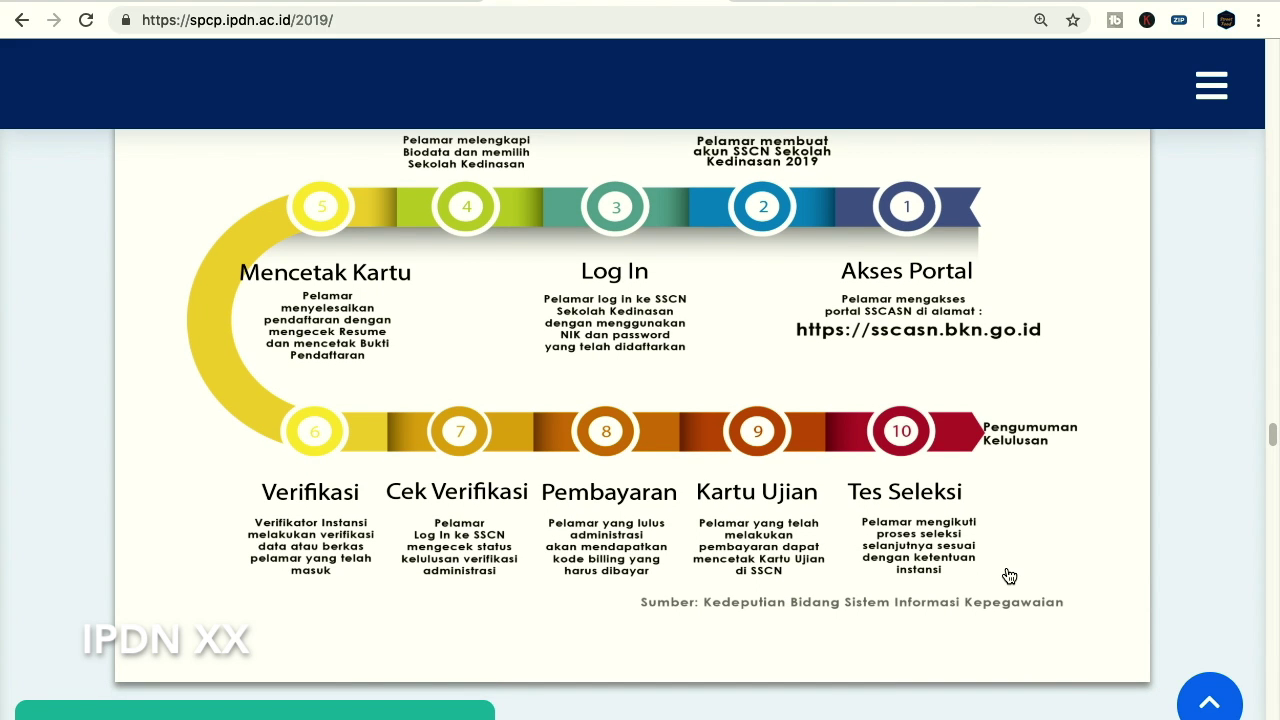
scroll(1009, 576, down, 6)
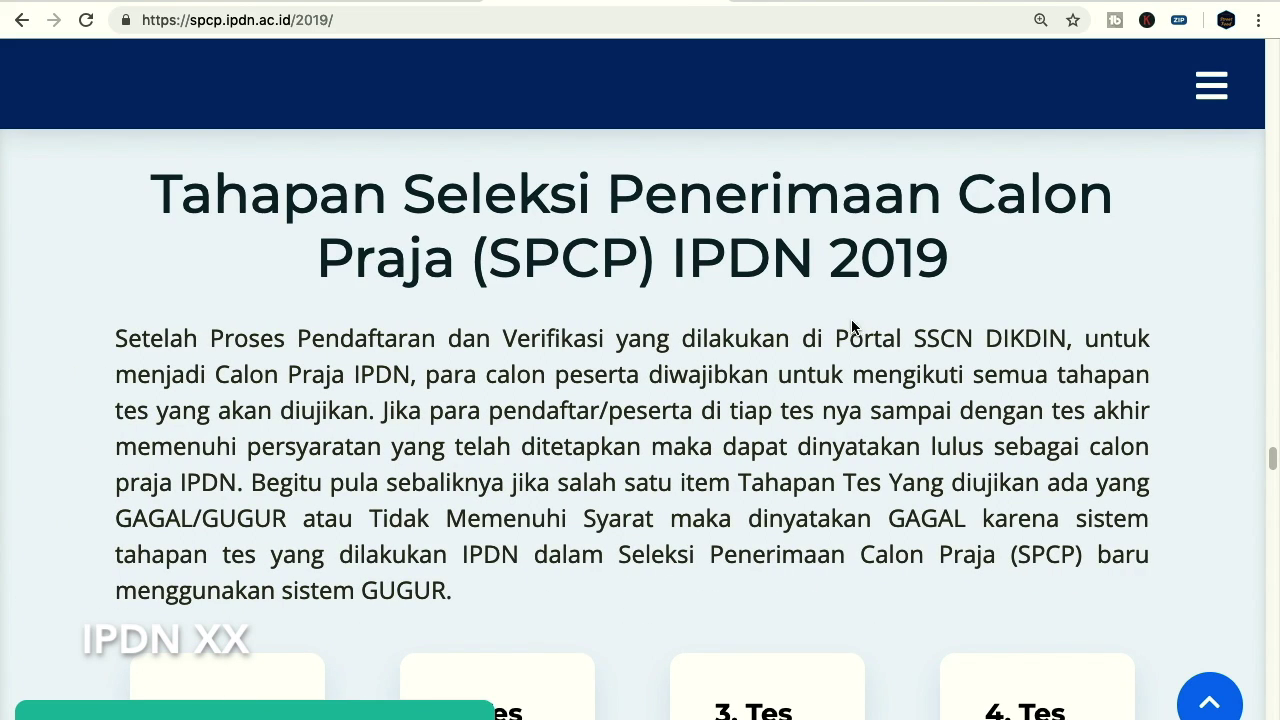
Scroll past the TKD, Kesehatan Daerah, Psikologi and Pantukhir cards to the Jadwal Seleksi table
scroll(854, 319, down, 2)
scroll(854, 319, down, 4)
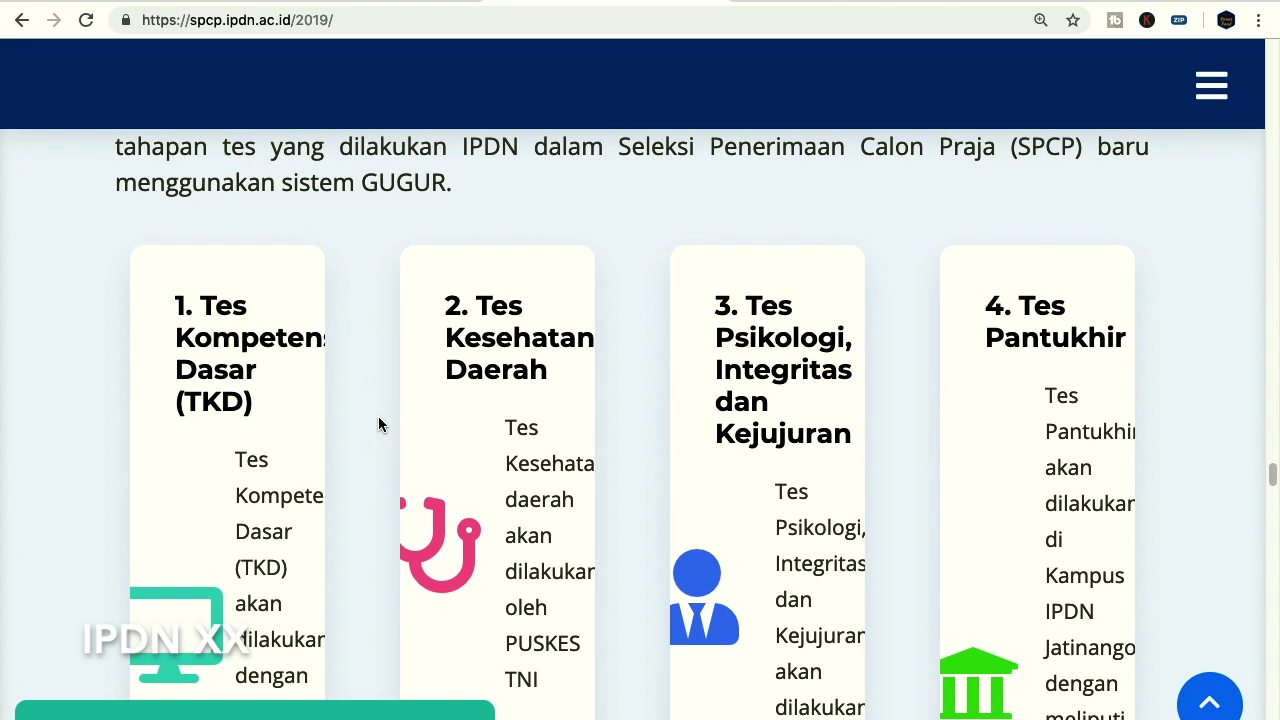
scroll(375, 417, down, 2)
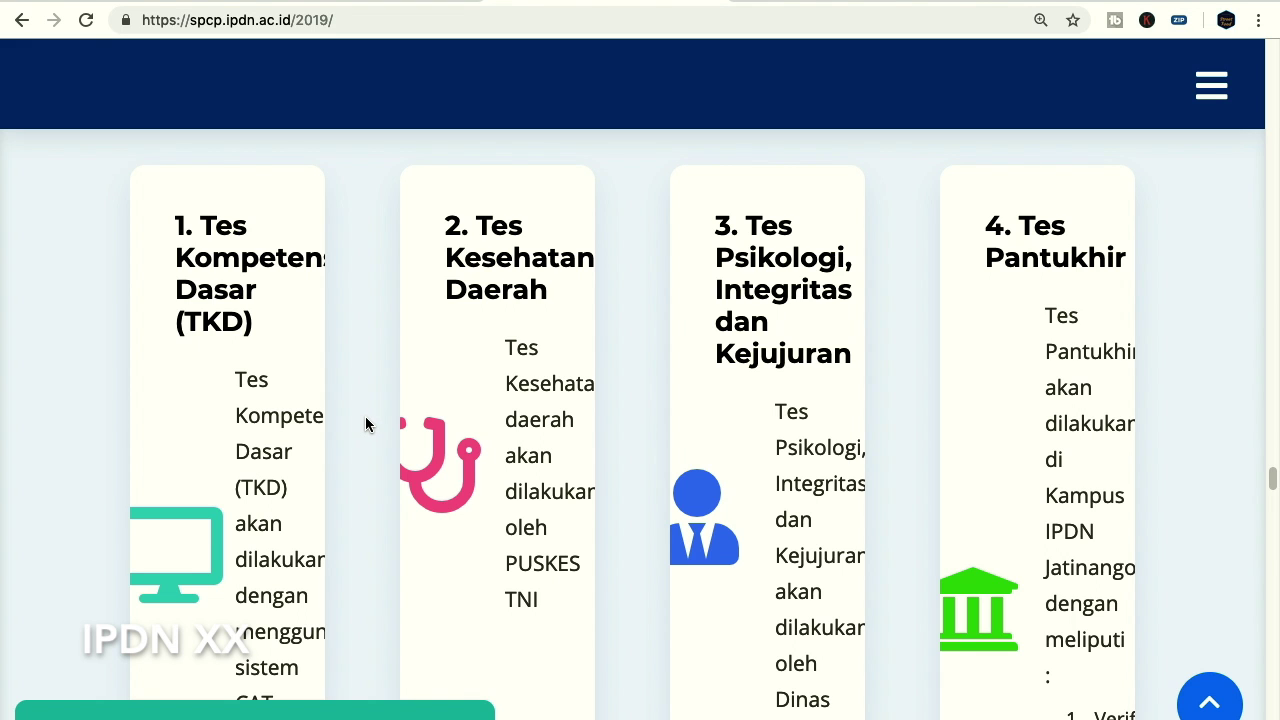
scroll(365, 425, down, 3)
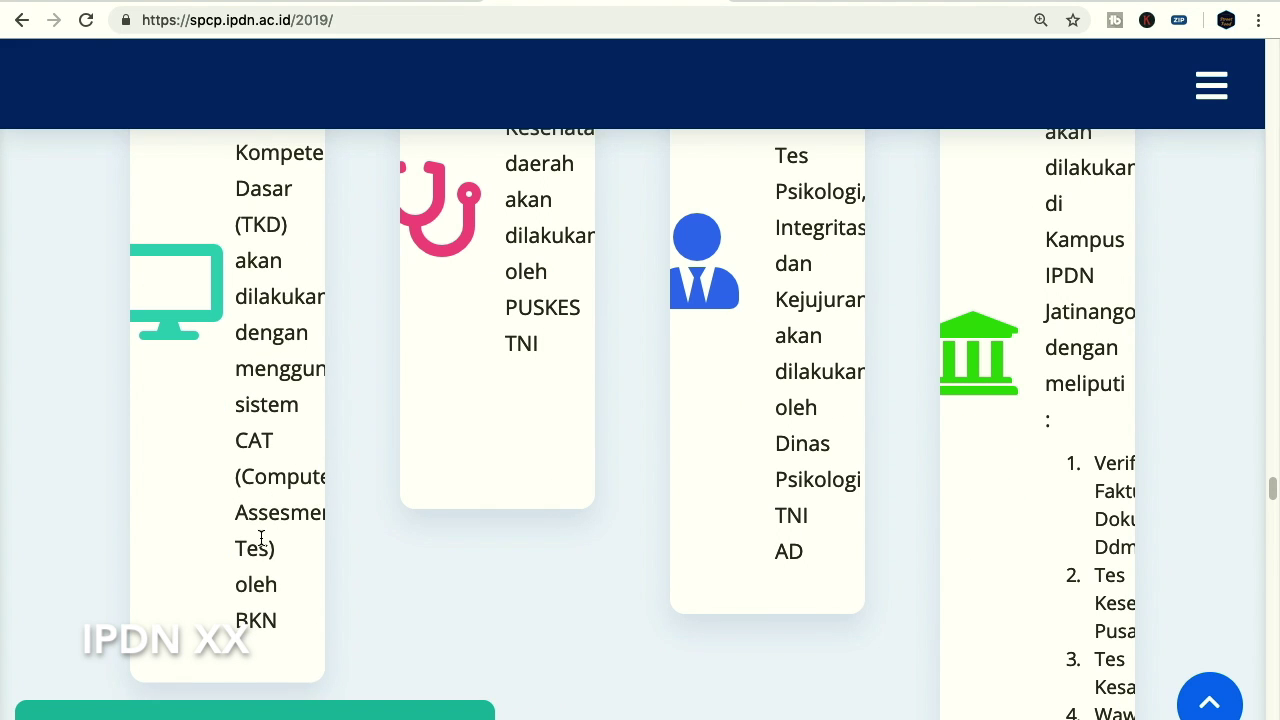
scroll(265, 550, up, 2)
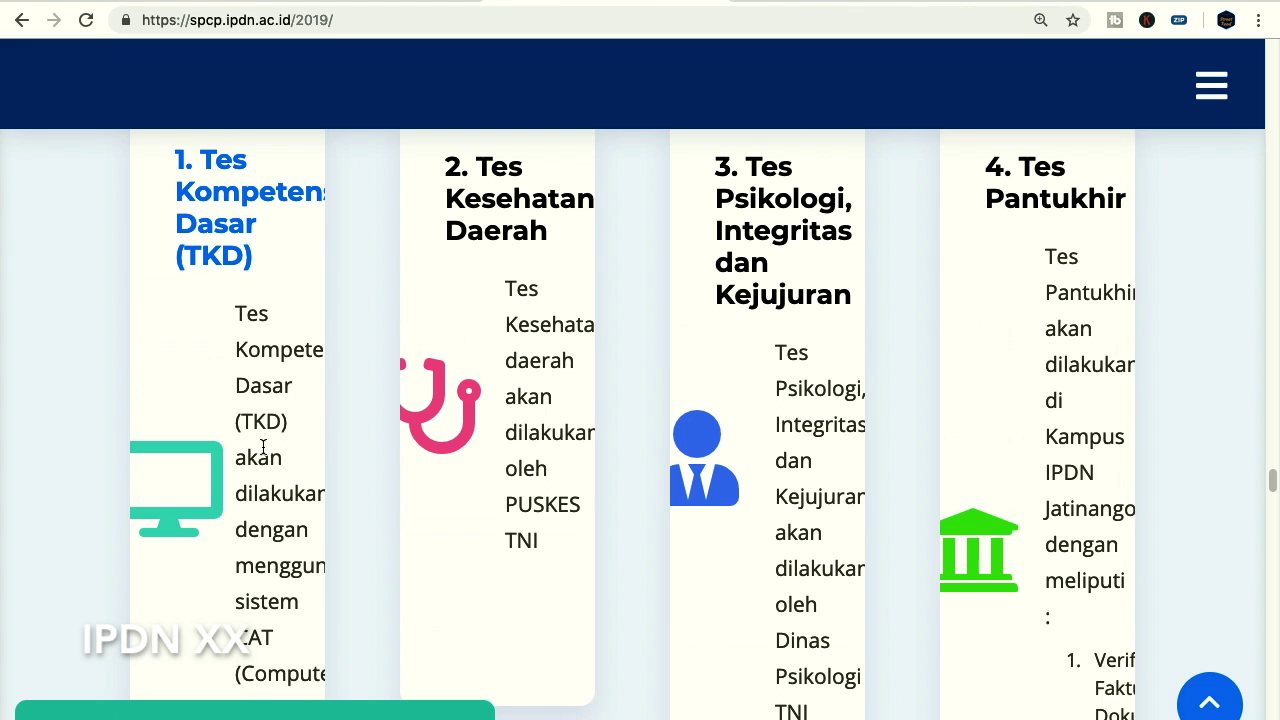
scroll(265, 448, up, 1)
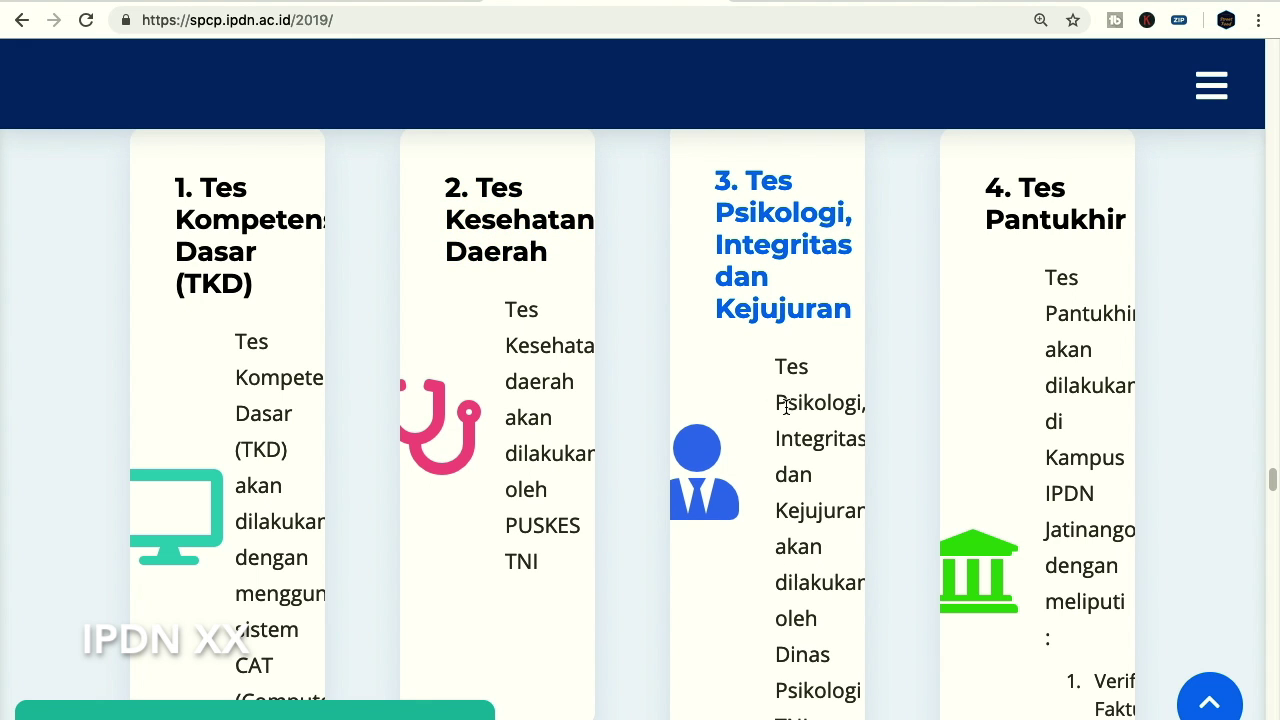
scroll(1092, 385, down, 3)
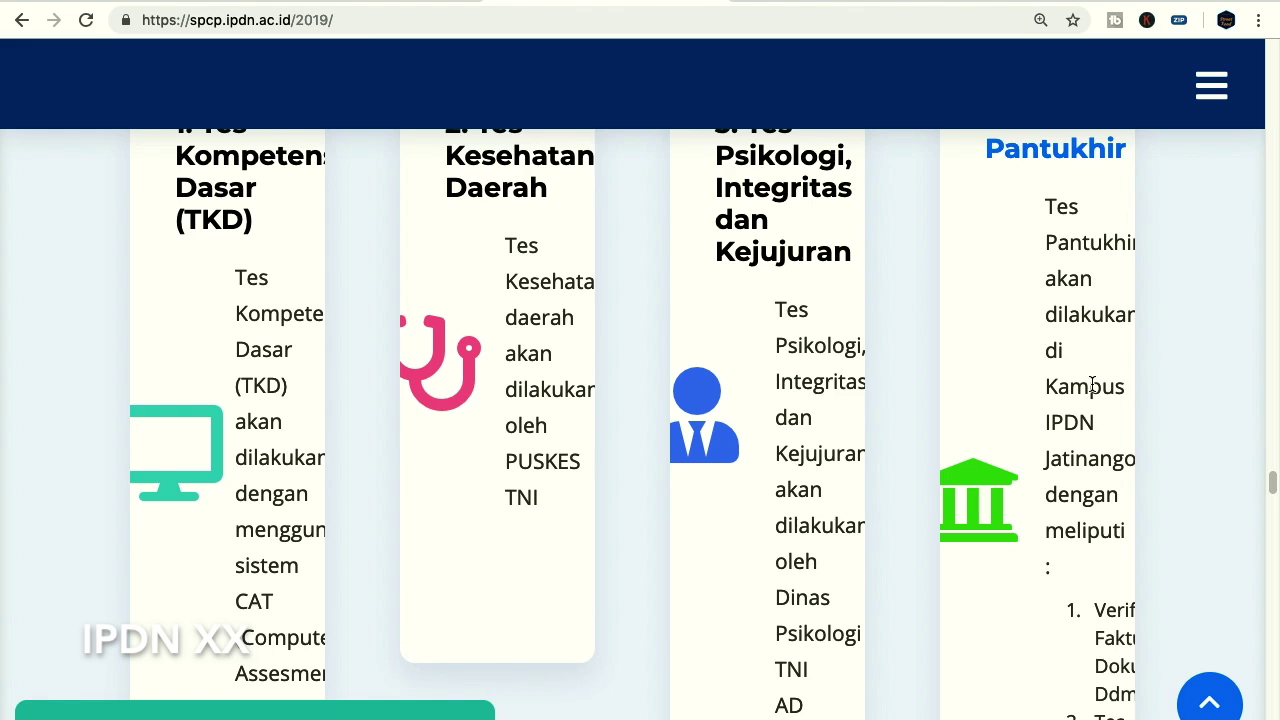
scroll(1090, 383, up, 3)
scroll(1057, 443, down, 2)
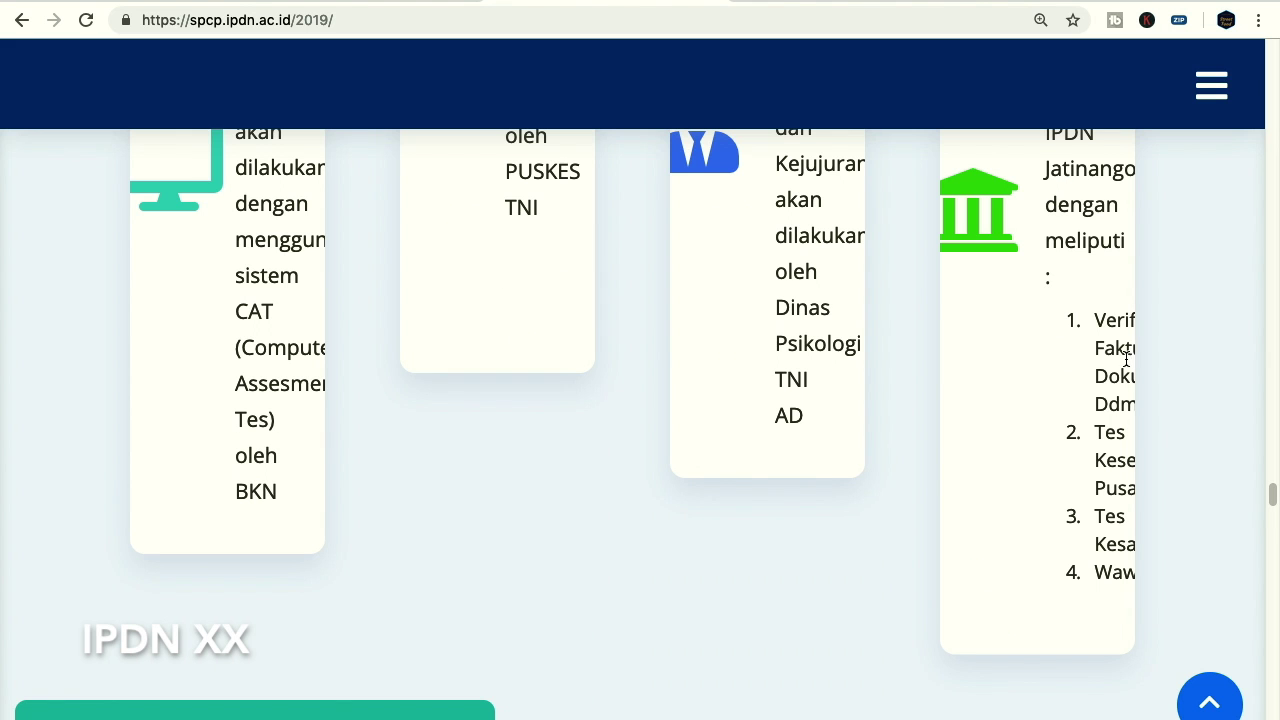
scroll(713, 520, down, 5)
scroll(713, 520, down, 3)
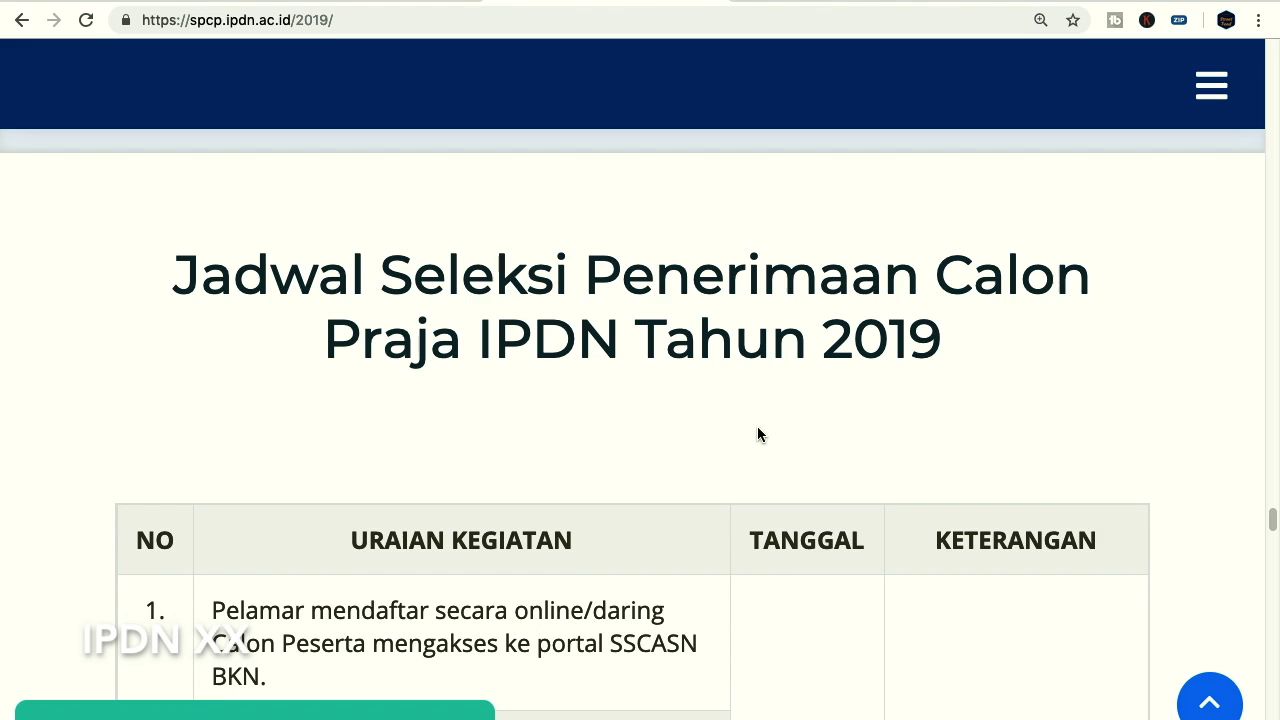
Highlight the login step in schedule row 3 and the 9–30 April 2019 dates
scroll(724, 435, down, 3)
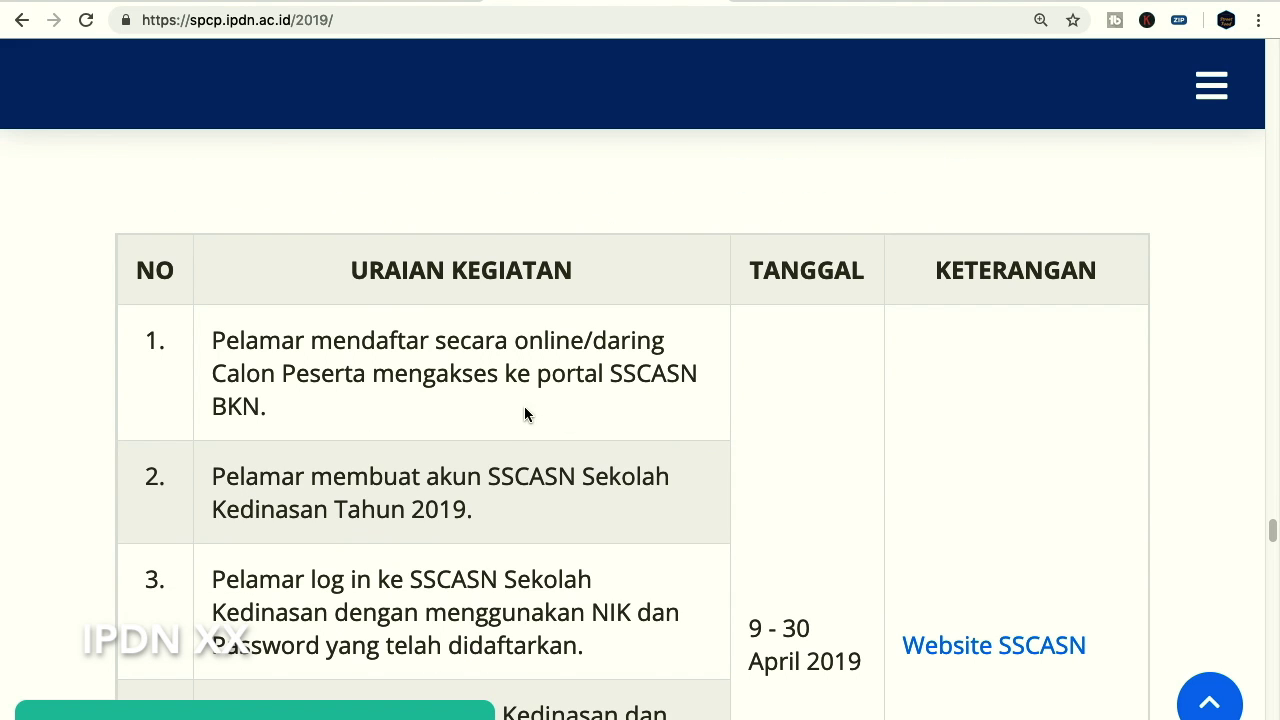
scroll(490, 440, down, 1)
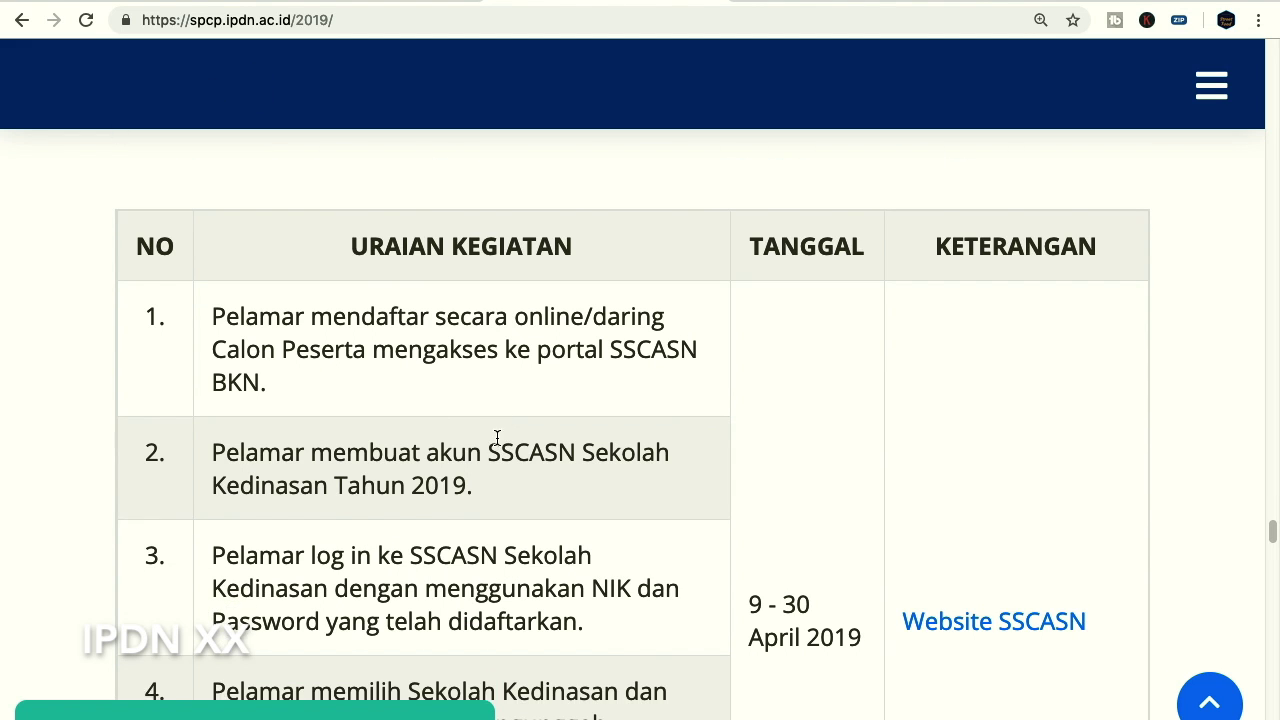
scroll(552, 412, down, 1)
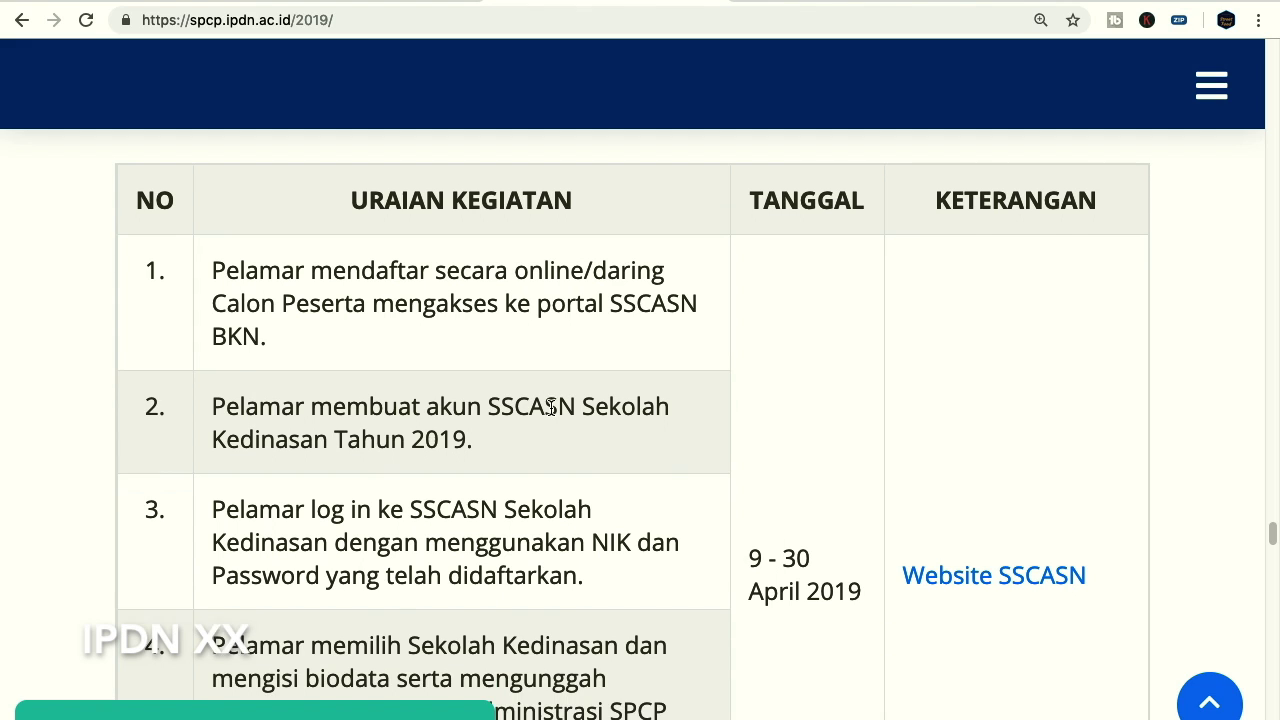
drag(216, 493, 553, 493)
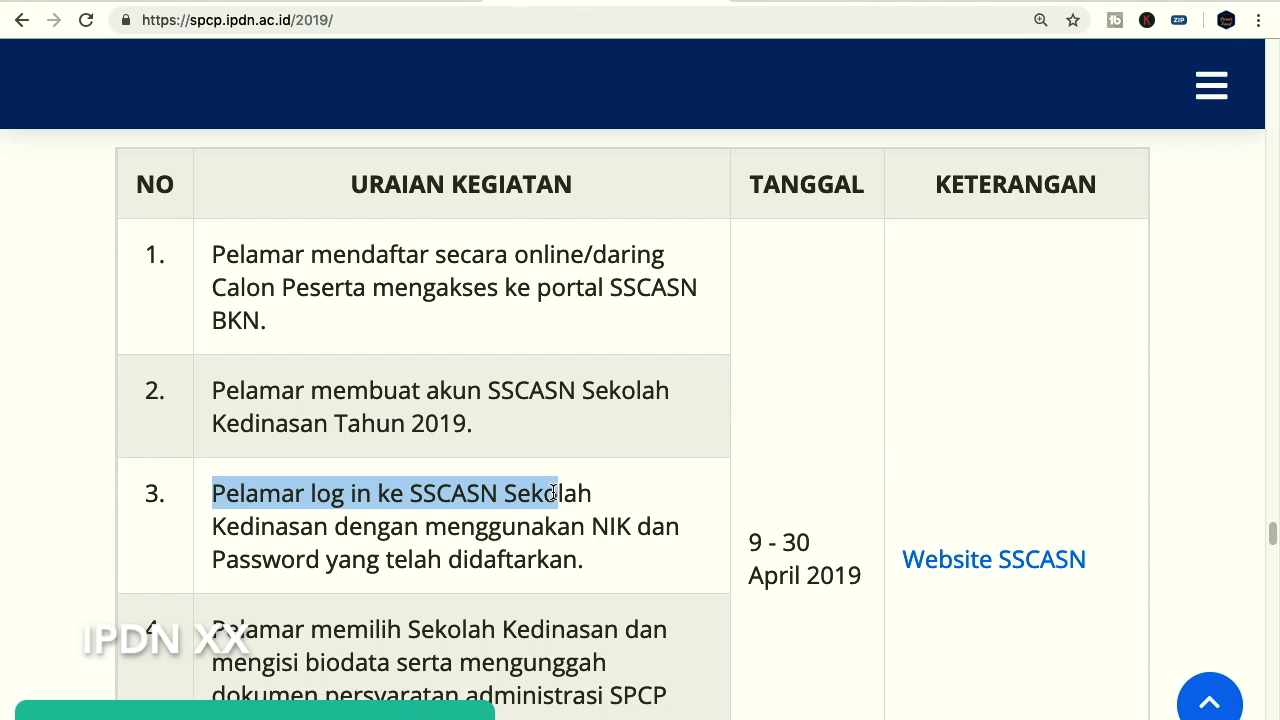
drag(755, 542, 852, 578)
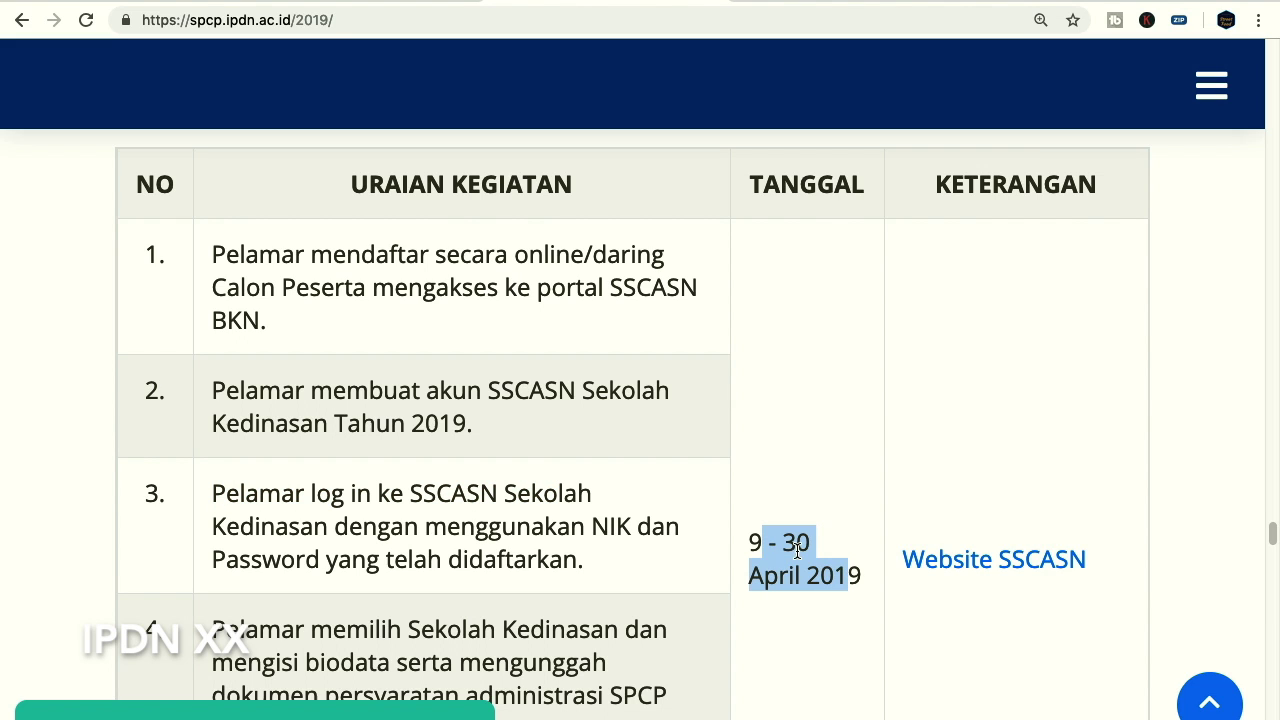
click(751, 502)
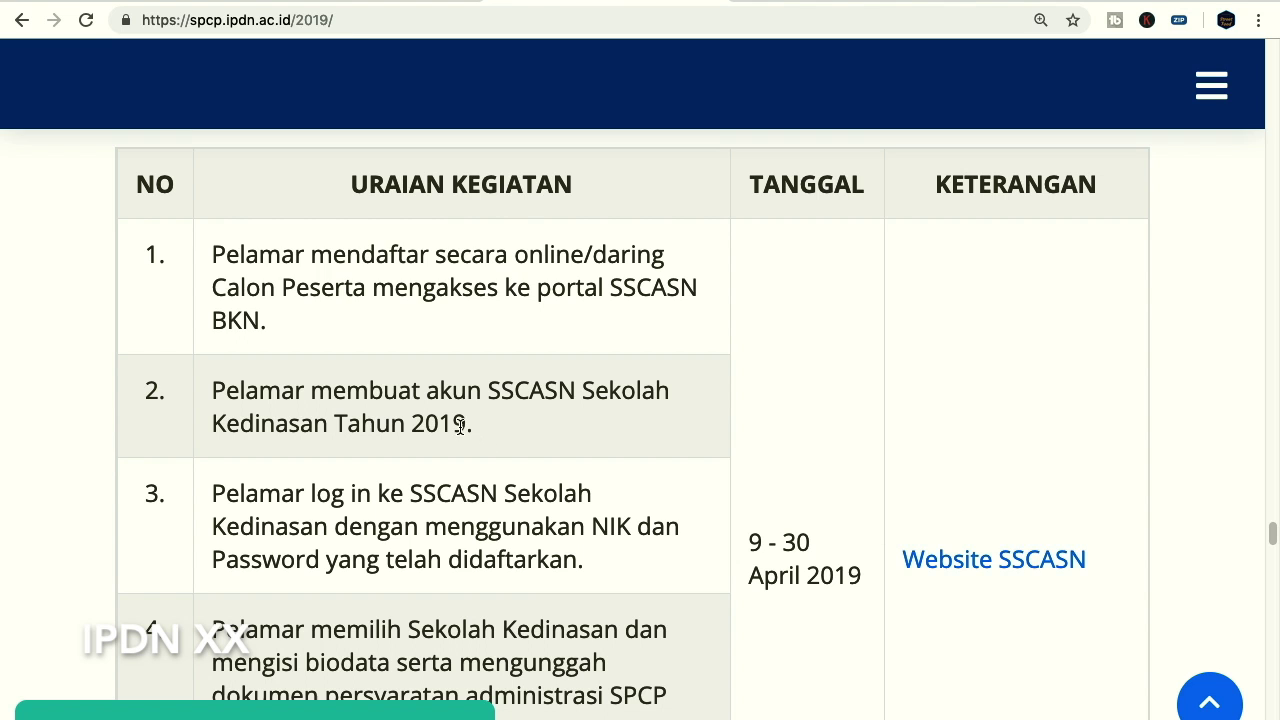
Scroll to the schedule's end on 31 Agustus 2019, then back up to Alur Pendaftaran SSCN
scroll(459, 427, down, 4)
scroll(459, 427, down, 12)
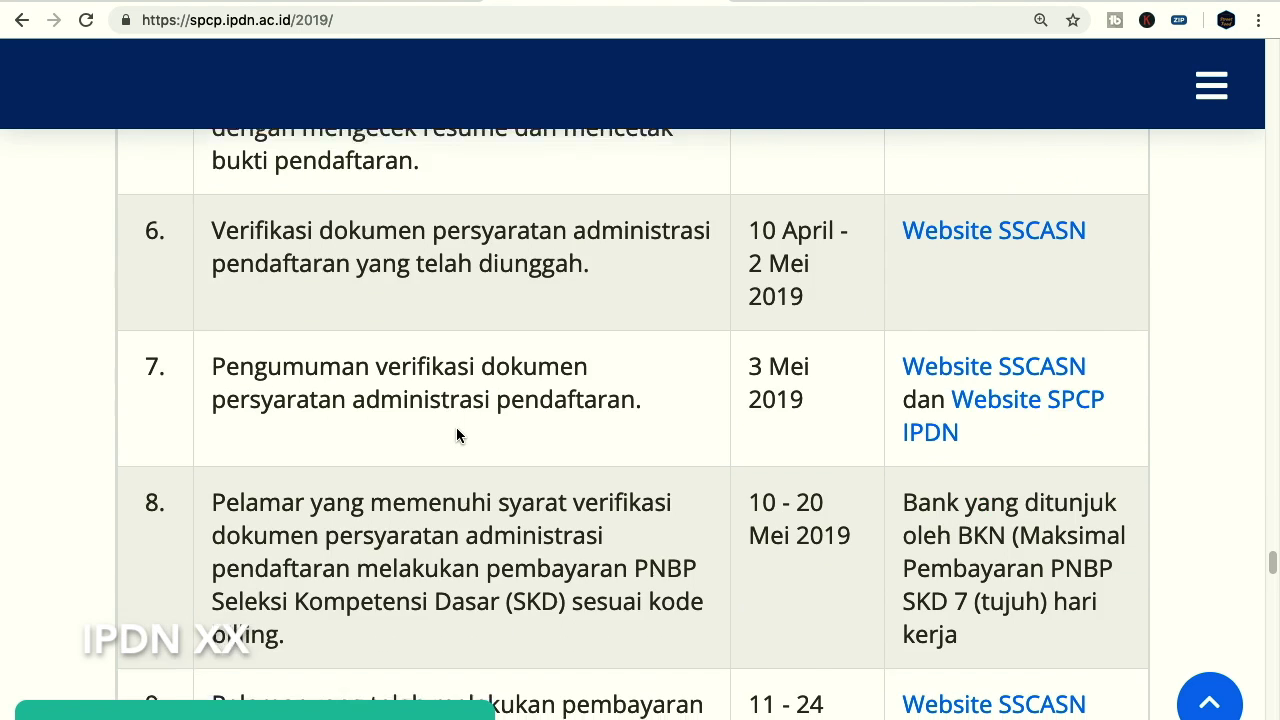
scroll(456, 427, down, 10)
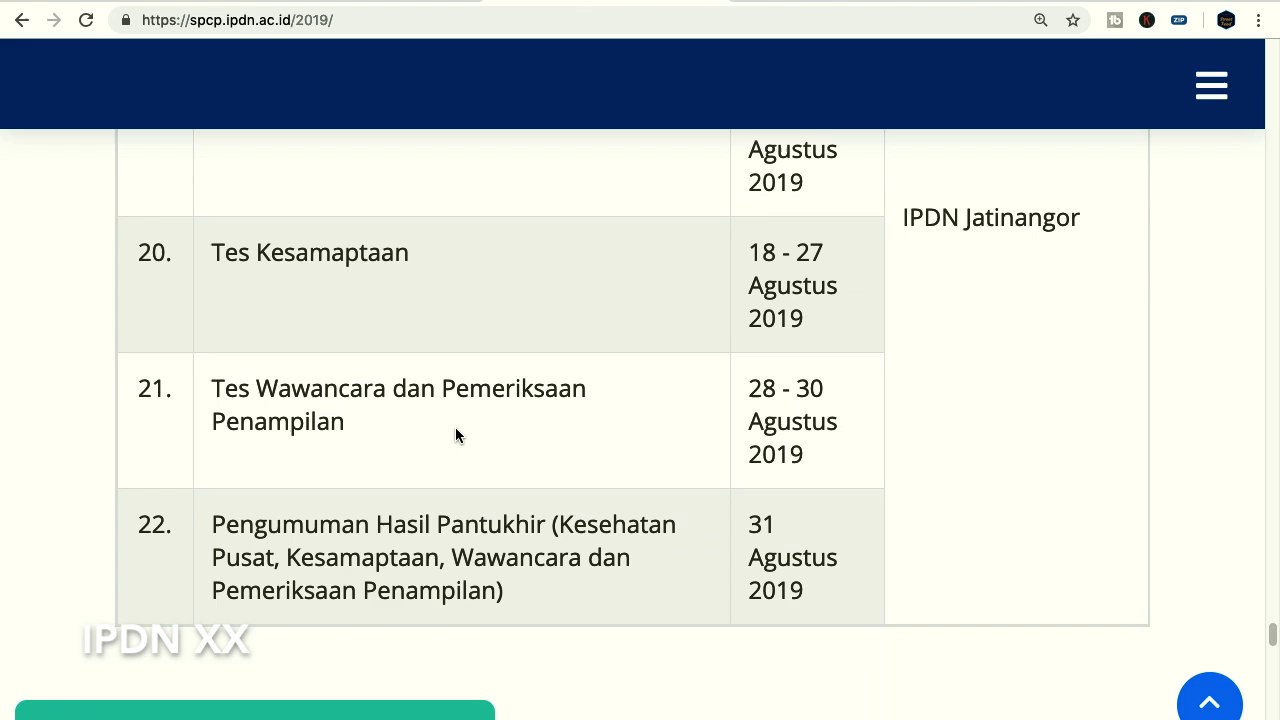
scroll(610, 490, down, 1)
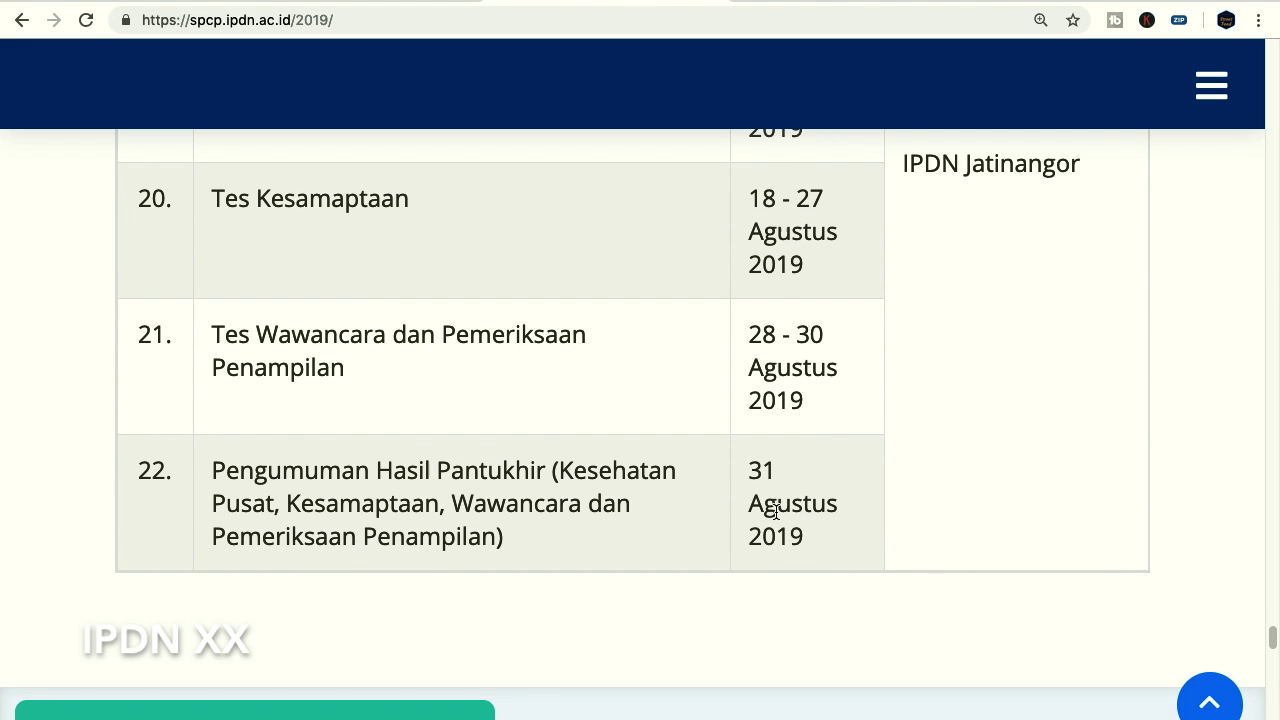
scroll(731, 470, up, 20)
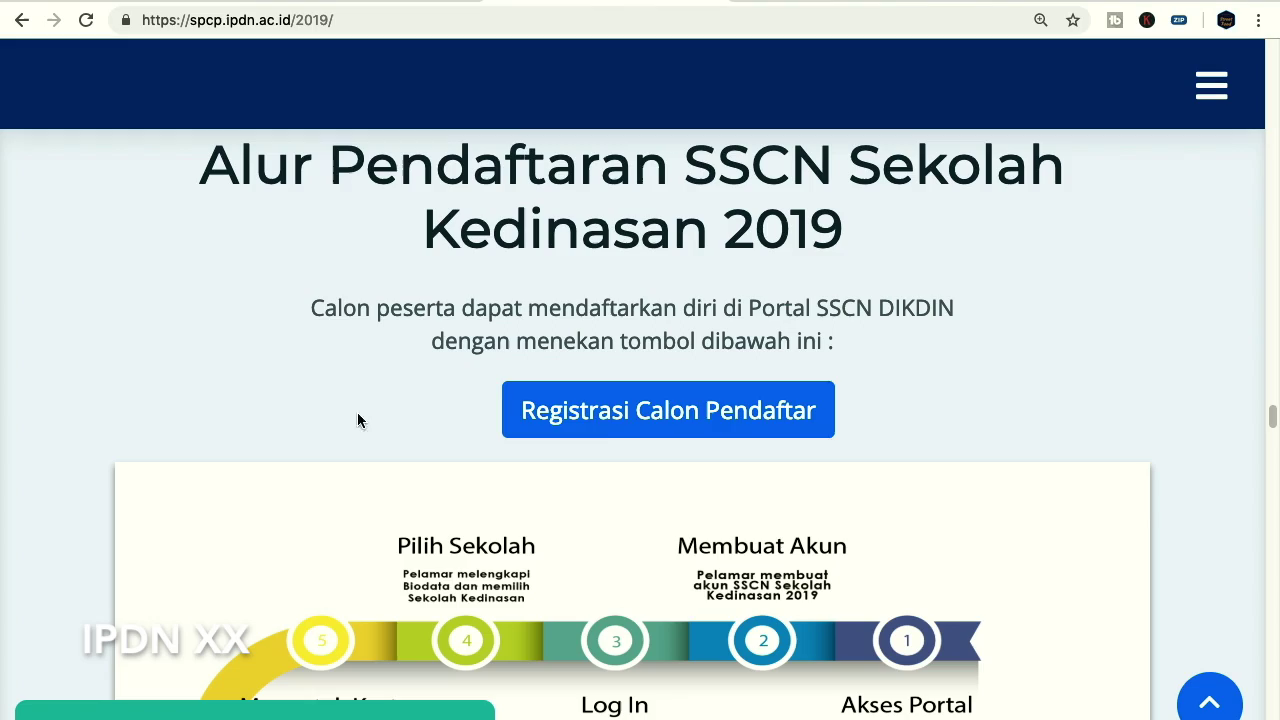
Use Registrasi Calon Pendaftar at the top to reach the dikdin-daftar.bkn.go.id login page
scroll(845, 438, up, 20)
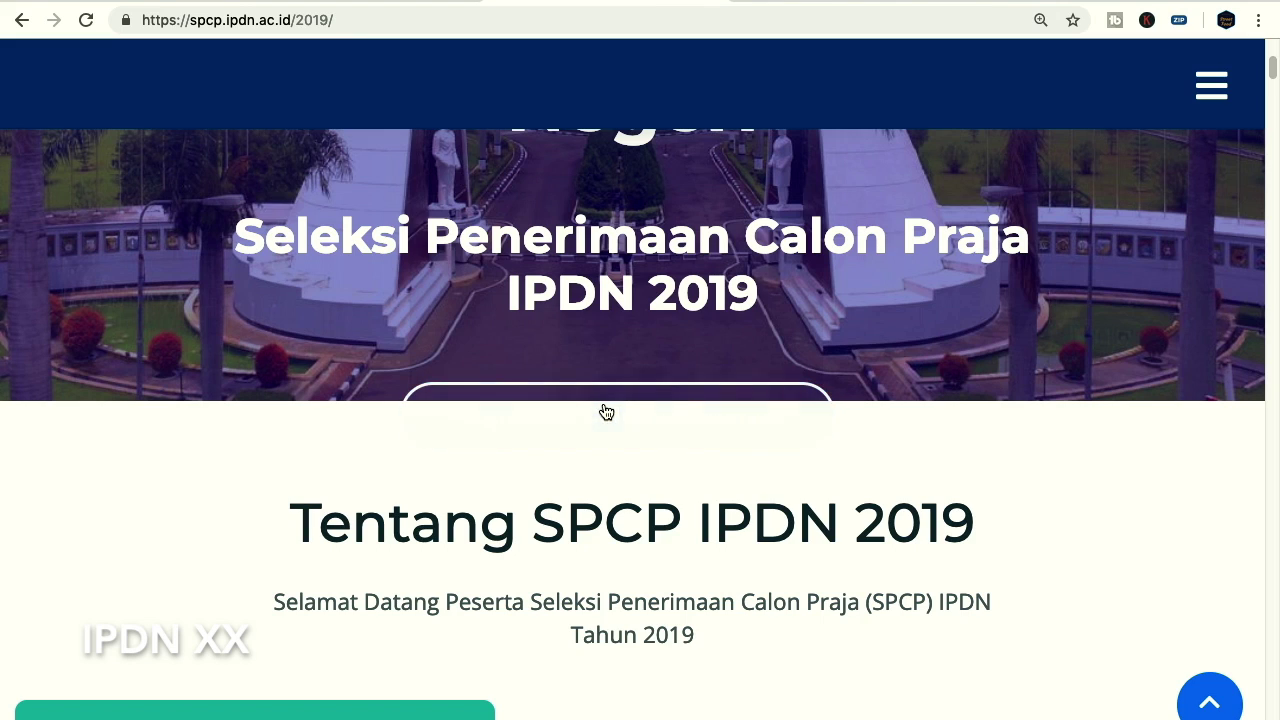
click(603, 411)
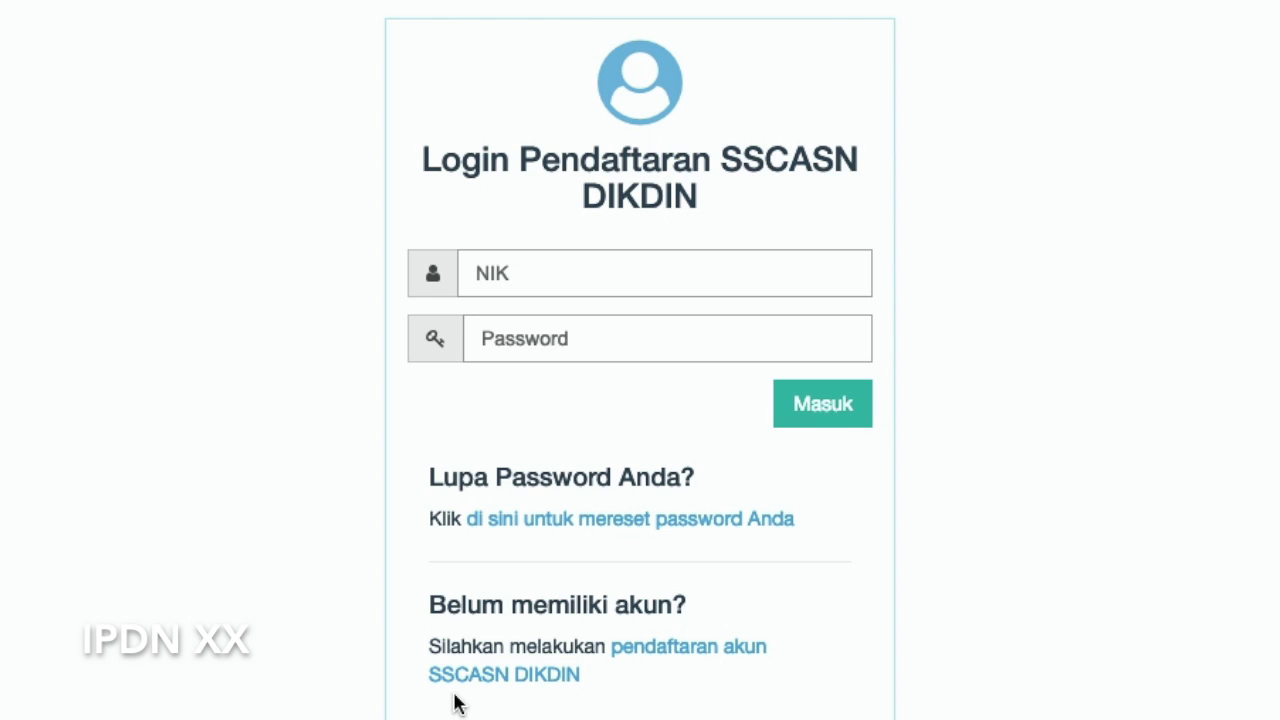
Open the SSCASN DIKDIN account registration form and dismiss the autofill suggestion
click(555, 680)
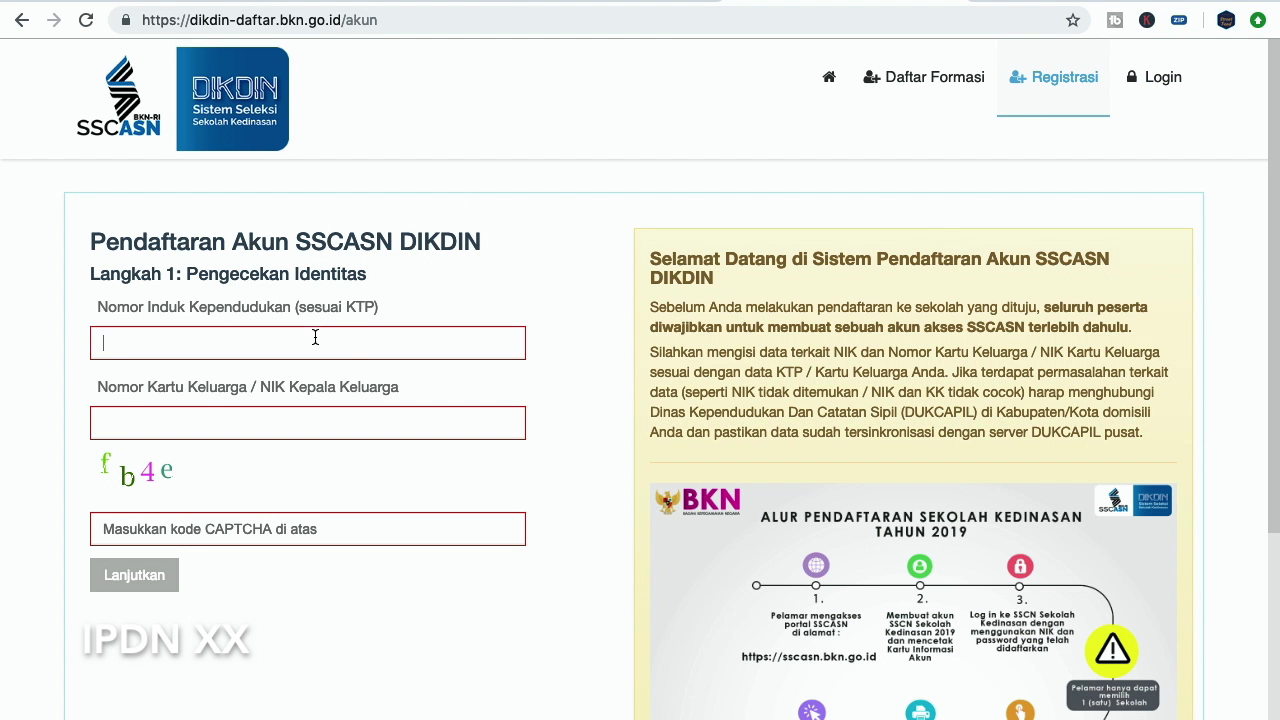
click(315, 337)
click(460, 285)
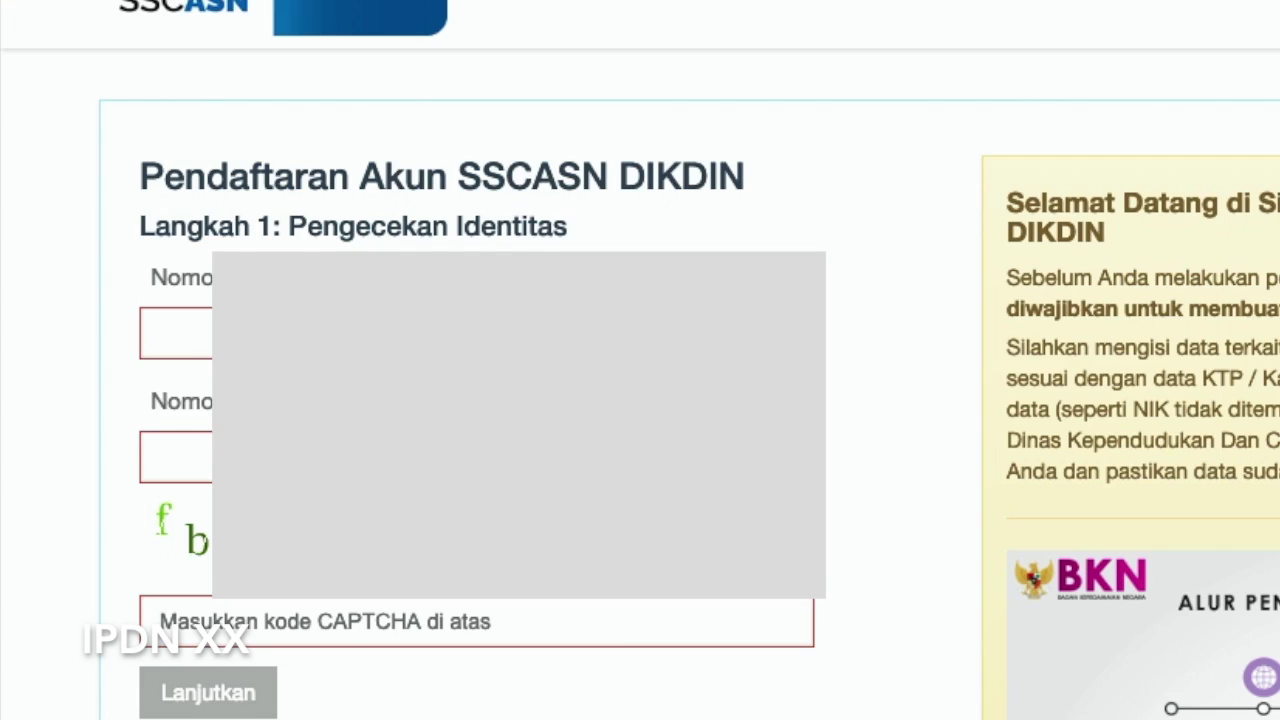
Enter the applicant's NIK, family card number and the shown CAPTCHA code
click(356, 343)
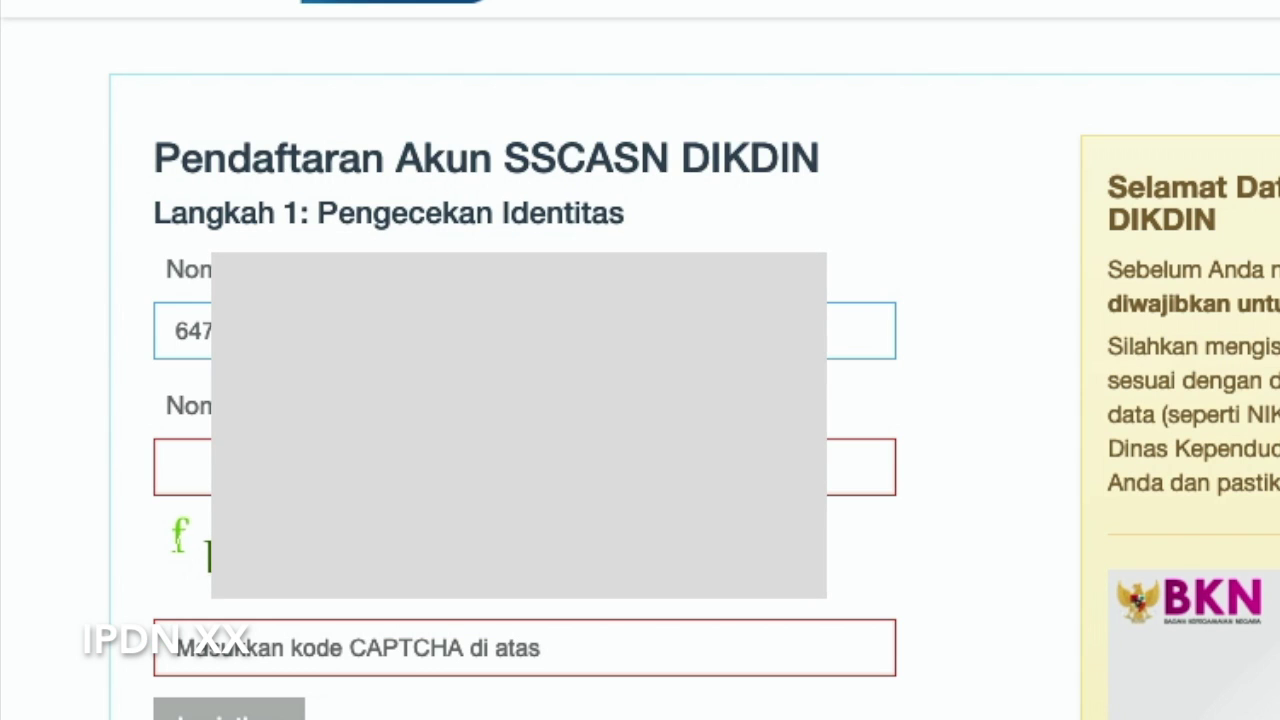
click(180, 467)
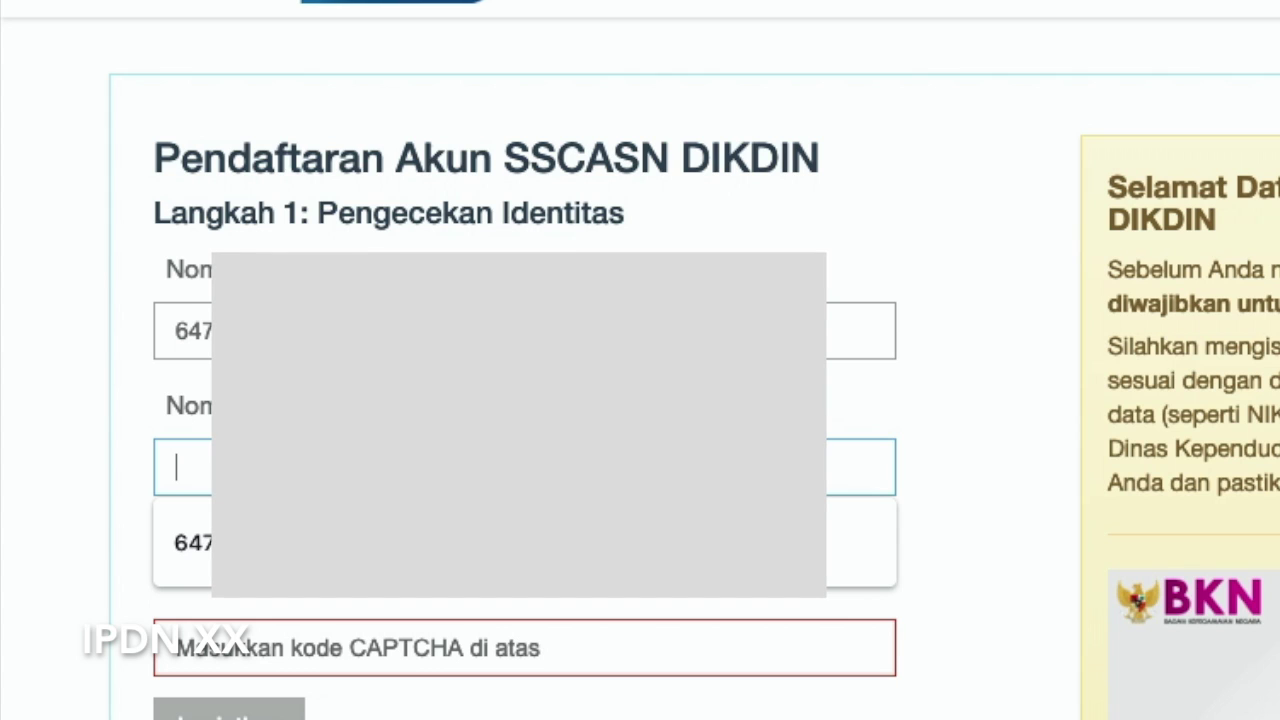
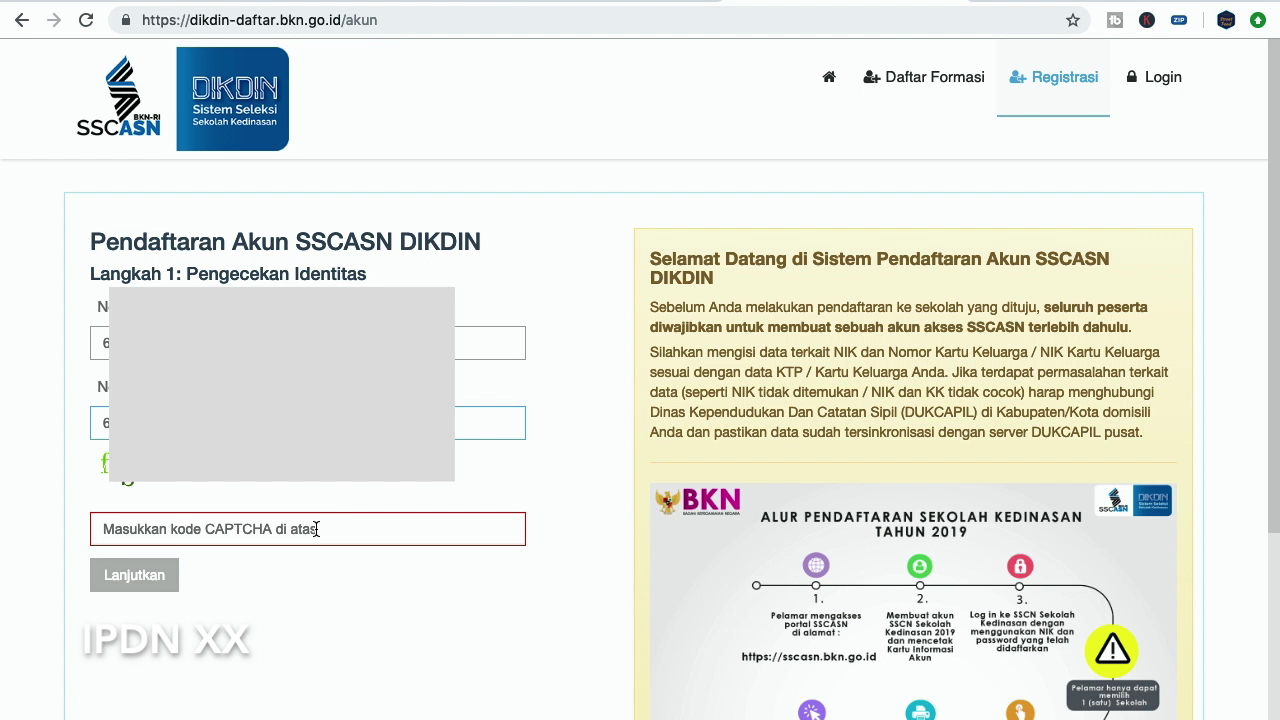
click(316, 529)
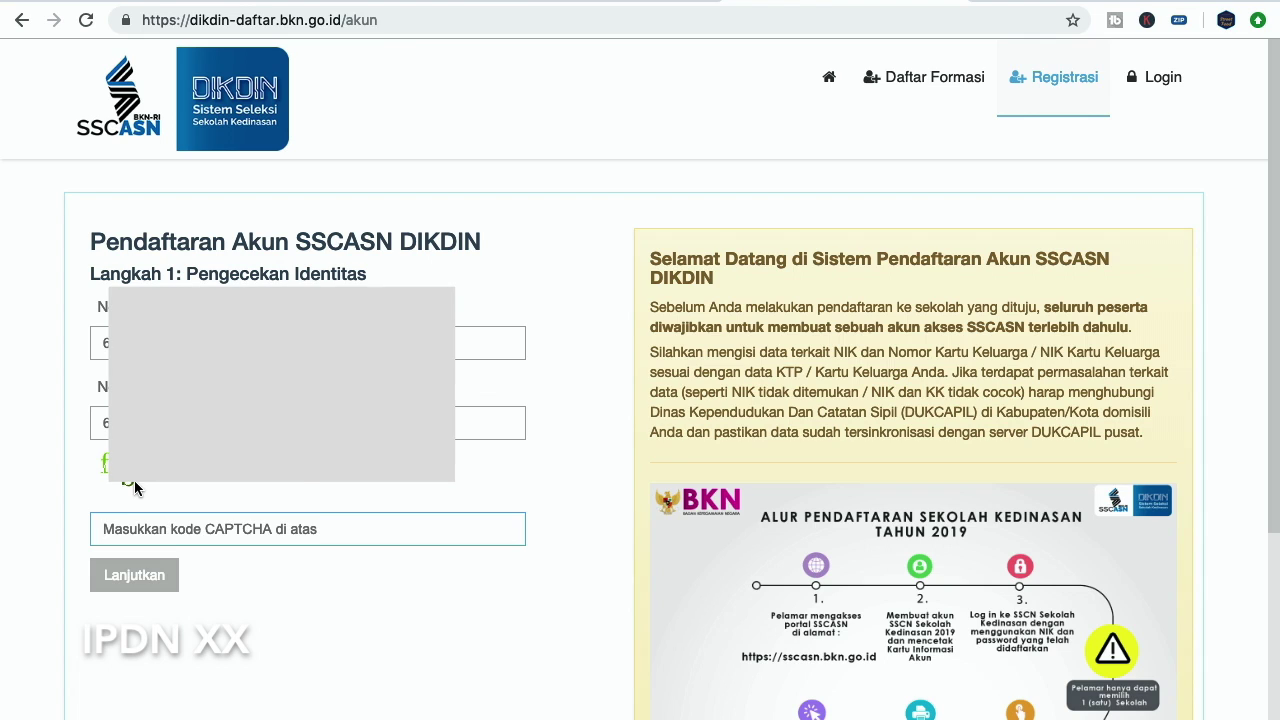
text(fb4e)
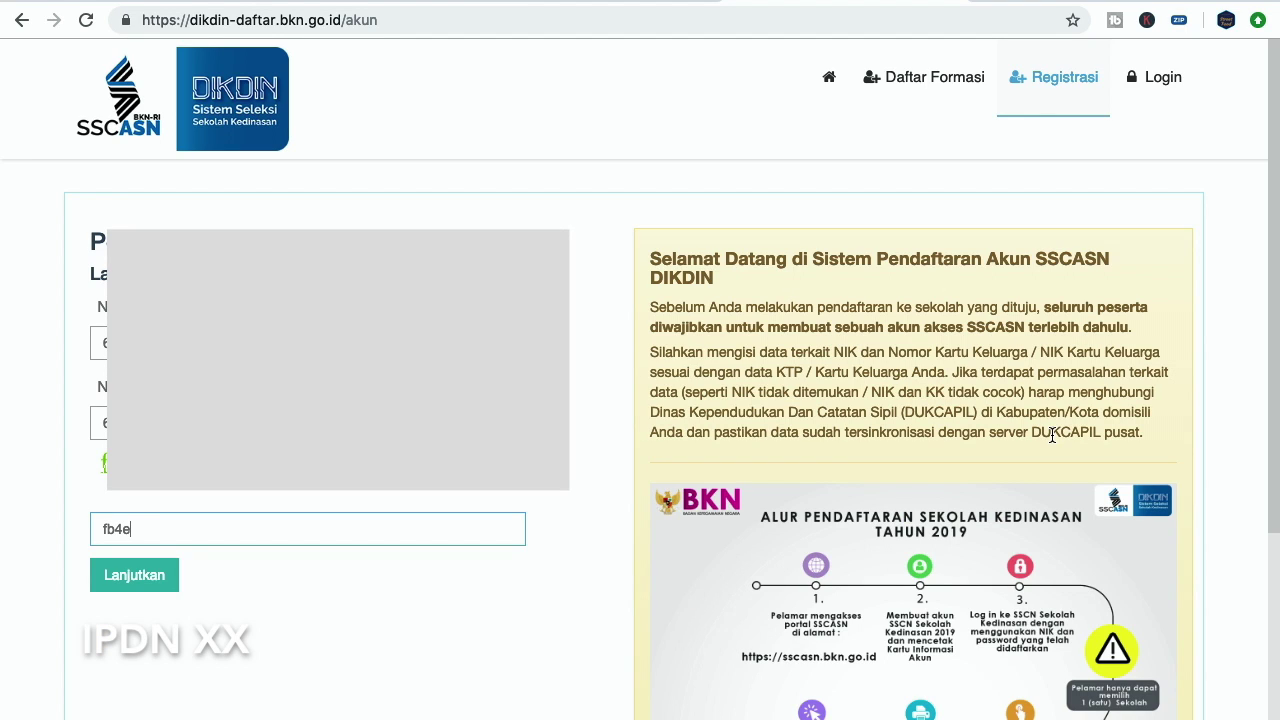
Submit the identity data for matching and look over the registration form
click(153, 588)
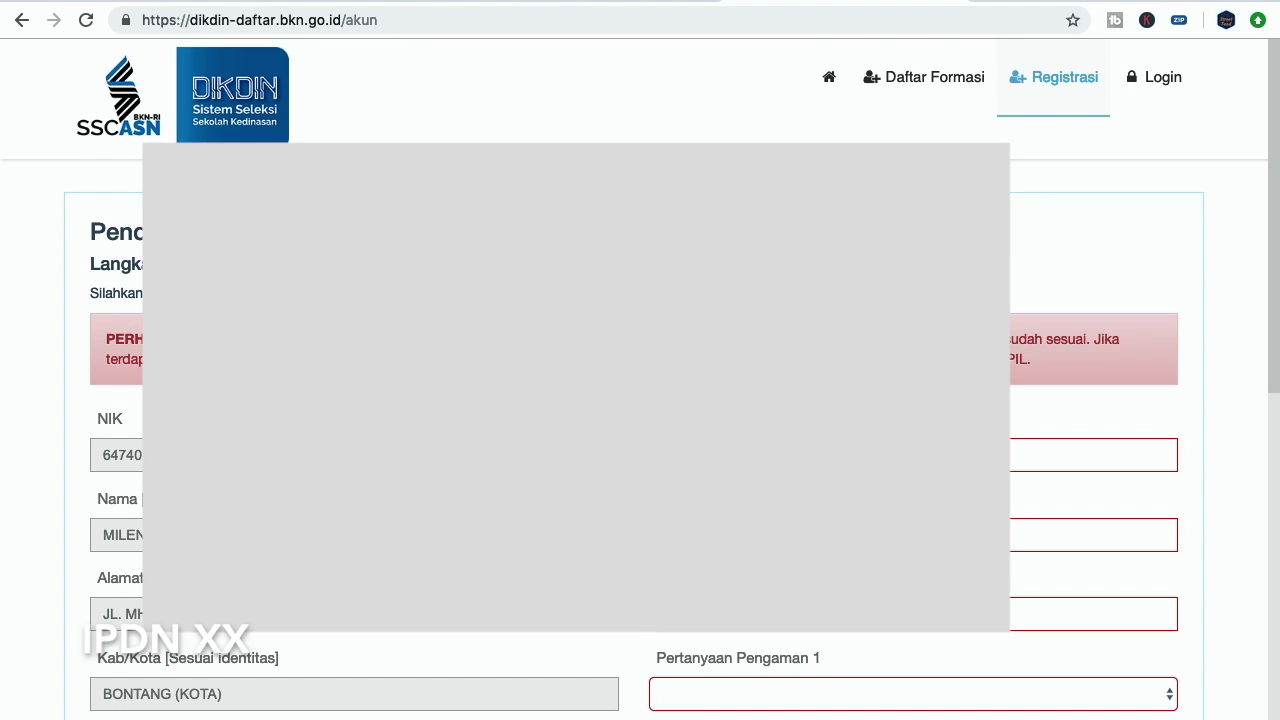
scroll(1100, 400, down, 5)
scroll(640, 400, up, 3)
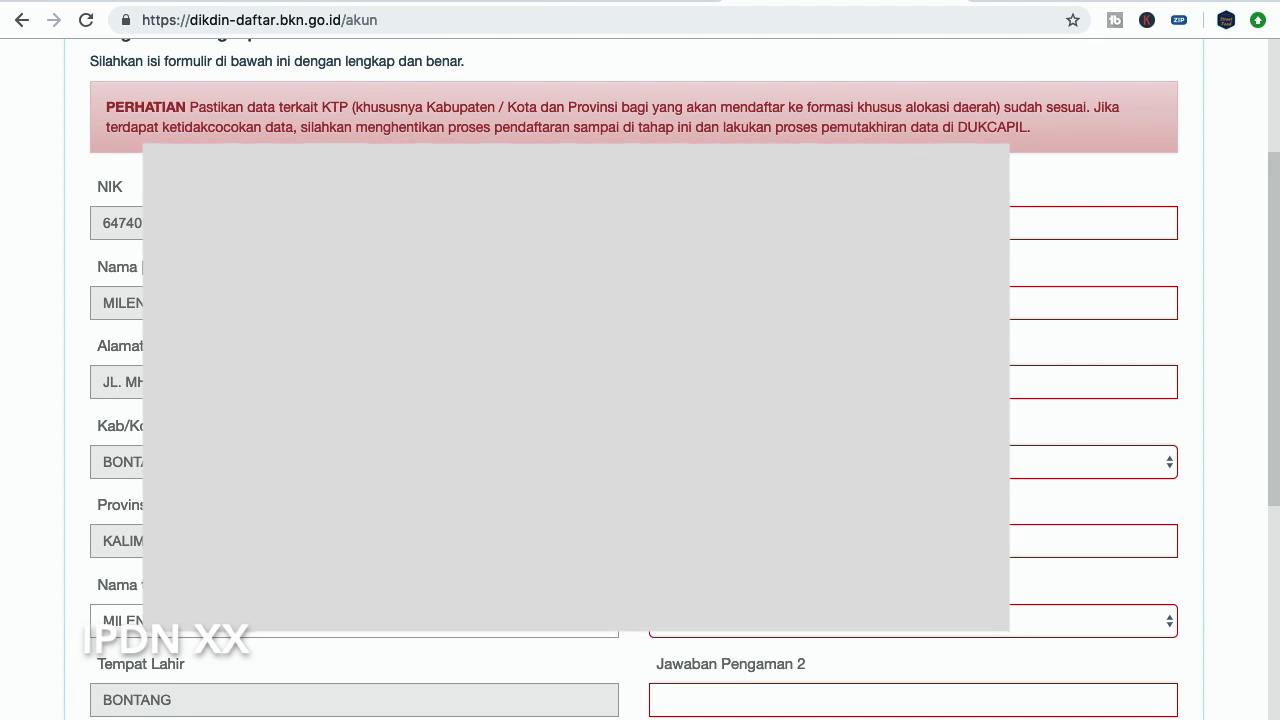
scroll(640, 400, down, 1)
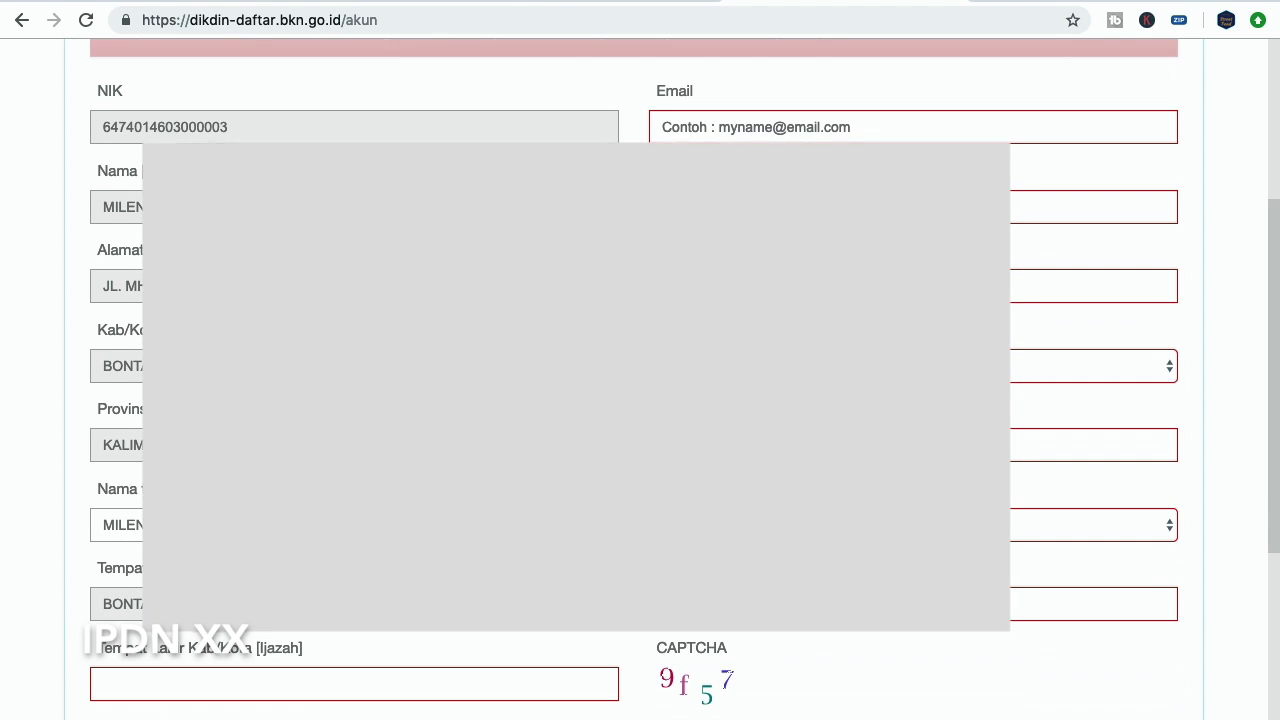
scroll(640, 400, up, 1)
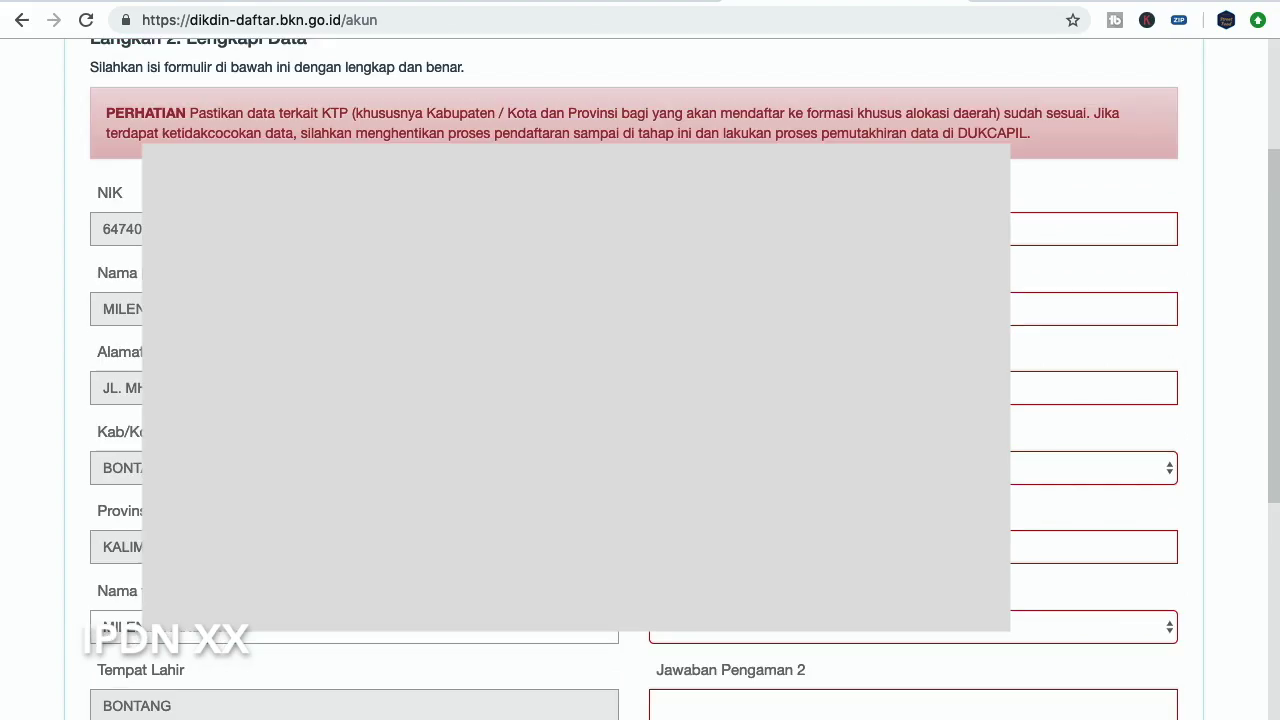
scroll(640, 400, up, 2)
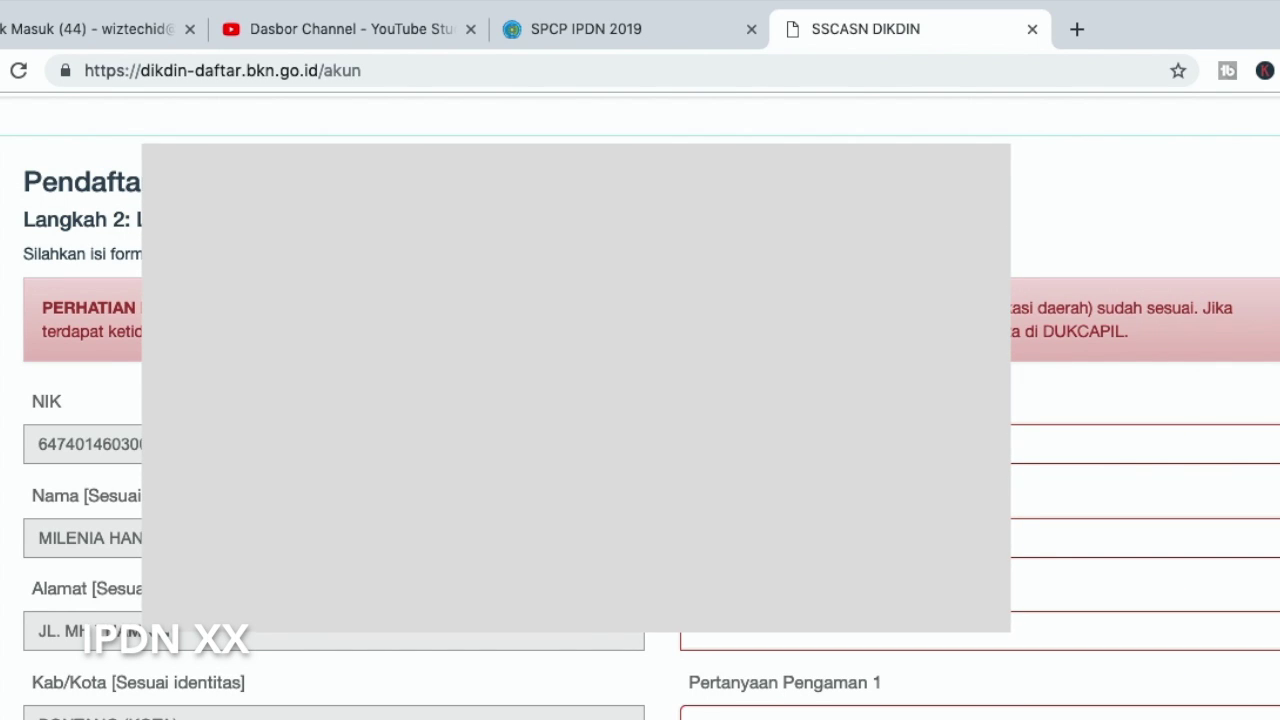
scroll(640, 400, down, 1)
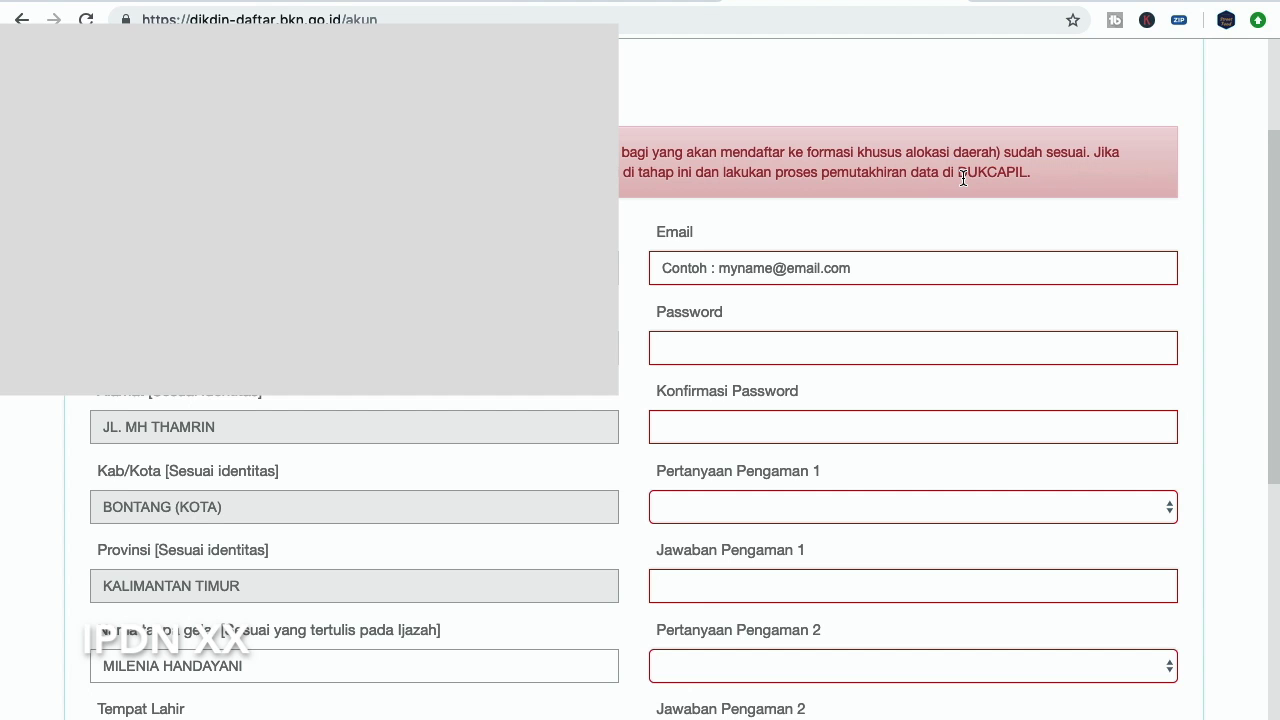
Set Tempat Lahir Kab/Kota [Ijazah] to BONTANG (KOTA) via the 'bontang' suggestion
scroll(900, 450, down, 2)
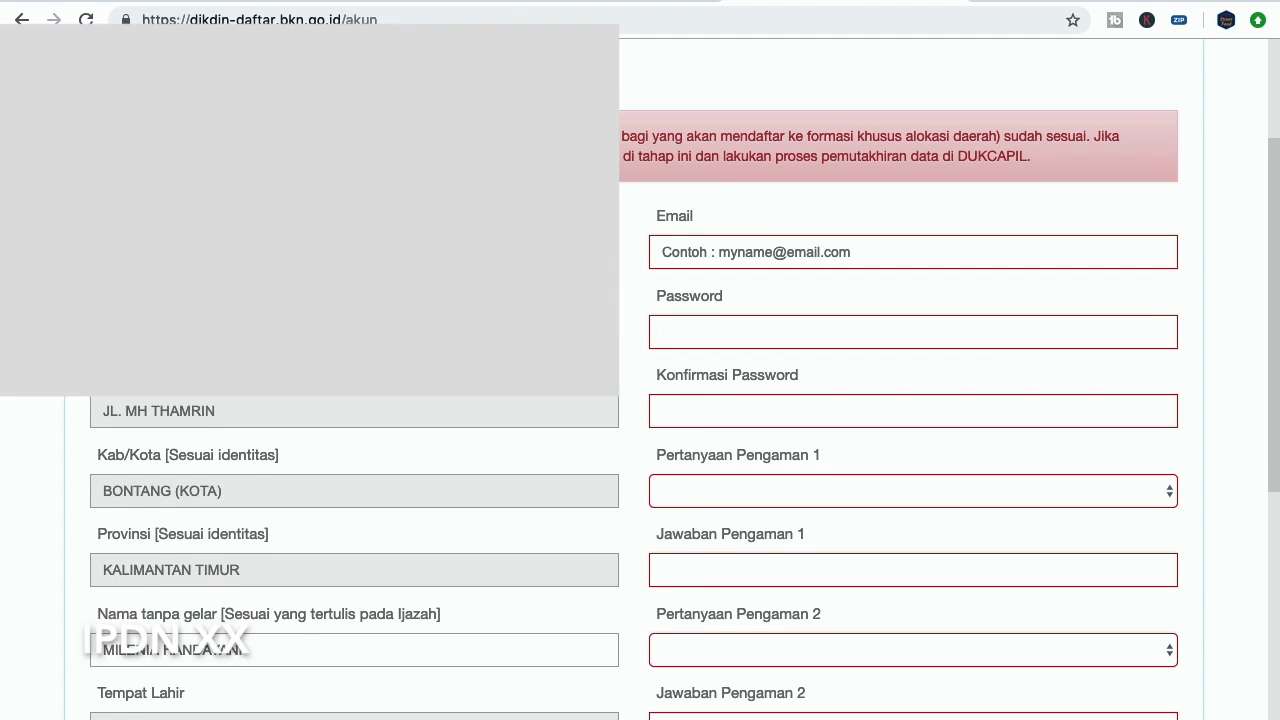
scroll(640, 400, down, 6)
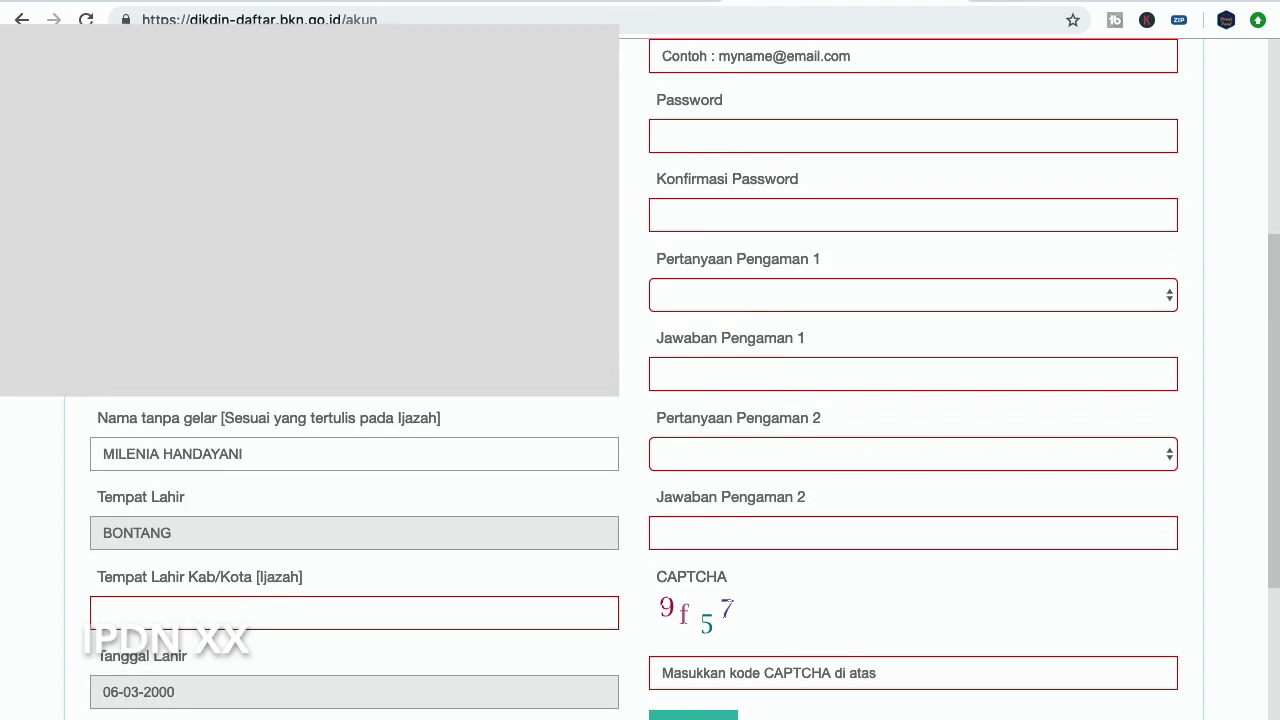
scroll(640, 400, down, 1)
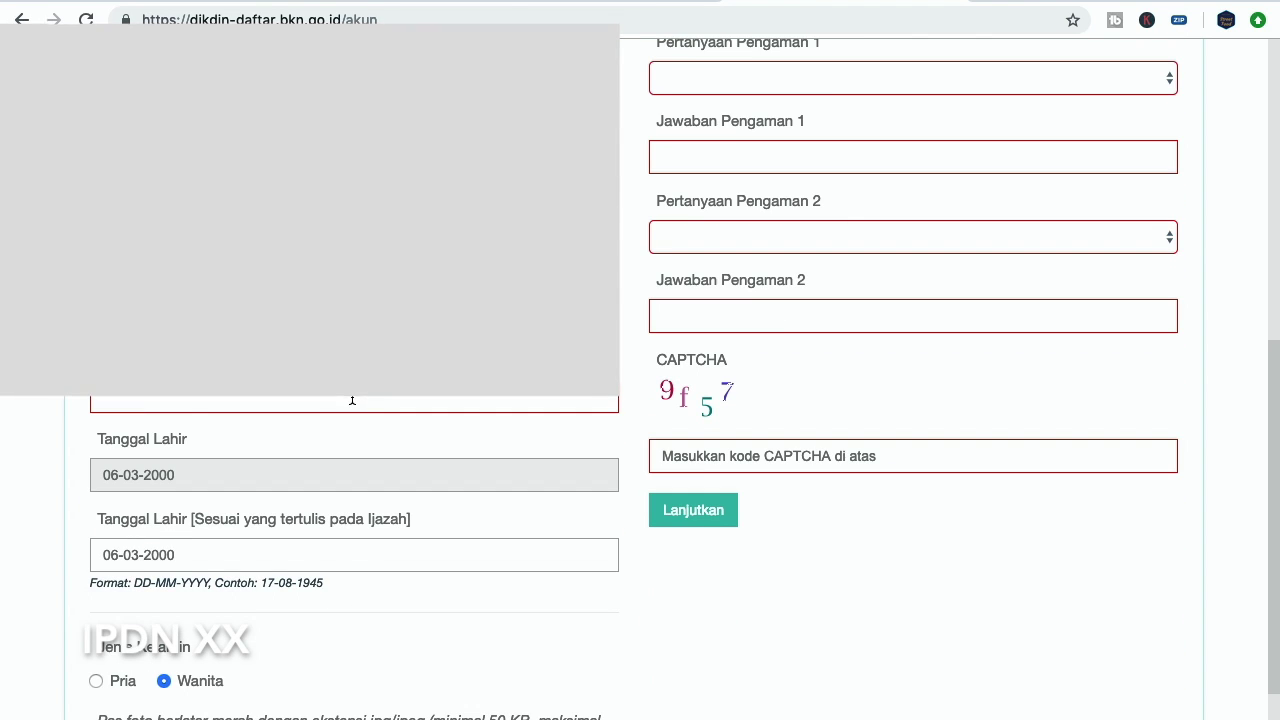
scroll(720, 140, up, 4)
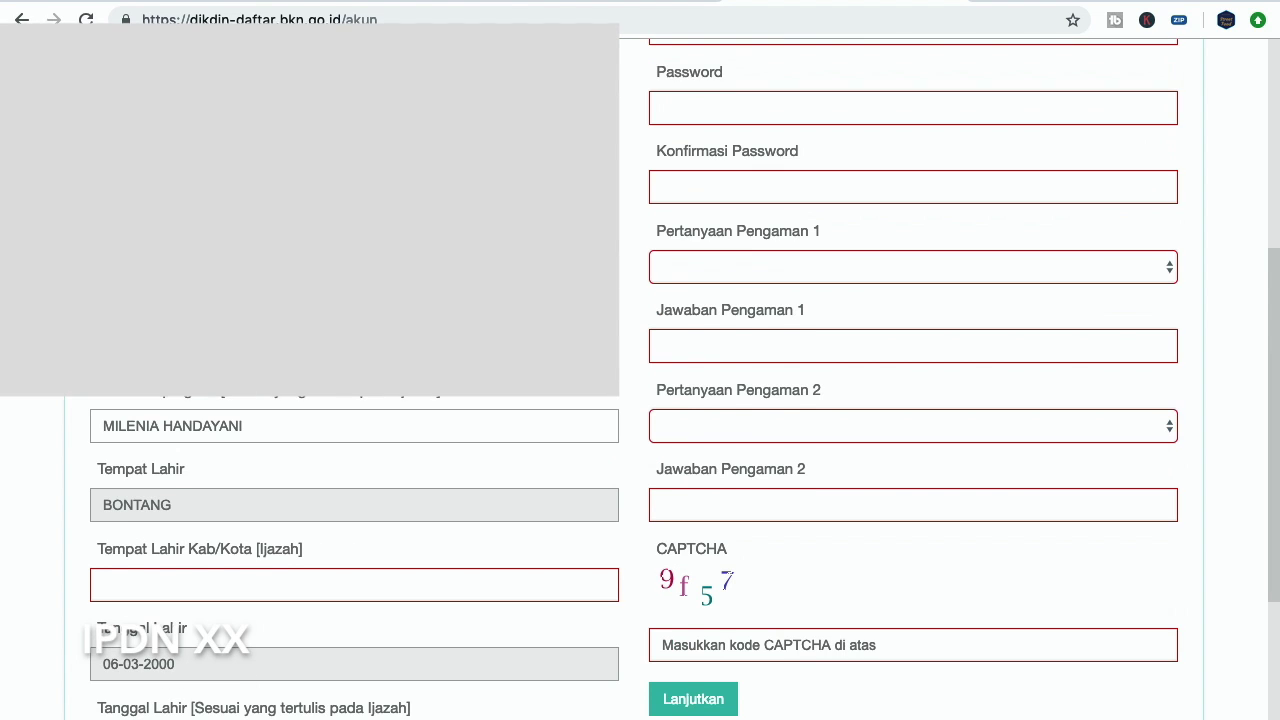
scroll(794, 226, down, 4)
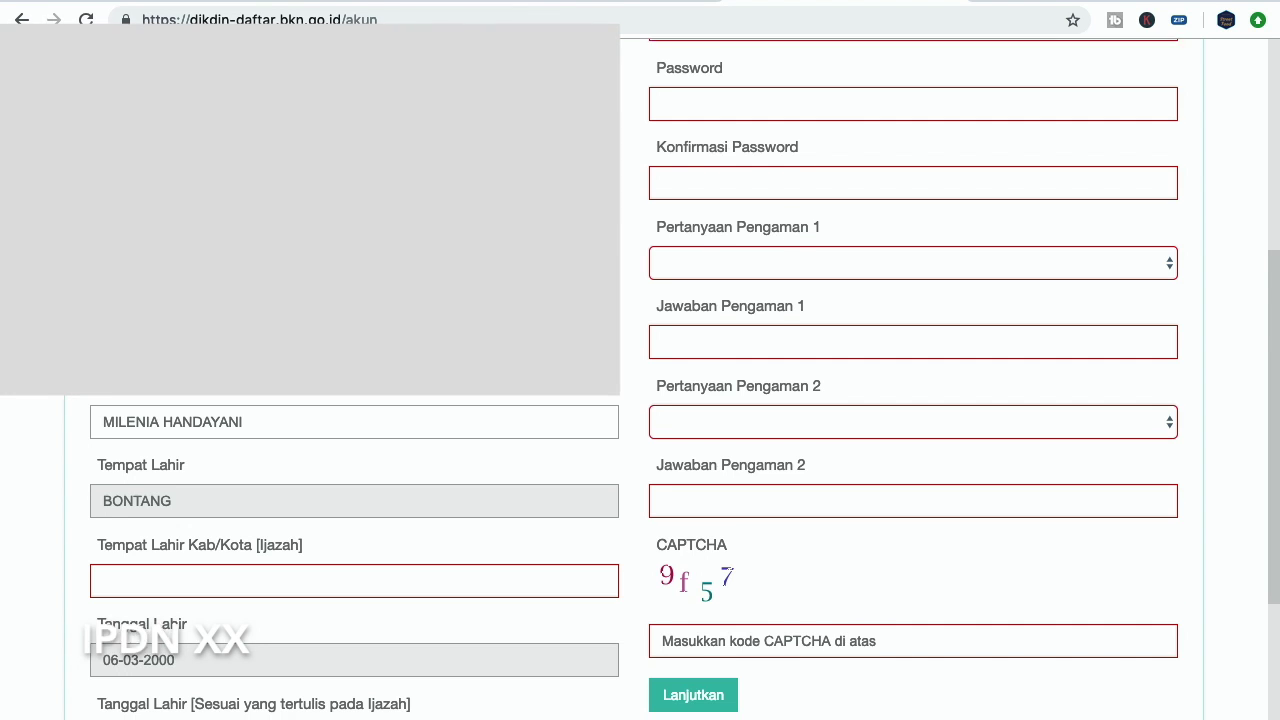
scroll(794, 226, down, 3)
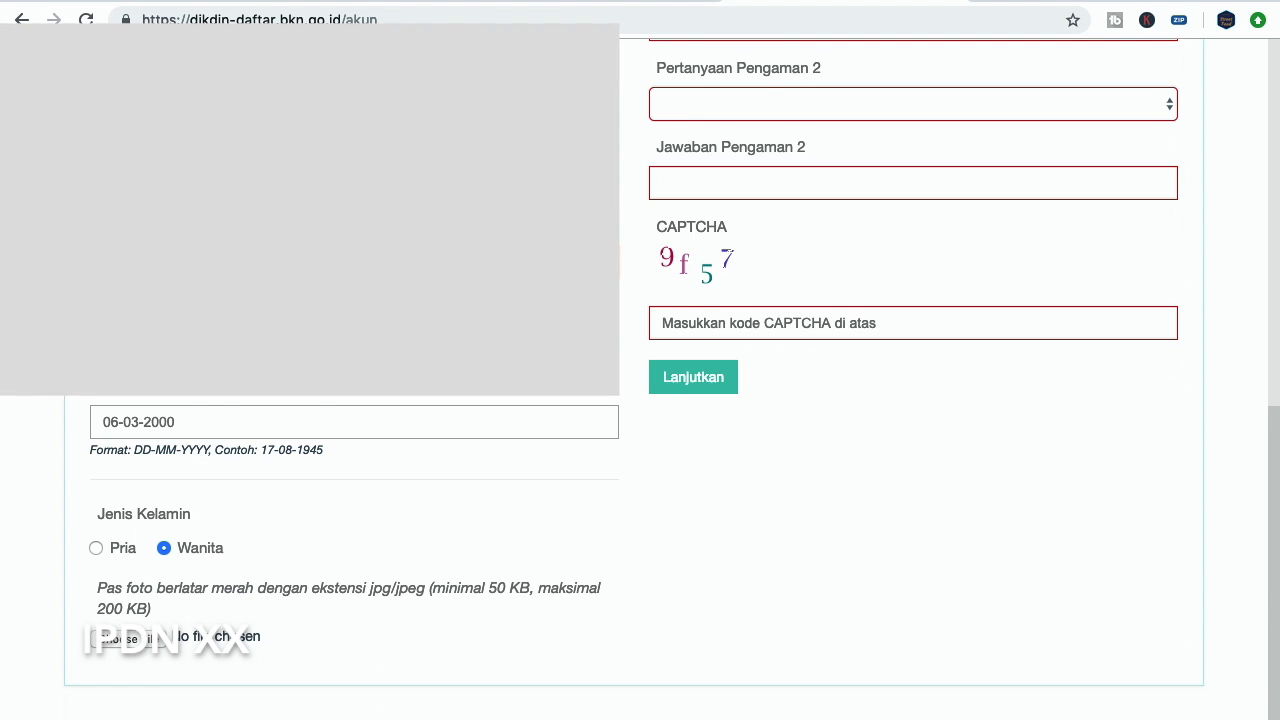
scroll(329, 456, up, 3)
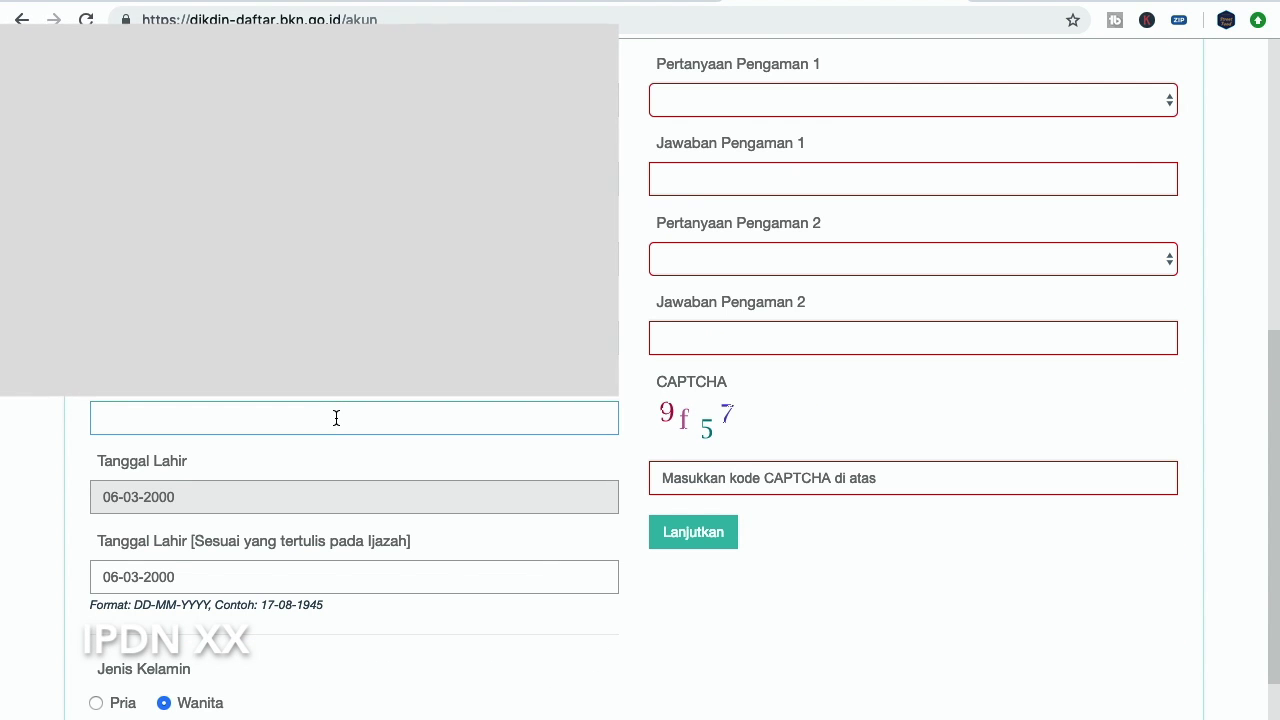
text(bontang)
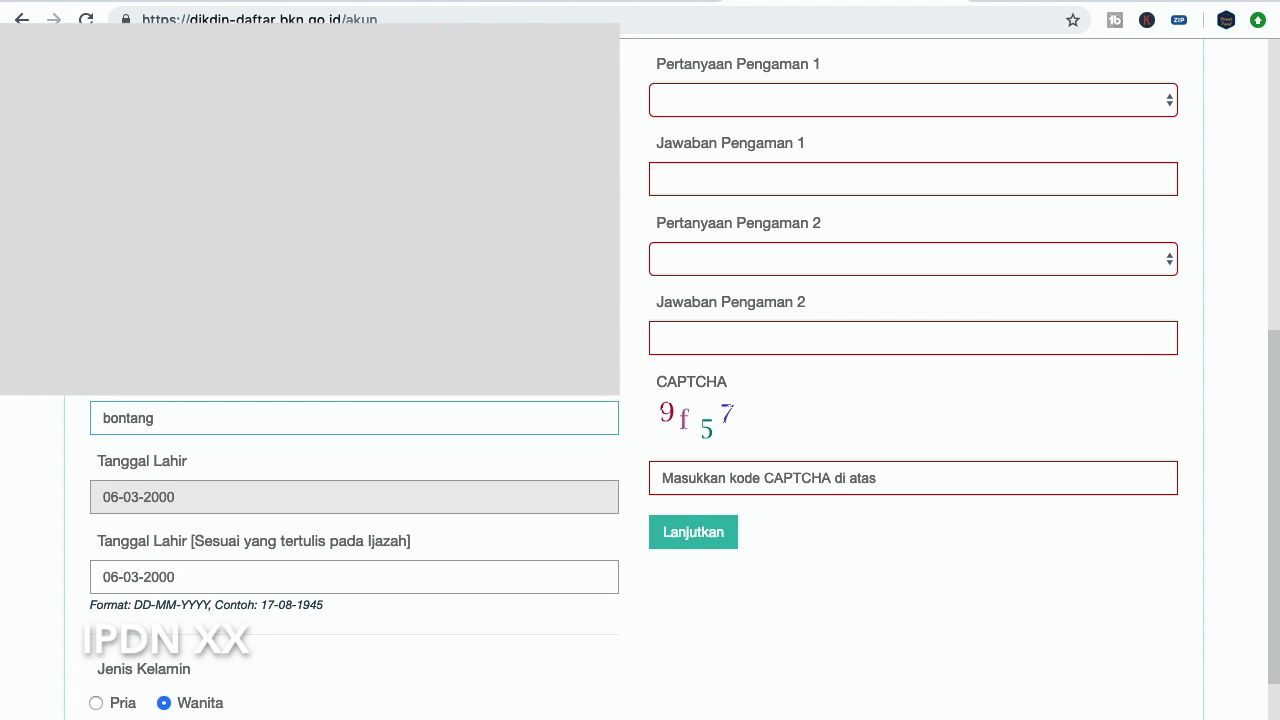
click(177, 460)
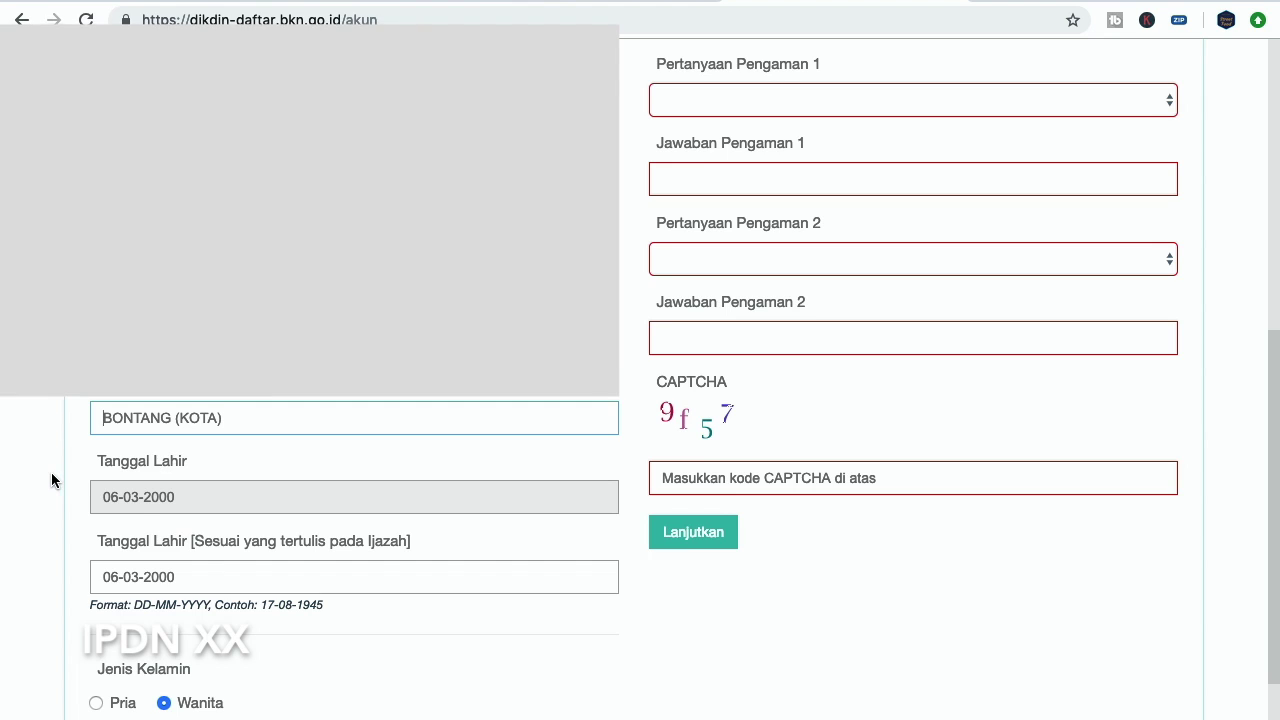
scroll(51, 472, down, 2)
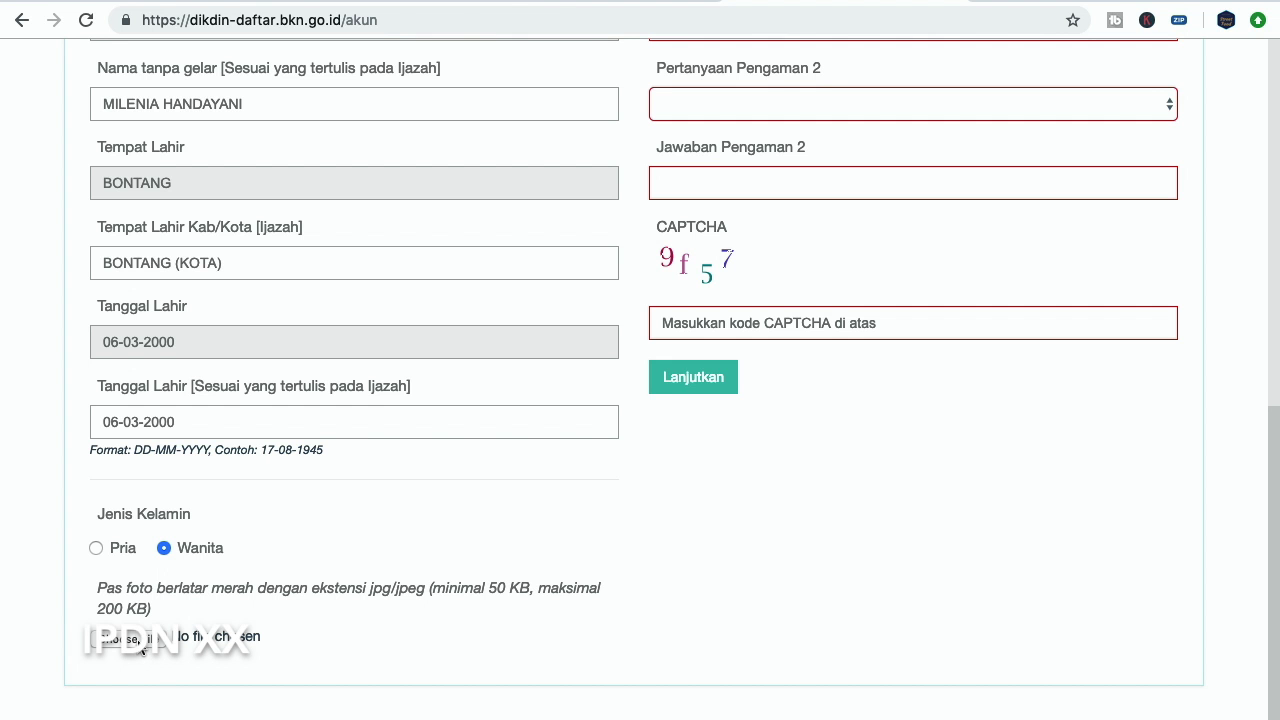
Choose the pas foto image file, upload it, and close the Baiklah success popup
click(141, 645)
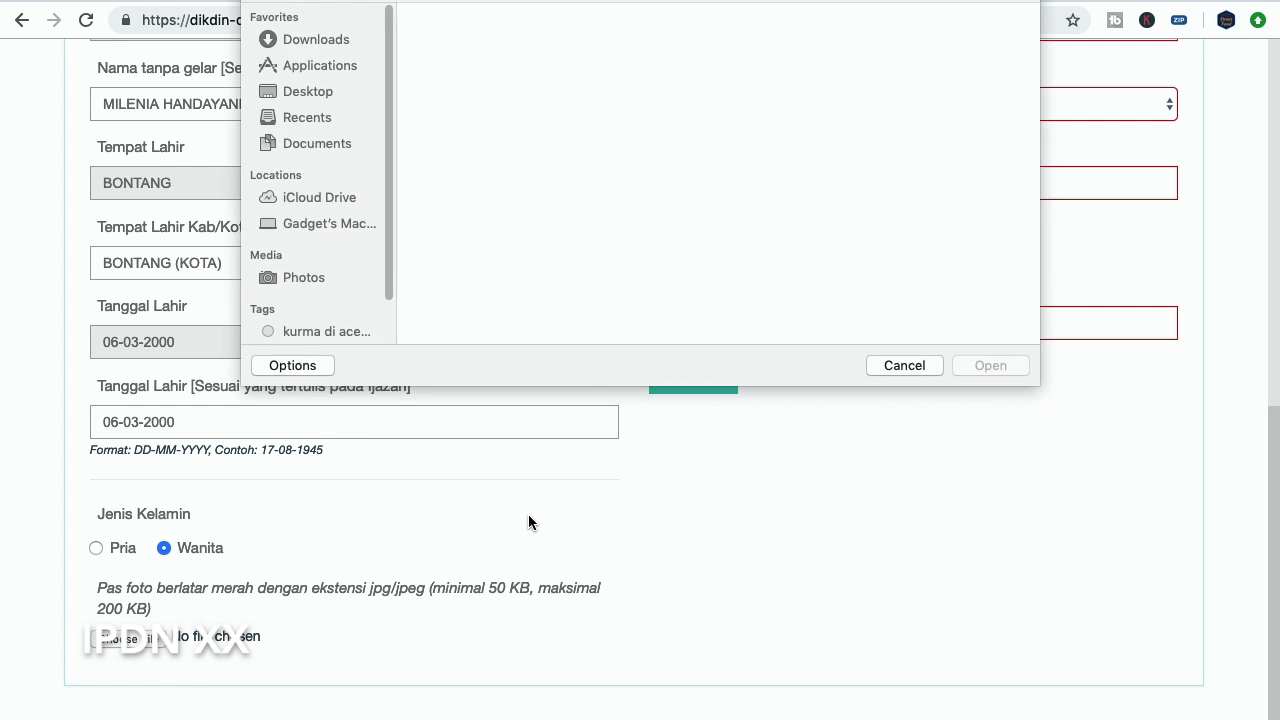
click(790, 88)
click(988, 365)
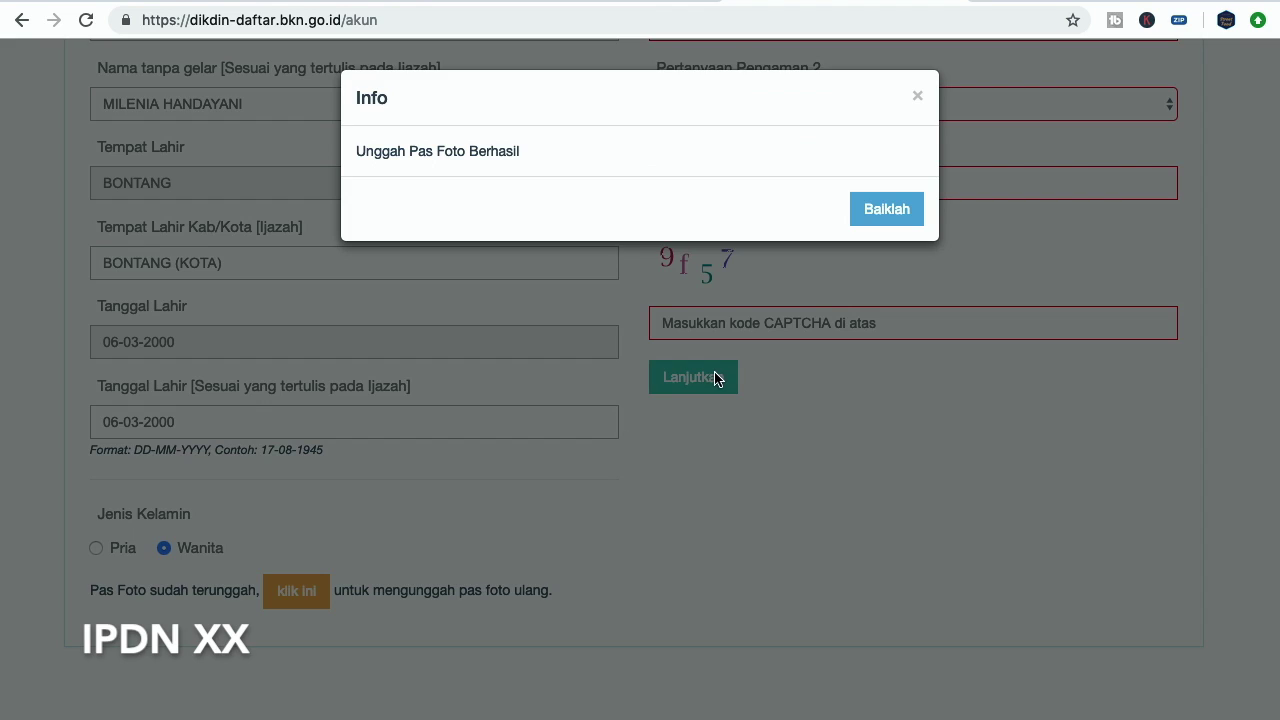
click(899, 215)
scroll(213, 445, up, 10)
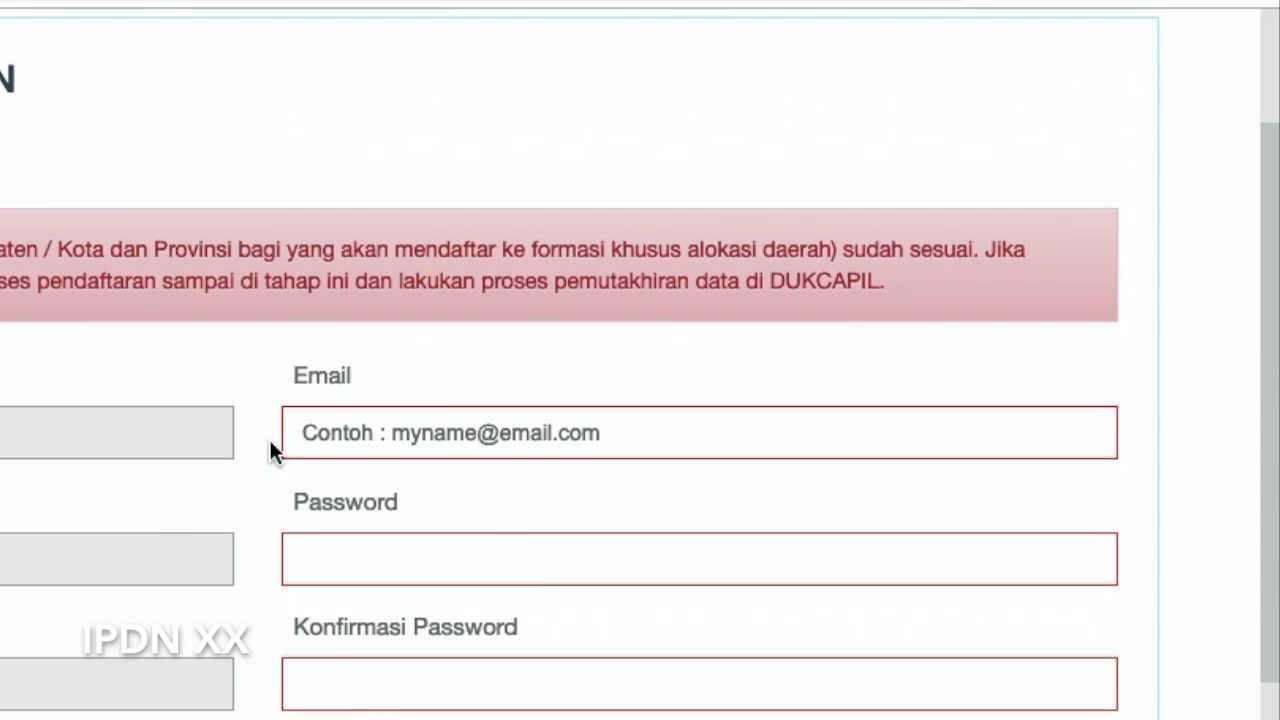
Fill in the account e-mail, password and password confirmation
click(400, 430)
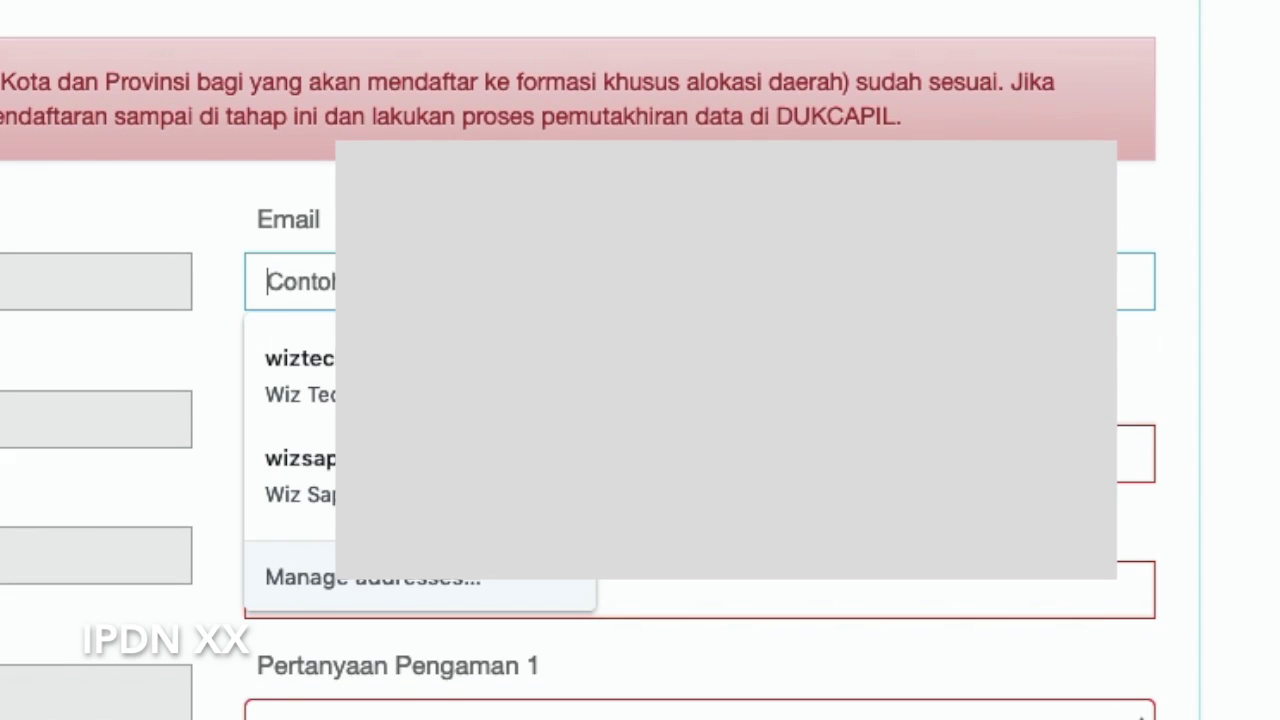
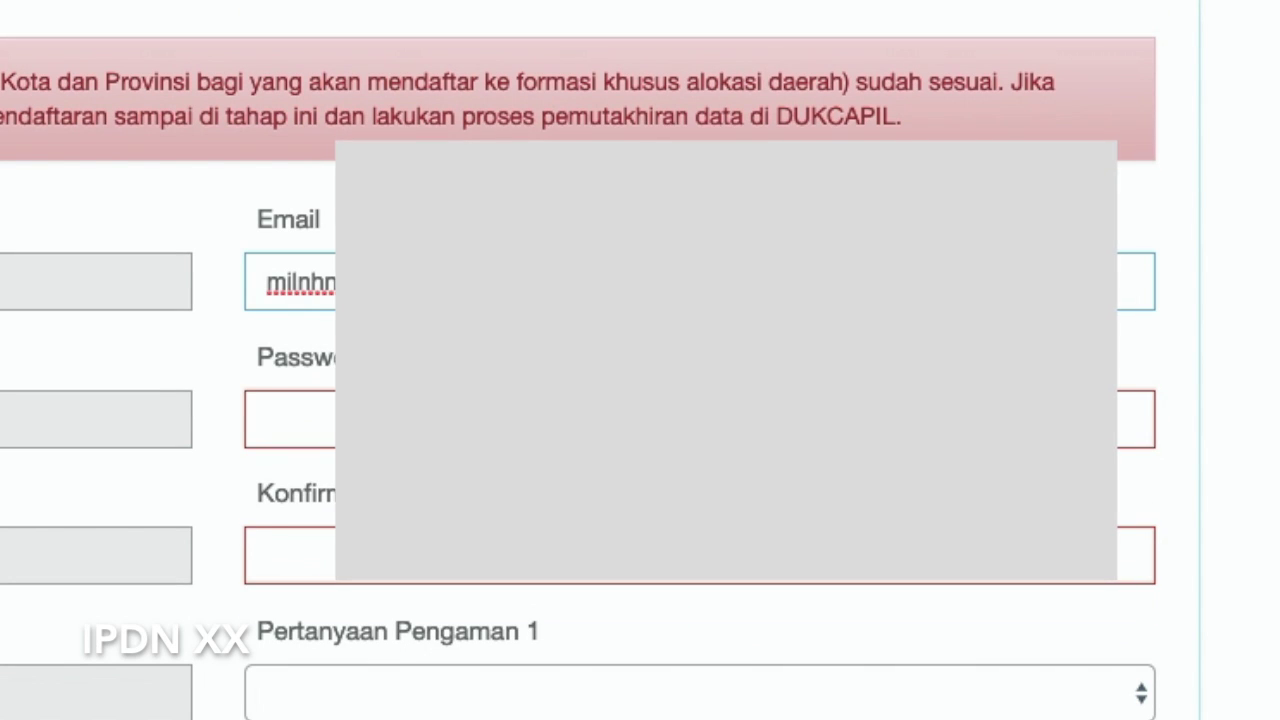
key(Tab)
text(••••••••)
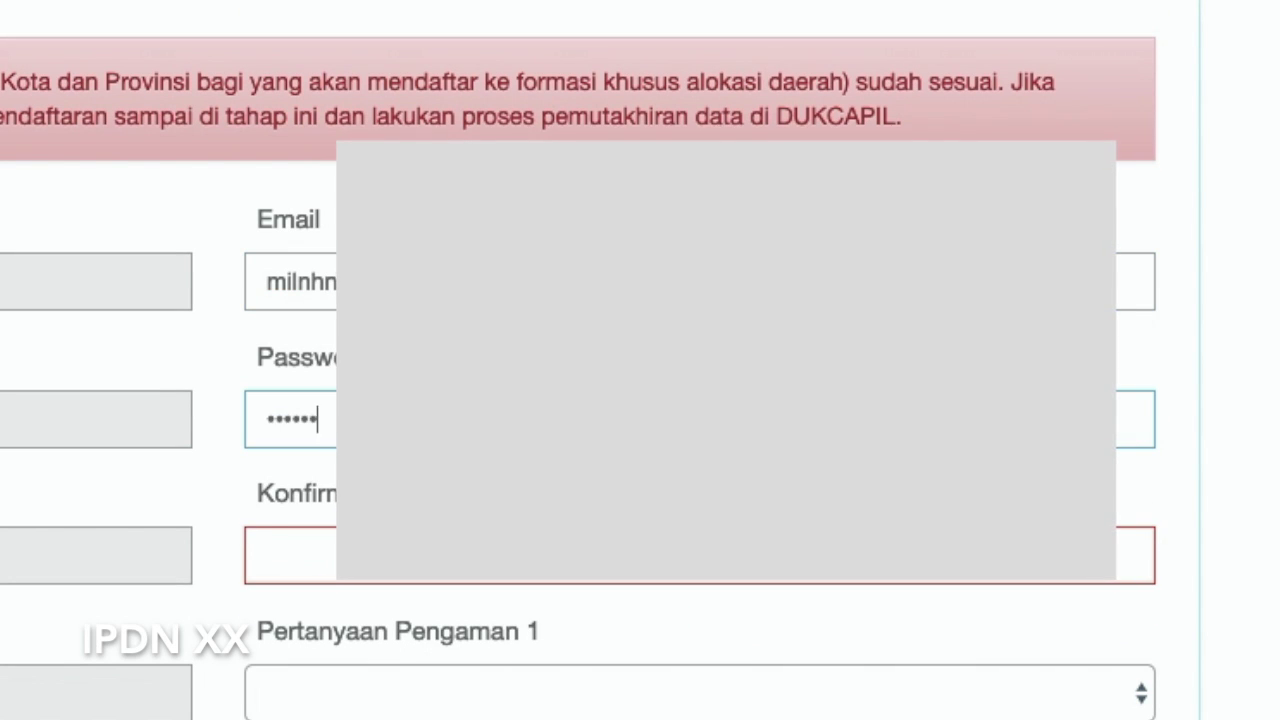
key(Tab)
text(••••••••)
Pick 'Apakah makanan favorit kamu?' and the family nickname security questions, entering both answers
click(641, 693)
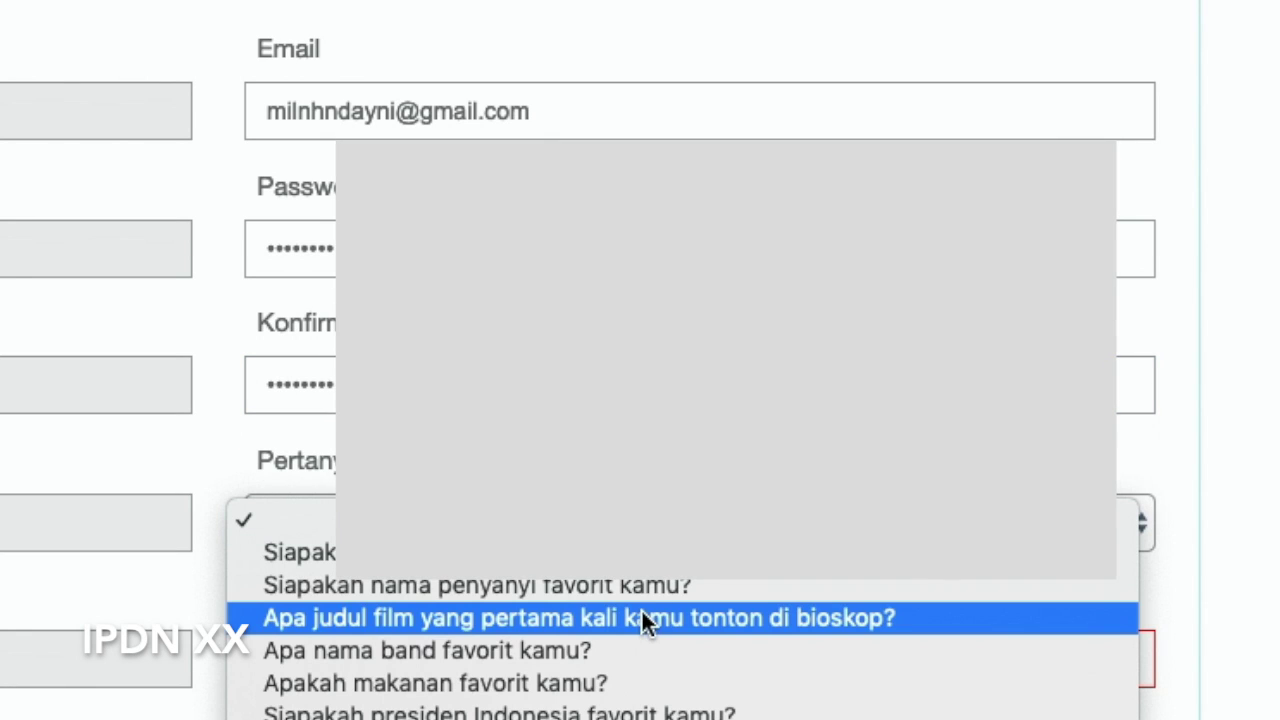
click(634, 694)
click(607, 665)
scroll(607, 665, down, 4)
click(605, 397)
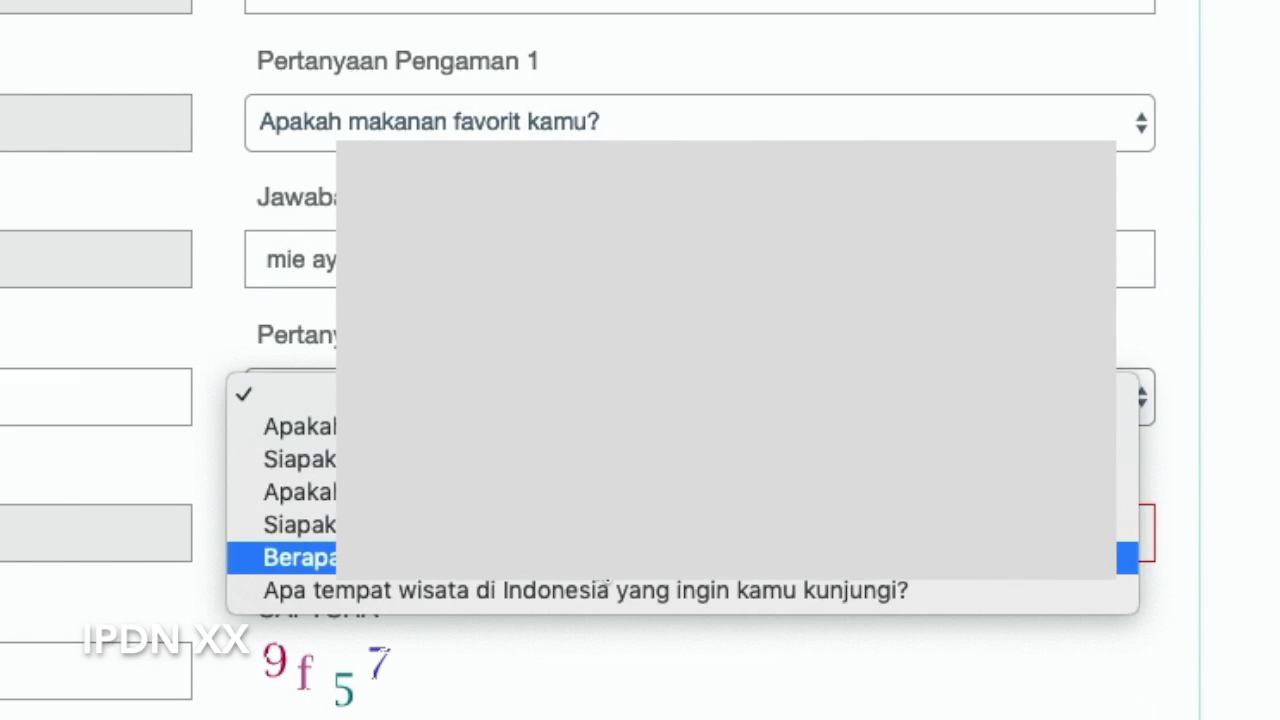
click(603, 526)
click(605, 532)
scroll(837, 634, down, 4)
Enter the CAPTCHA code shown on the account form
click(636, 330)
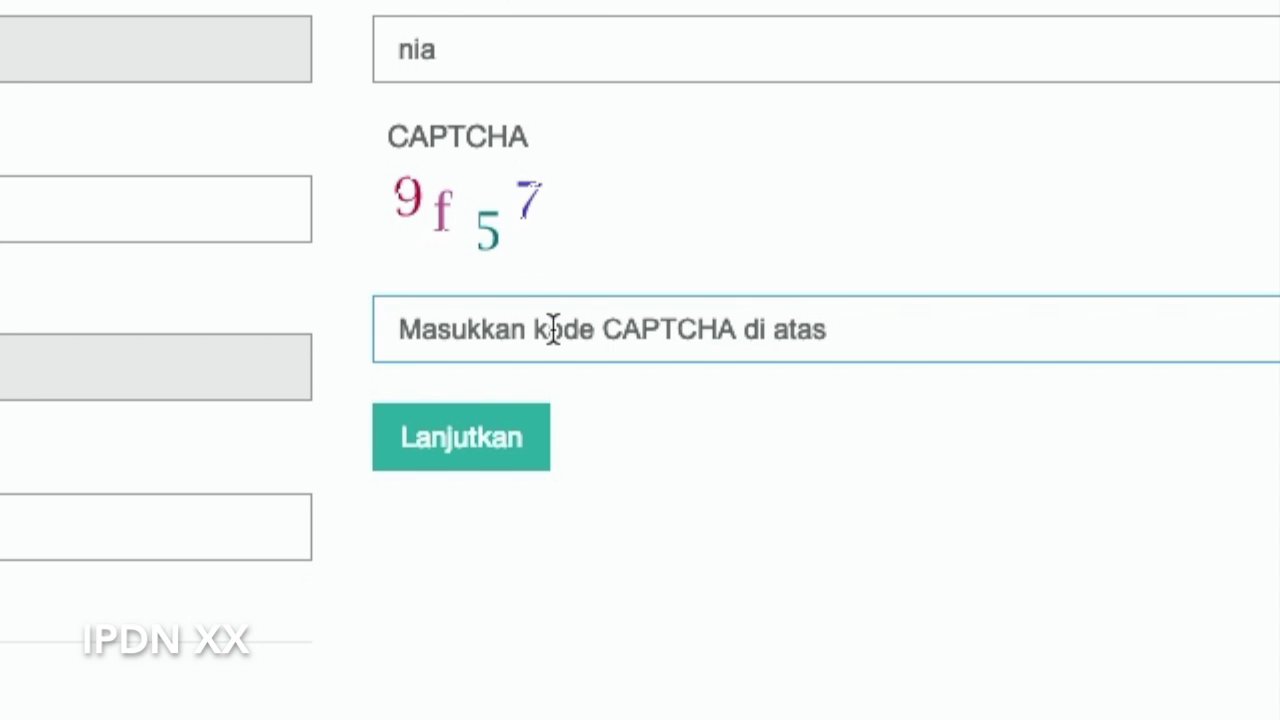
text(9f57)
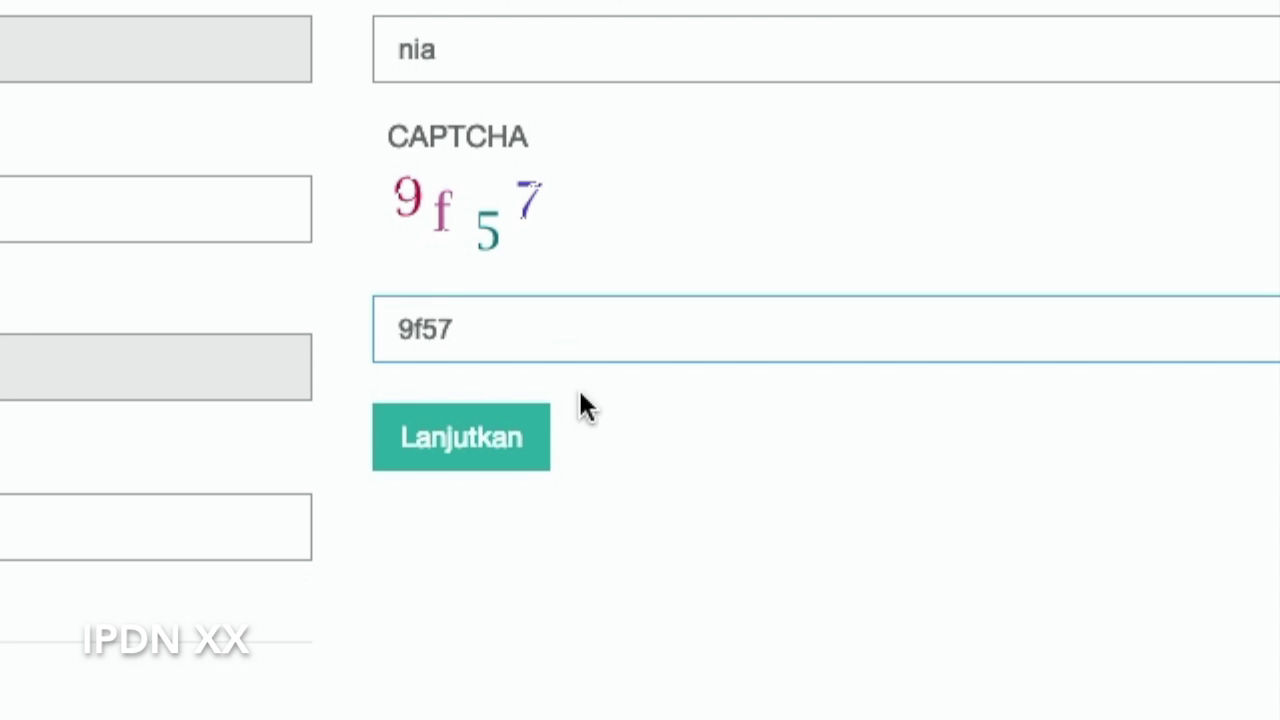
scroll(220, 580, down, 1)
scroll(217, 578, up, 5)
Submit the account form and scroll through the Langkah 3 biodata table and photo
click(477, 632)
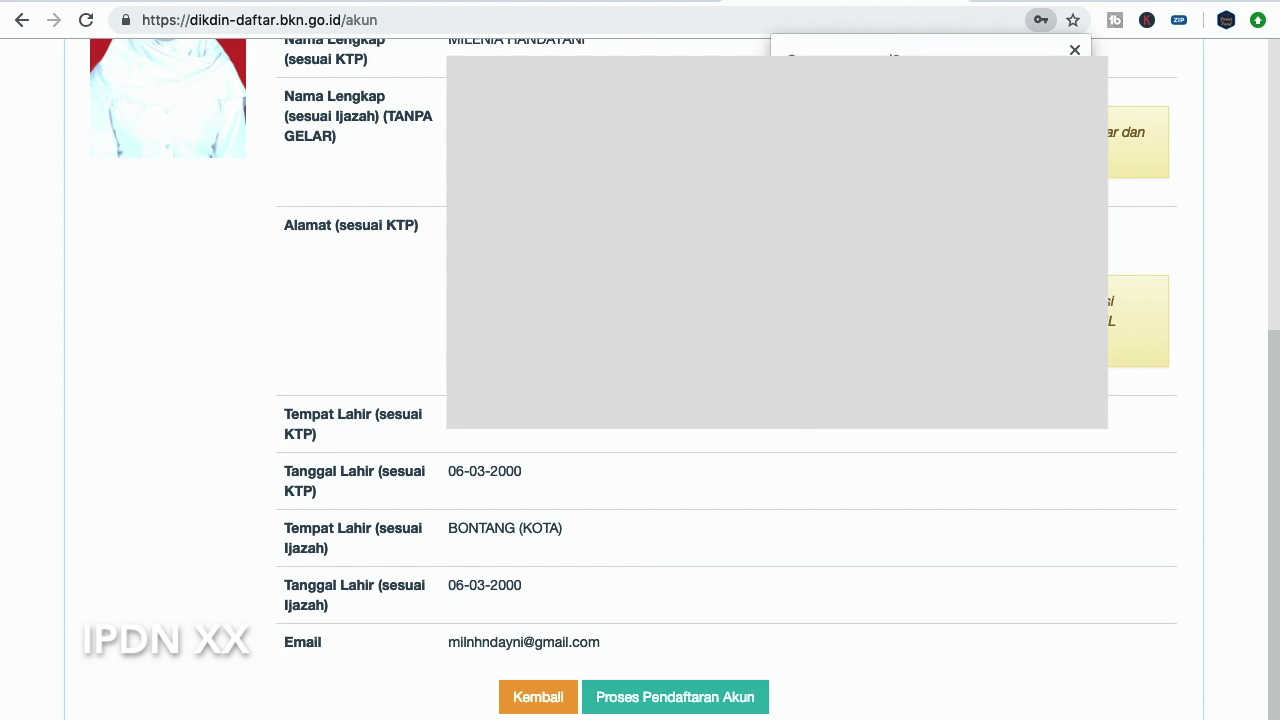
scroll(640, 400, up, 8)
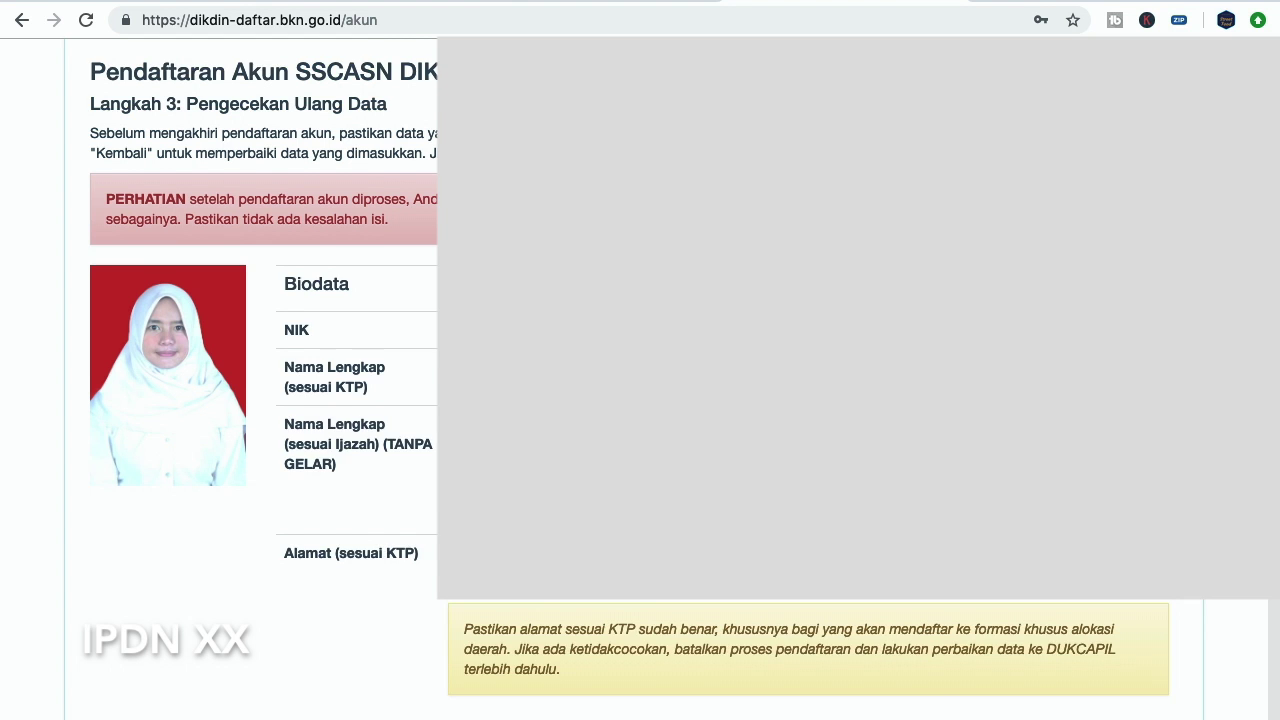
scroll(640, 400, down, 2)
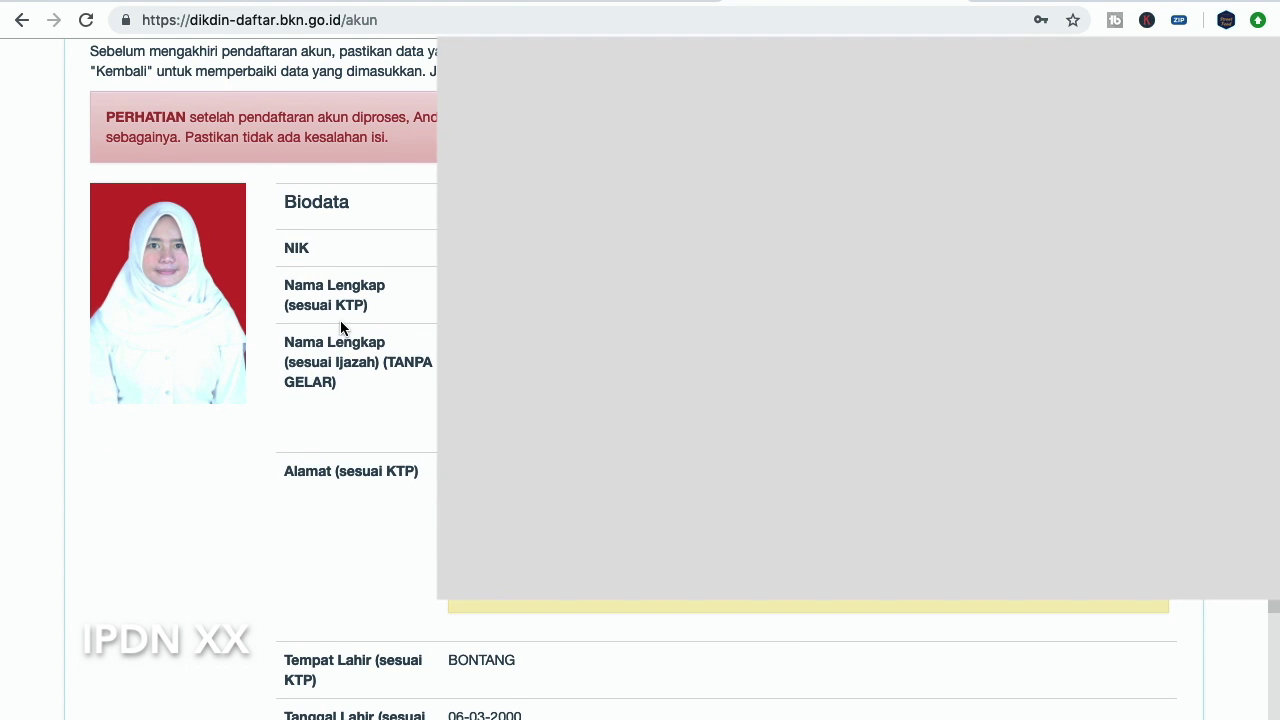
scroll(368, 380, down, 1)
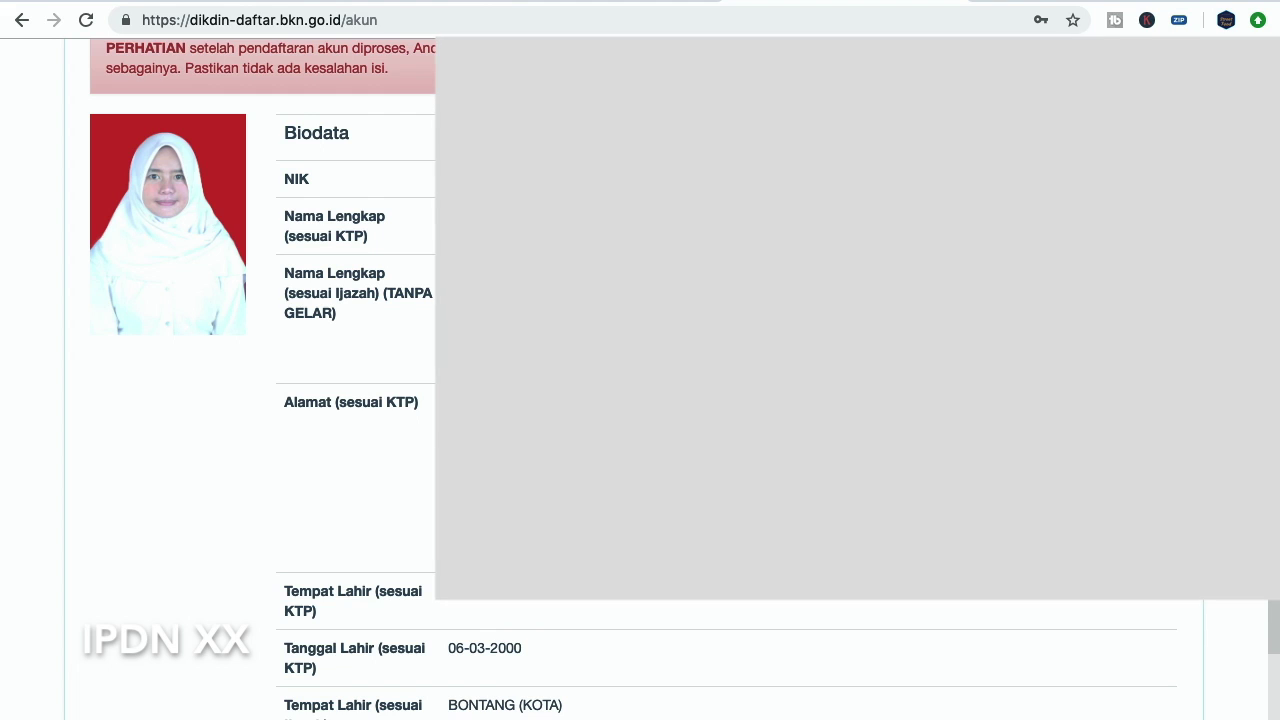
scroll(360, 410, down, 1)
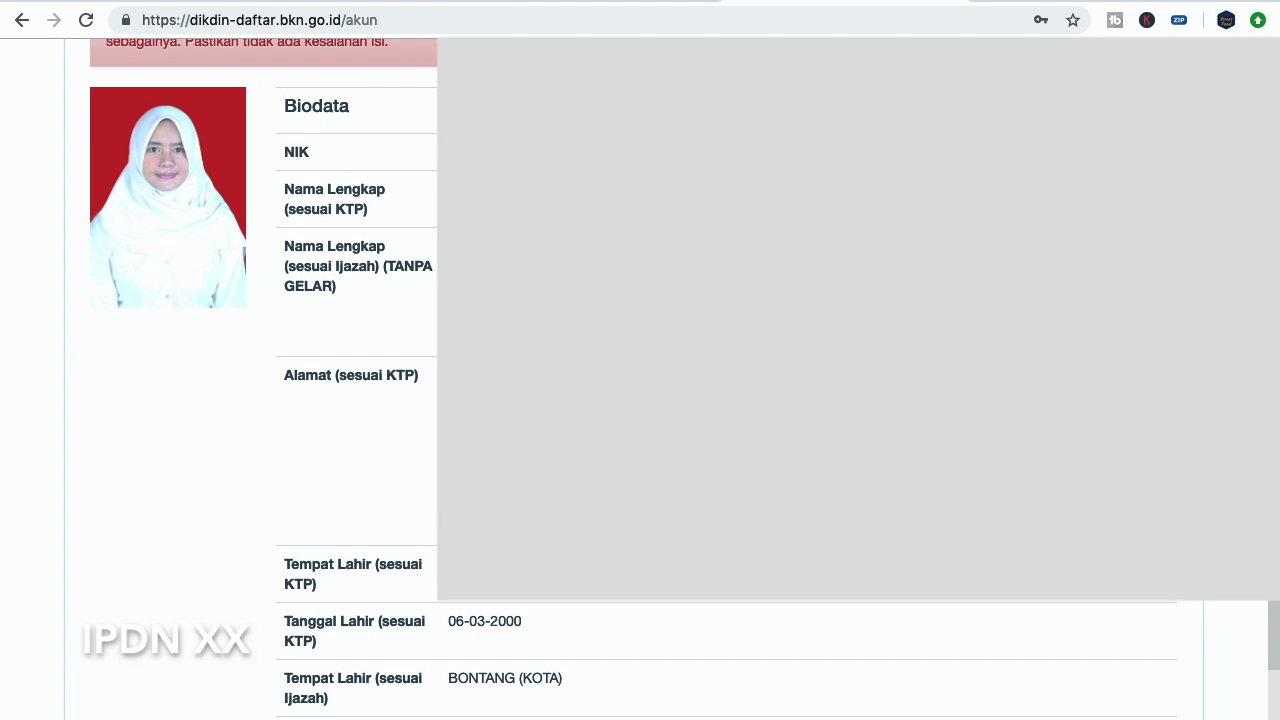
scroll(388, 434, down, 3)
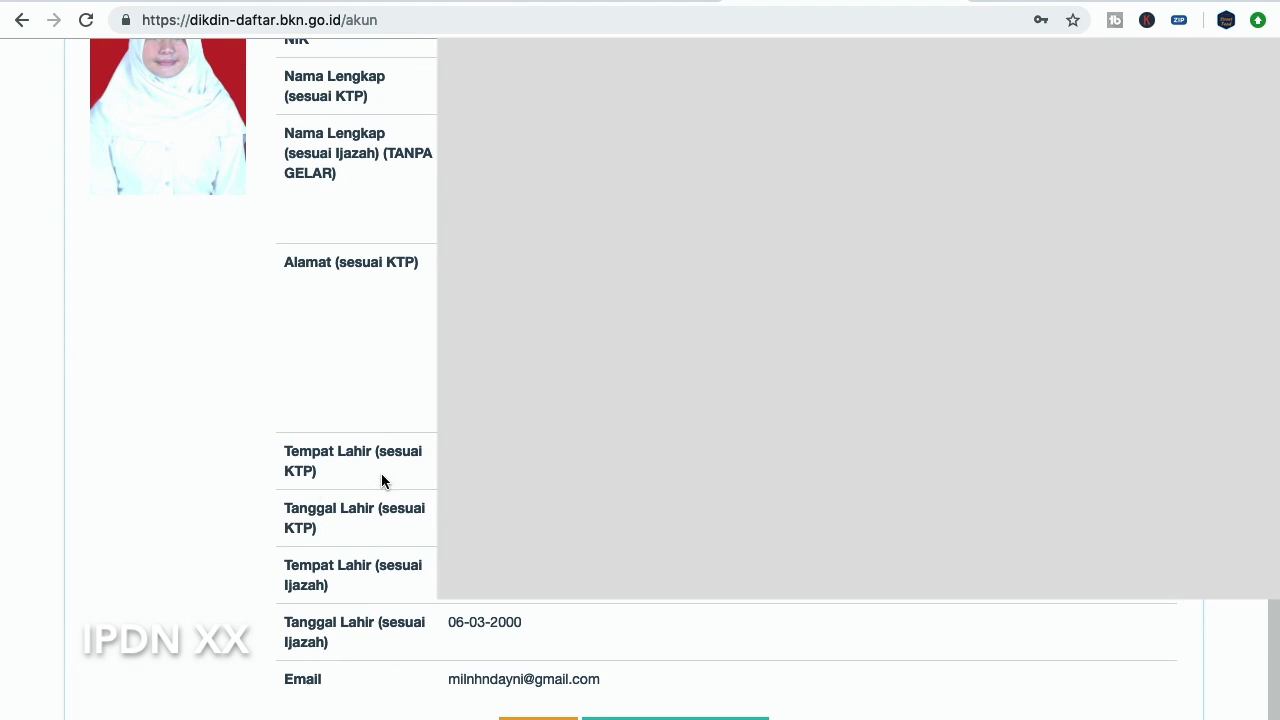
scroll(397, 463, down, 1)
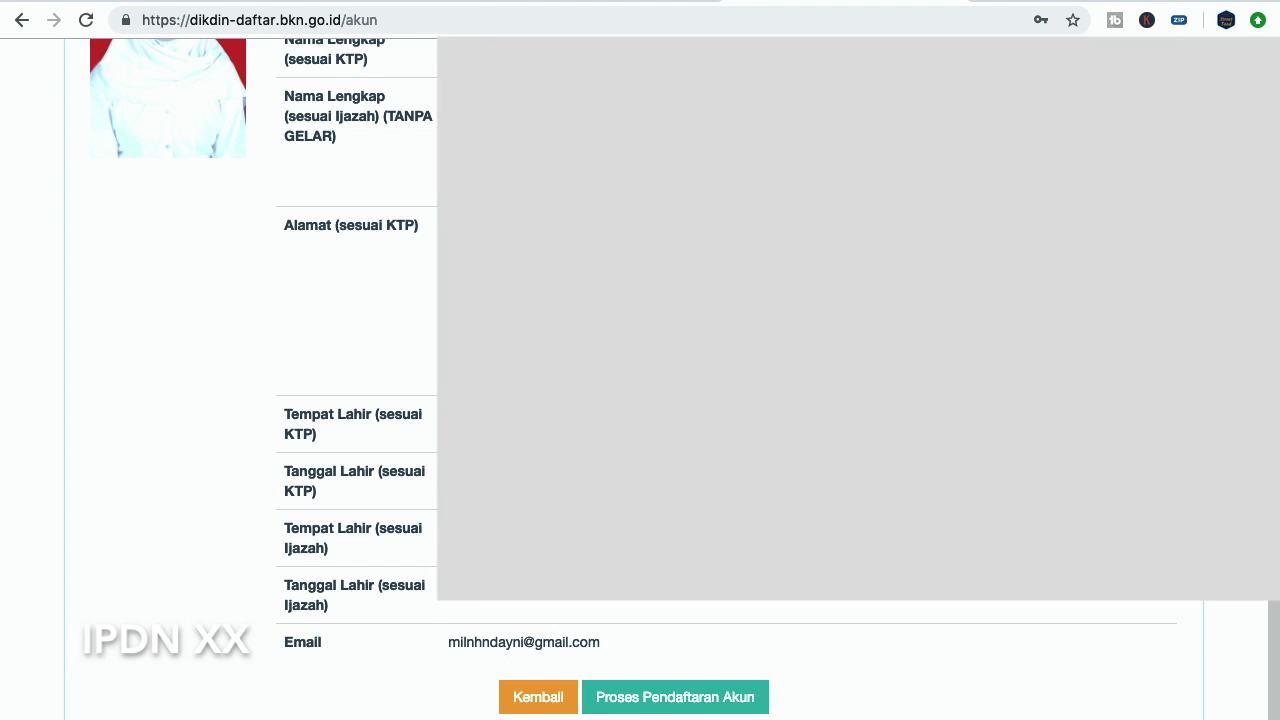
scroll(250, 400, up, 5)
scroll(250, 400, up, 4)
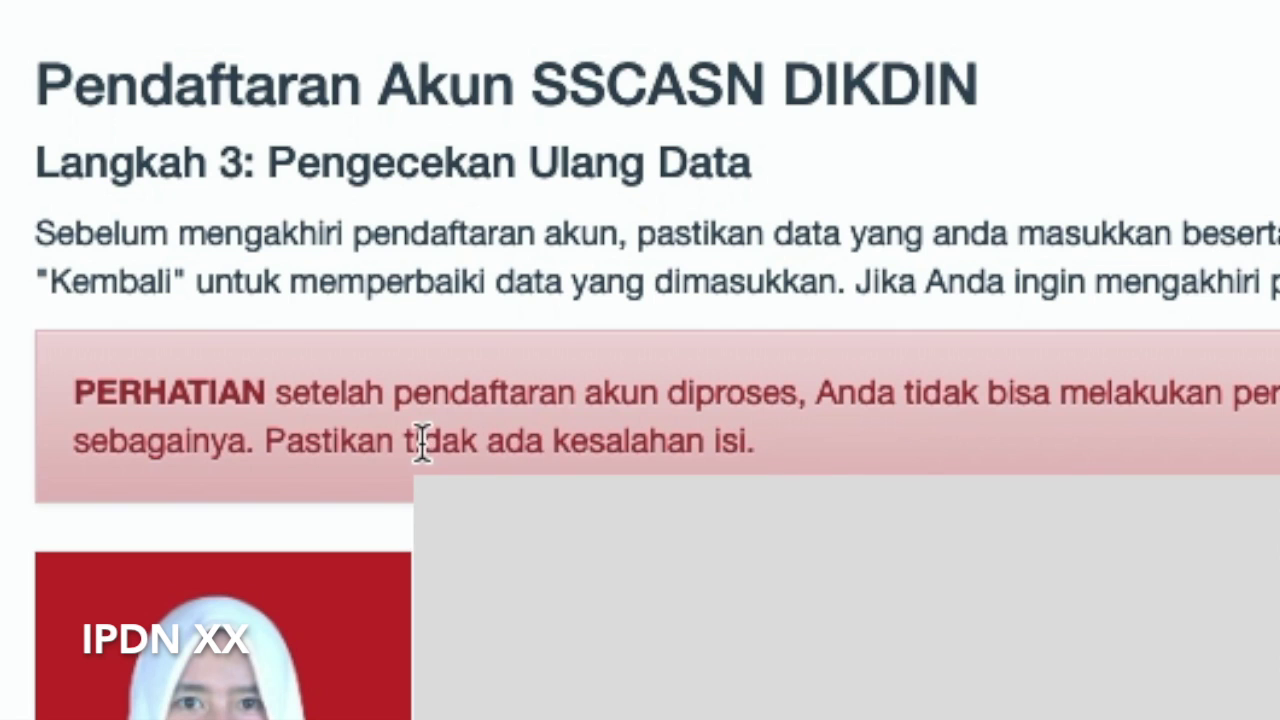
Click Proses Pendaftaran Akun and read the Konfirmasi warning that errors cannot be corrected
drag(268, 440, 775, 452)
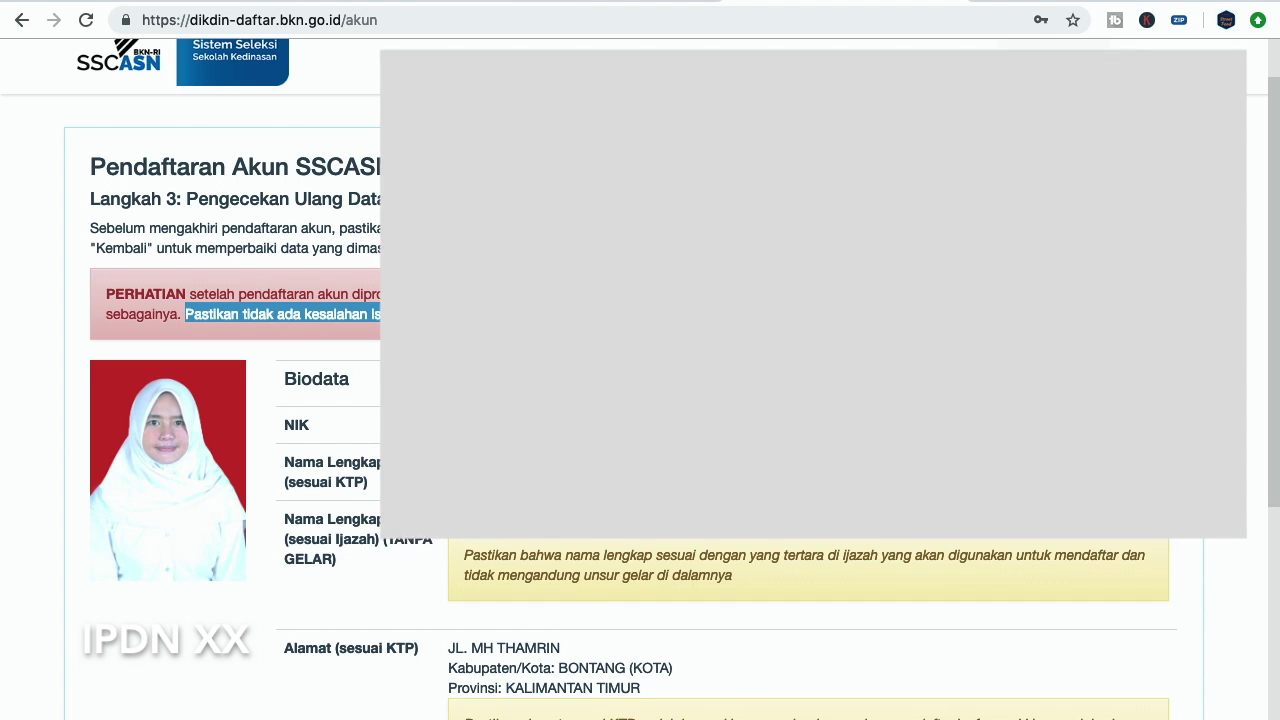
scroll(640, 380, down, 5)
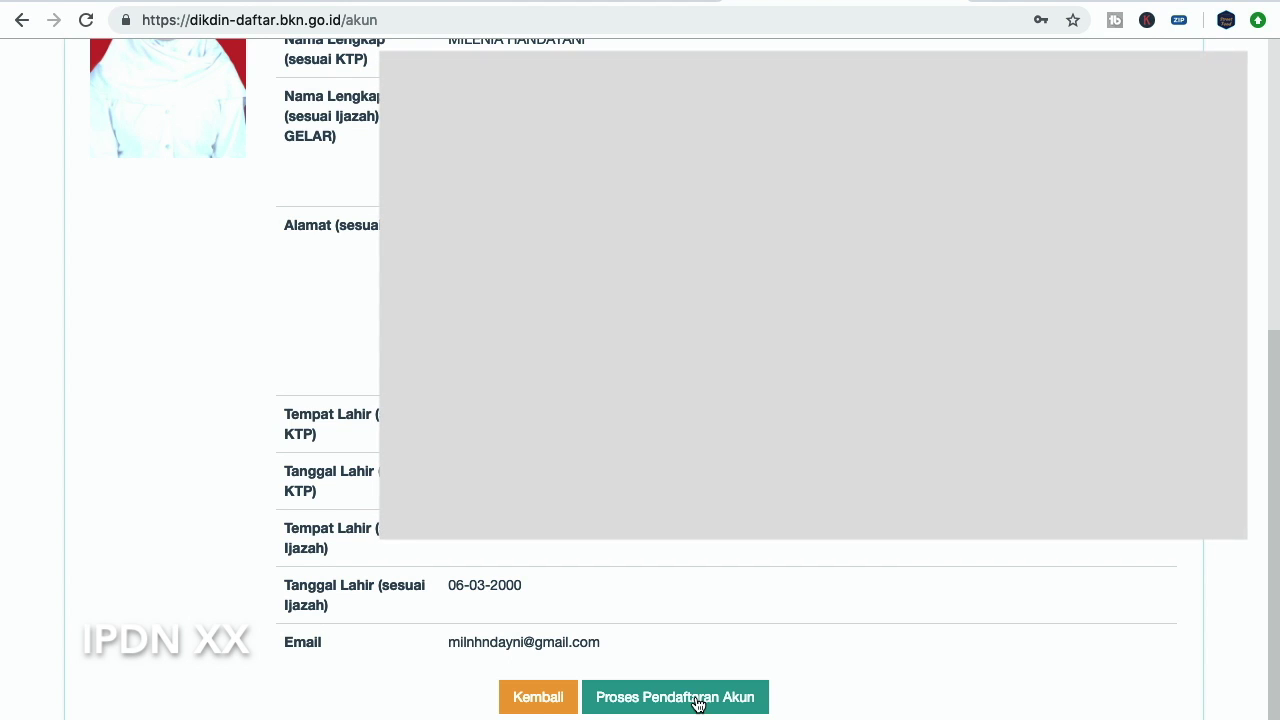
click(697, 705)
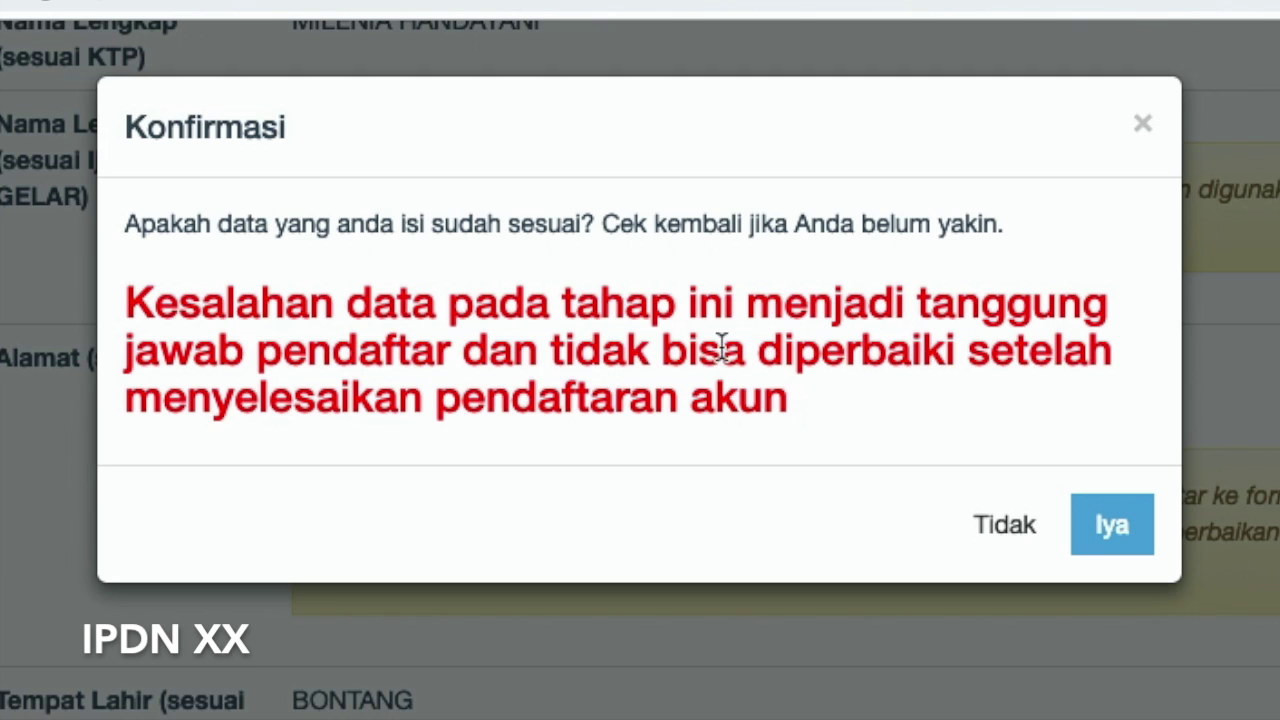
drag(549, 352, 960, 355)
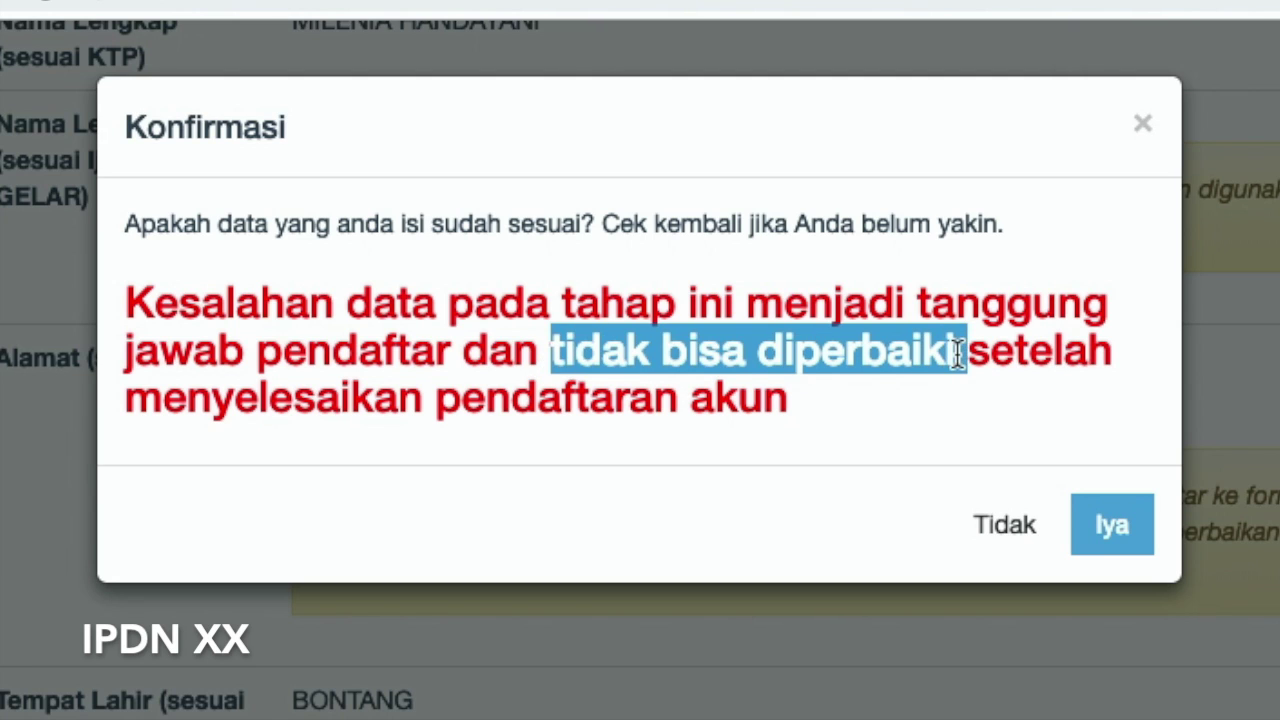
click(960, 355)
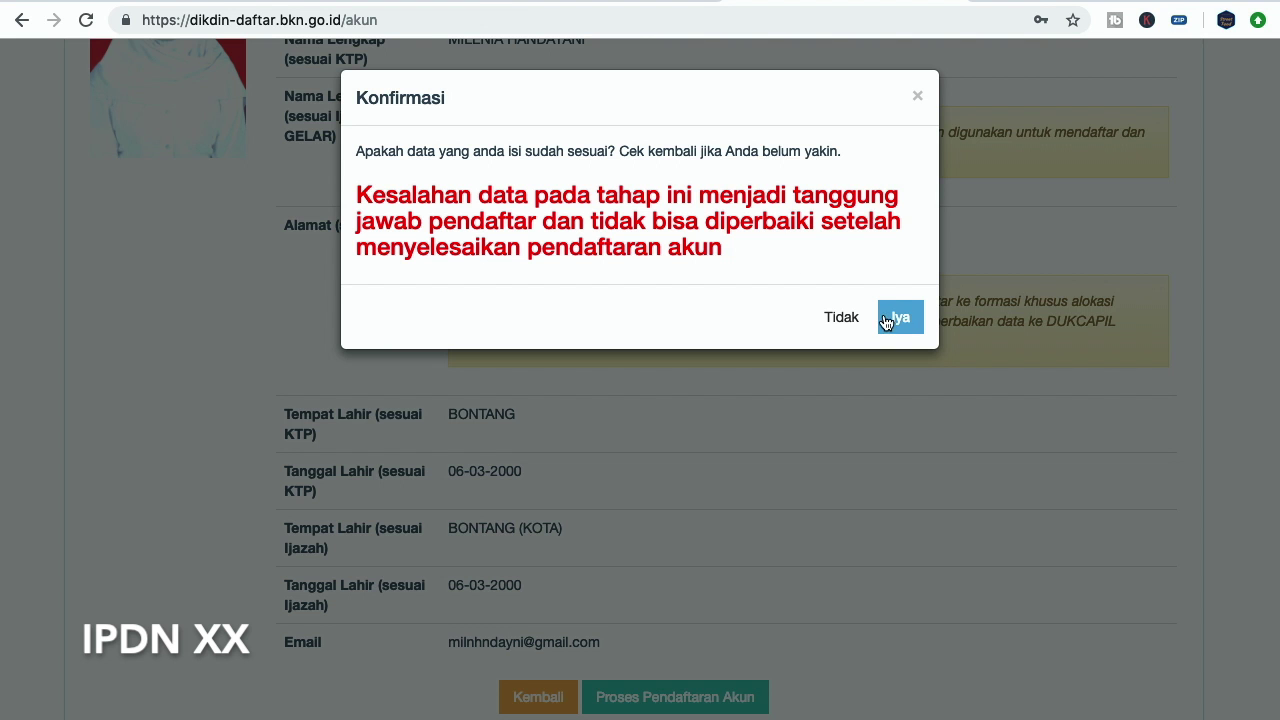
Confirm with Iya, read the SWAFOTO notice, and download the registration information card
click(905, 320)
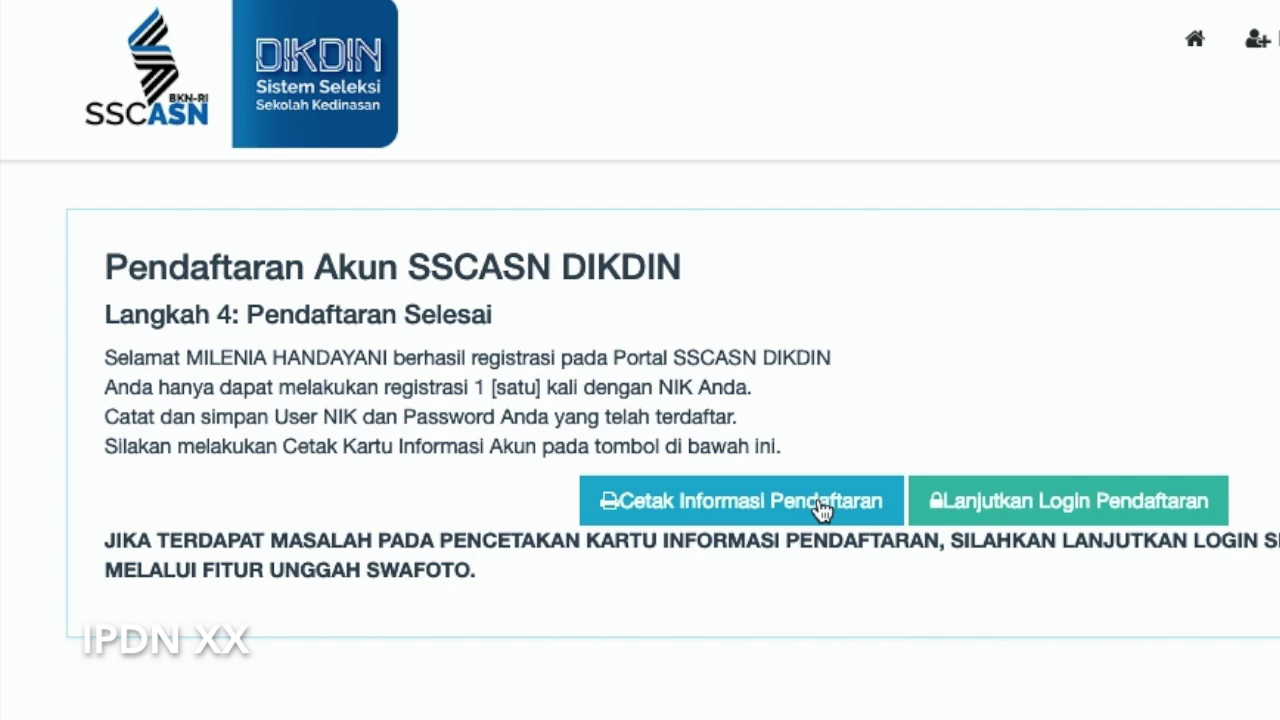
drag(241, 419, 322, 420)
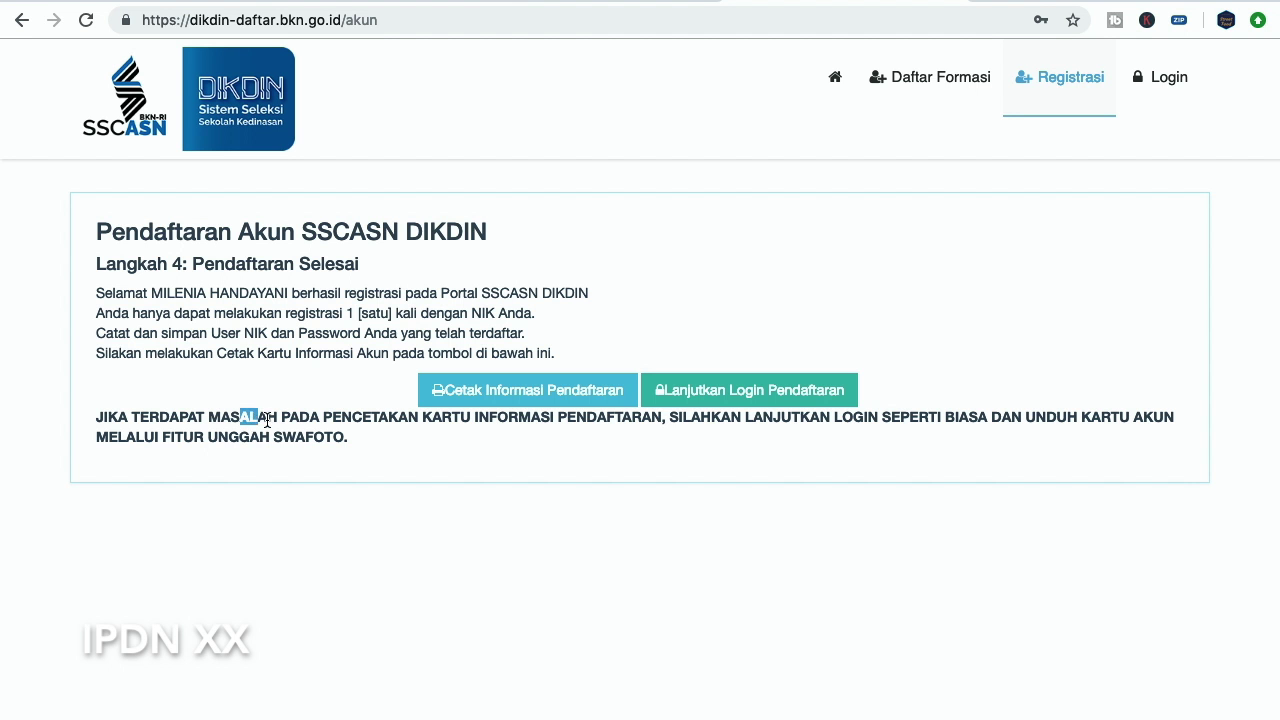
click(369, 419)
drag(169, 435, 354, 446)
click(280, 441)
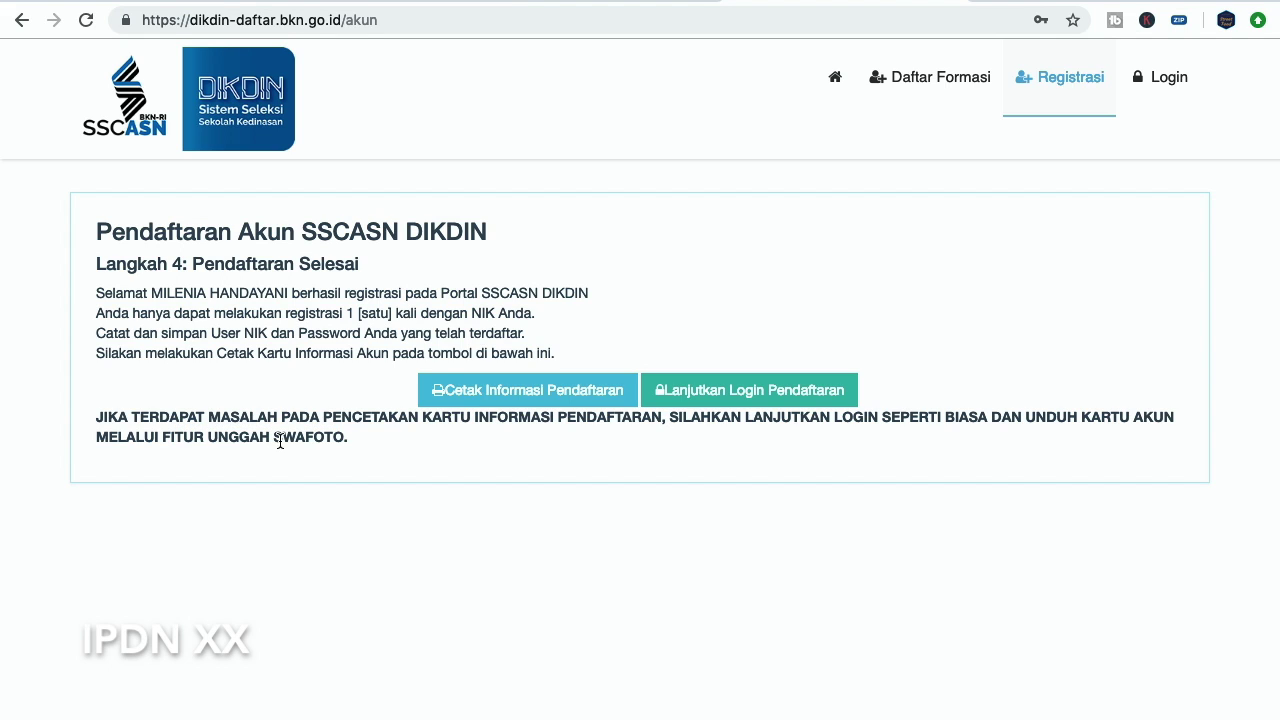
drag(276, 441, 343, 440)
click(343, 440)
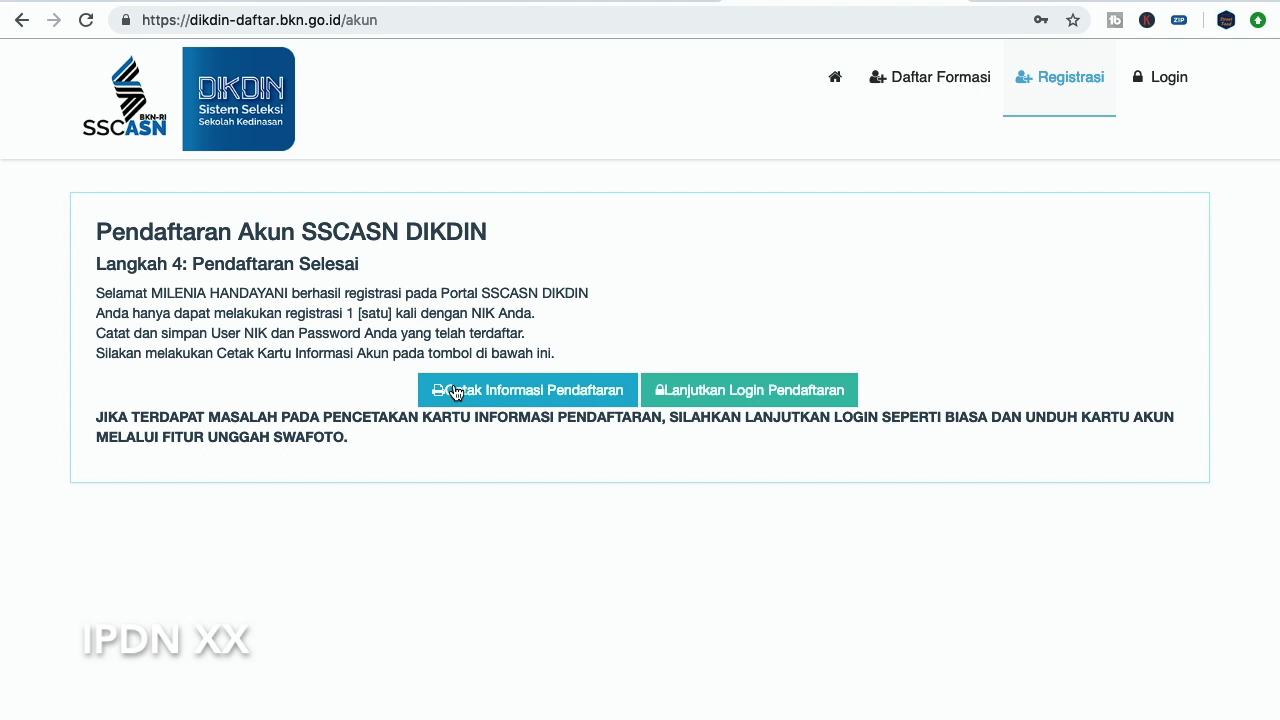
click(516, 398)
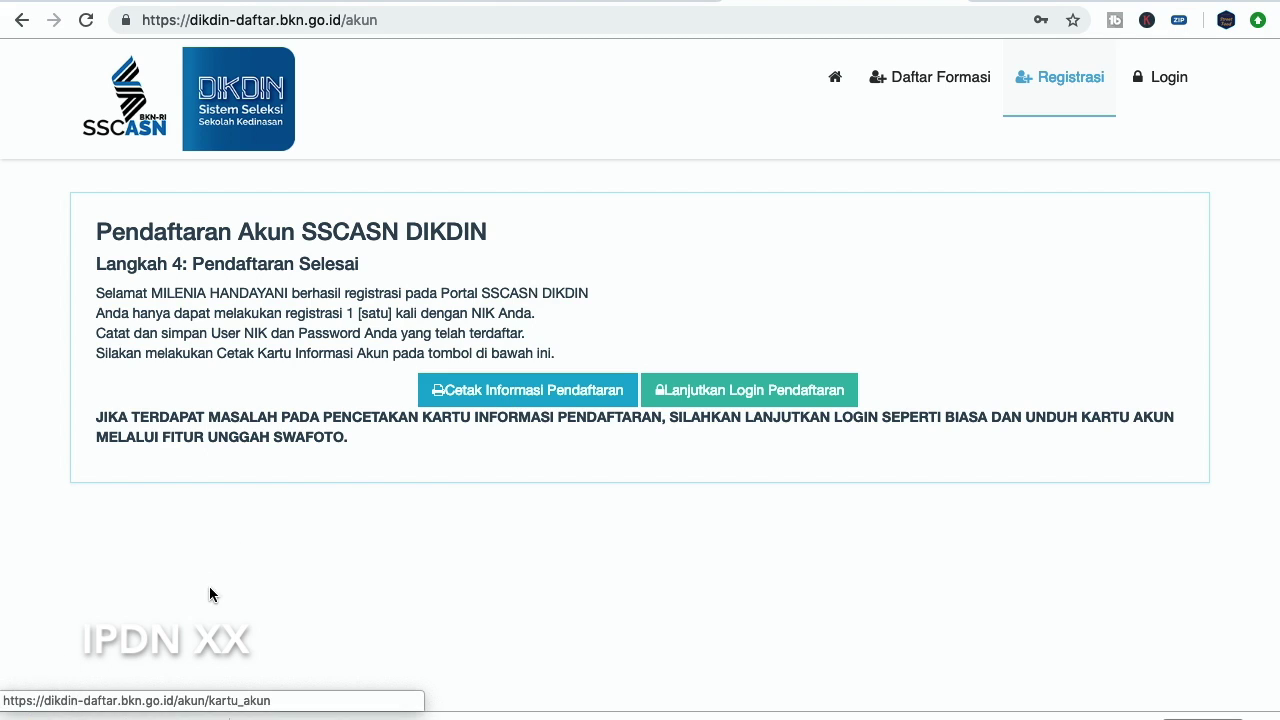
Open kartu_akun.pdf and scroll through the account information card
click(150, 716)
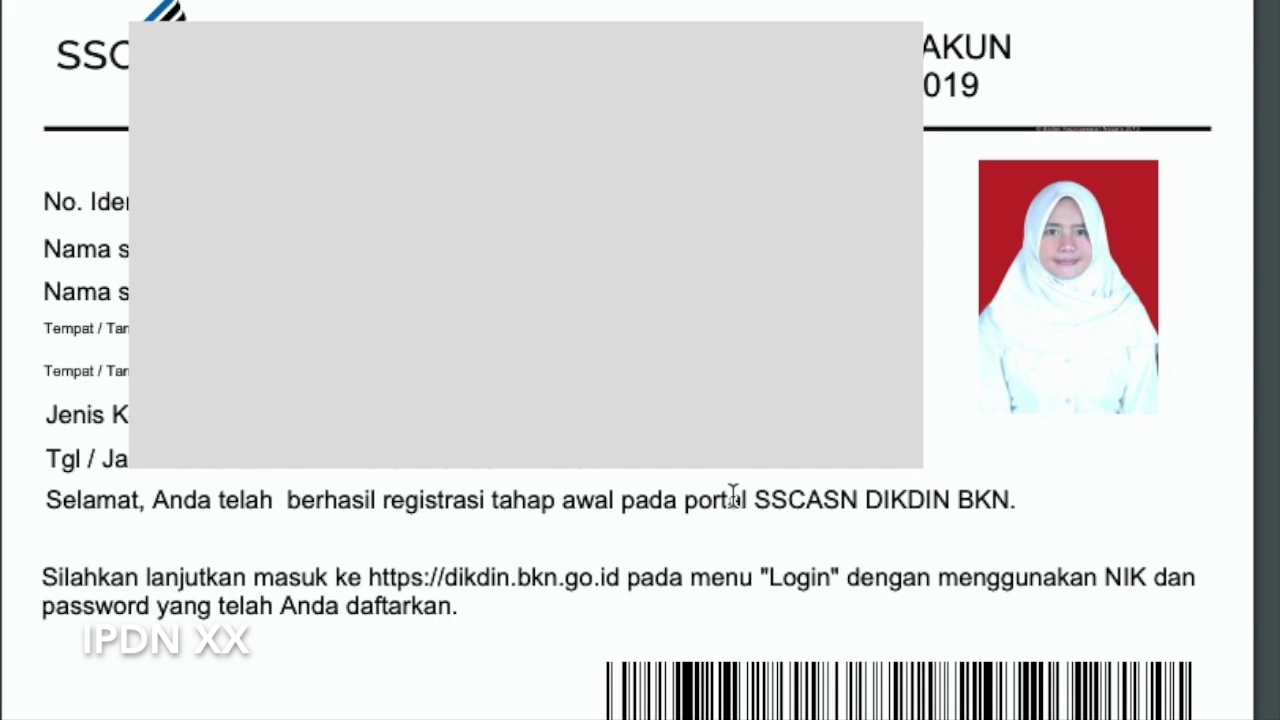
scroll(749, 509, down, 5)
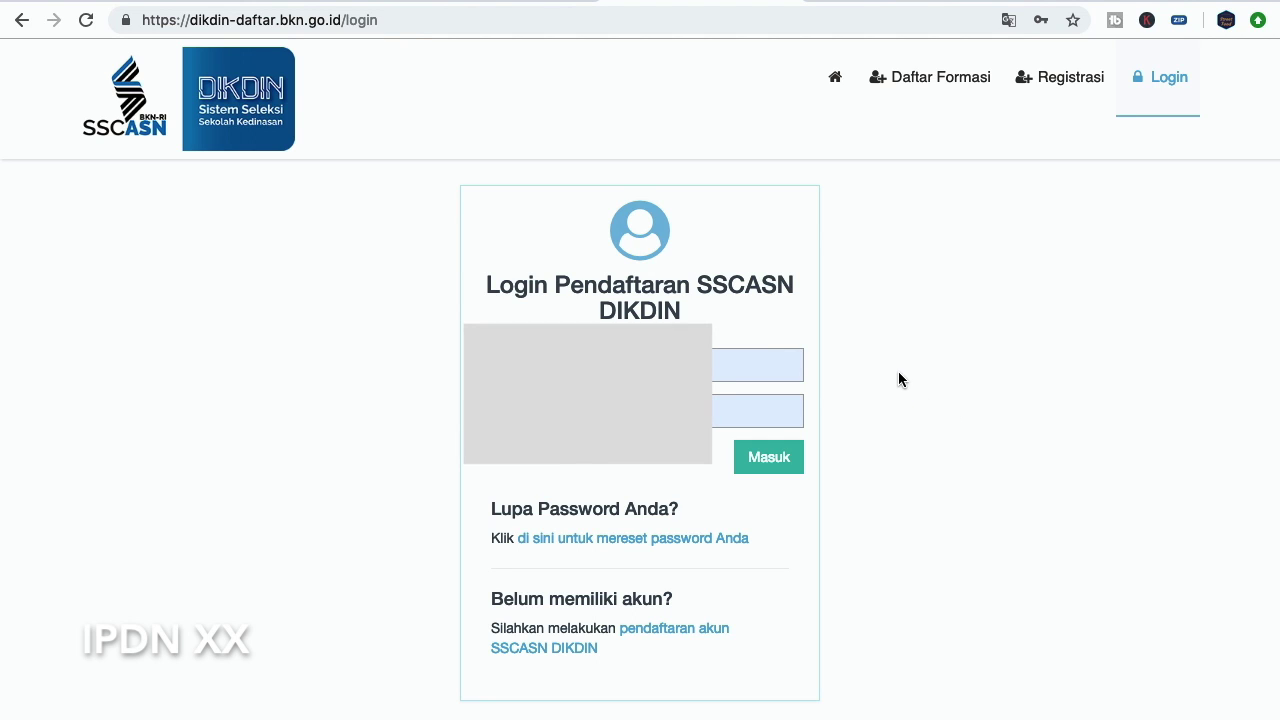
Log in with Masuk and upload the swafoto JPEG on the Unggah Swafoto page
click(790, 459)
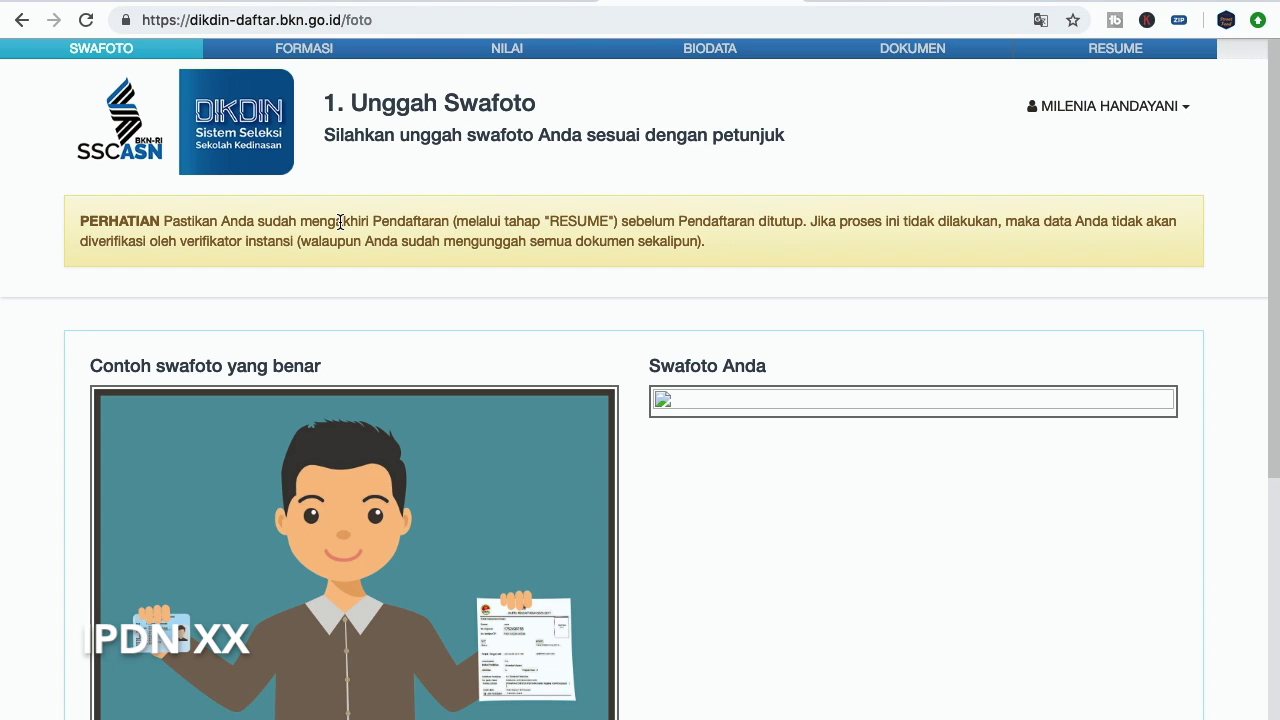
scroll(540, 290, down, 4)
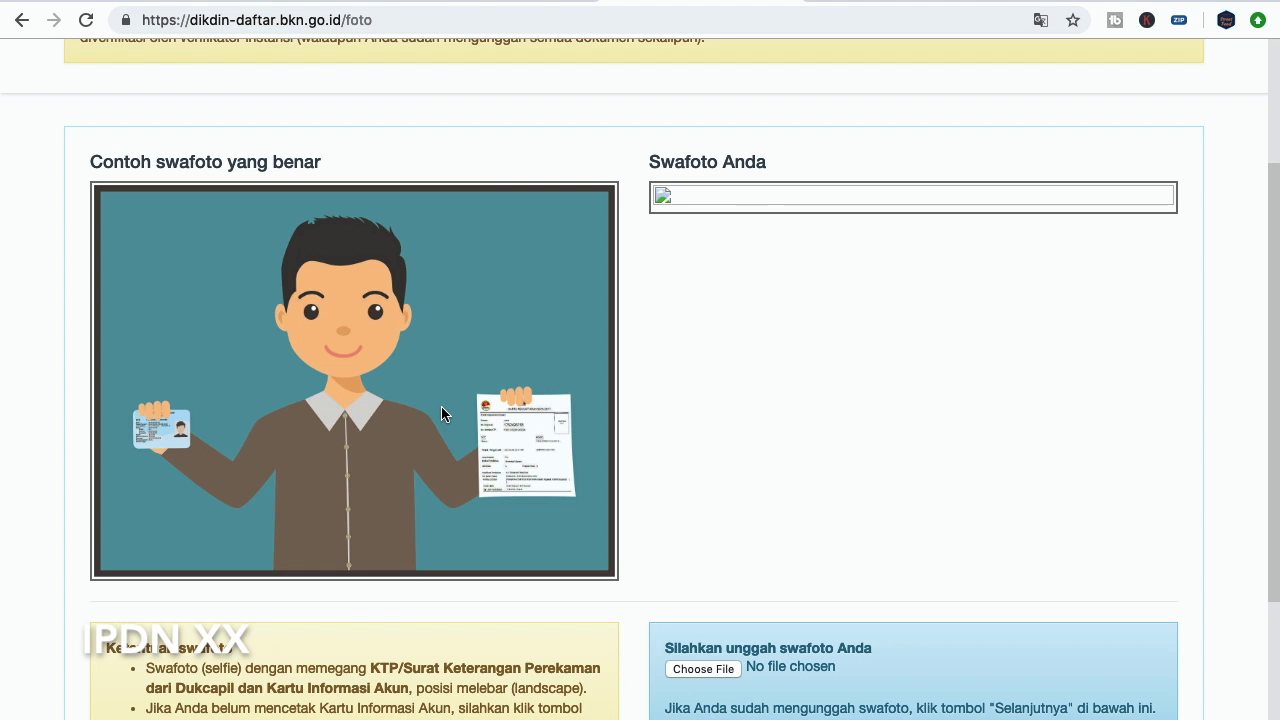
scroll(705, 355, down, 3)
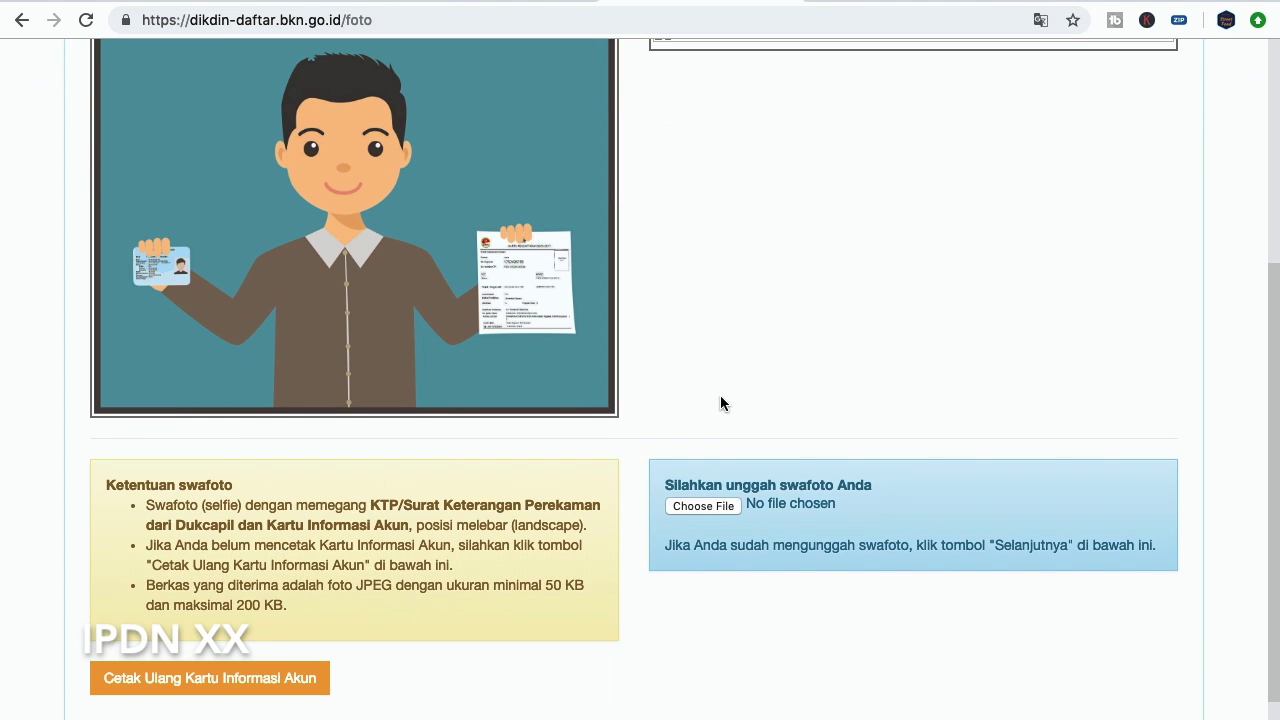
scroll(443, 437, down, 2)
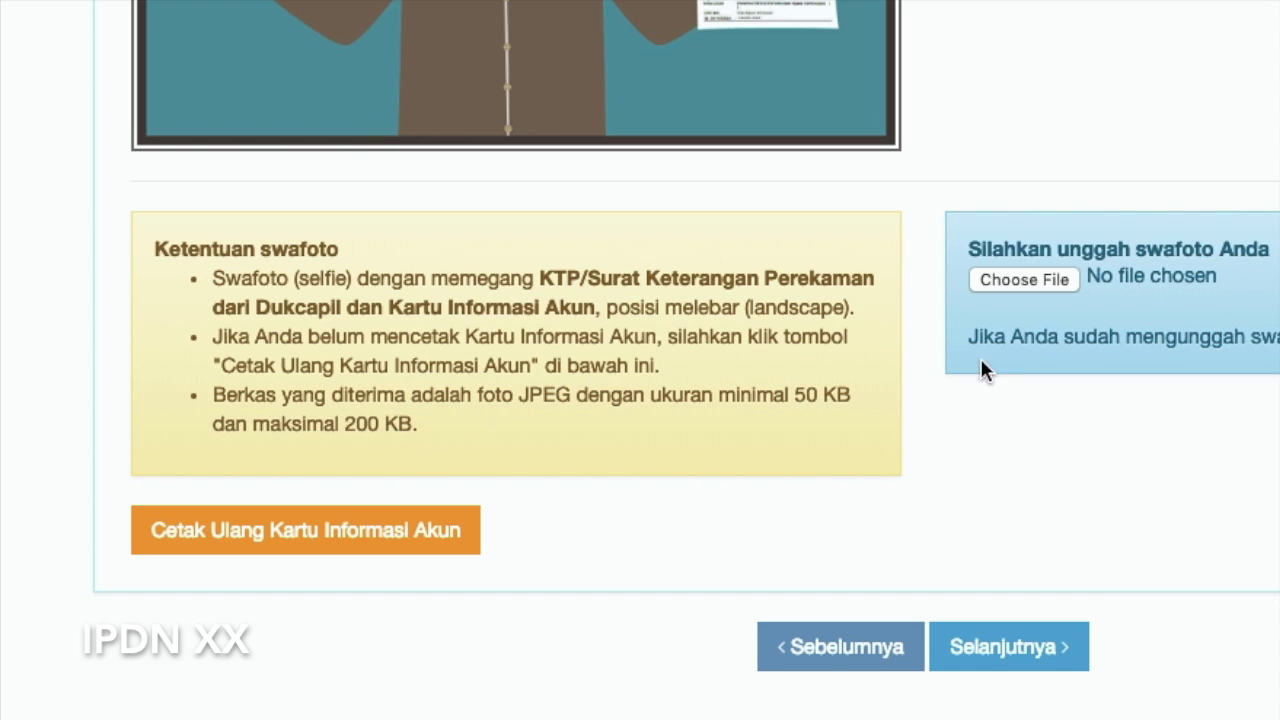
click(1031, 279)
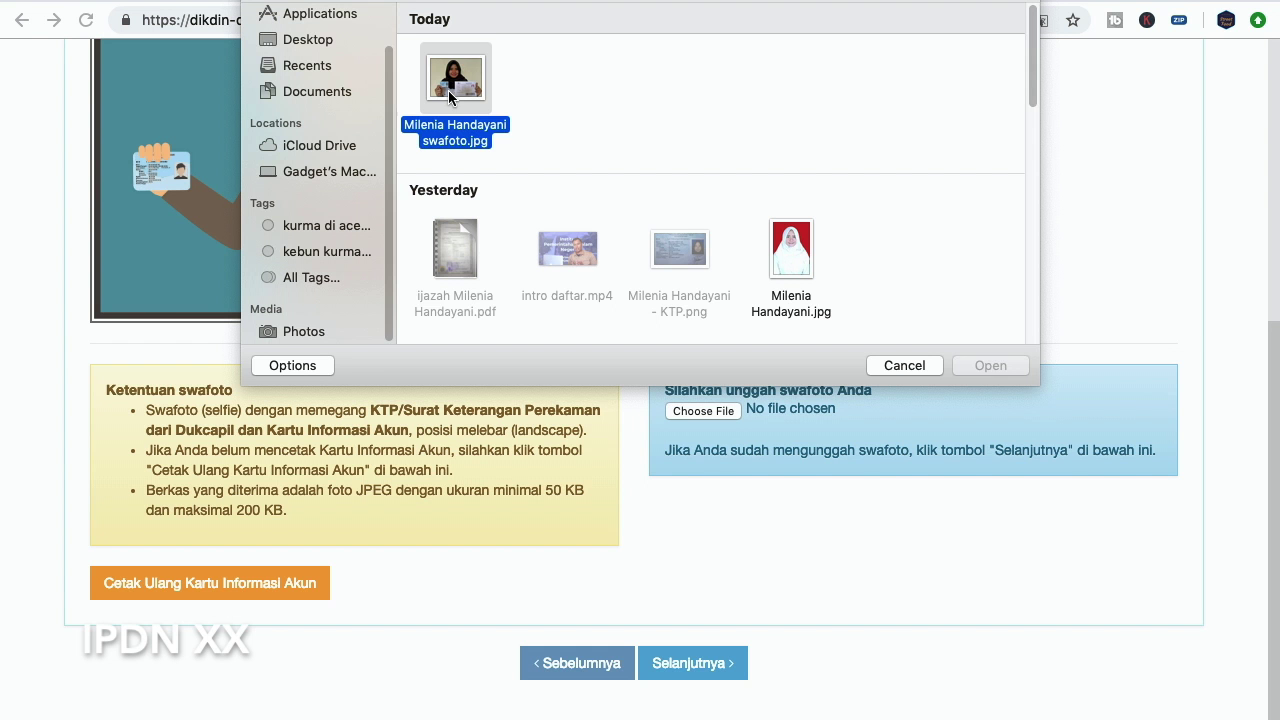
click(995, 366)
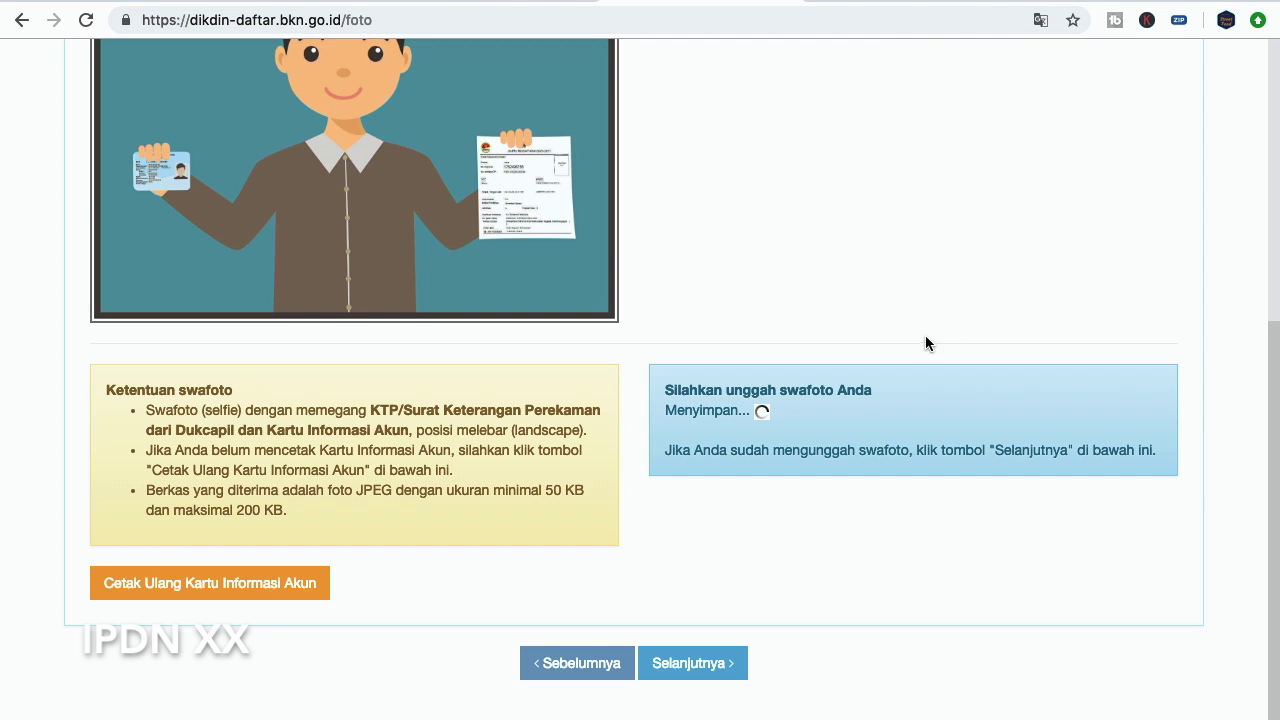
Scroll up to check the selfie under Swafoto Anda, then down to Selanjutnya
scroll(974, 320, up, 3)
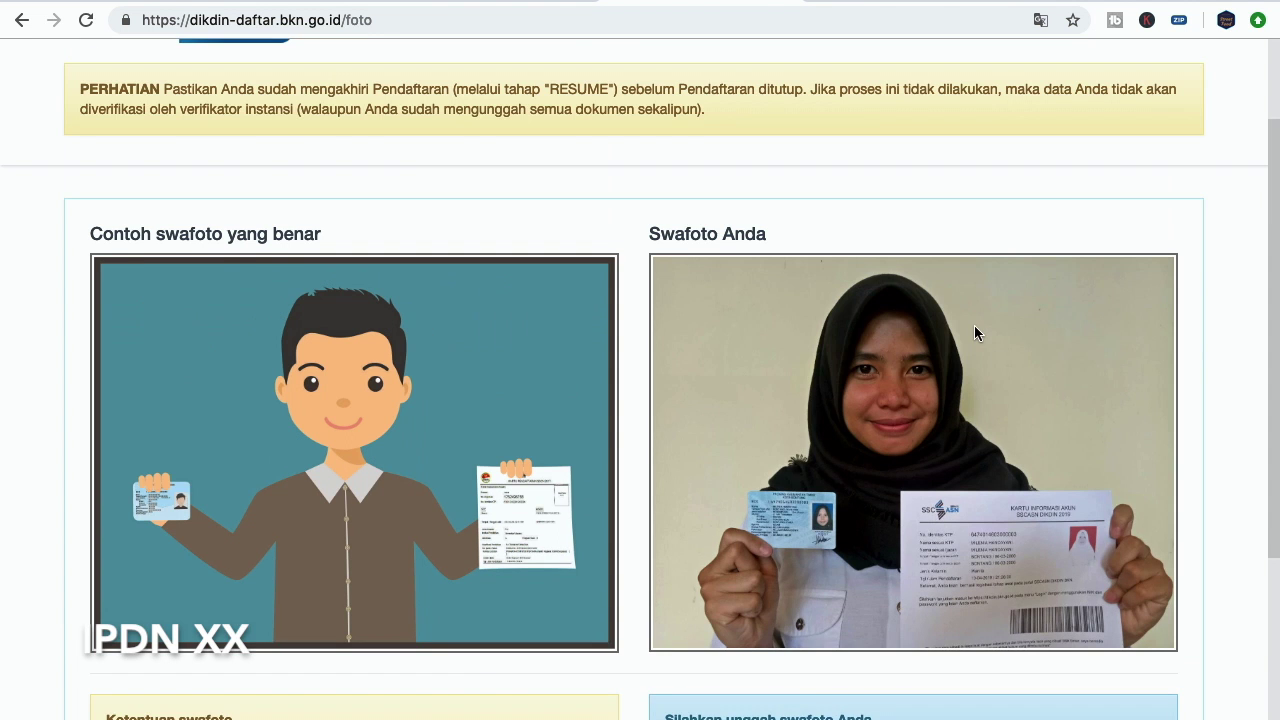
scroll(943, 426, down, 1)
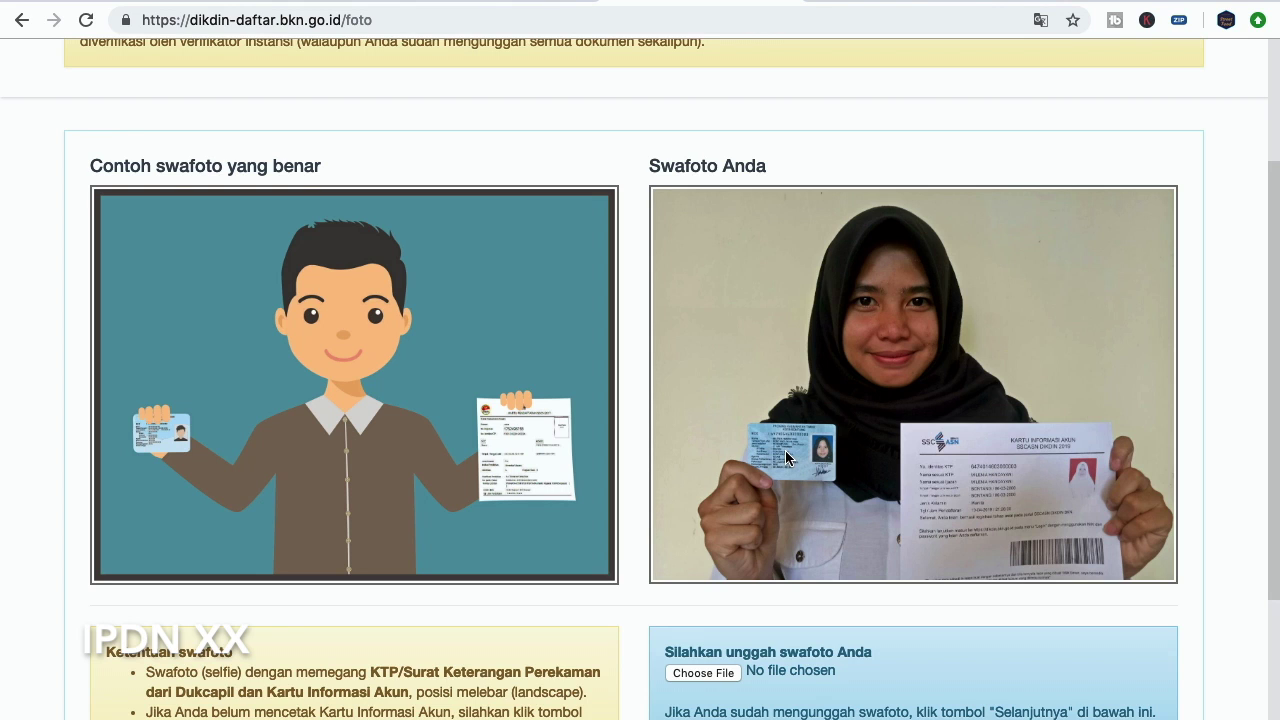
scroll(960, 455, down, 3)
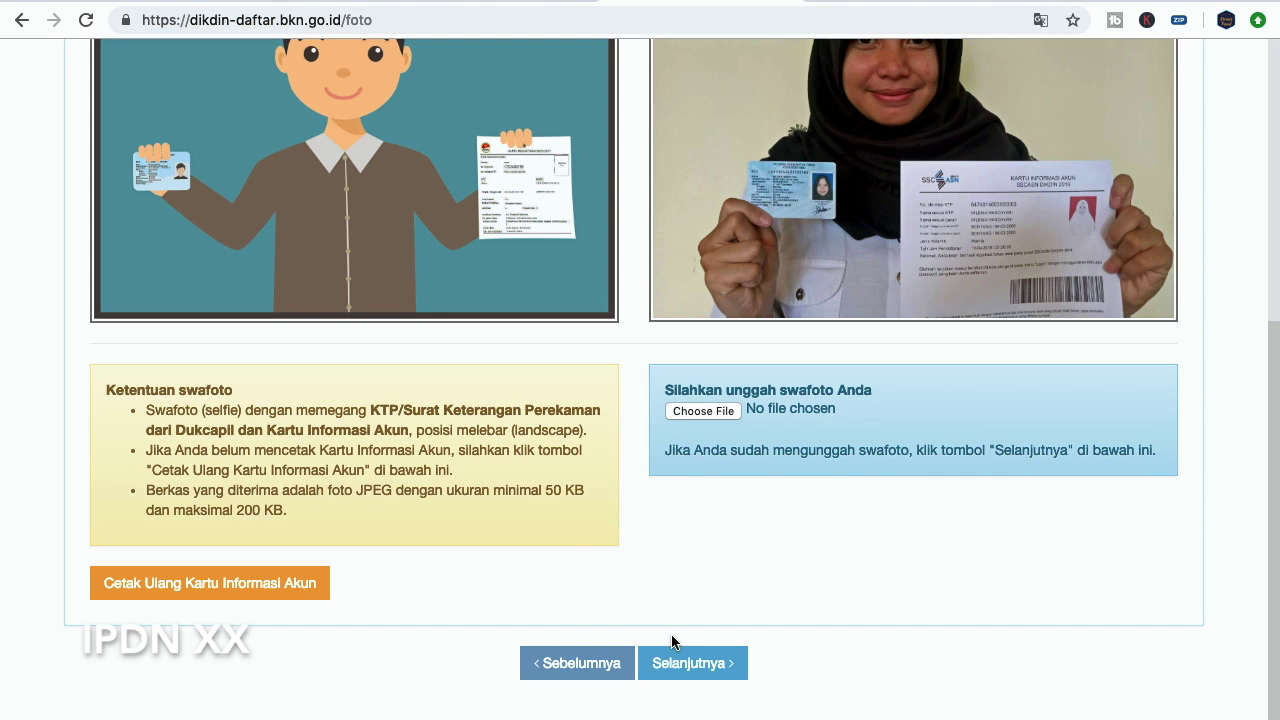
Go to the formation step and lock in INSTITUT PEMERINTAHAN DALAM NEGERI with Calon Praja IPDN formation
click(716, 663)
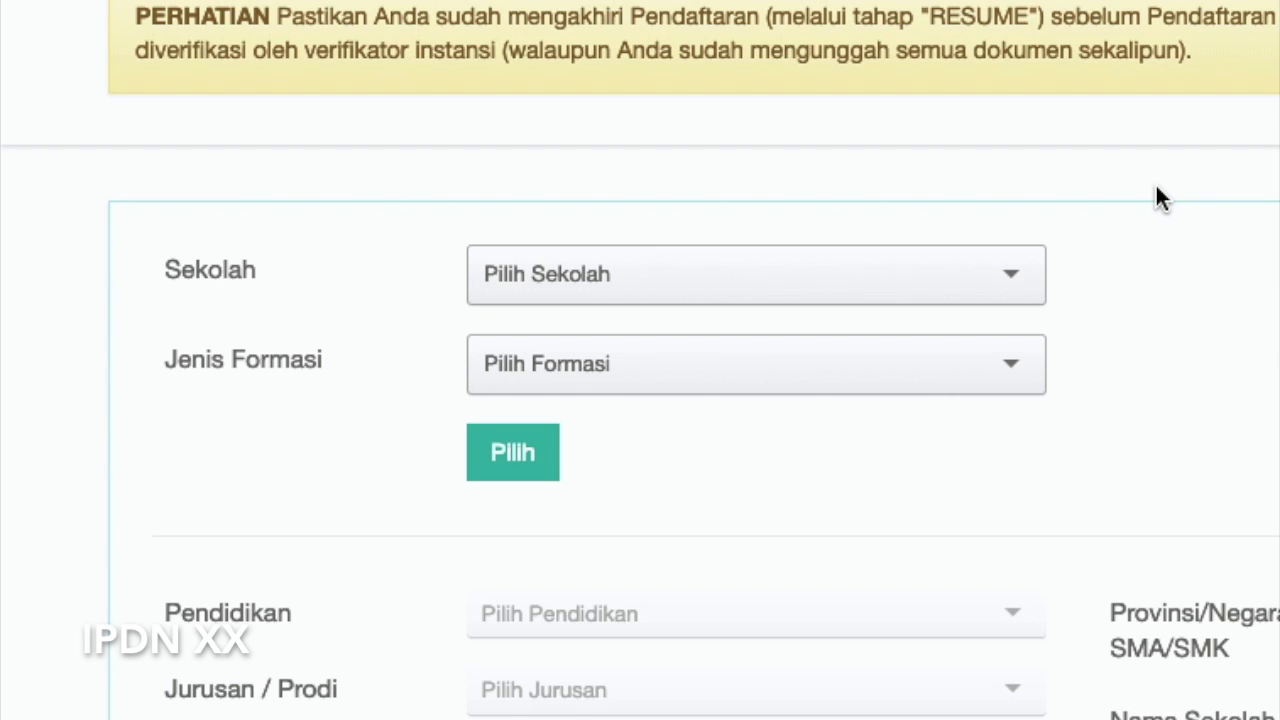
click(1004, 285)
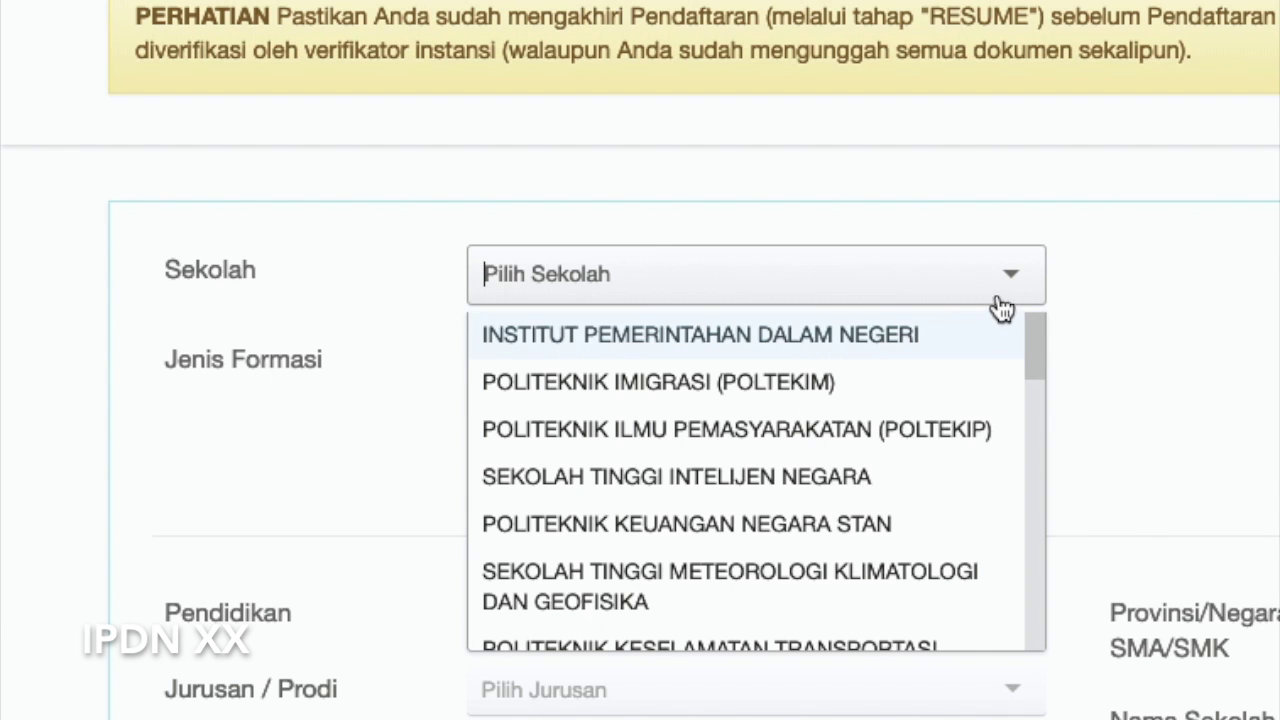
click(550, 334)
click(740, 370)
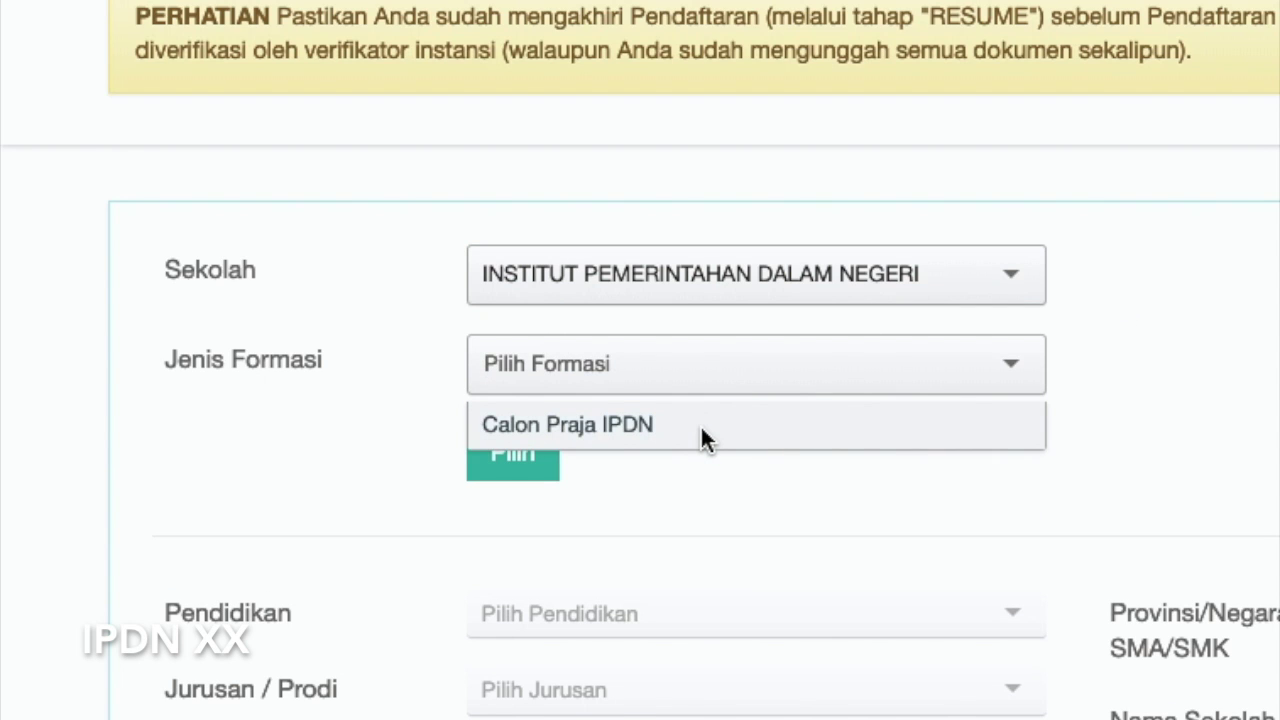
click(700, 428)
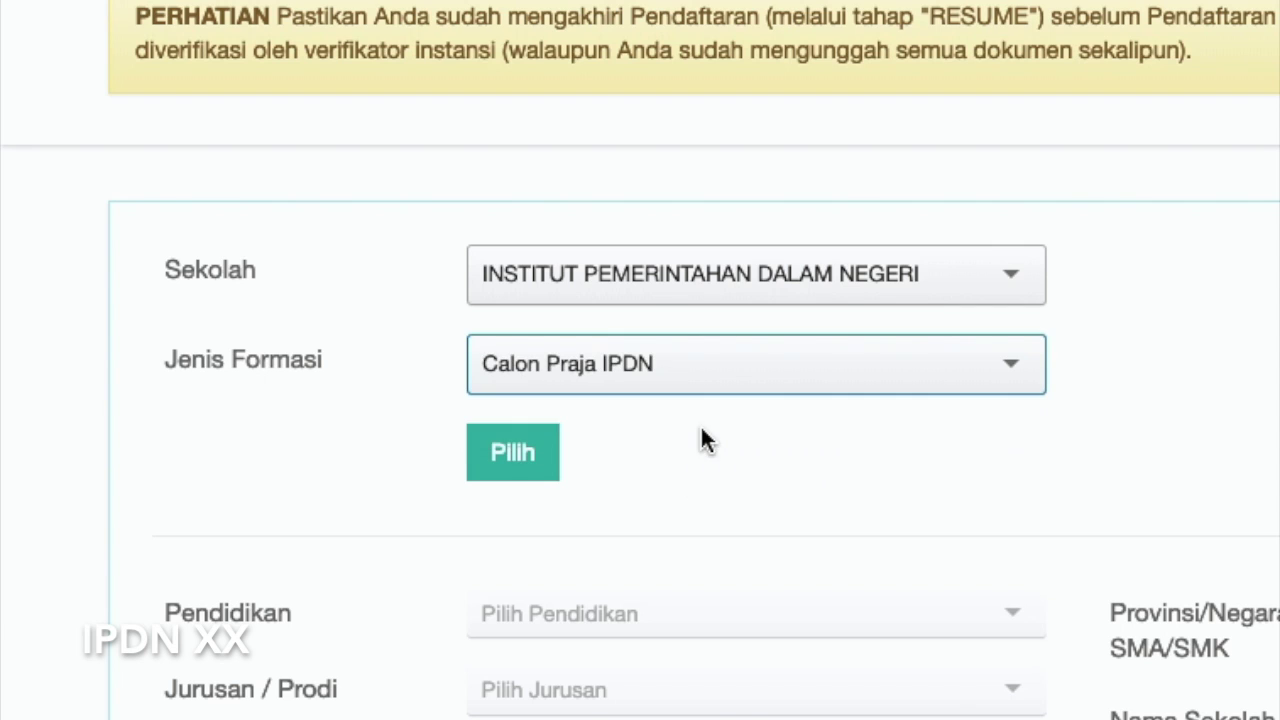
click(530, 476)
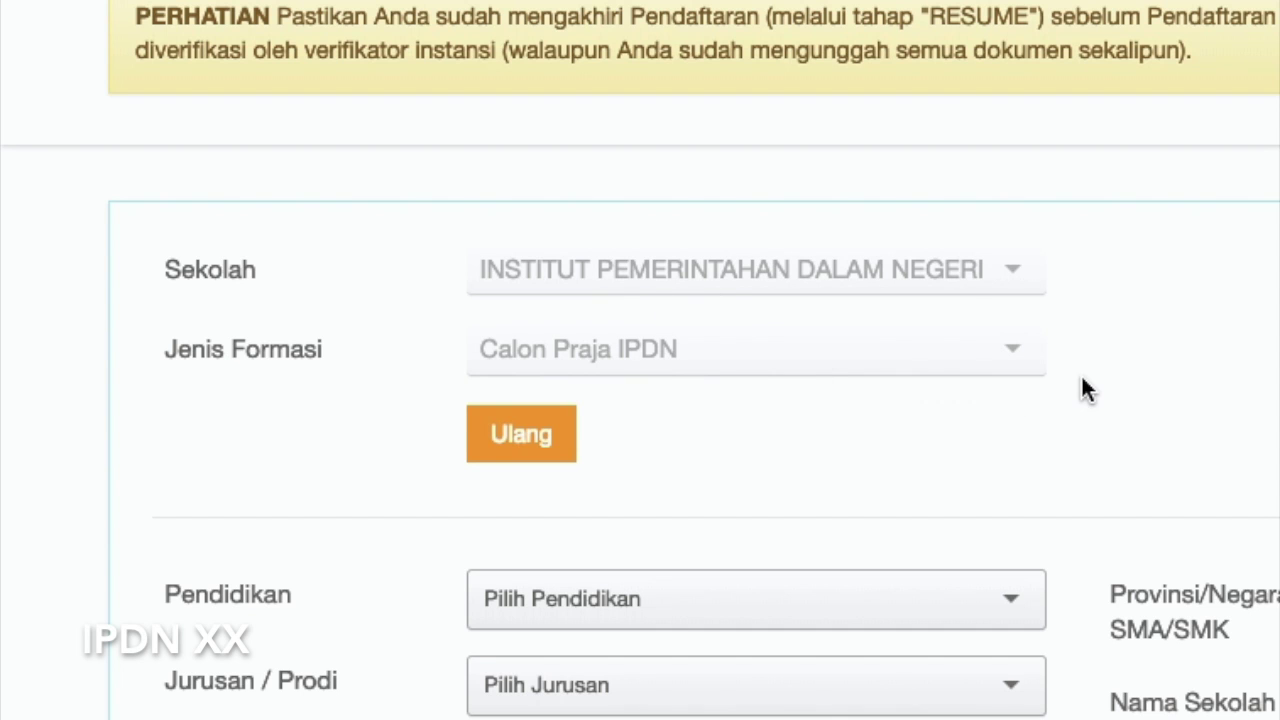
scroll(1080, 380, down, 3)
Choose SMA education, D-IV study programme and KALIMANTAN TIMUR as the formation location
click(960, 310)
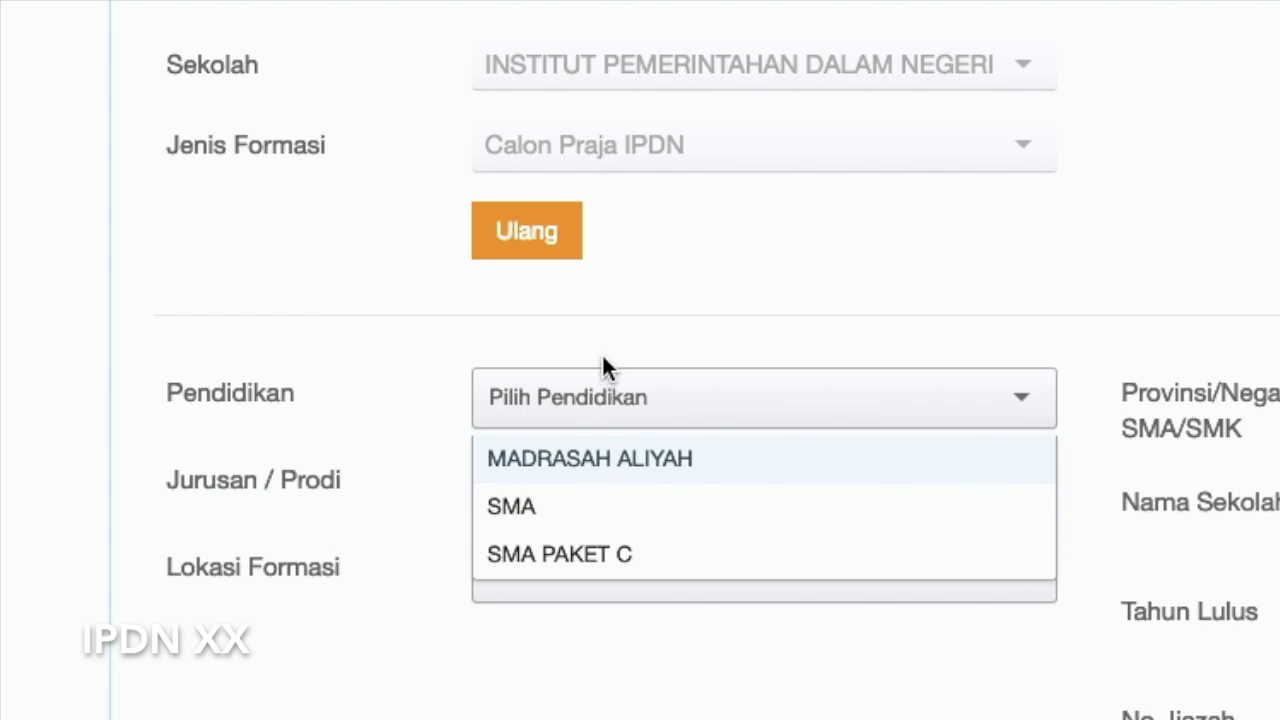
click(590, 507)
click(693, 492)
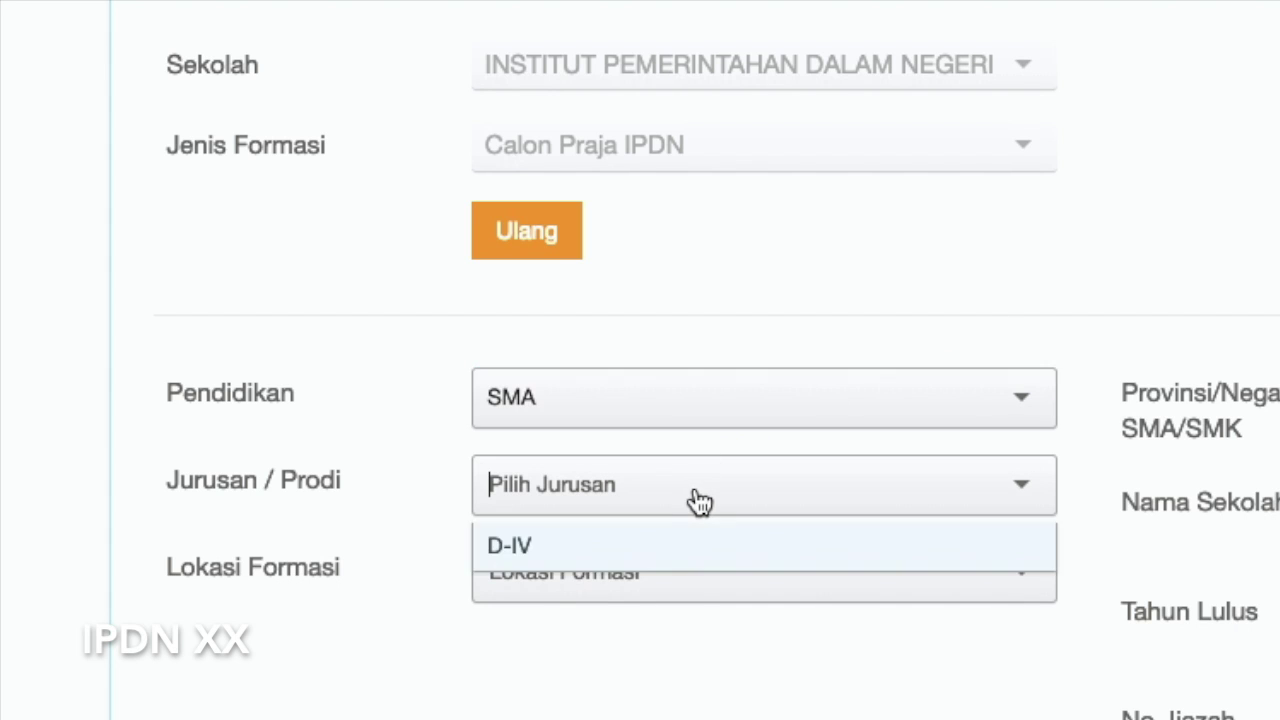
click(611, 542)
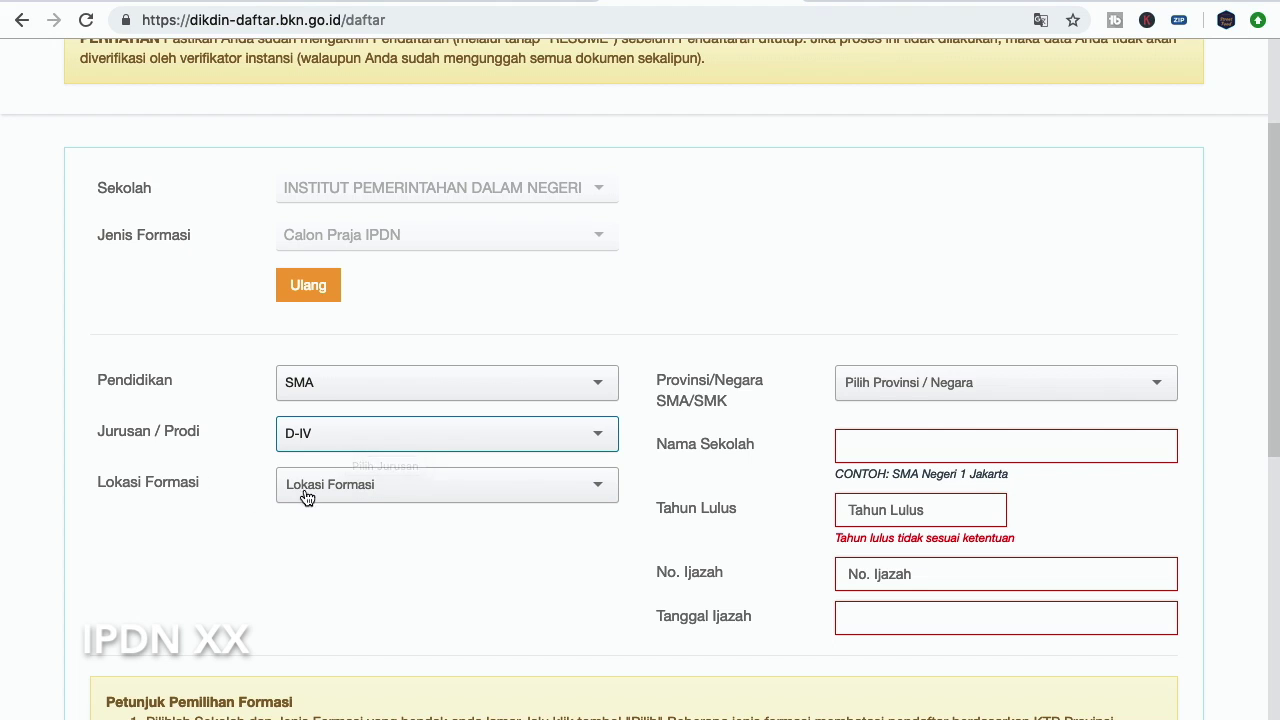
click(361, 494)
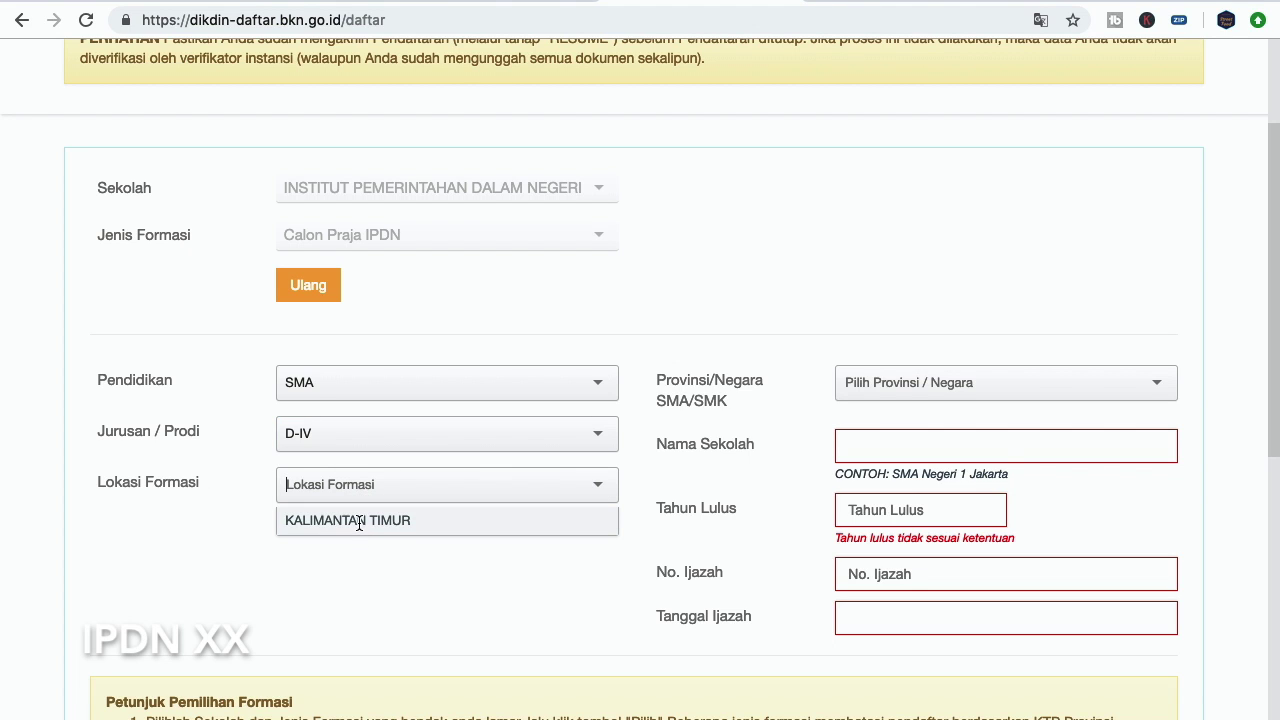
click(359, 521)
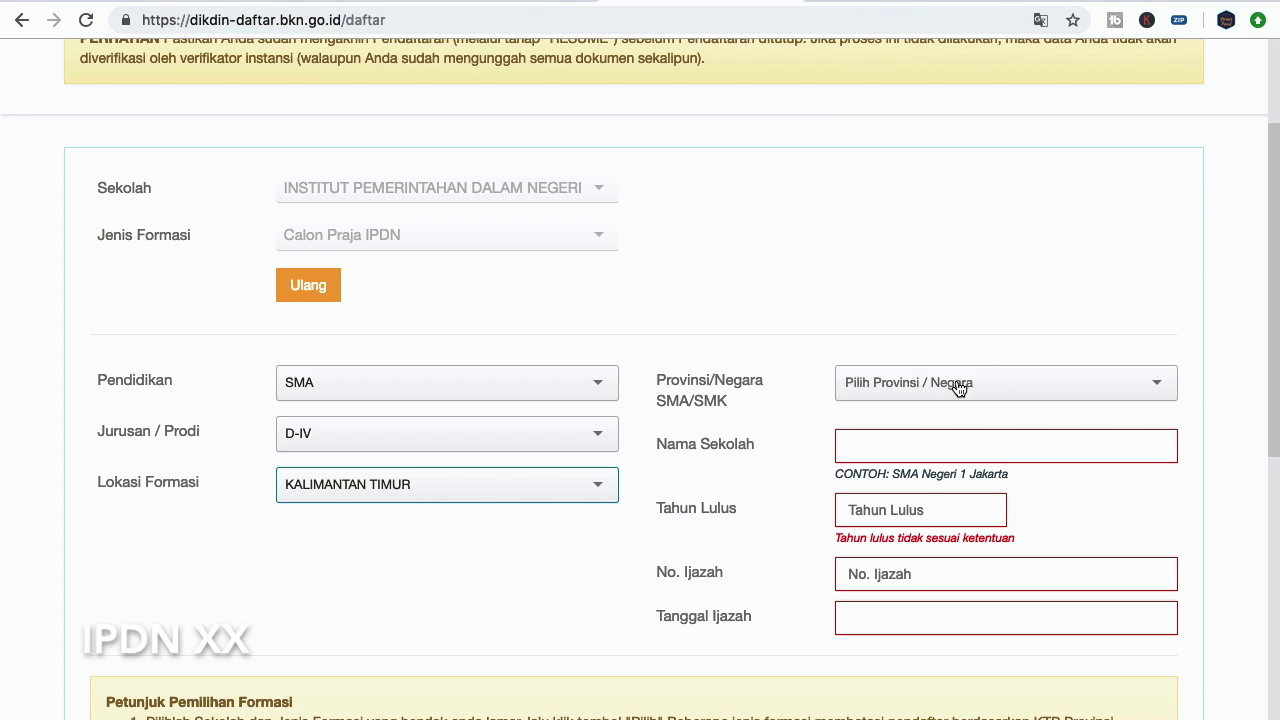
Set the high school's province to KALIMANTAN TIMUR
click(915, 385)
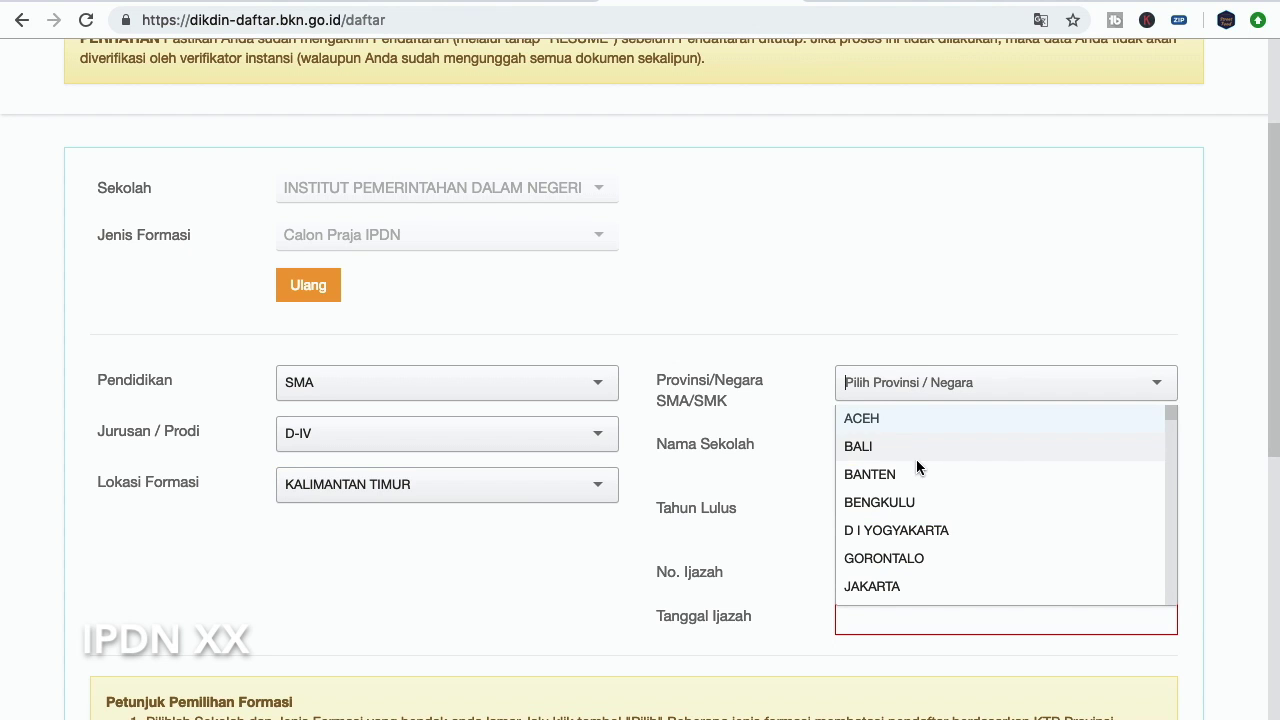
scroll(941, 472, down, 1)
scroll(941, 470, down, 3)
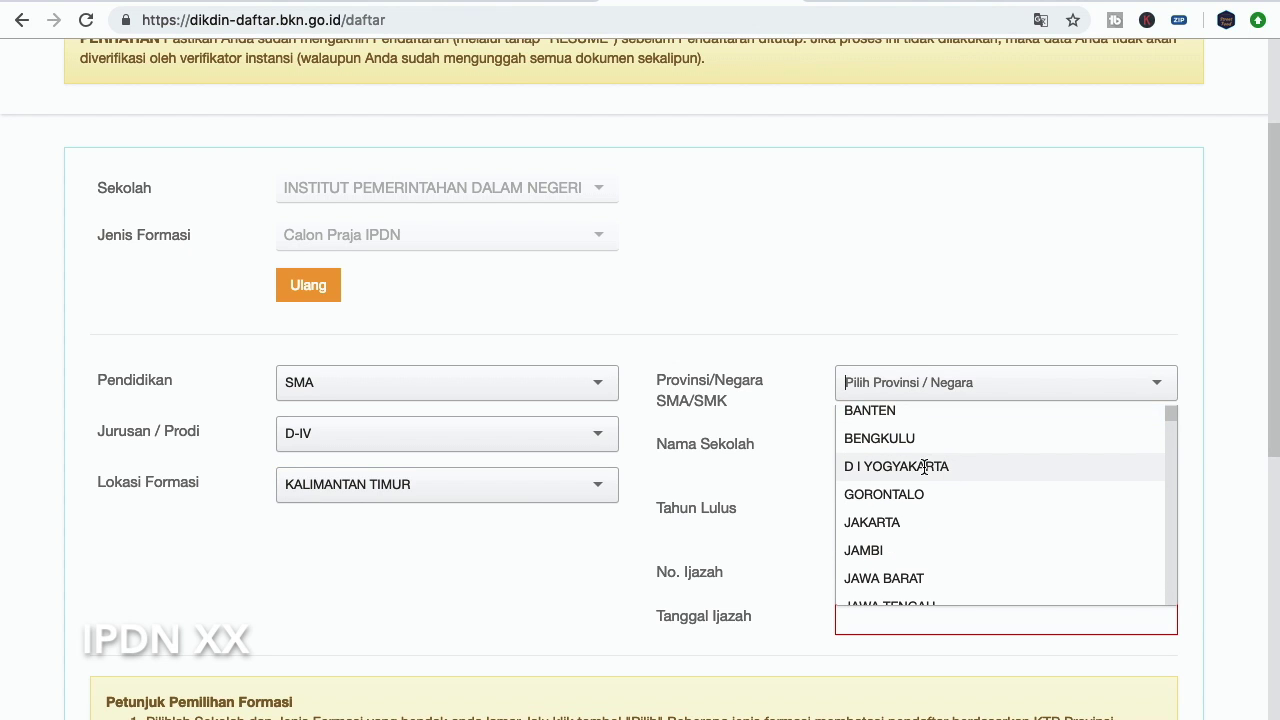
scroll(919, 470, down, 3)
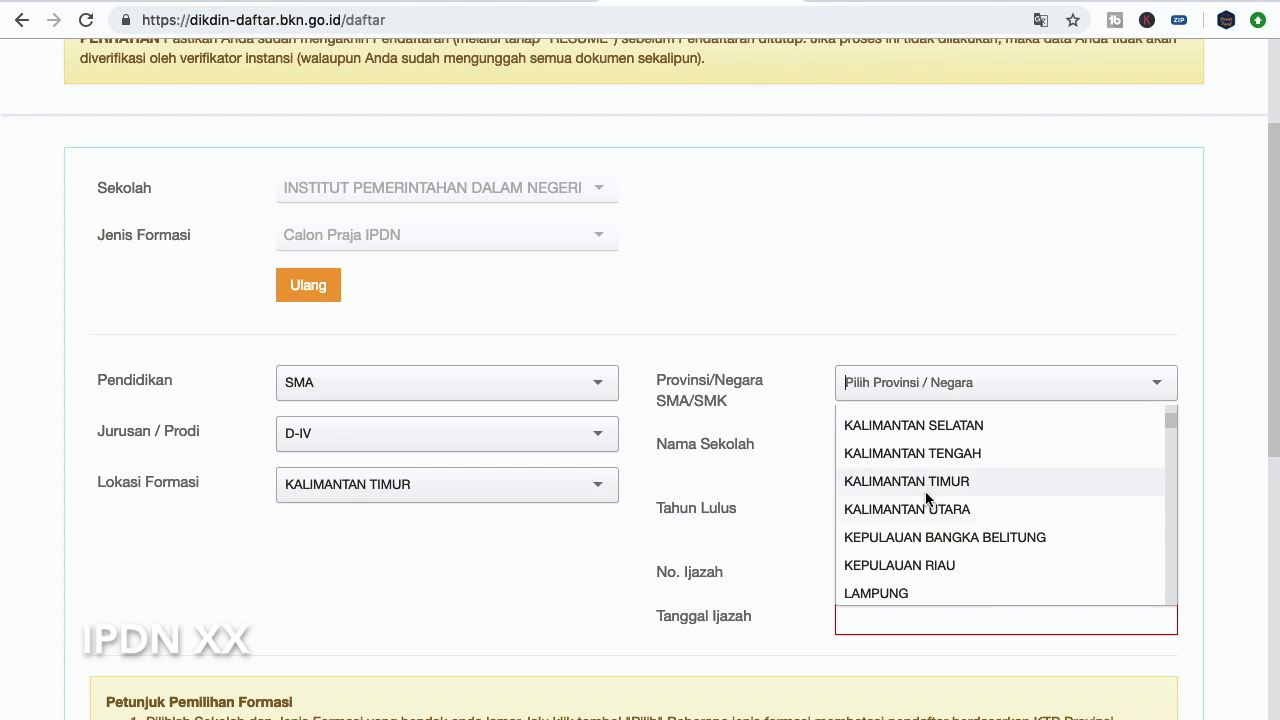
click(920, 478)
scroll(831, 424, down, 1)
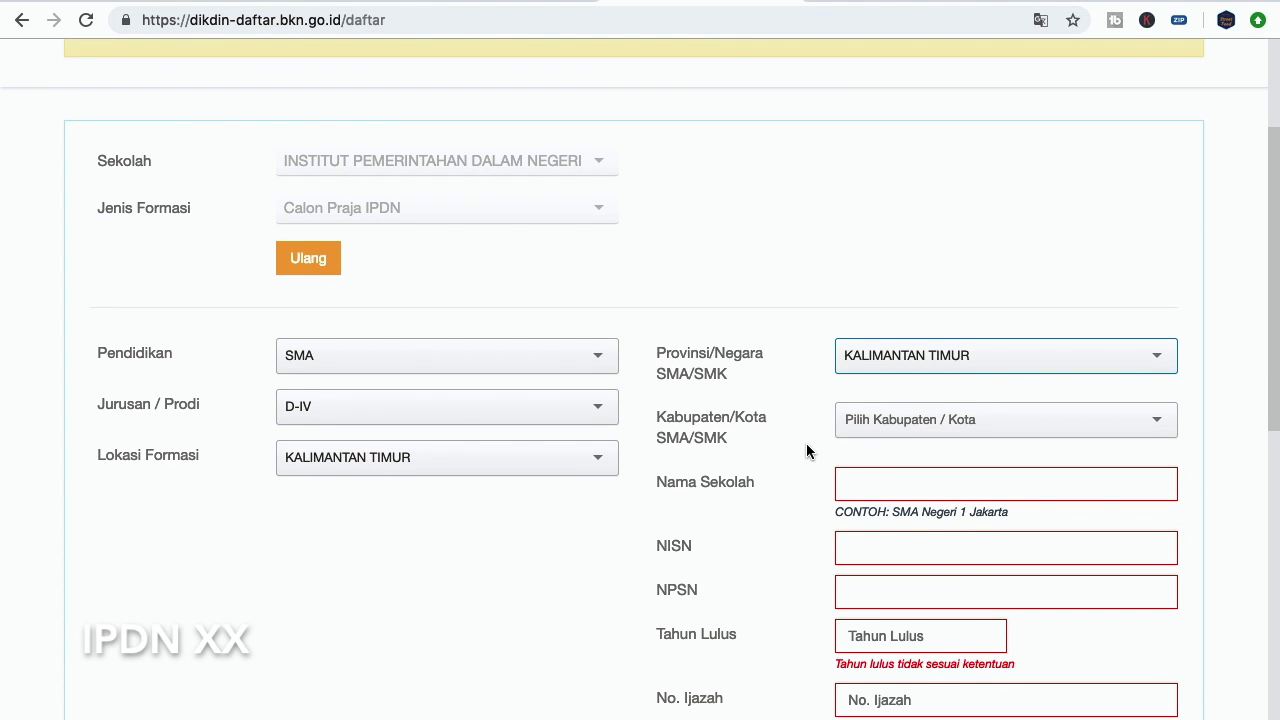
Set the school city to BONTANG (KOTA) and the school name to SMA NEGERI 1 BONTANG
click(876, 436)
click(902, 511)
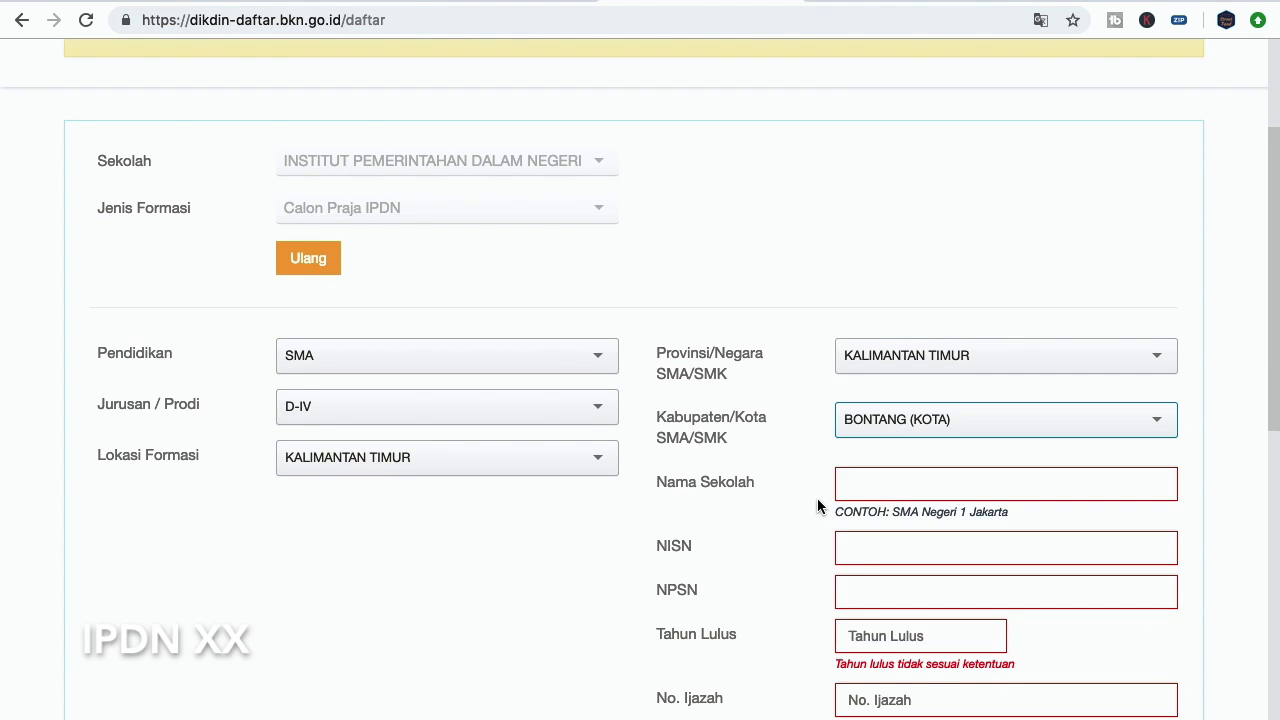
scroll(790, 480, down, 1)
click(879, 455)
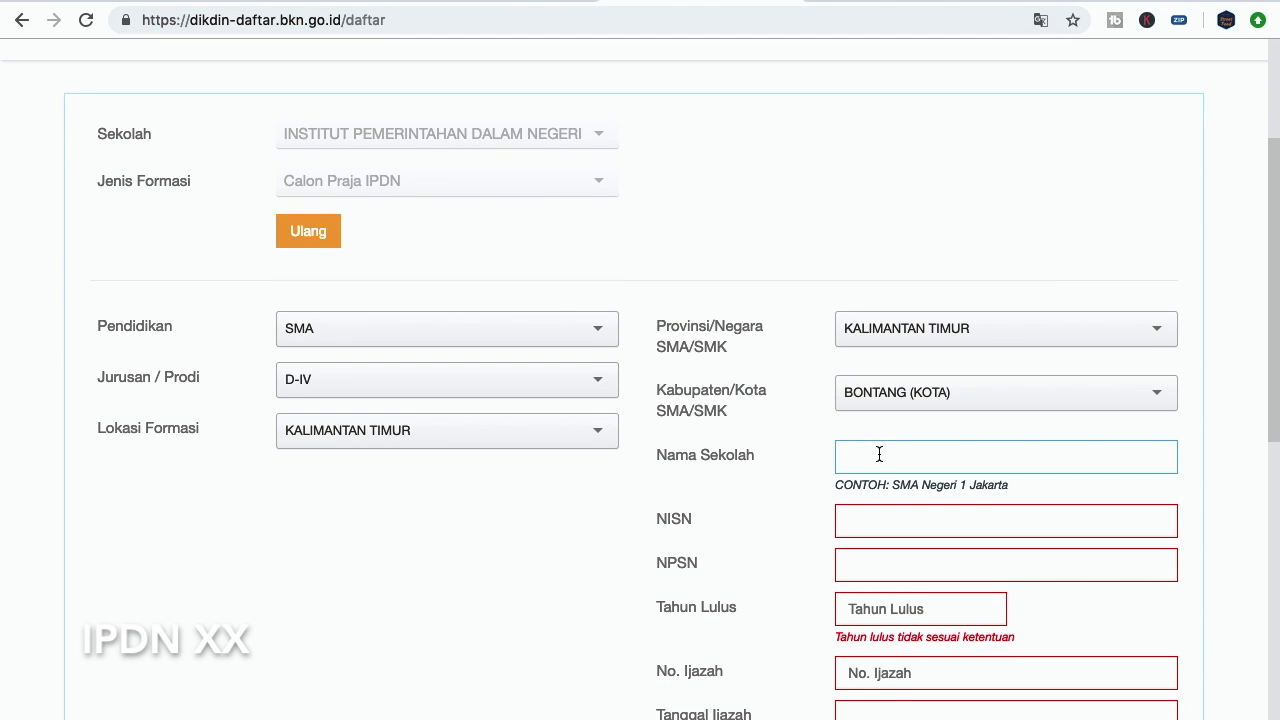
text(SMA NEGERI 1 BONTANG)
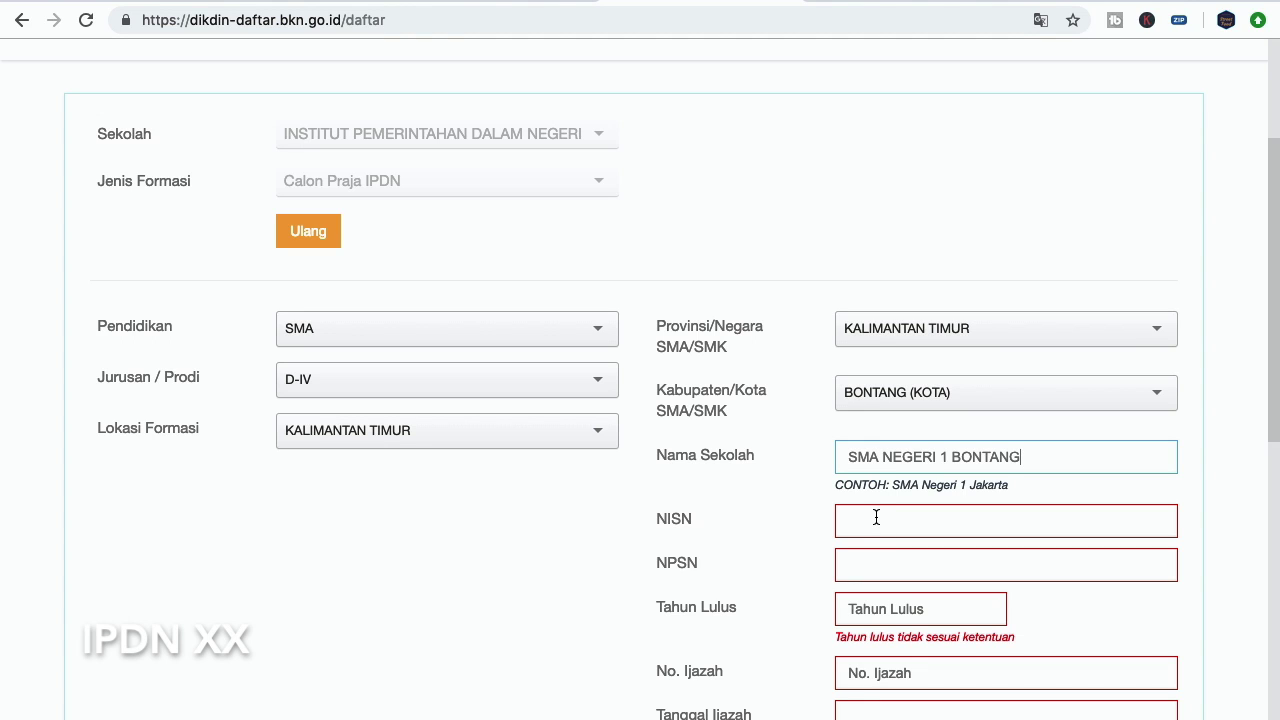
Enter 2018 as the graduation year (Tahun Lulus)
click(925, 610)
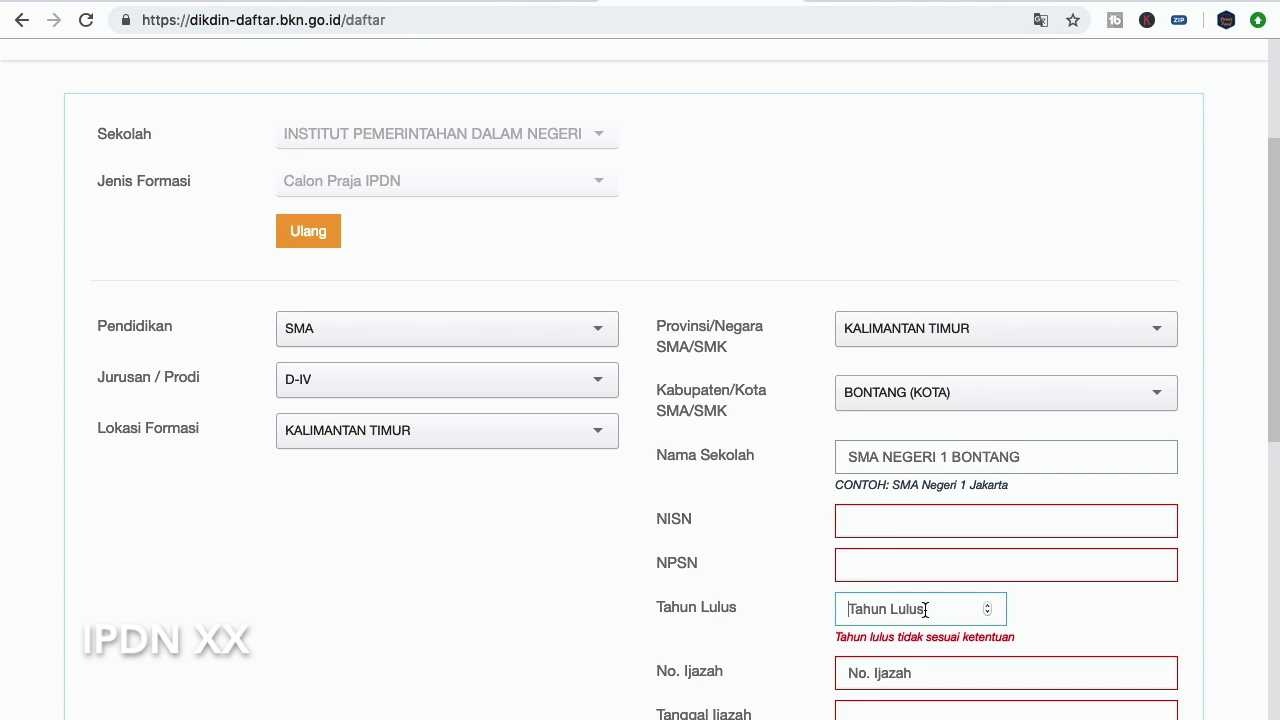
click(992, 614)
click(986, 605)
drag(926, 609, 827, 607)
scroll(787, 541, down, 2)
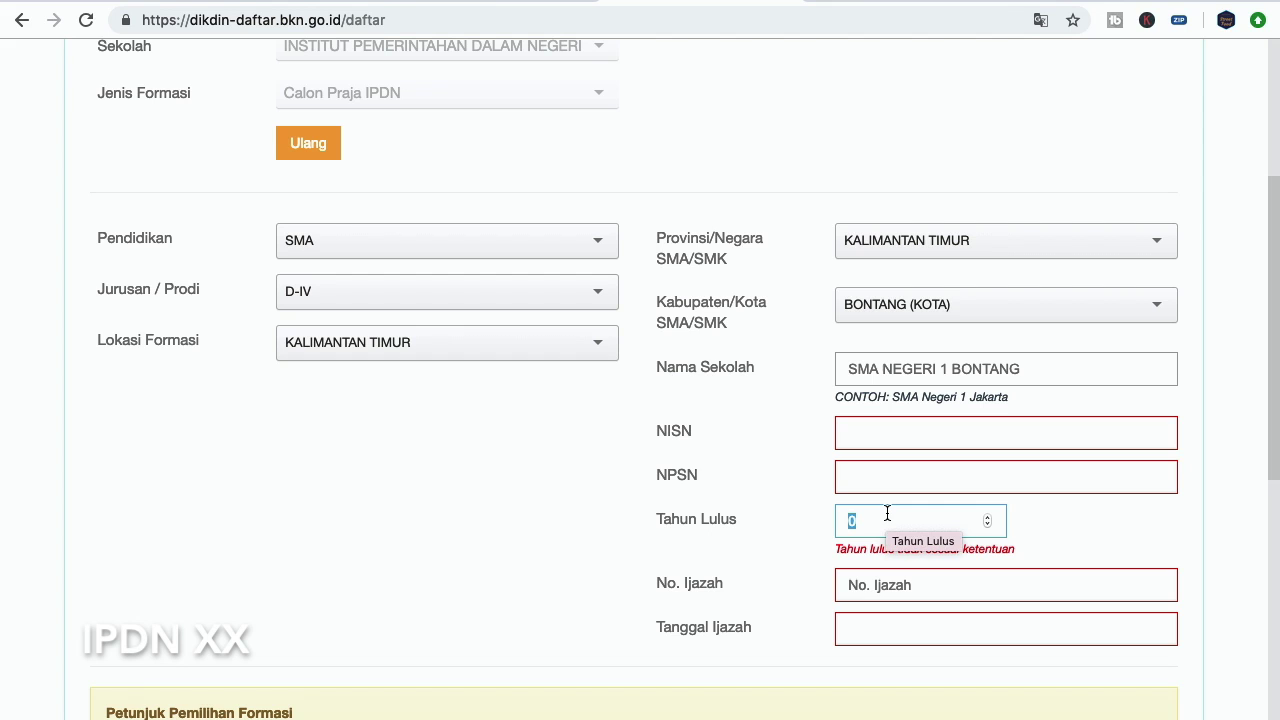
text(2018)
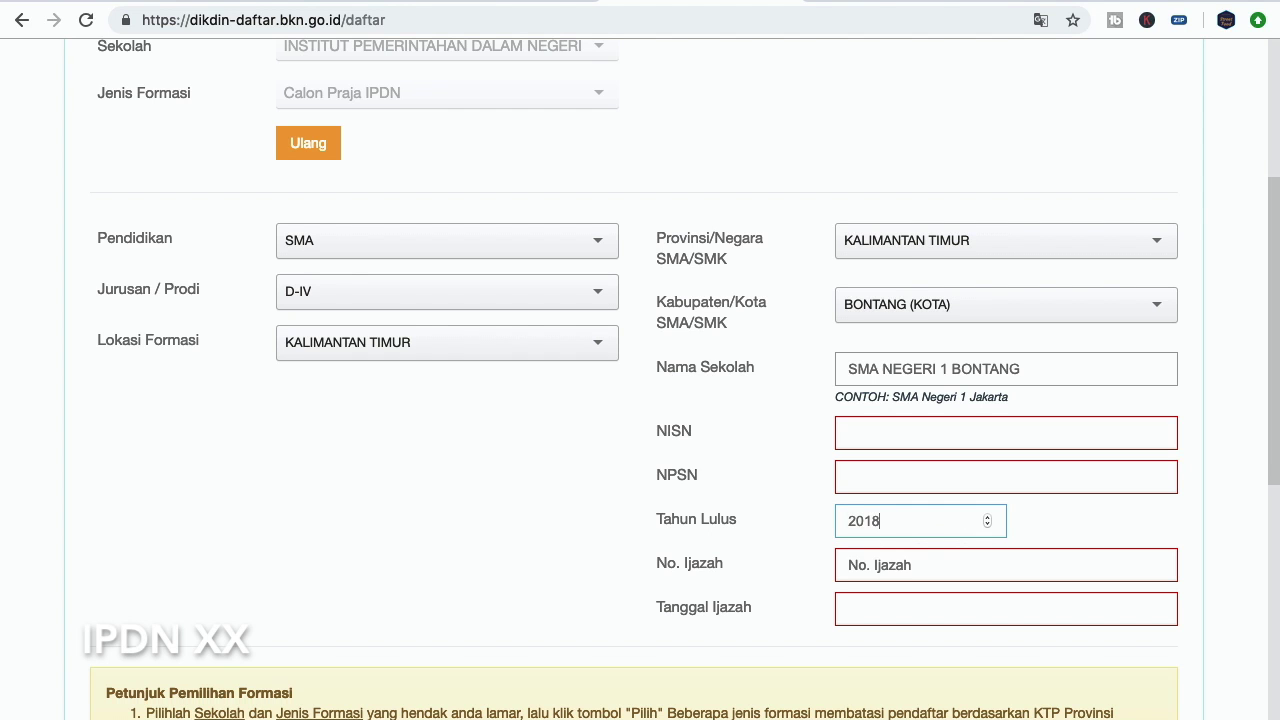
click(574, 505)
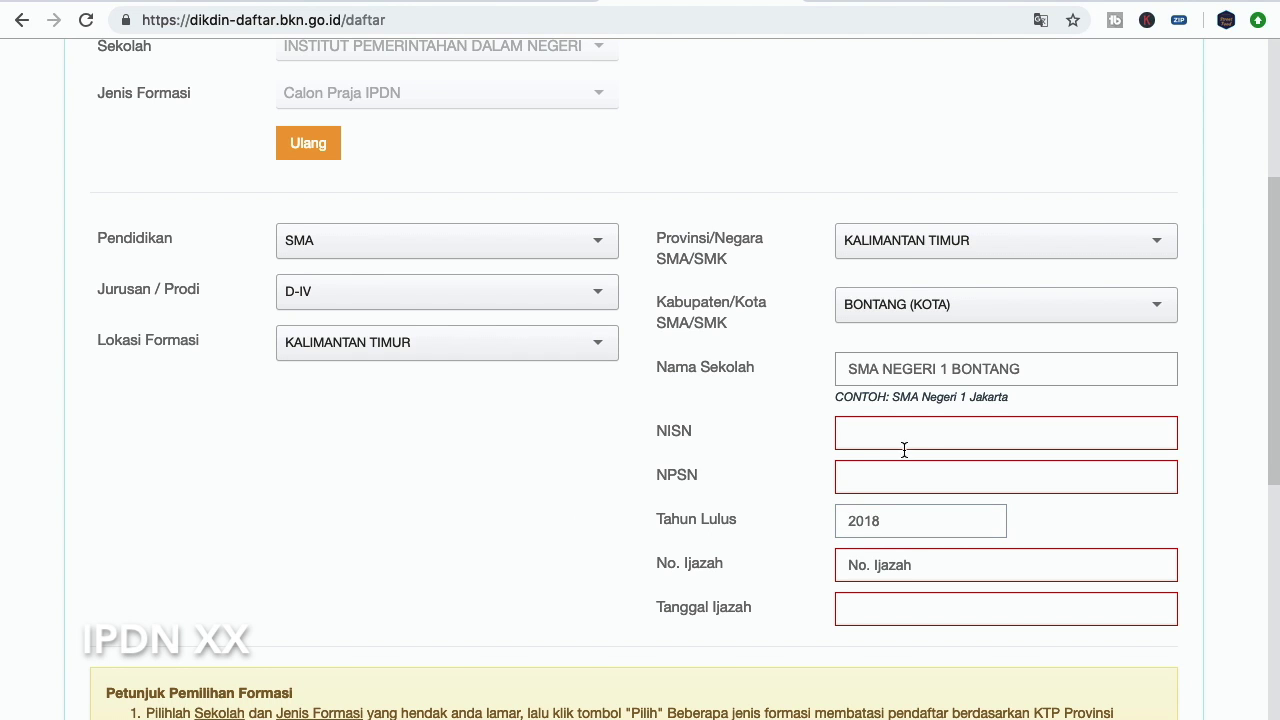
scroll(731, 491, down, 2)
click(694, 360)
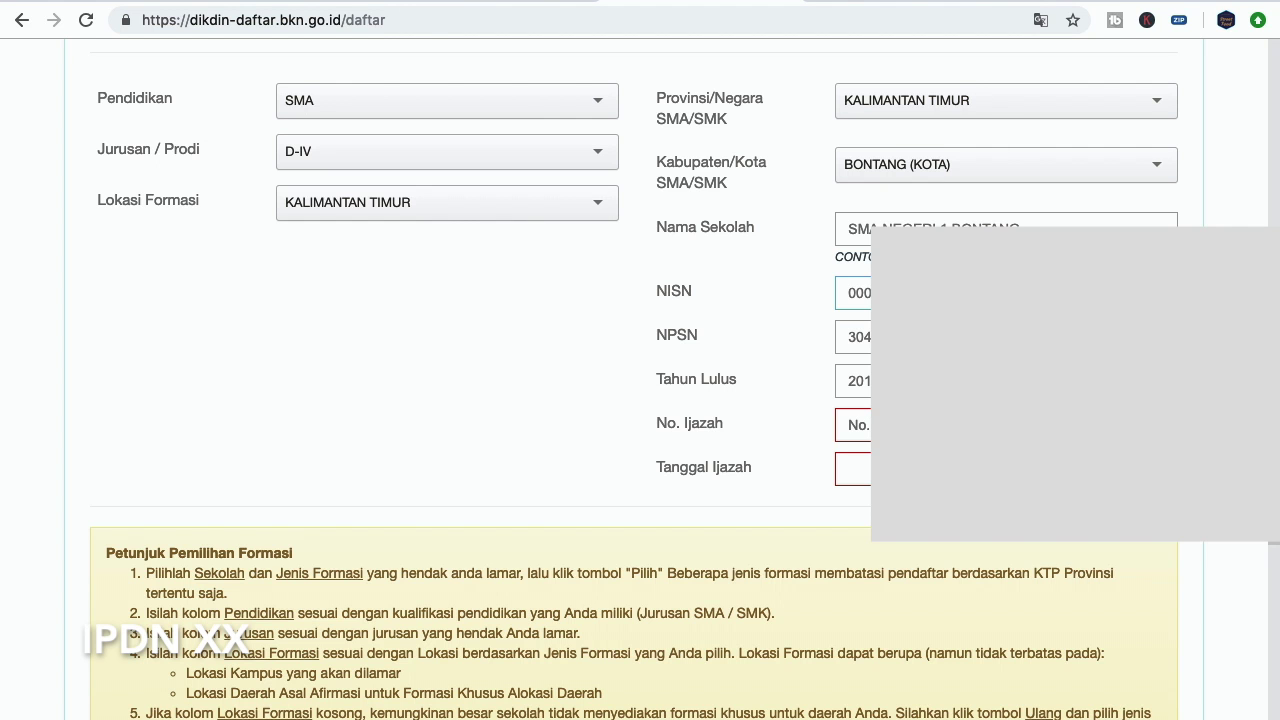
Paste the certificate number into No. Ijazah and move on to the Tanggal Ijazah date
click(850, 424)
mouse_move(149, 712)
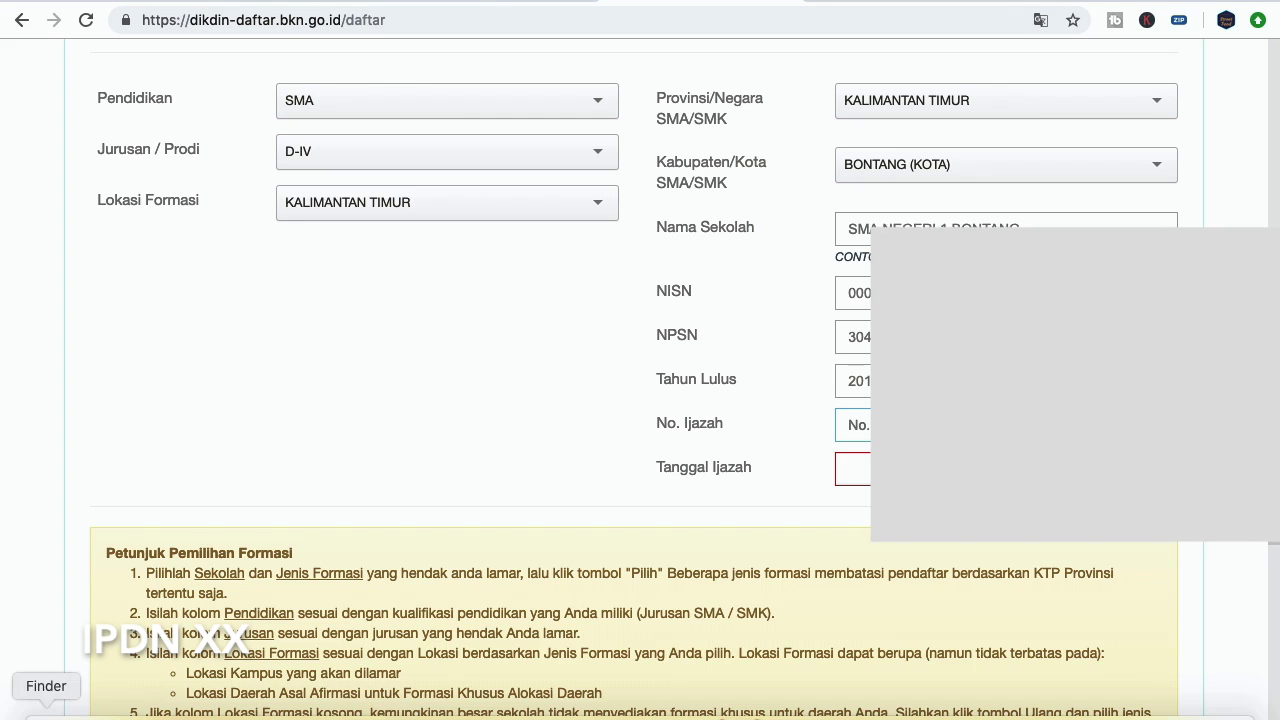
key(super+v)
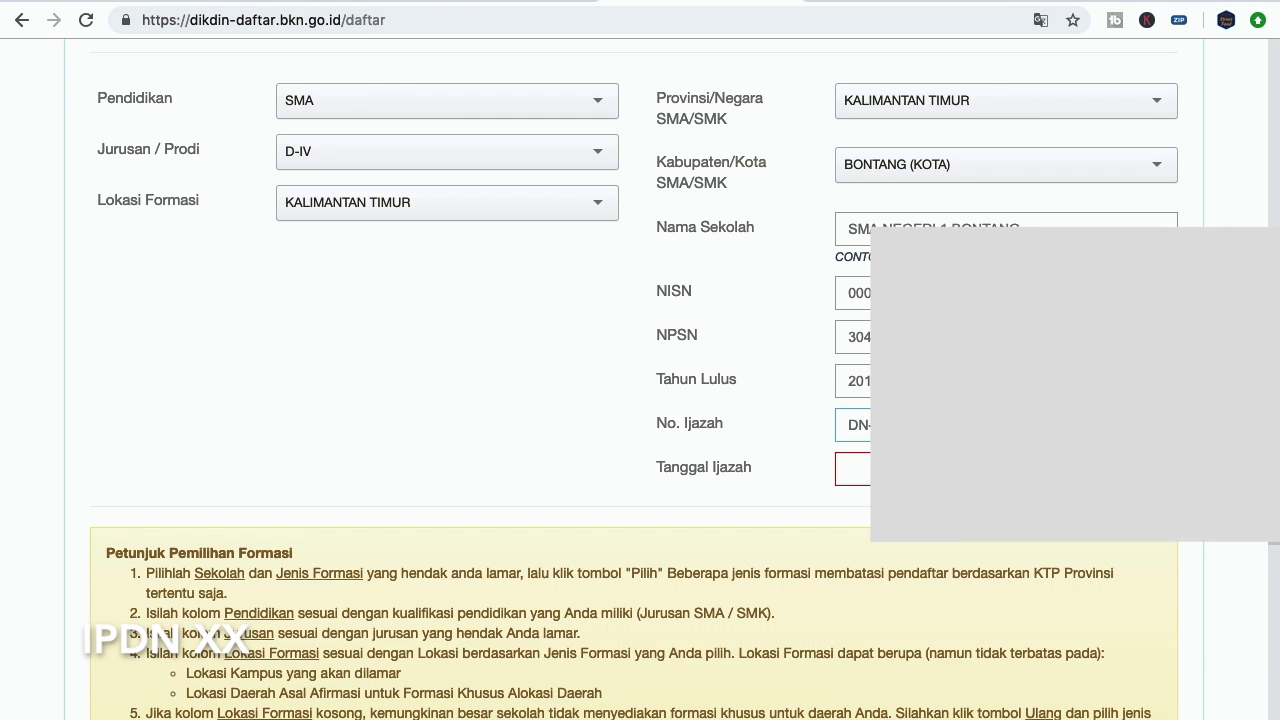
key(Tab)
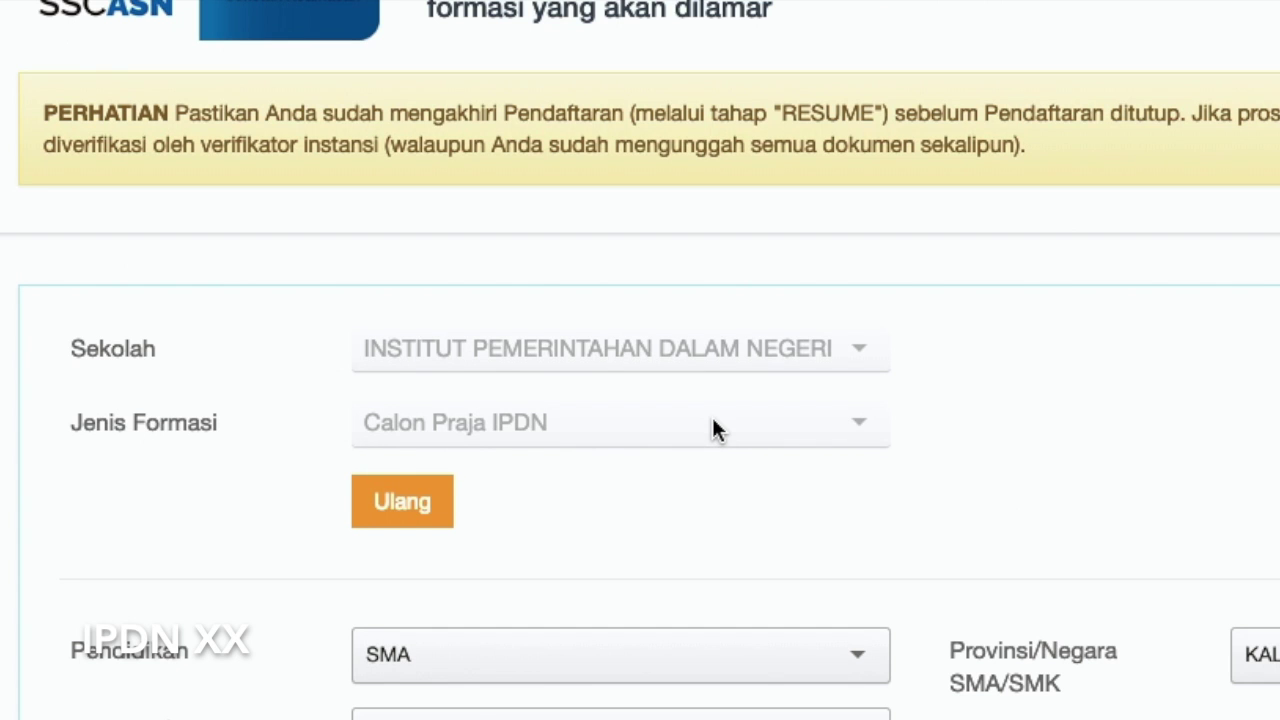
Review the school data and Petunjuk instruction 10, then type the CAPTCHA characters shown
scroll(714, 429, down, 5)
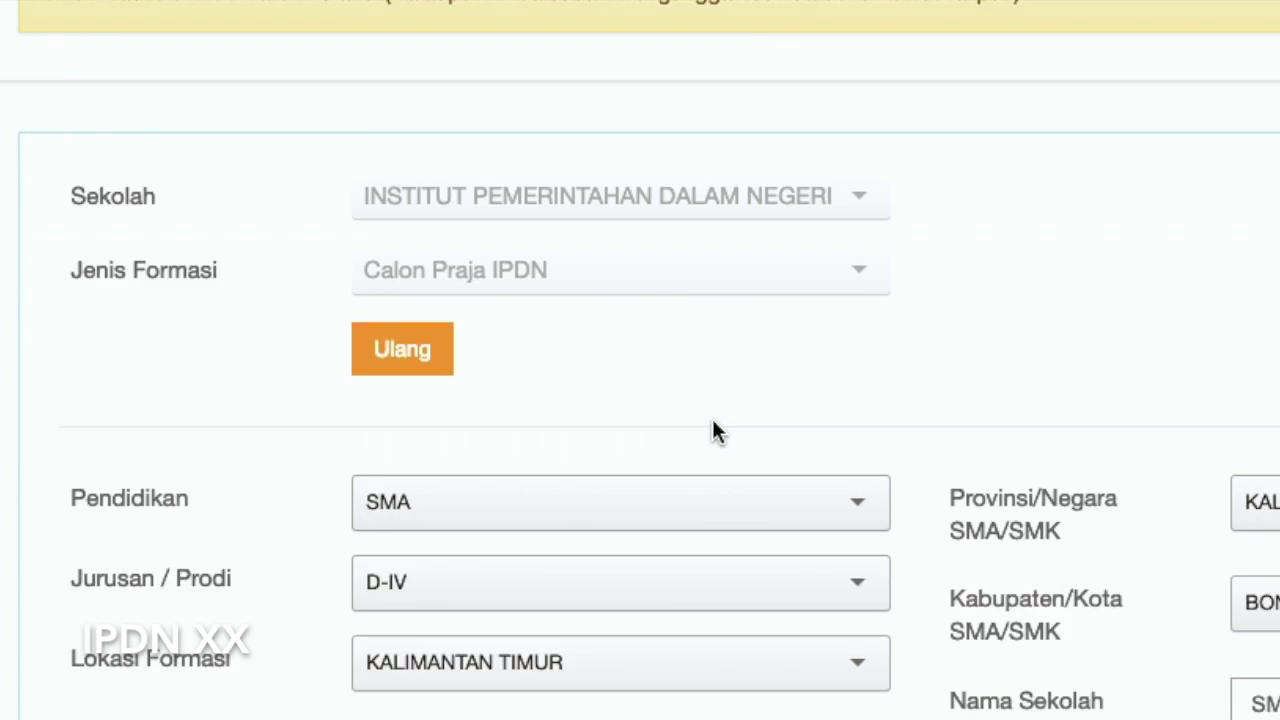
scroll(990, 380, down, 6)
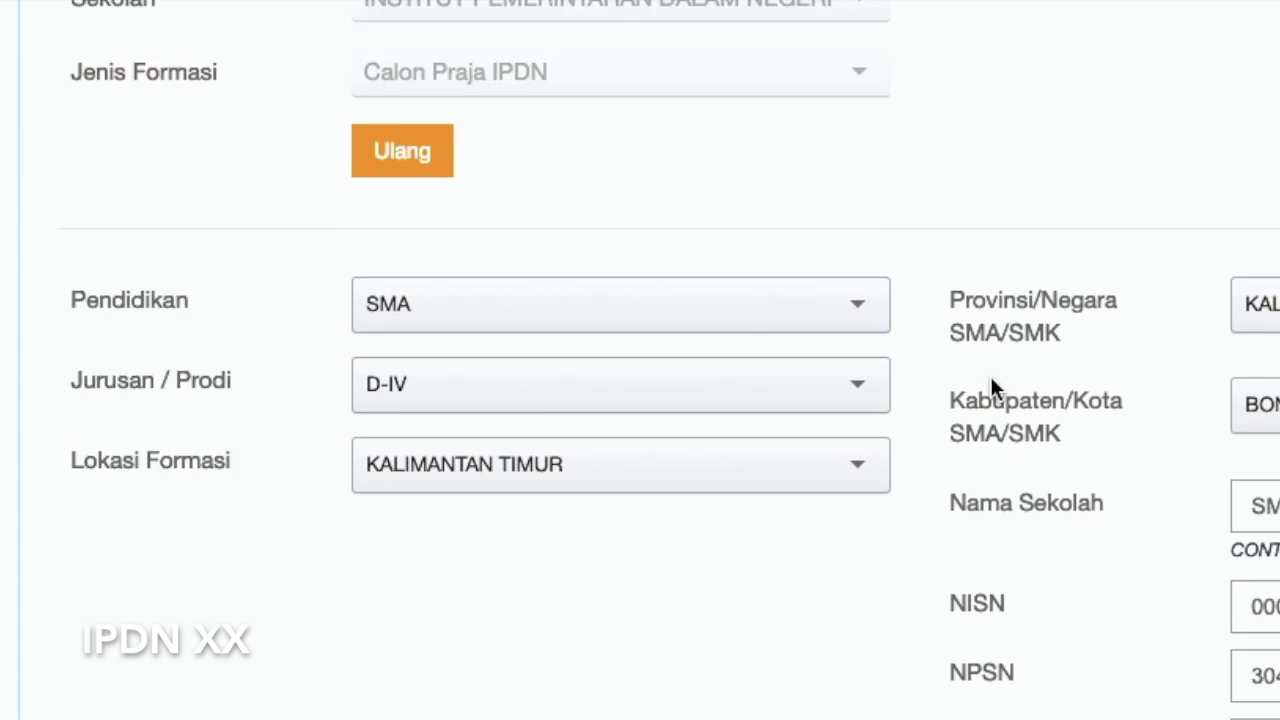
scroll(1194, 371, up, 2)
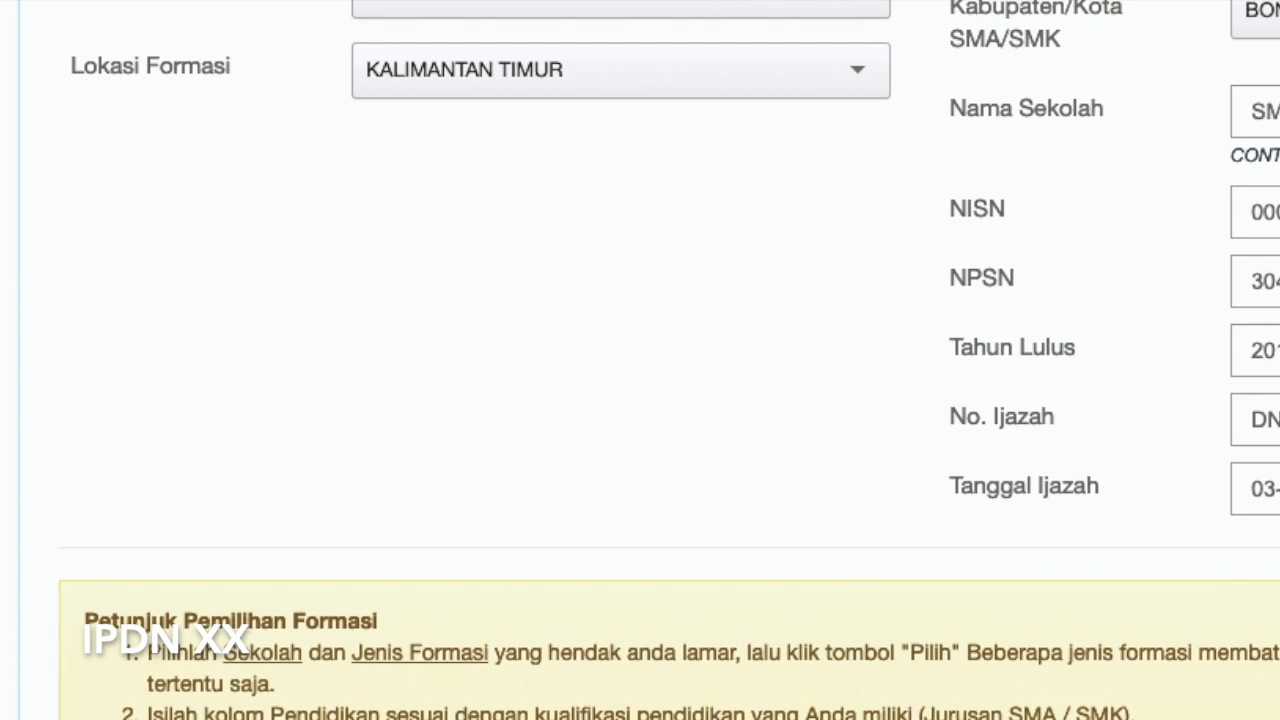
scroll(891, 344, up, 2)
scroll(929, 371, down, 10)
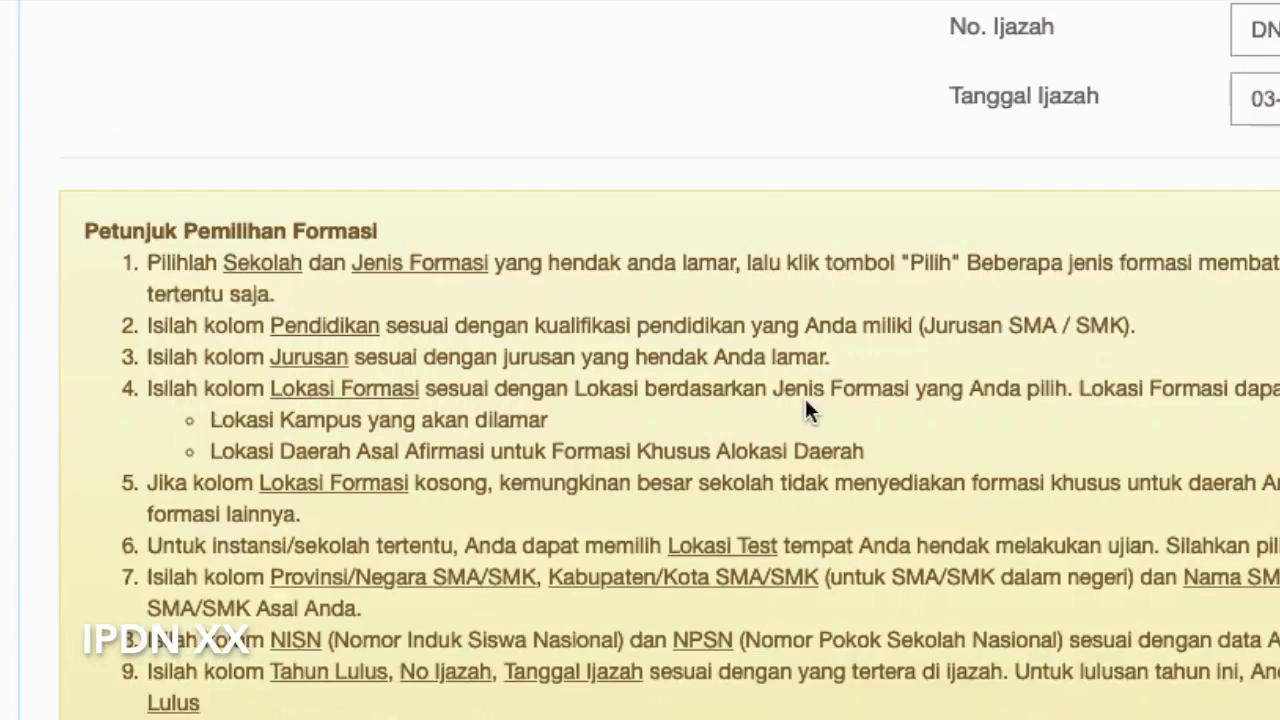
scroll(520, 435, up, 1)
drag(152, 402, 1279, 405)
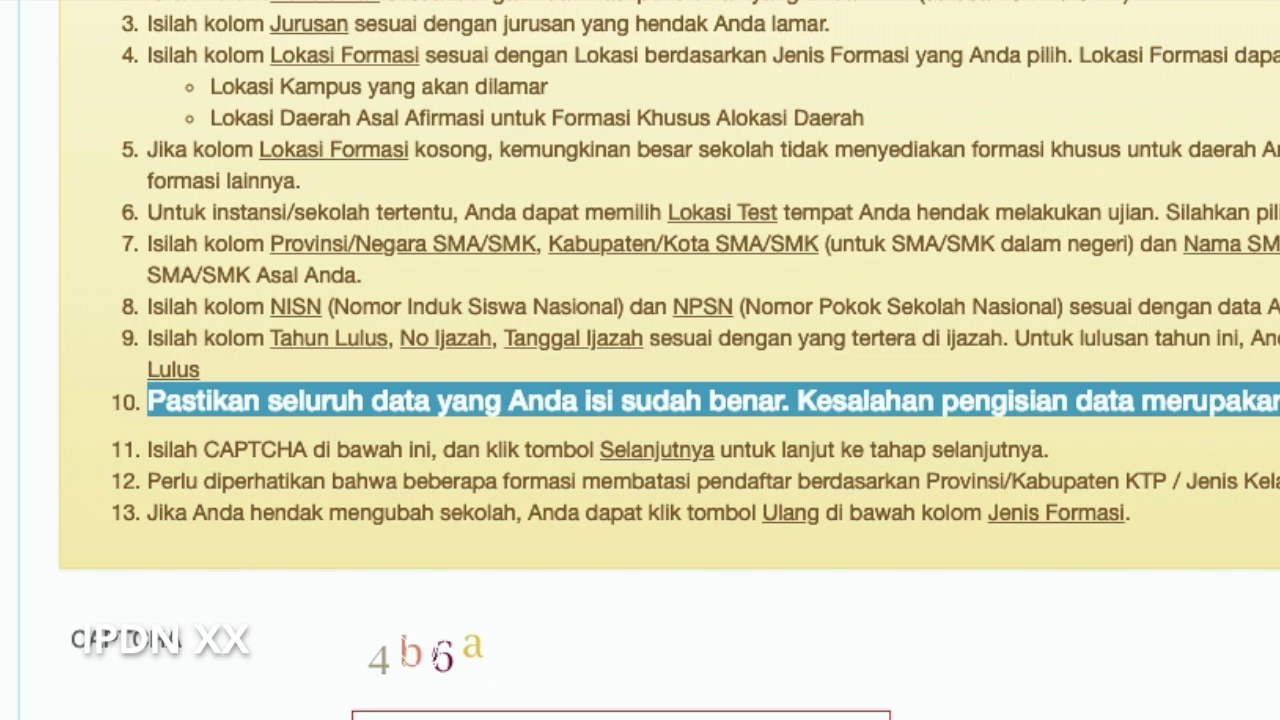
scroll(1050, 323, up, 5)
scroll(1050, 323, down, 1)
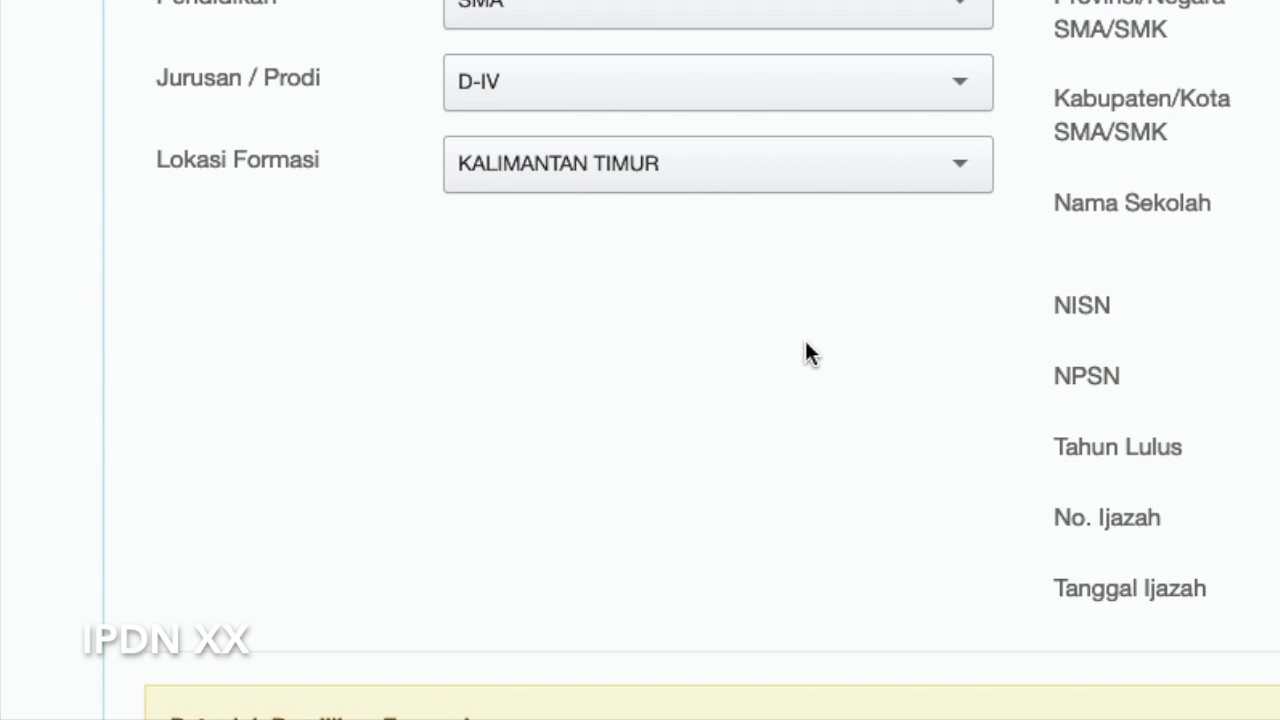
scroll(858, 331, down, 10)
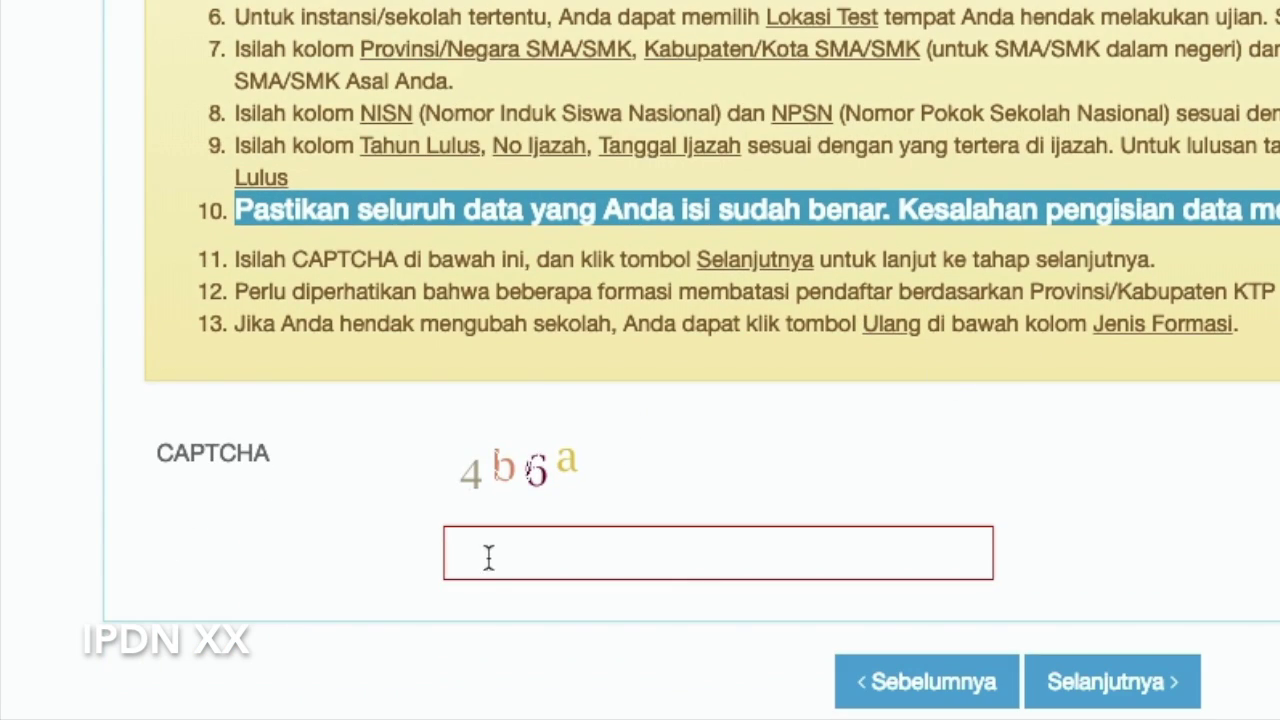
click(506, 564)
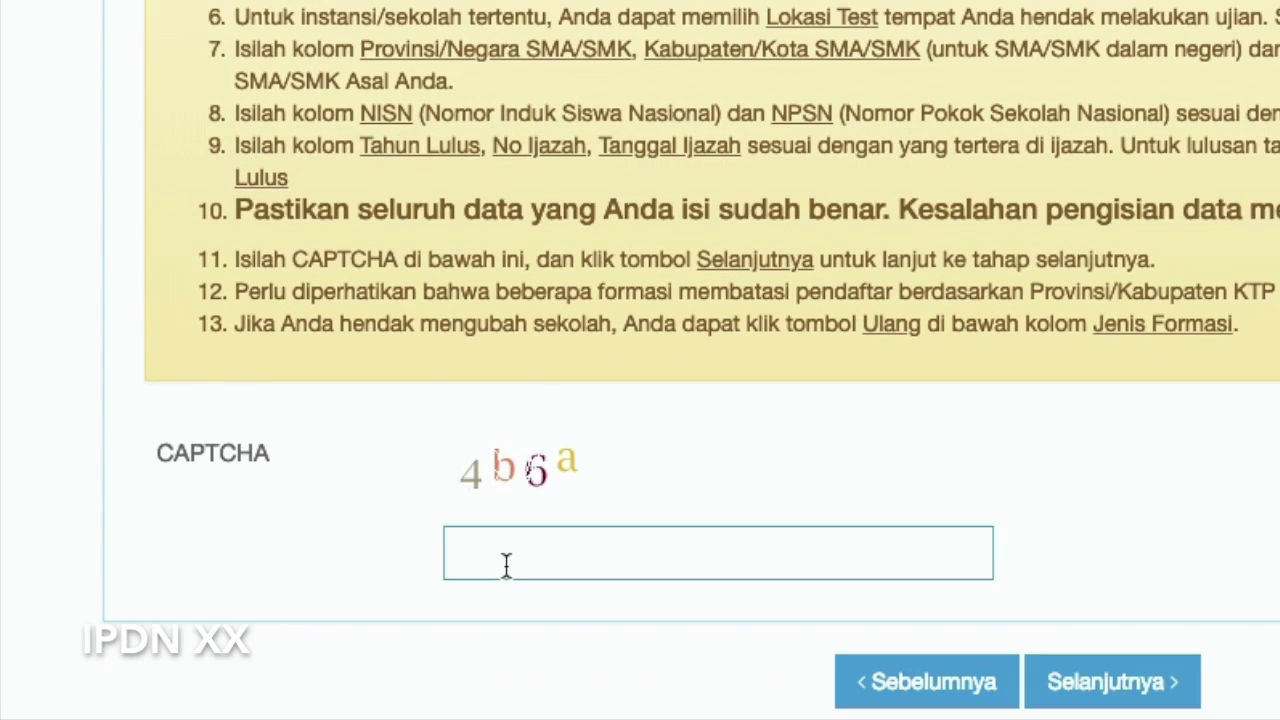
text(4b6a)
Save the formation data, reach 3. Entri Nilai, and select the Nilai Rata-rata Ijasah field
click(1150, 698)
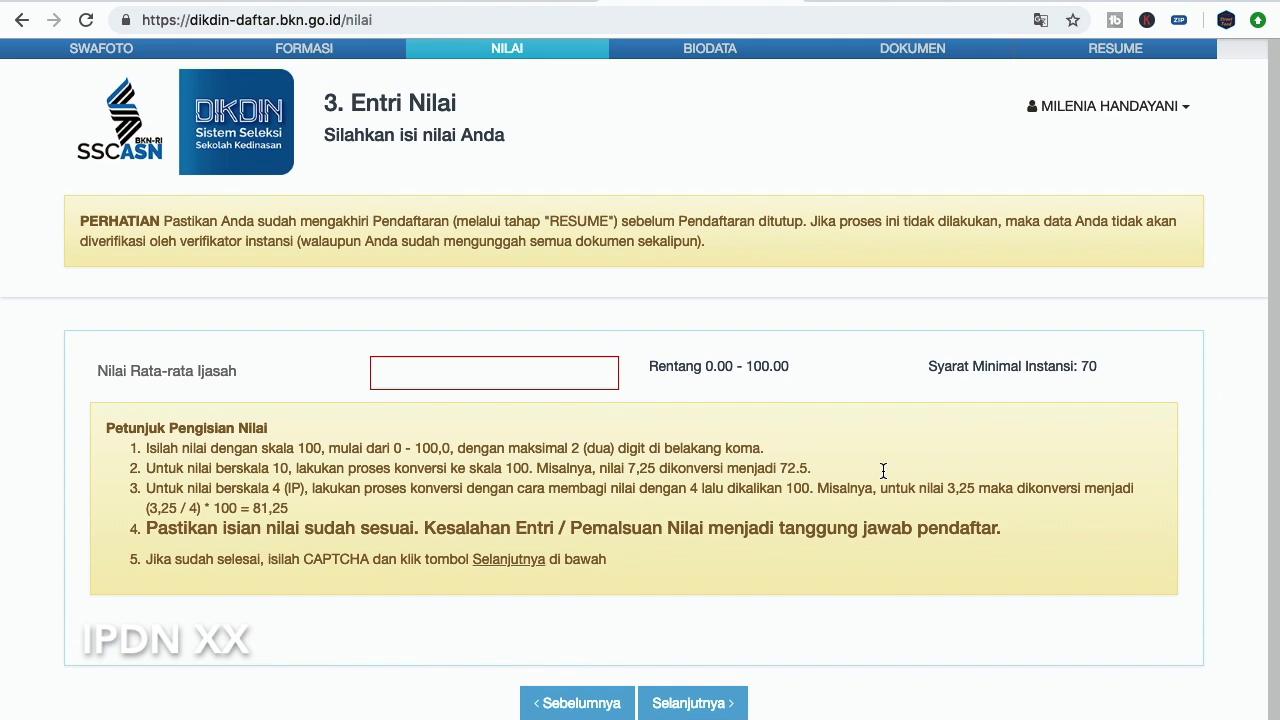
click(514, 367)
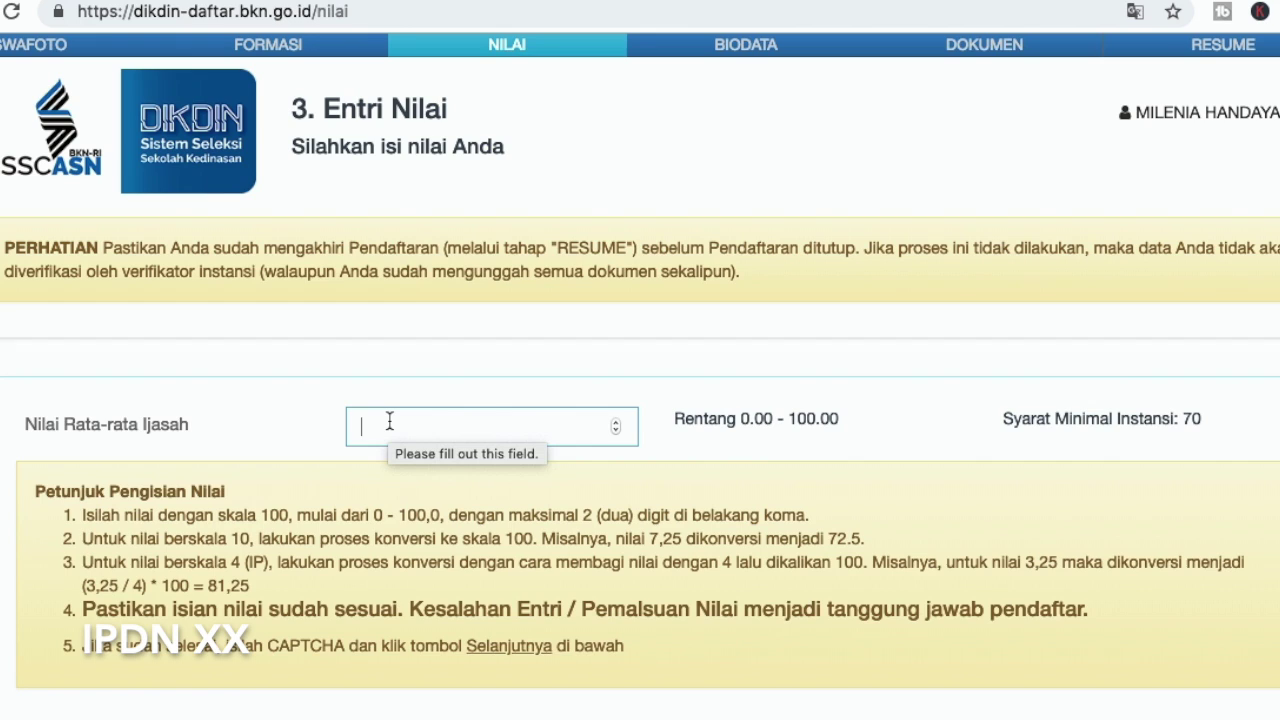
Type and clear a trial 0.00 diploma average, highlighting the minimum score of 70
text(0.00)
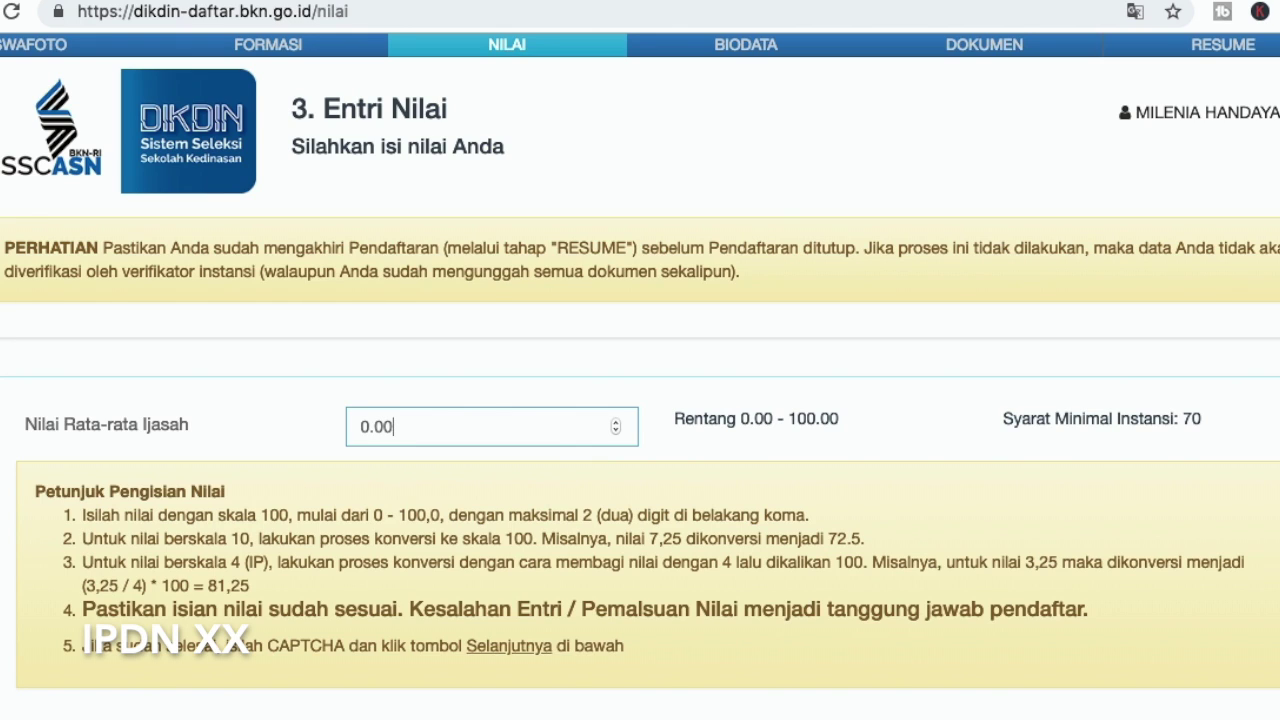
key(BackSpace)
key(BackSpace)
key(BackSpace)
key(BackSpace)
drag(1003, 420, 1217, 425)
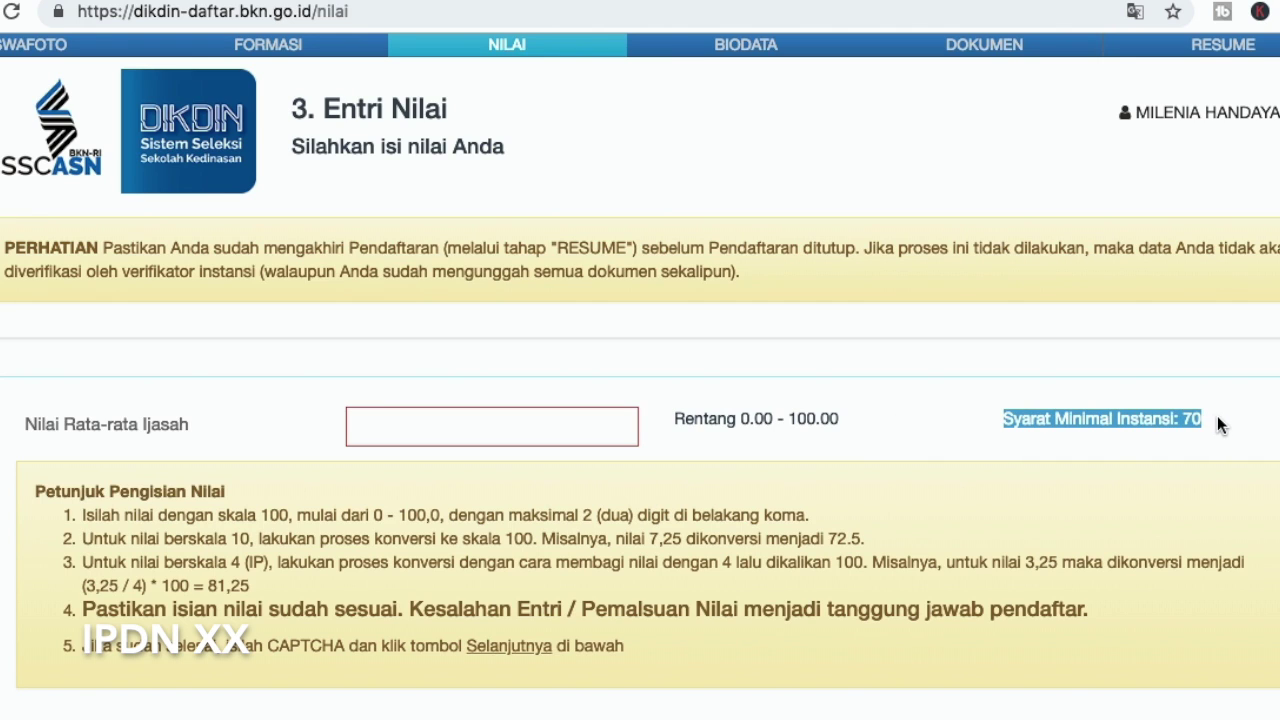
click(1205, 425)
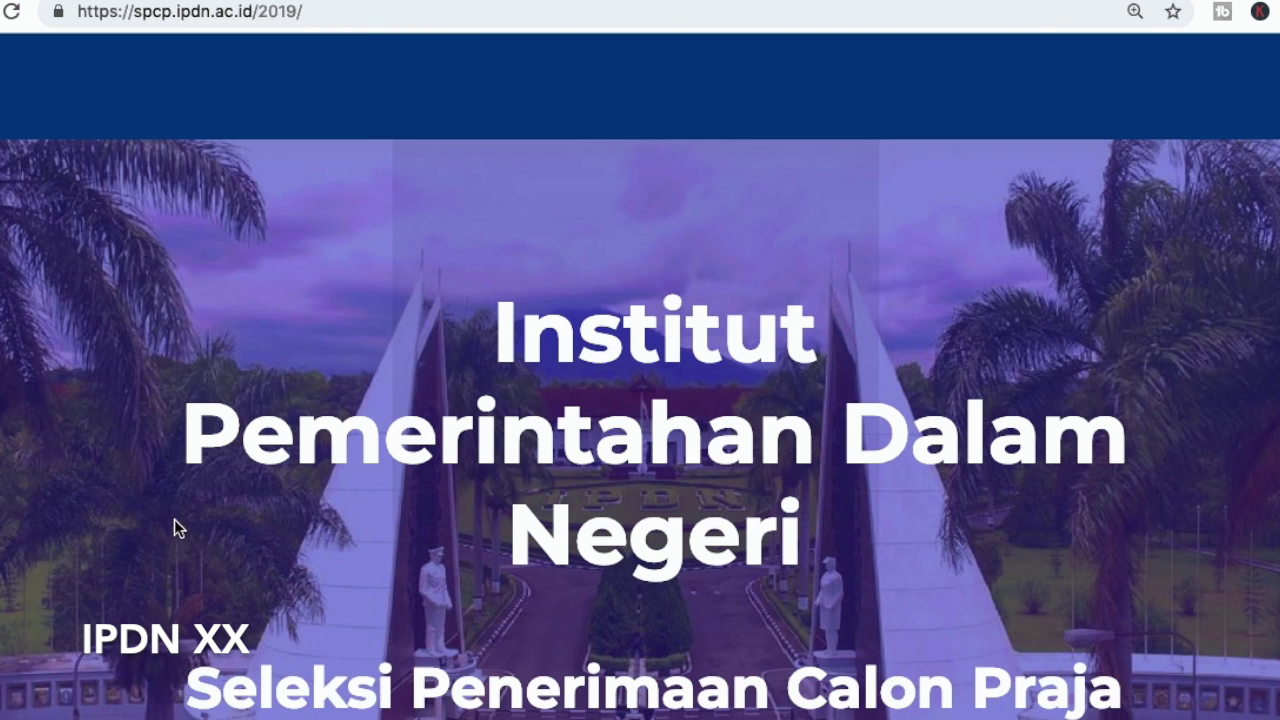
Scroll the SPCP IPDN 2019 site to Persyaratan Pendaftaran showing the 70,00 minimum average
scroll(184, 520, down, 20)
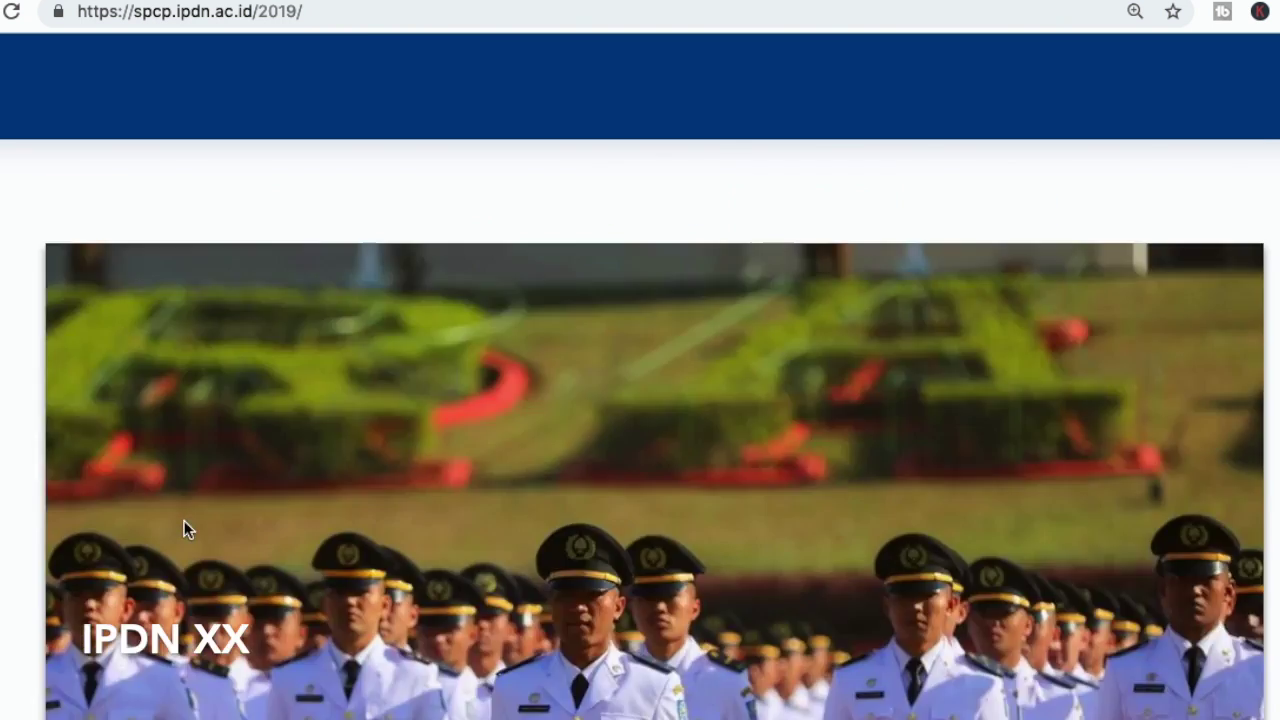
scroll(192, 528, down, 6)
scroll(192, 528, up, 8)
scroll(192, 528, down, 1)
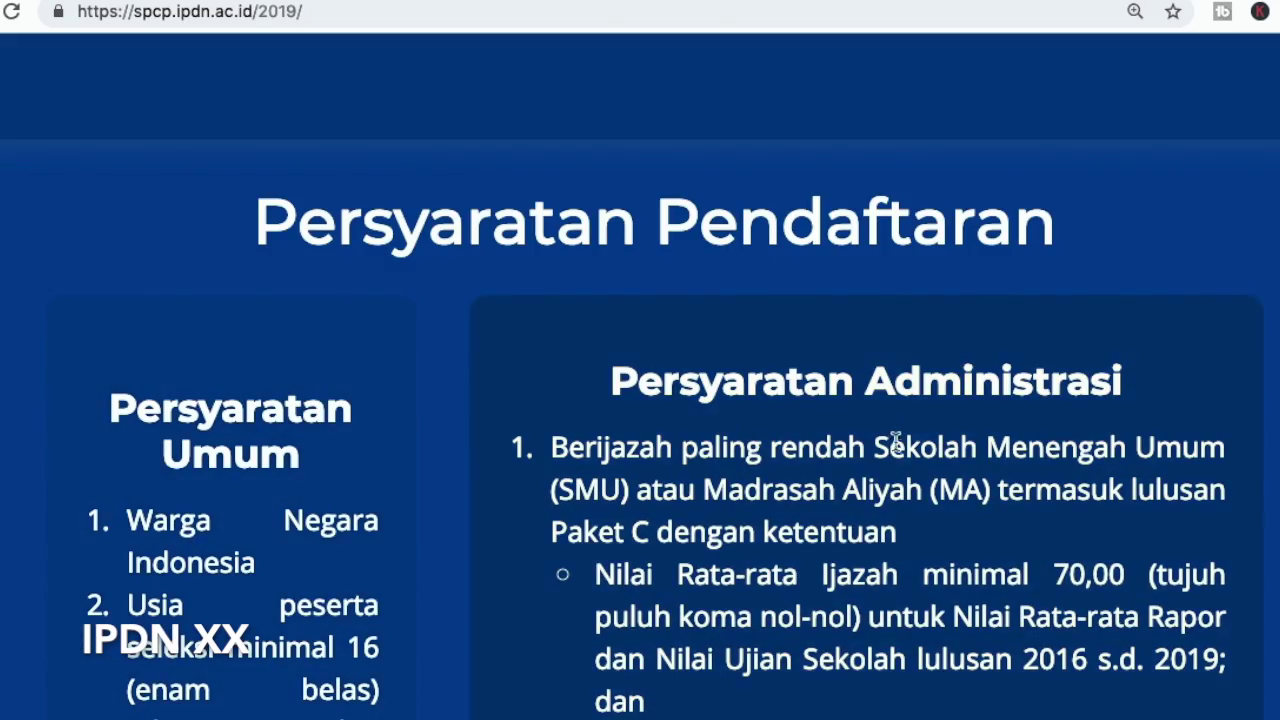
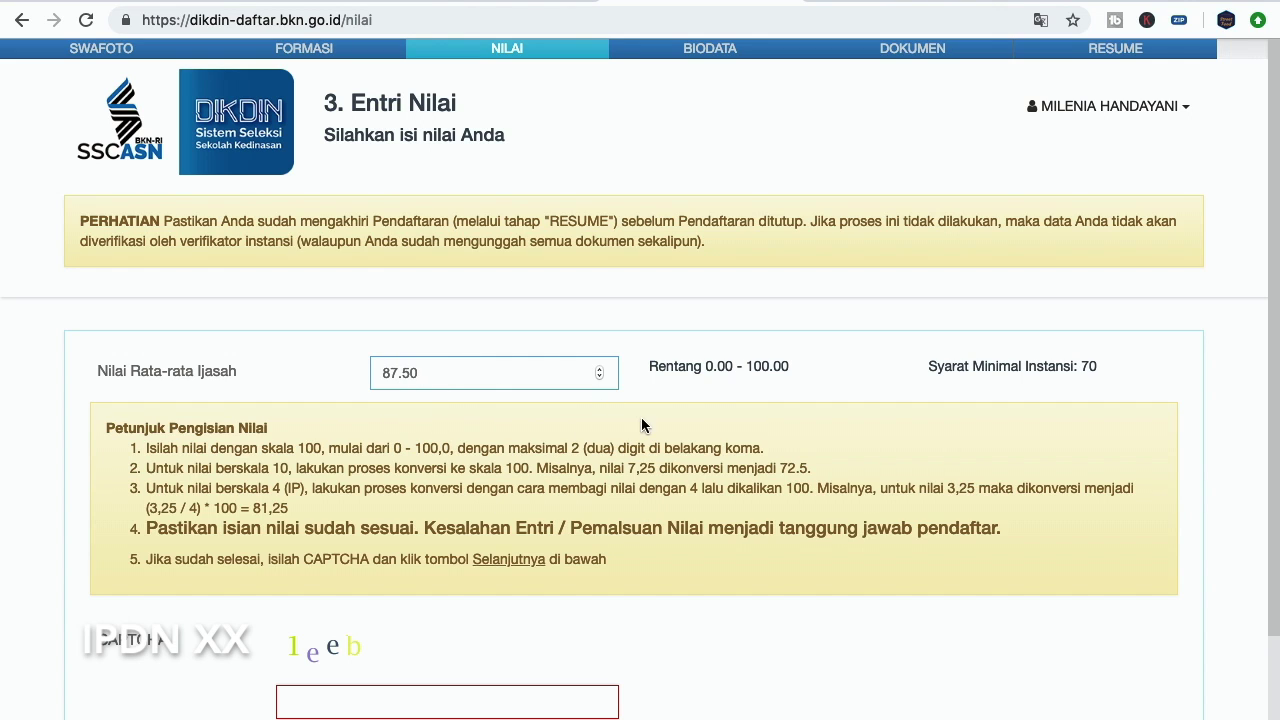
Submit the grade entry with diploma average 87.50 and CAPTCHA answer 1eeb
scroll(540, 470, down, 3)
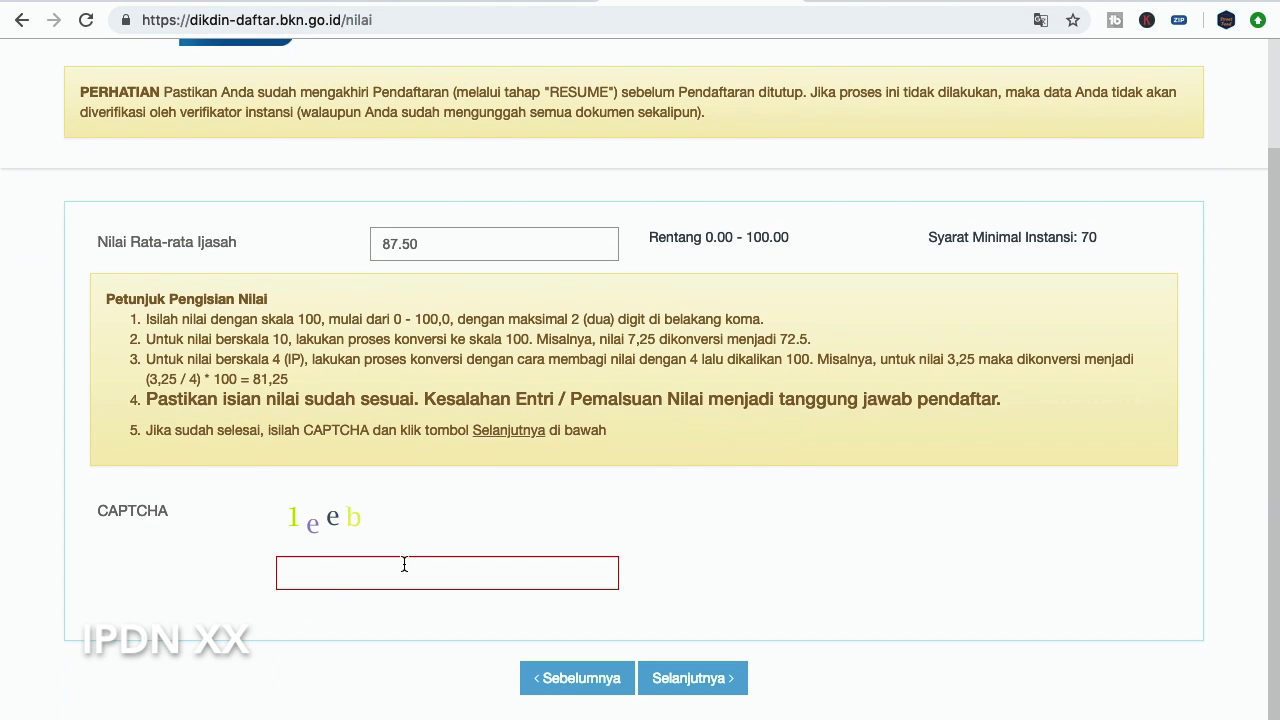
click(313, 573)
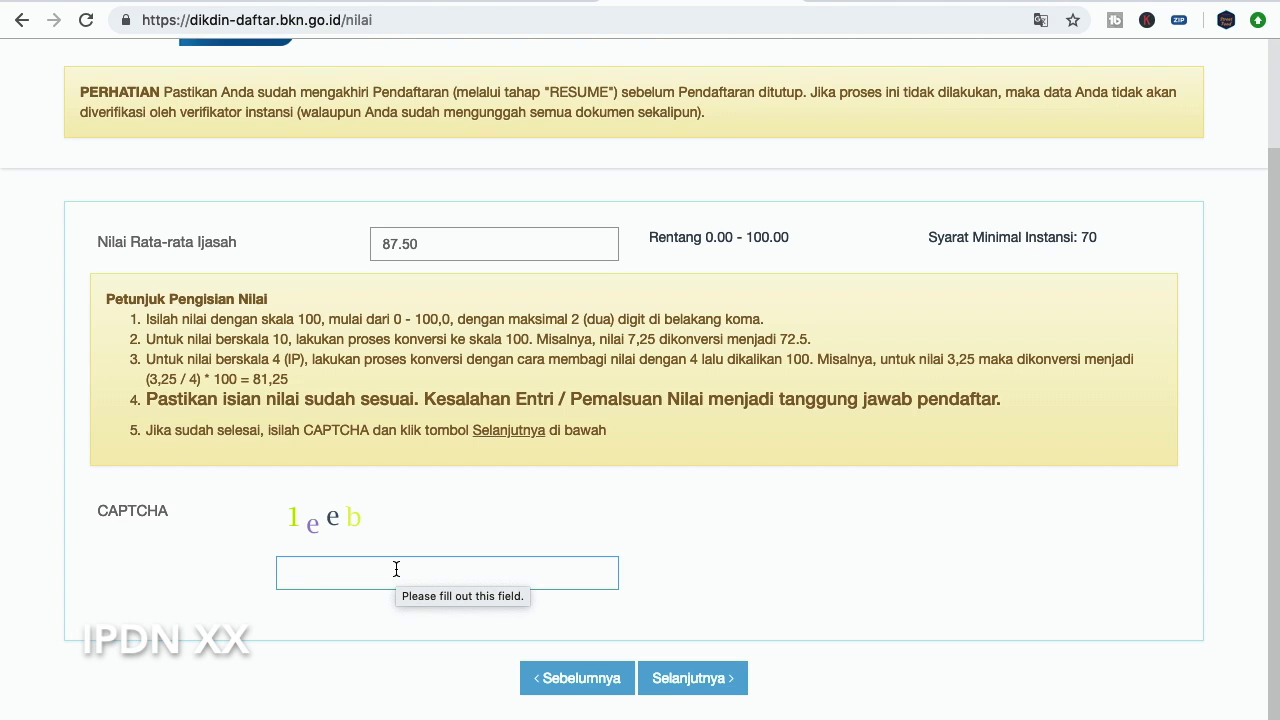
text(1eeb)
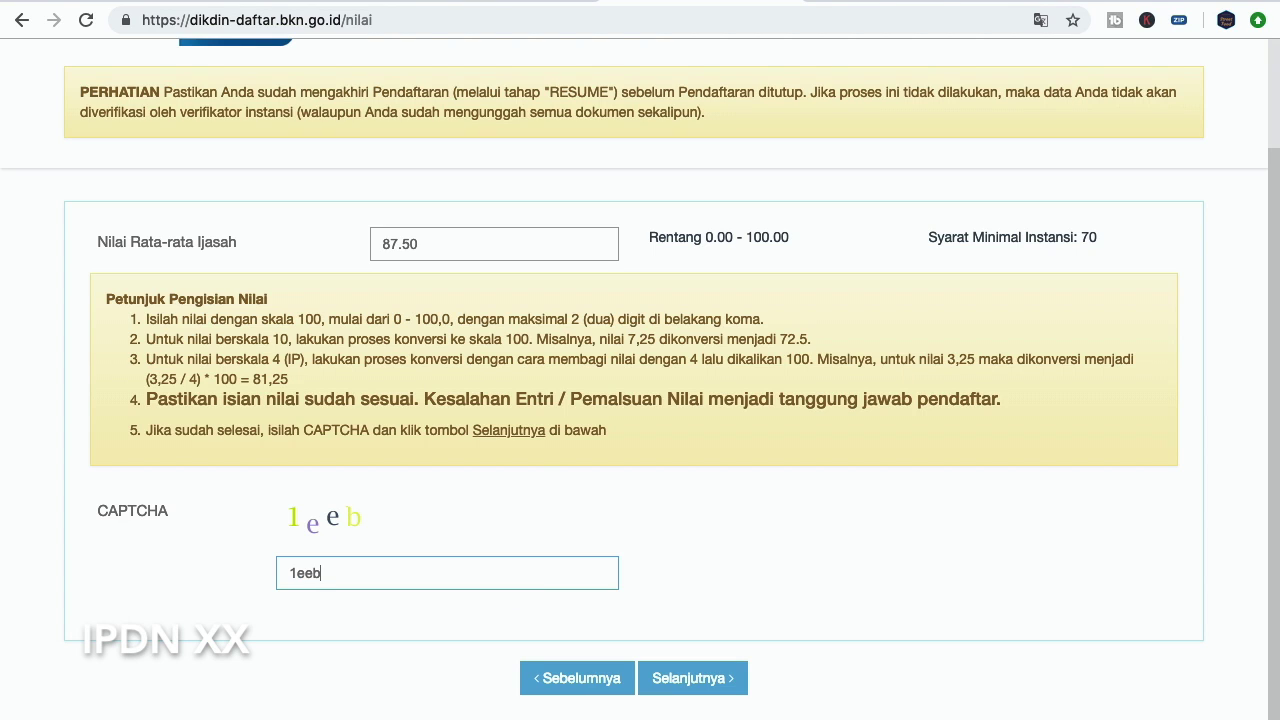
click(718, 686)
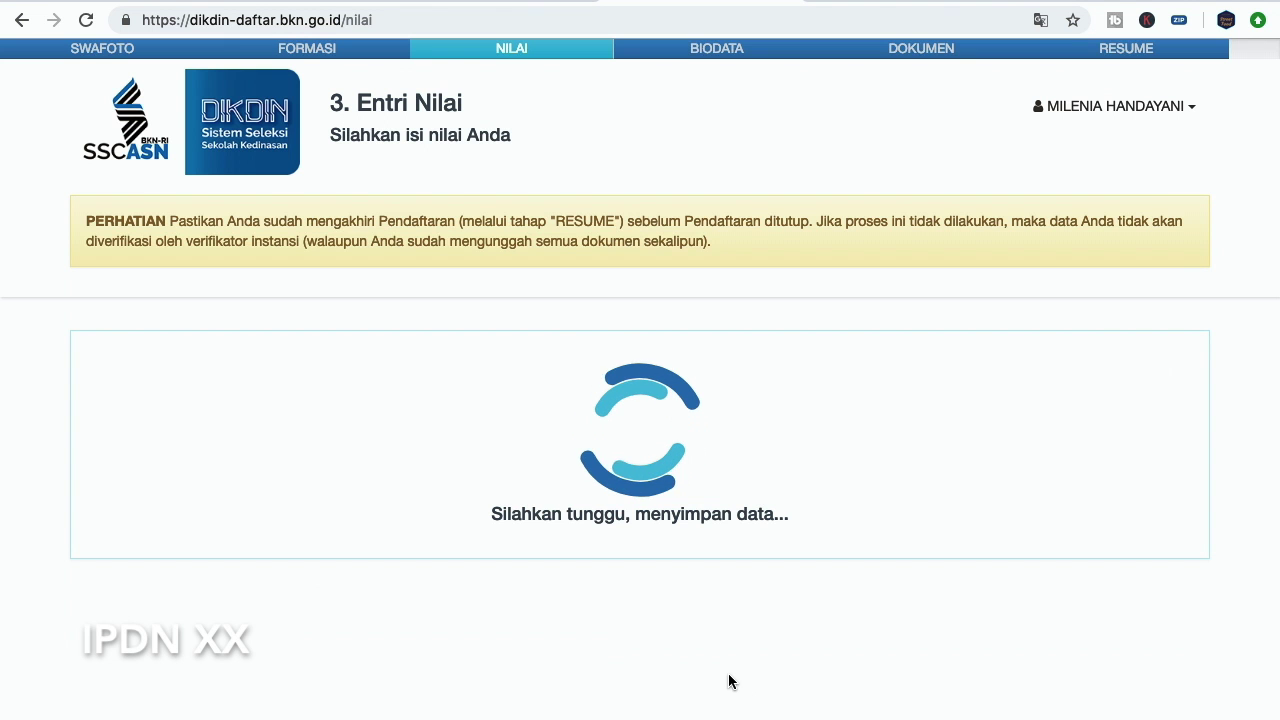
Fill in the domicile address in Alamat Domisili on the Pengisian Biodata form
scroll(802, 550, down, 3)
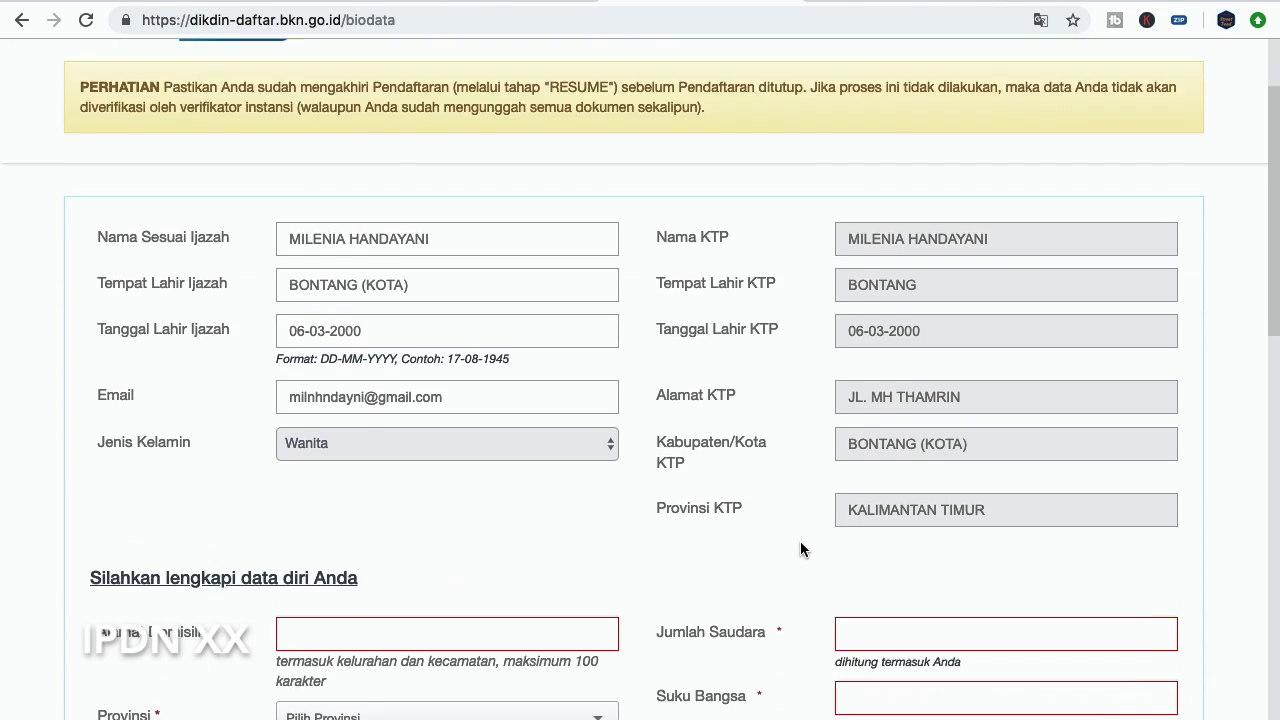
scroll(800, 549, up, 3)
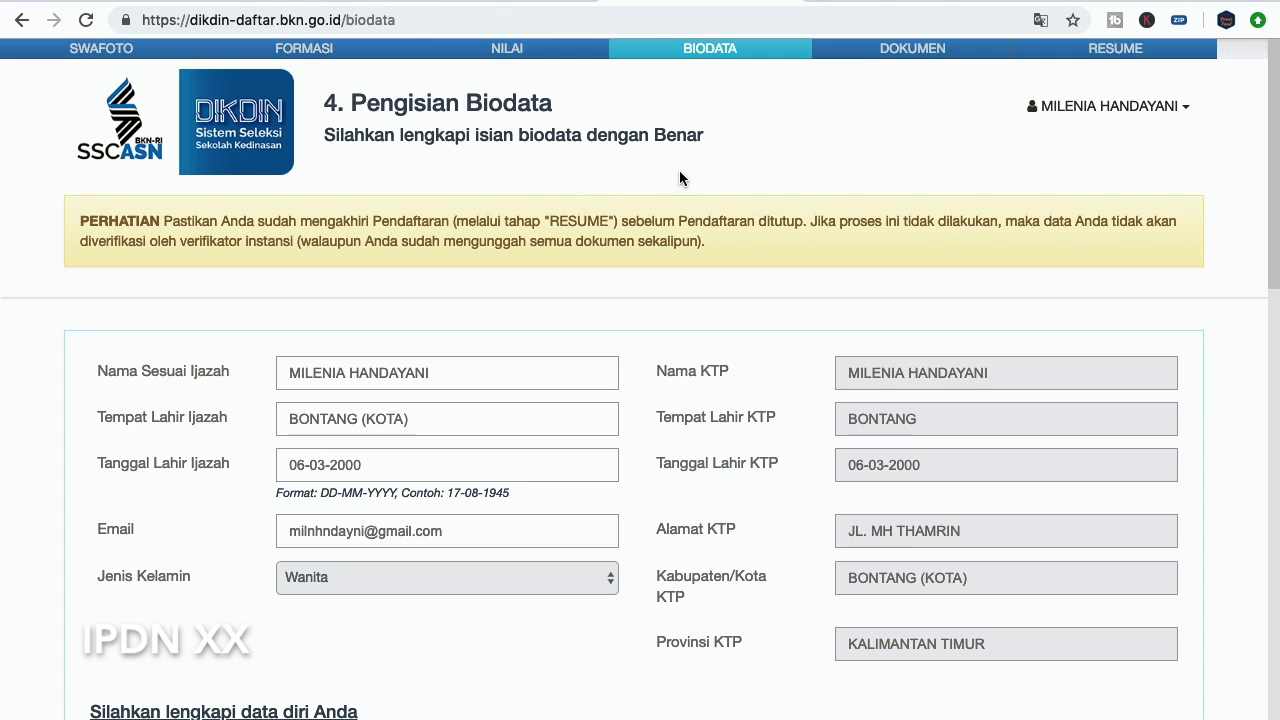
scroll(712, 195, down, 1)
scroll(711, 195, down, 4)
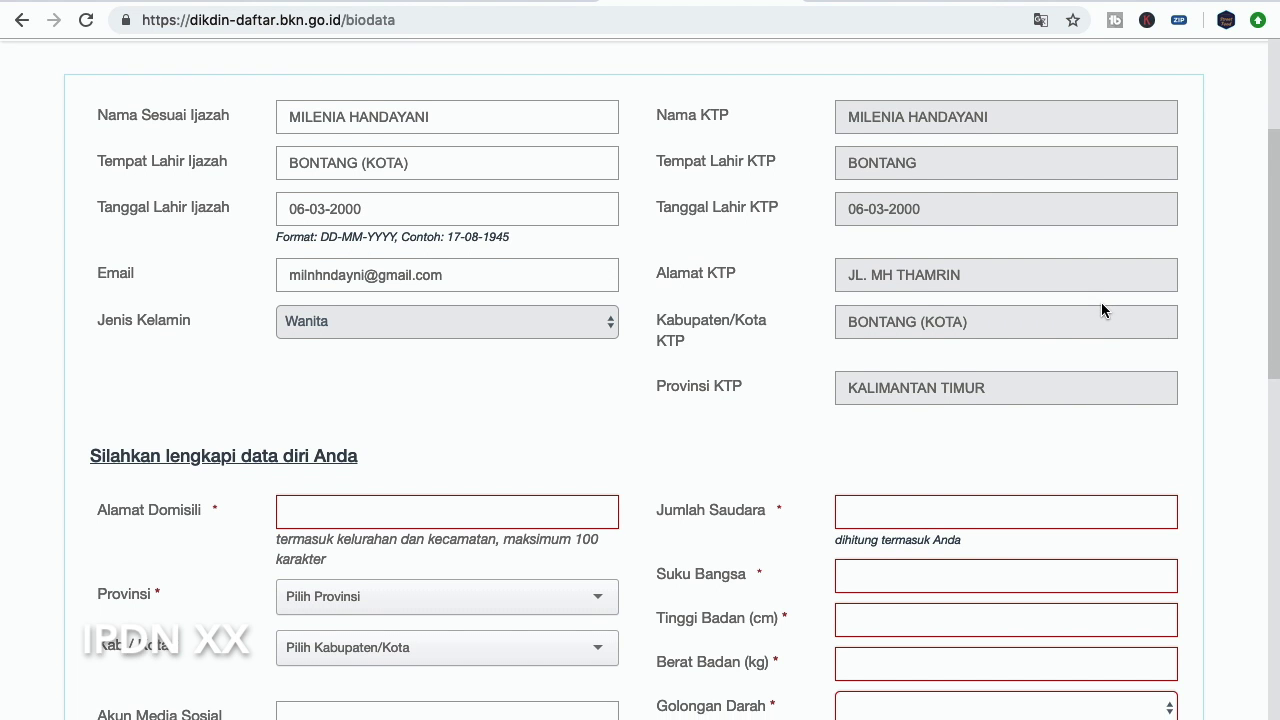
scroll(1102, 303, down, 2)
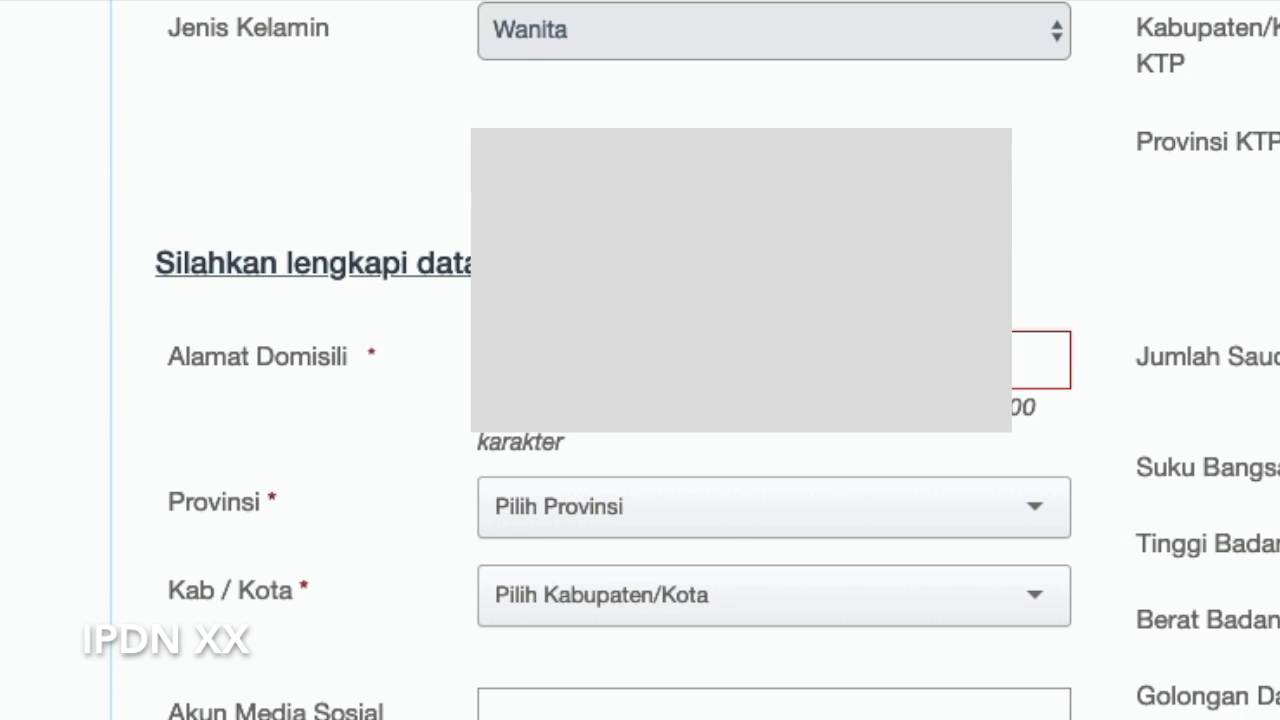
click(1030, 360)
scroll(1086, 229, up, 1)
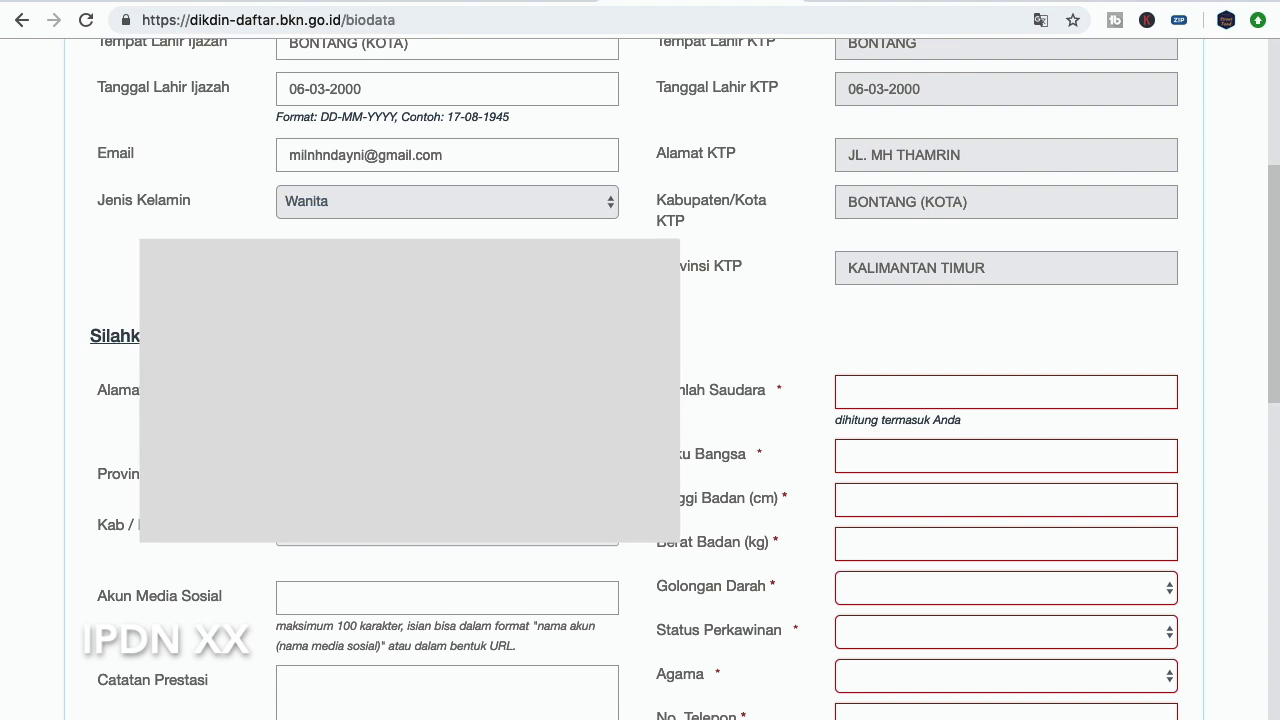
click(500, 497)
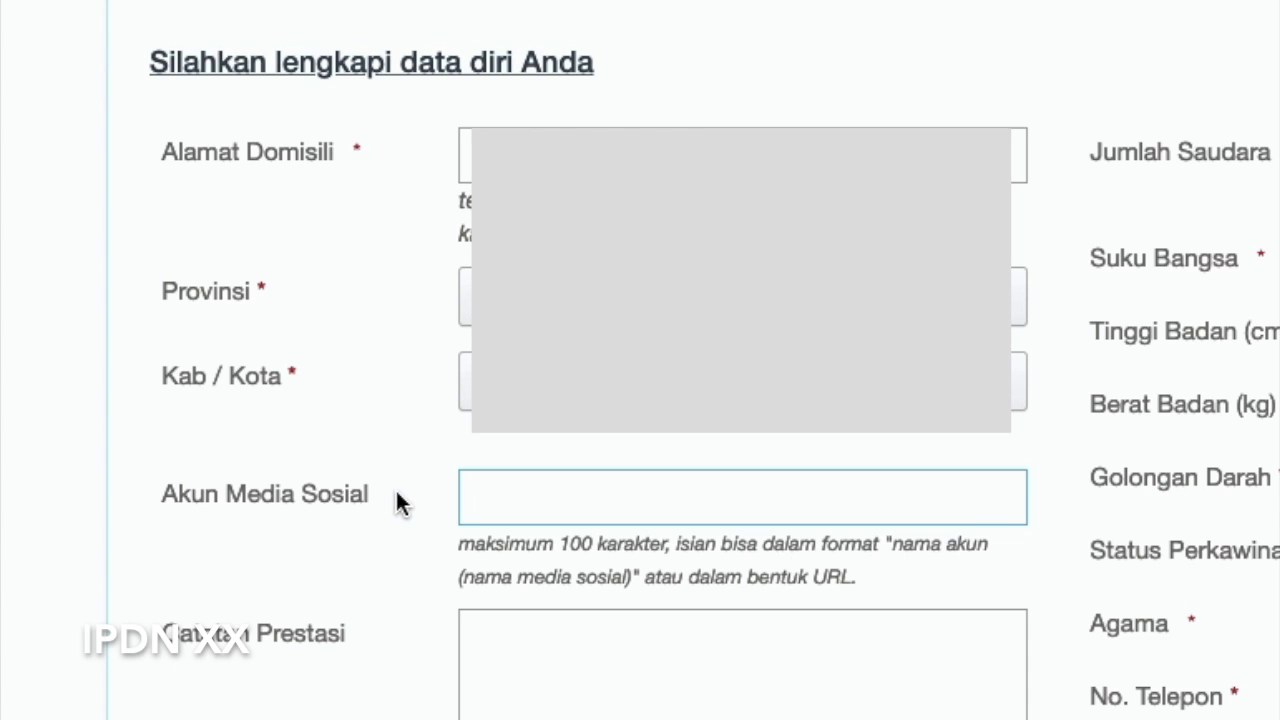
Set the domicile province to KALIMANTAN TIMUR and city to BONTANG (KOTA), then copy the Instagram profile URL
scroll(325, 574, down, 6)
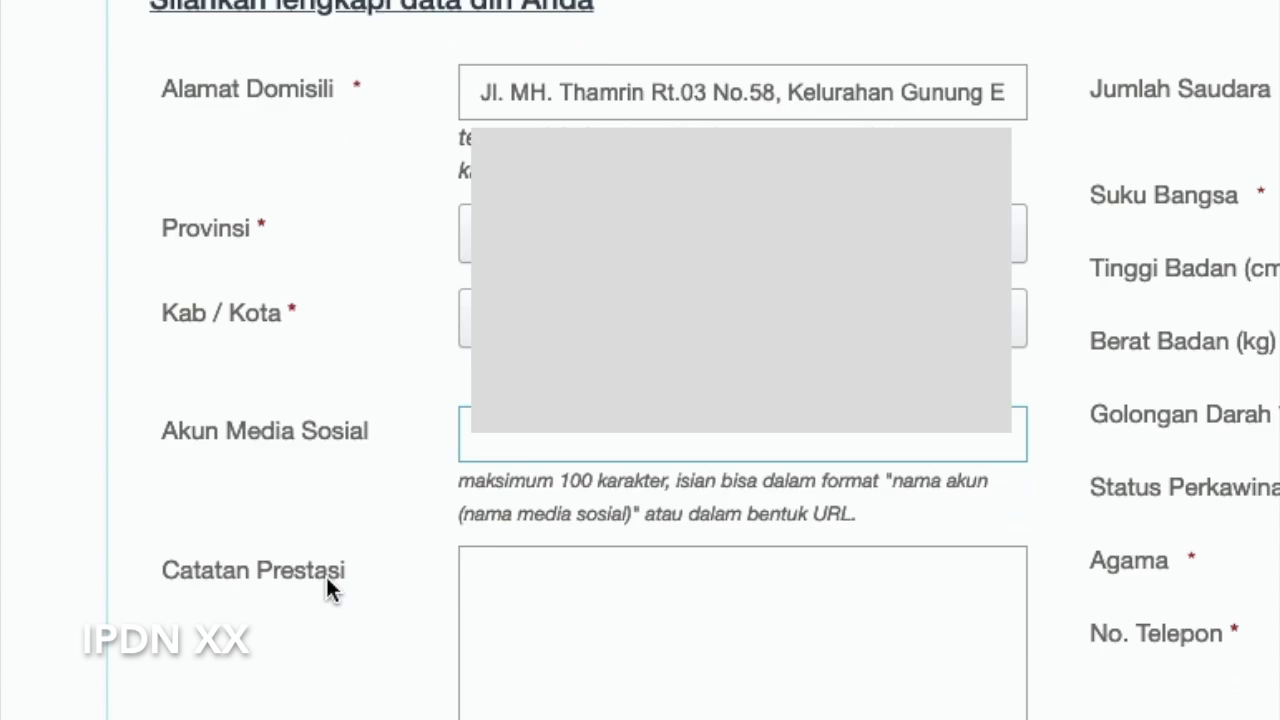
scroll(325, 572, up, 8)
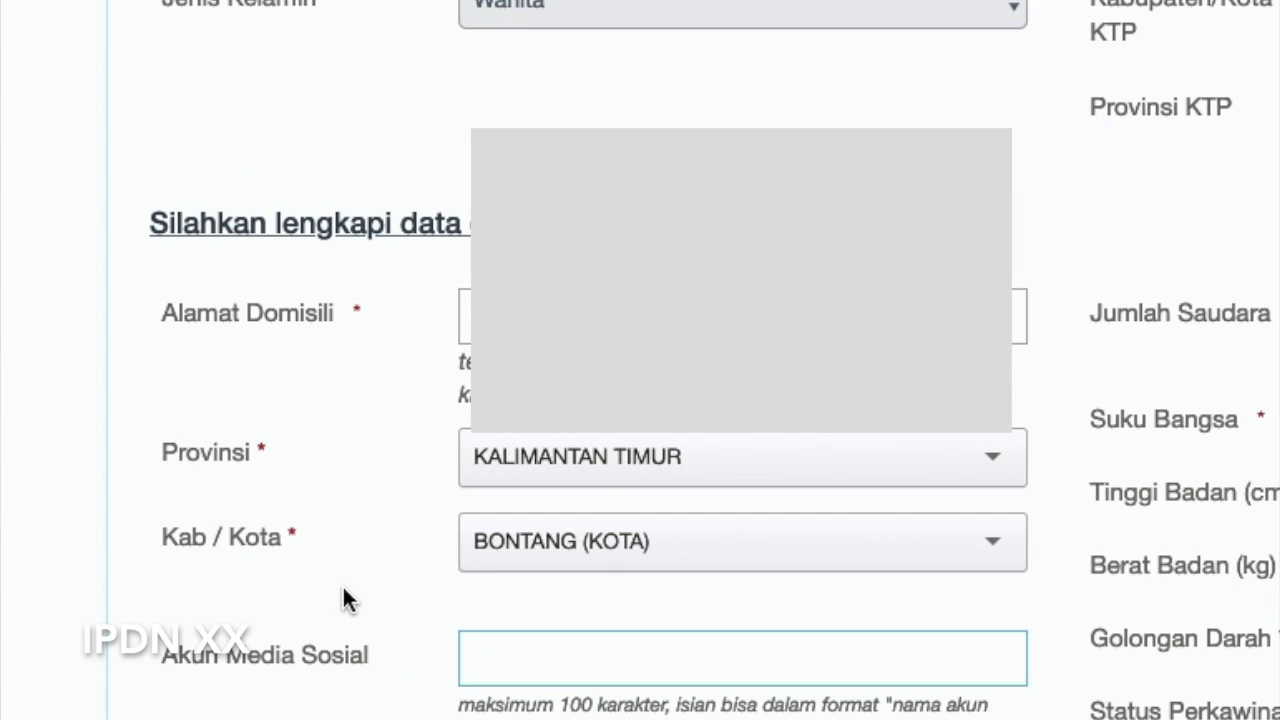
scroll(342, 584, down, 1)
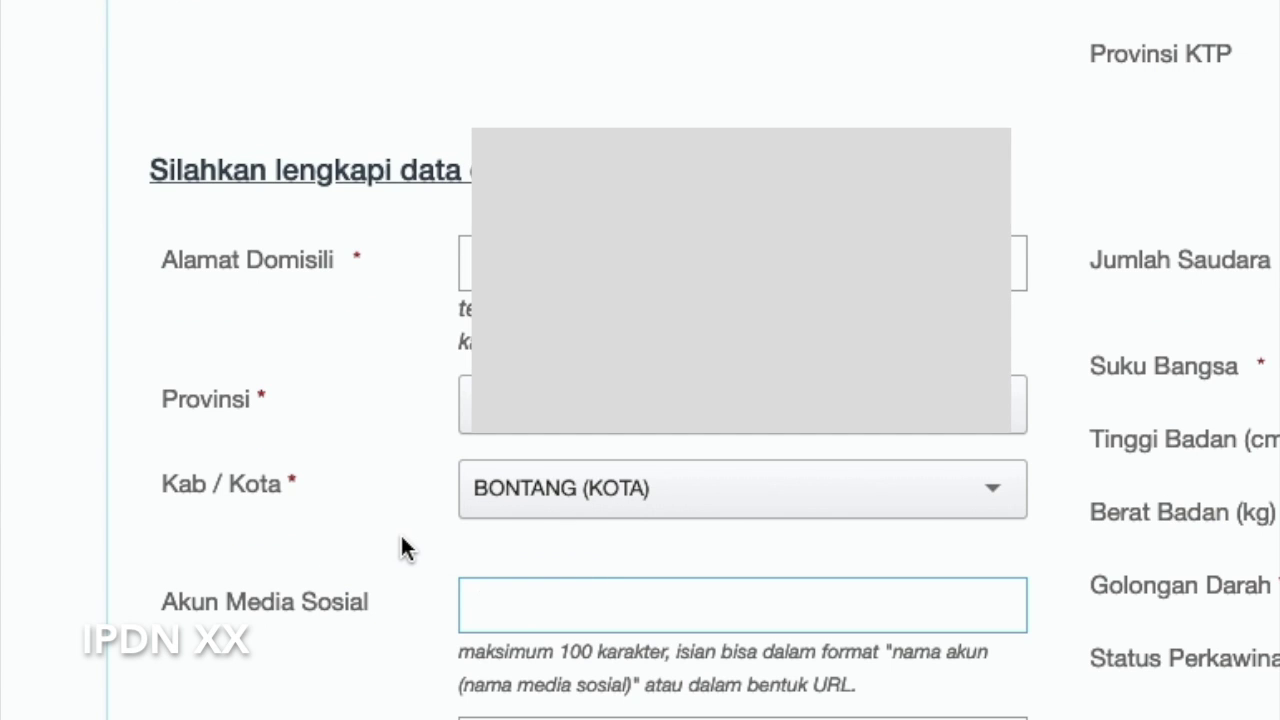
scroll(423, 668, down, 2)
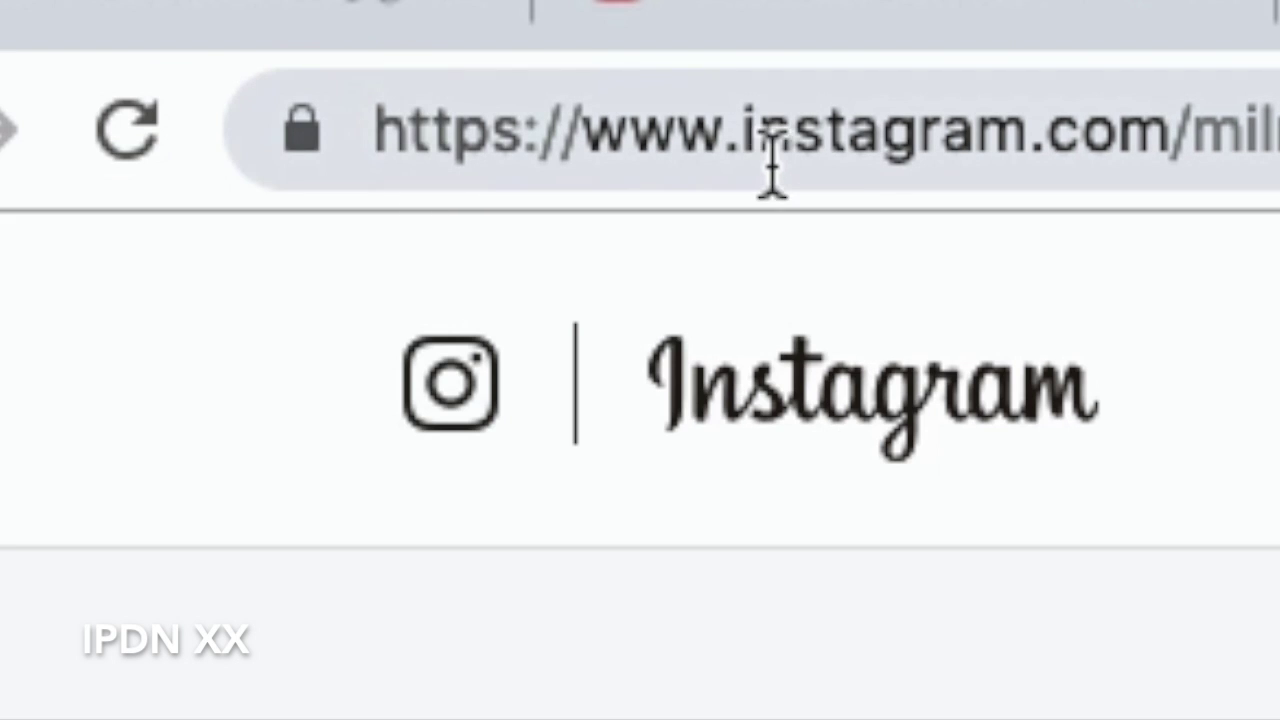
drag(375, 142, 1278, 140)
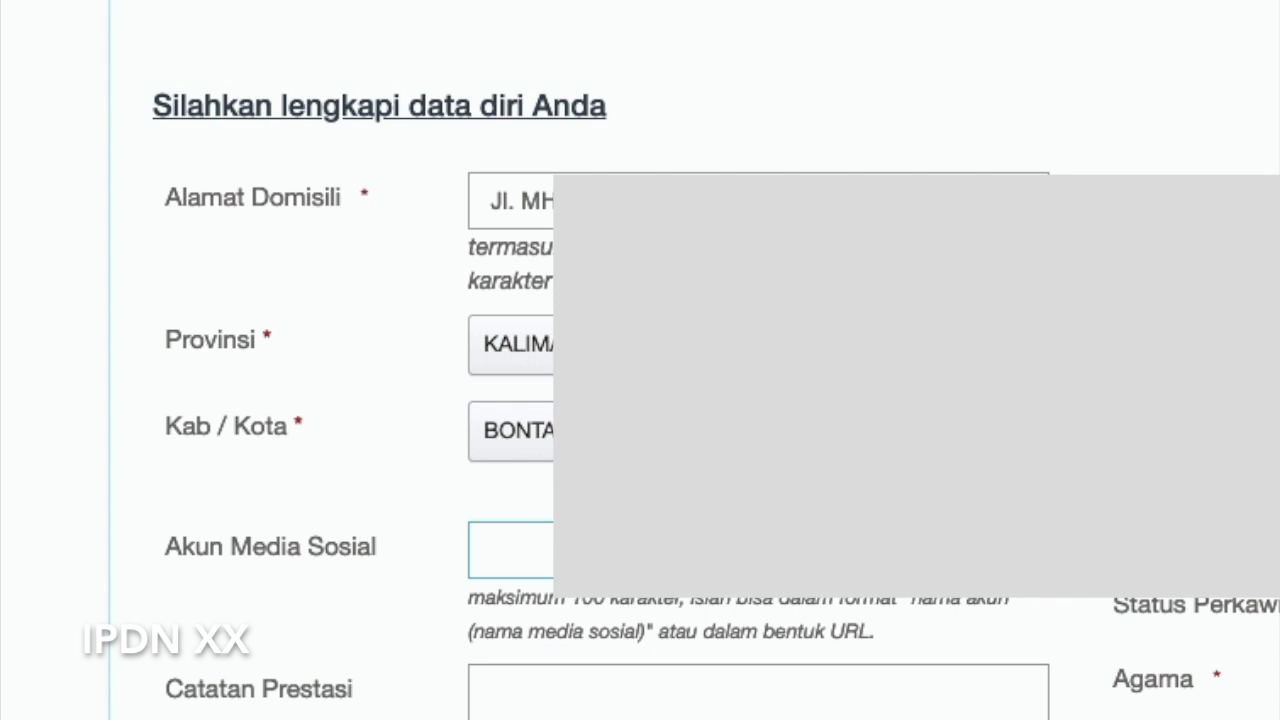
Paste the Instagram profile URL into the Akun Media Sosial field
key(ctrl+v)
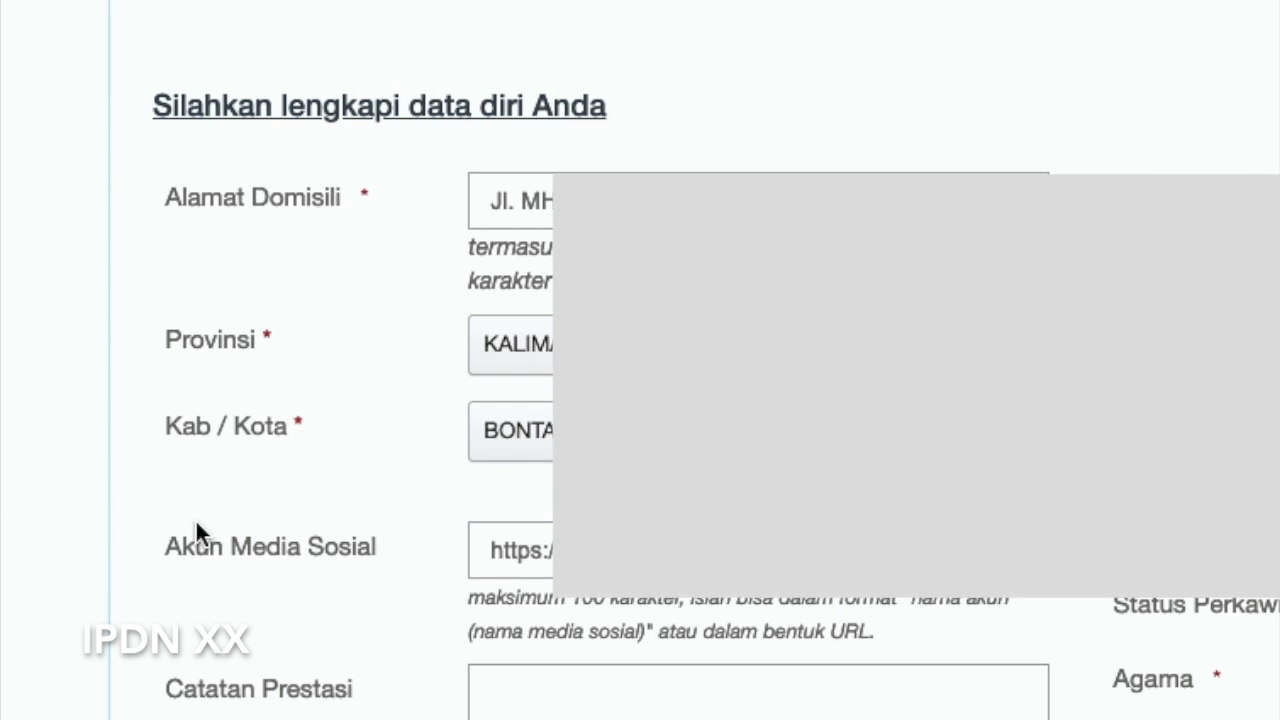
scroll(317, 423, down, 6)
scroll(277, 411, up, 3)
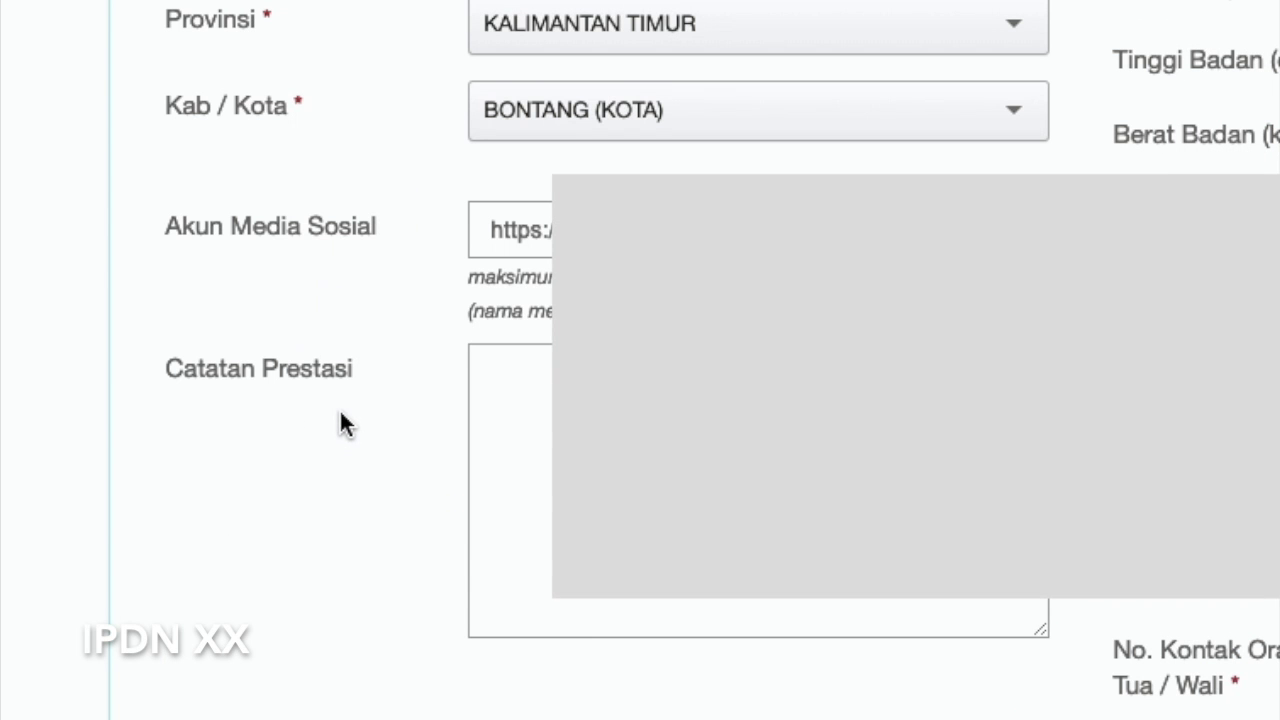
scroll(339, 408, down, 1)
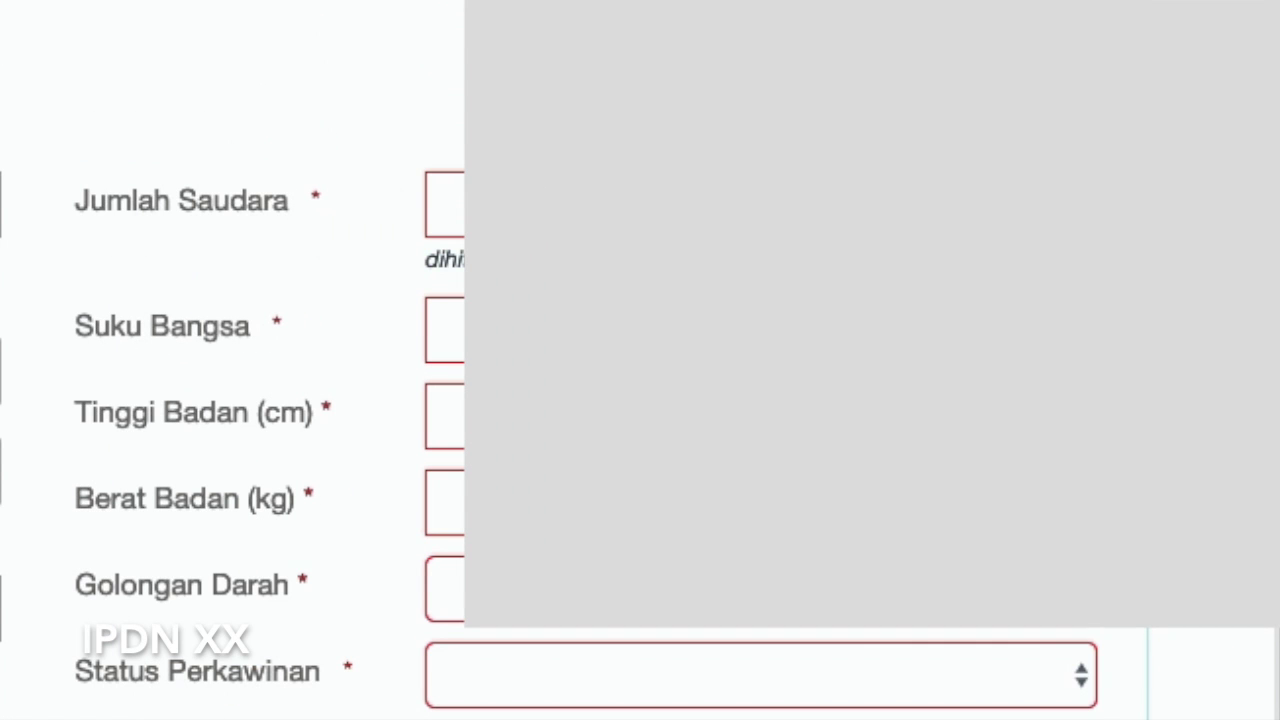
Enter 2 siblings, the ethnicity and remaining biodata, then submit with CAPTCHA 5b64
click(452, 205)
text(2)
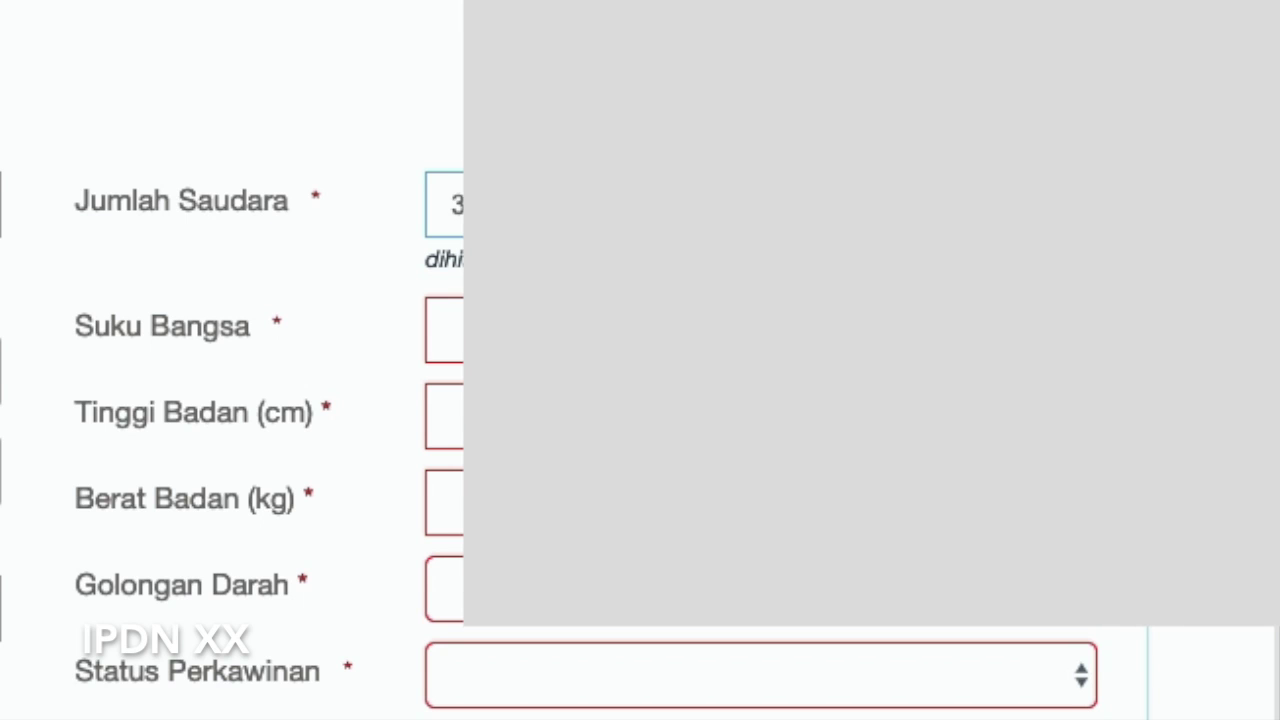
scroll(640, 400, down, 1)
click(218, 268)
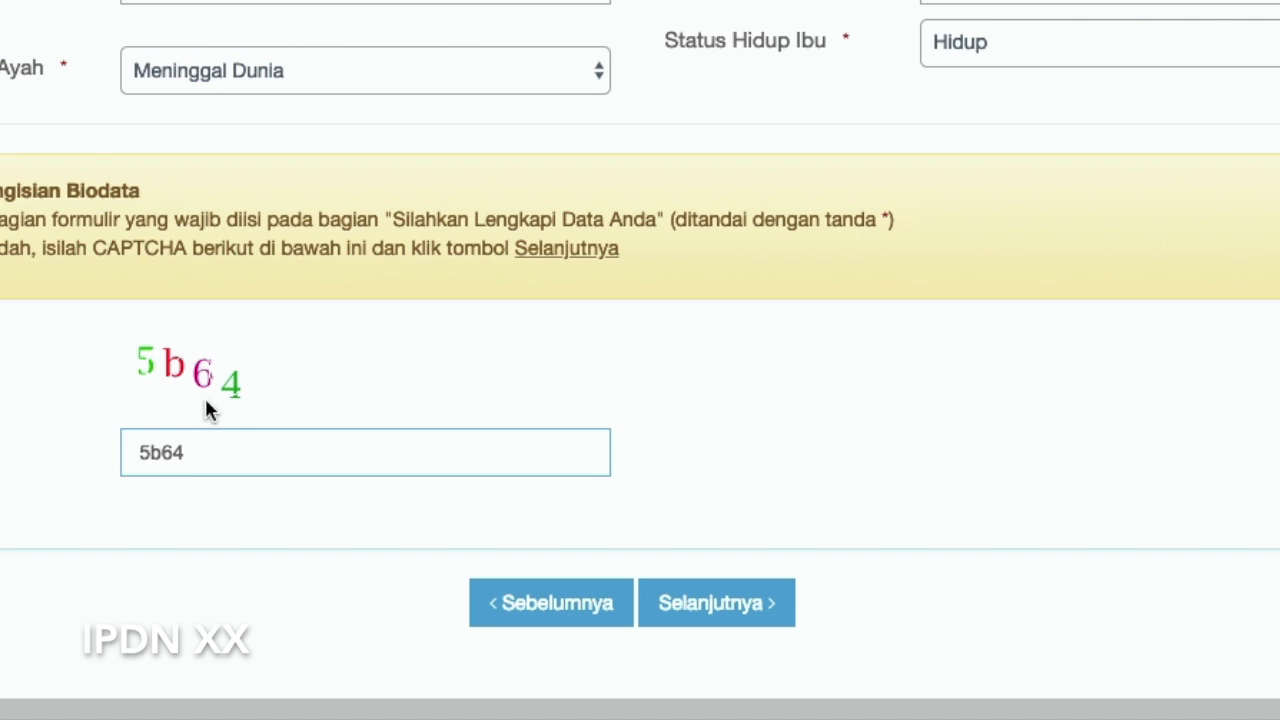
click(777, 620)
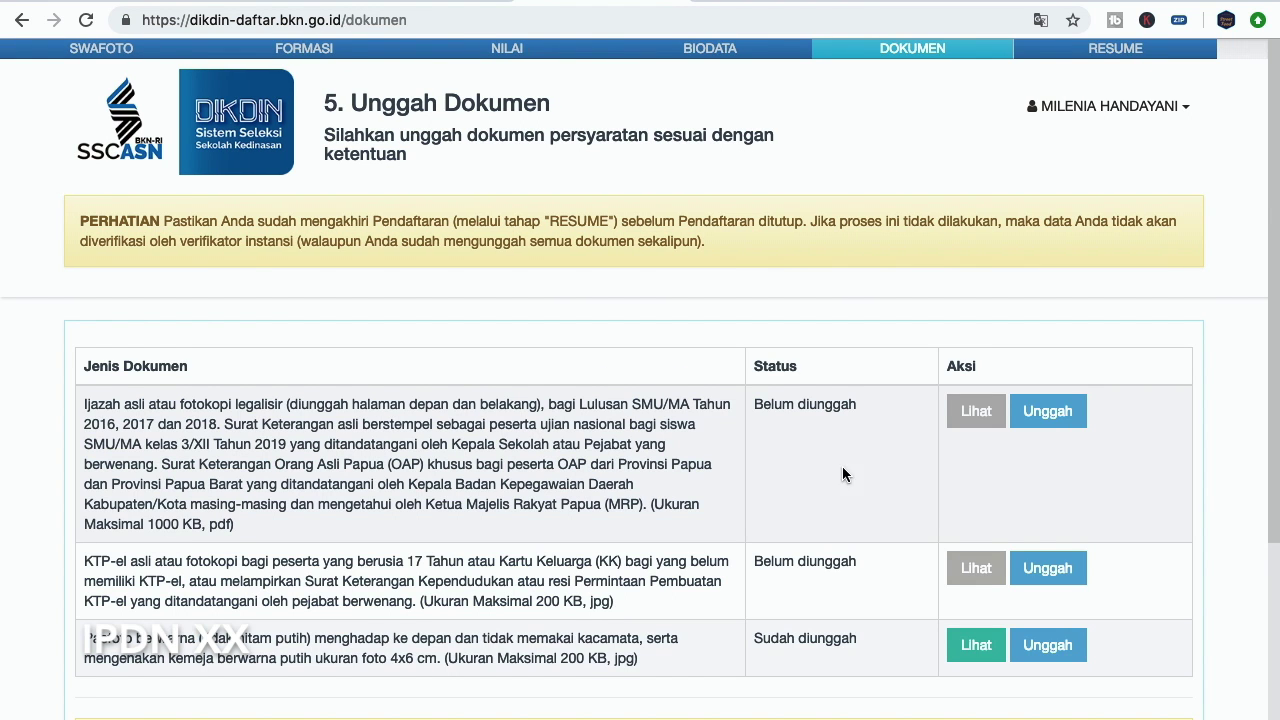
Review the Unggah Dokumen requirements table, where only the pasfoto is marked uploaded
scroll(789, 472, down, 3)
scroll(660, 468, up, 2)
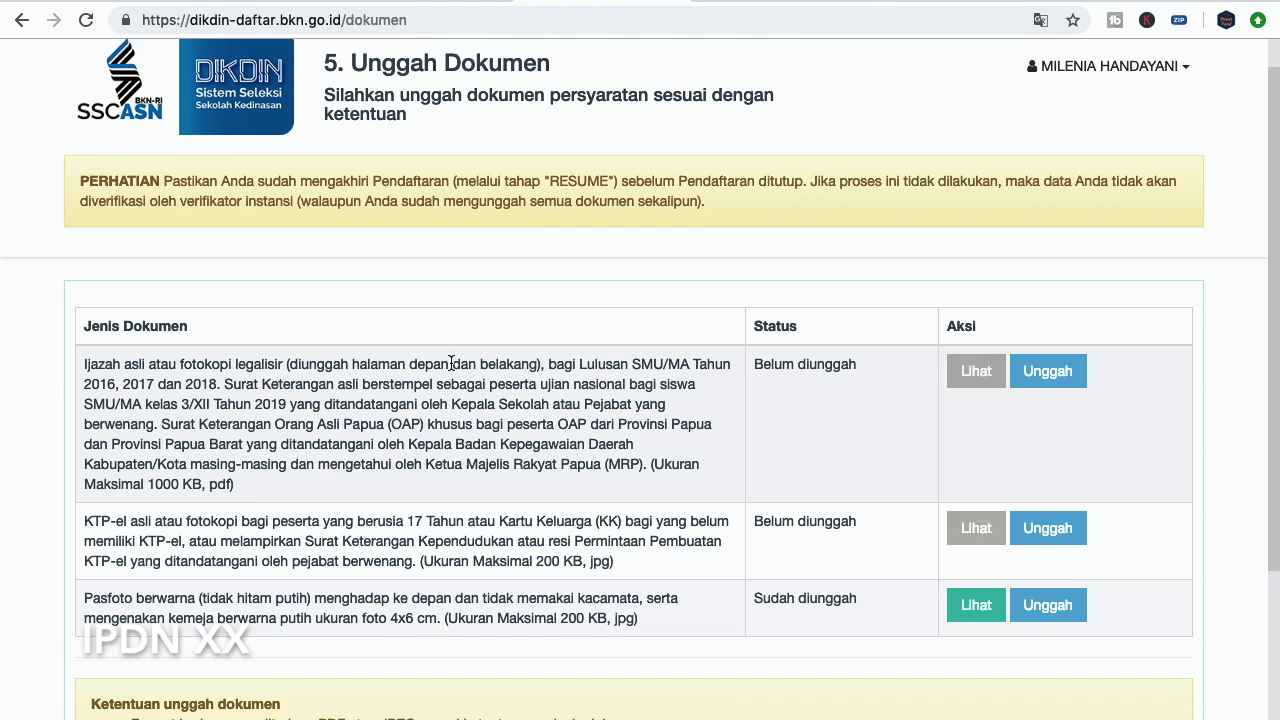
scroll(451, 363, down, 2)
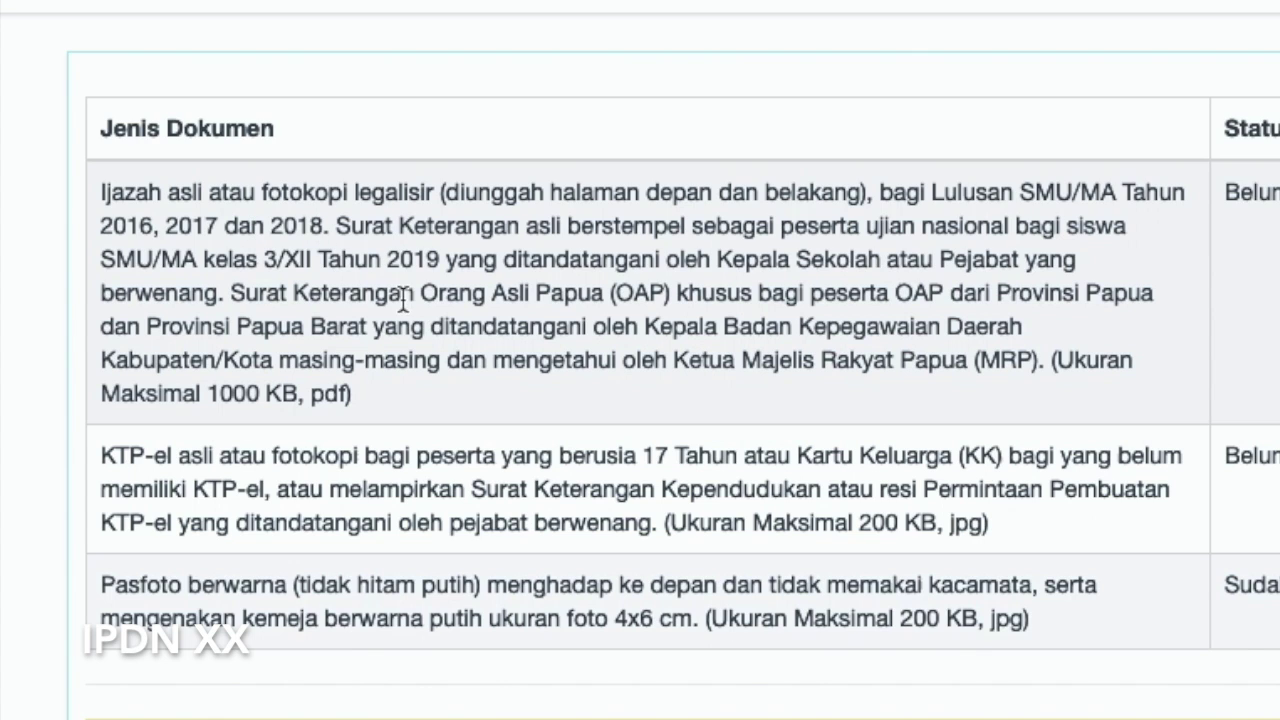
drag(416, 220, 630, 226)
click(636, 226)
drag(335, 226, 688, 230)
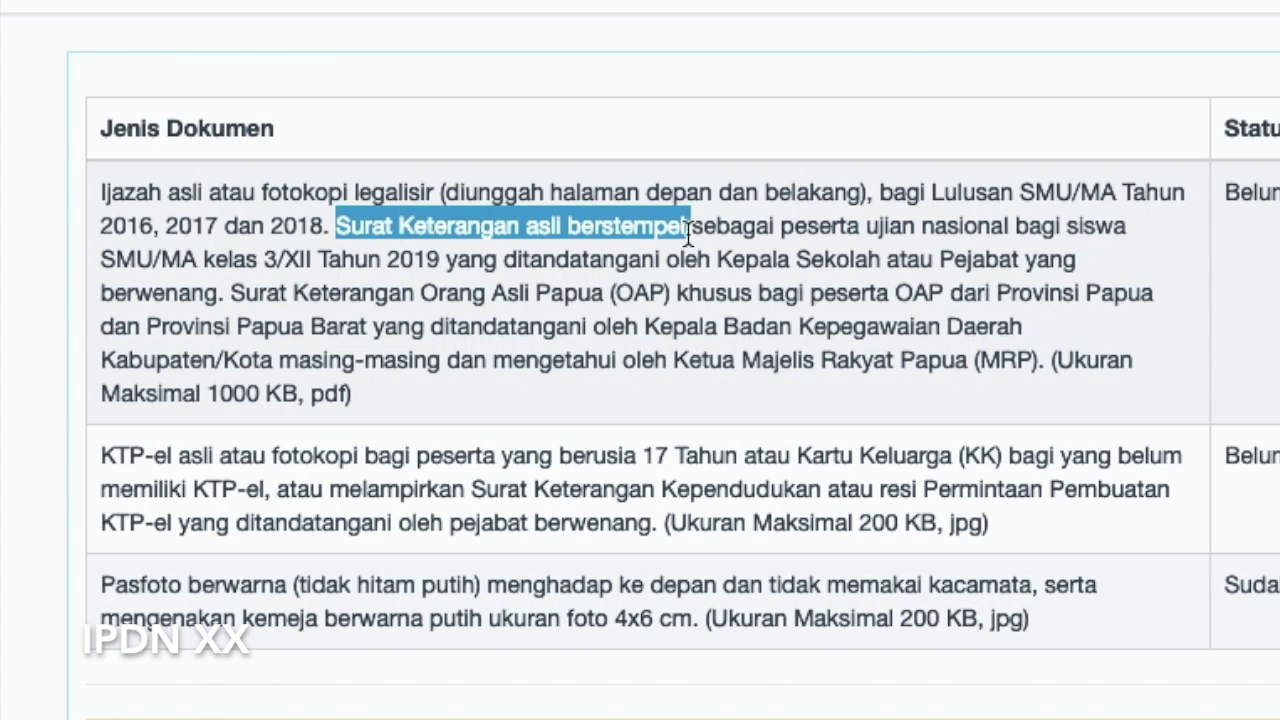
click(782, 250)
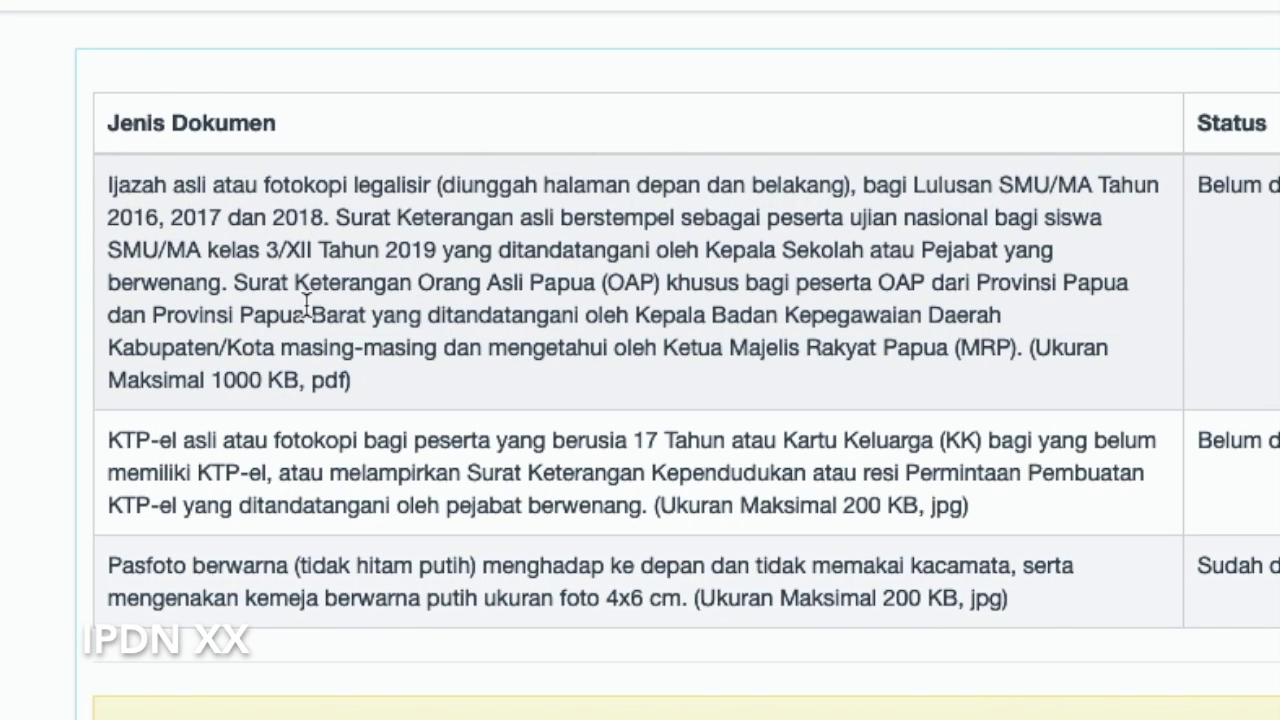
drag(240, 281, 662, 288)
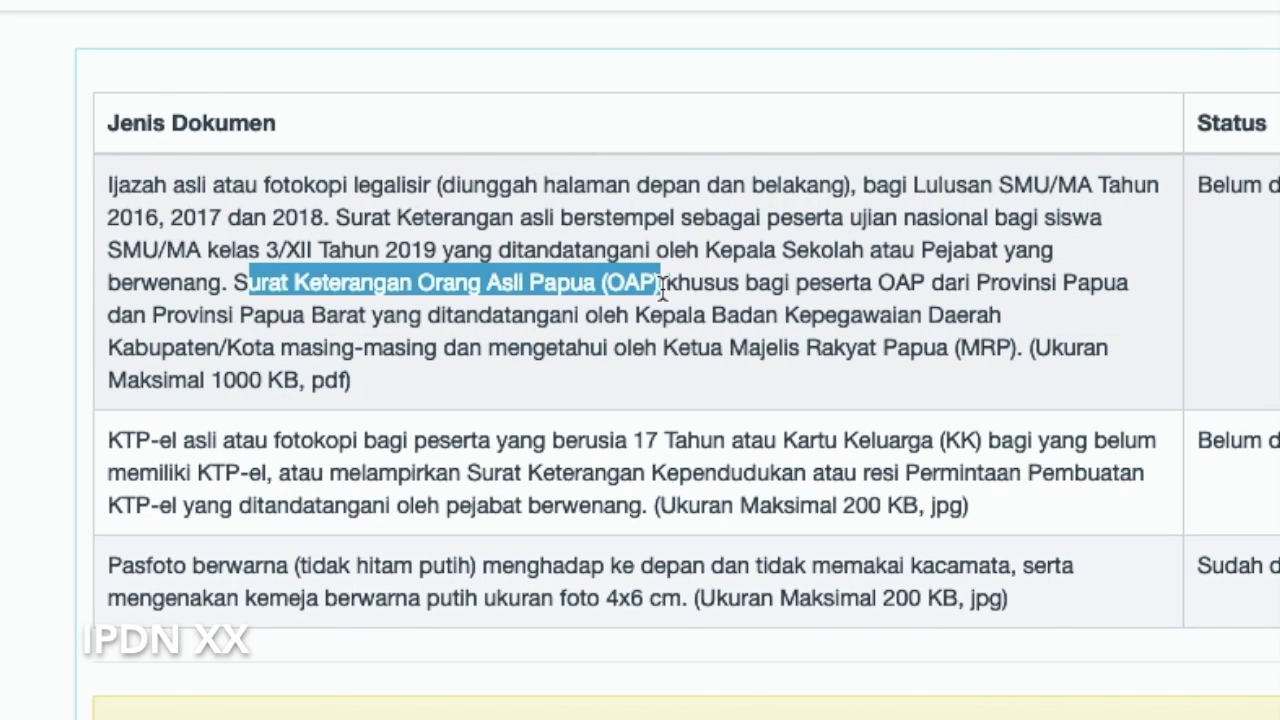
click(702, 329)
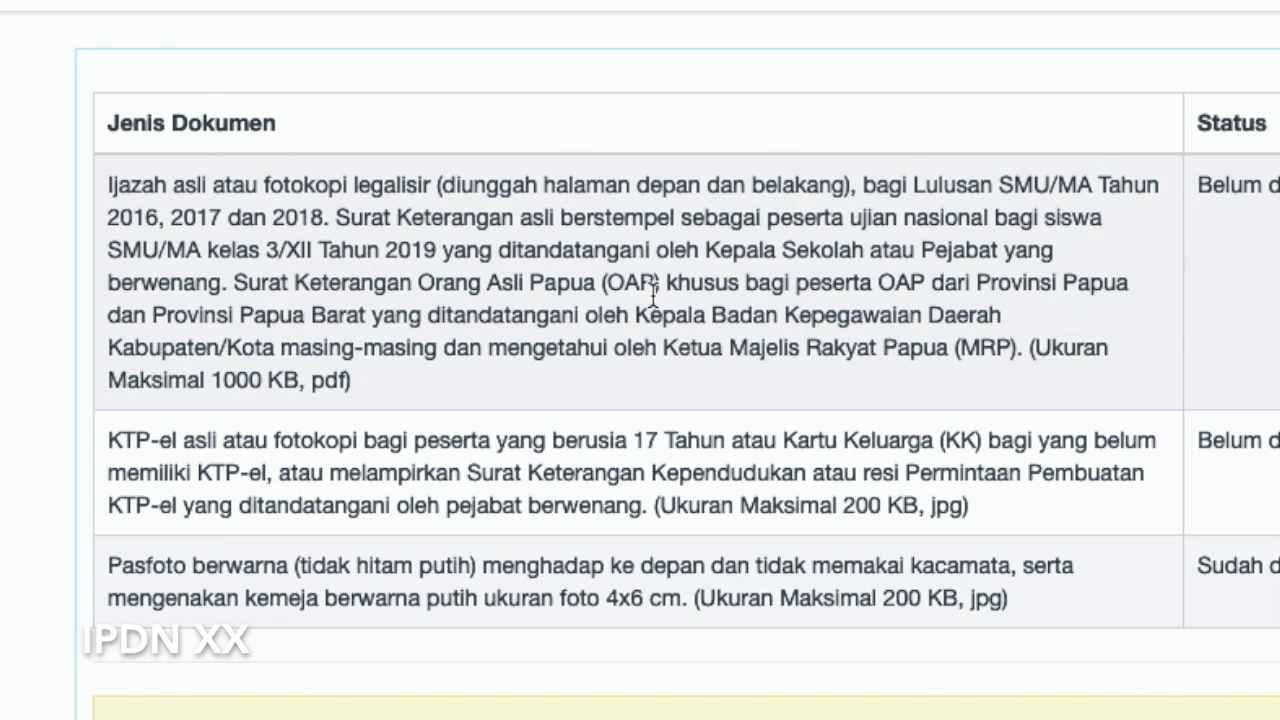
drag(422, 283, 603, 283)
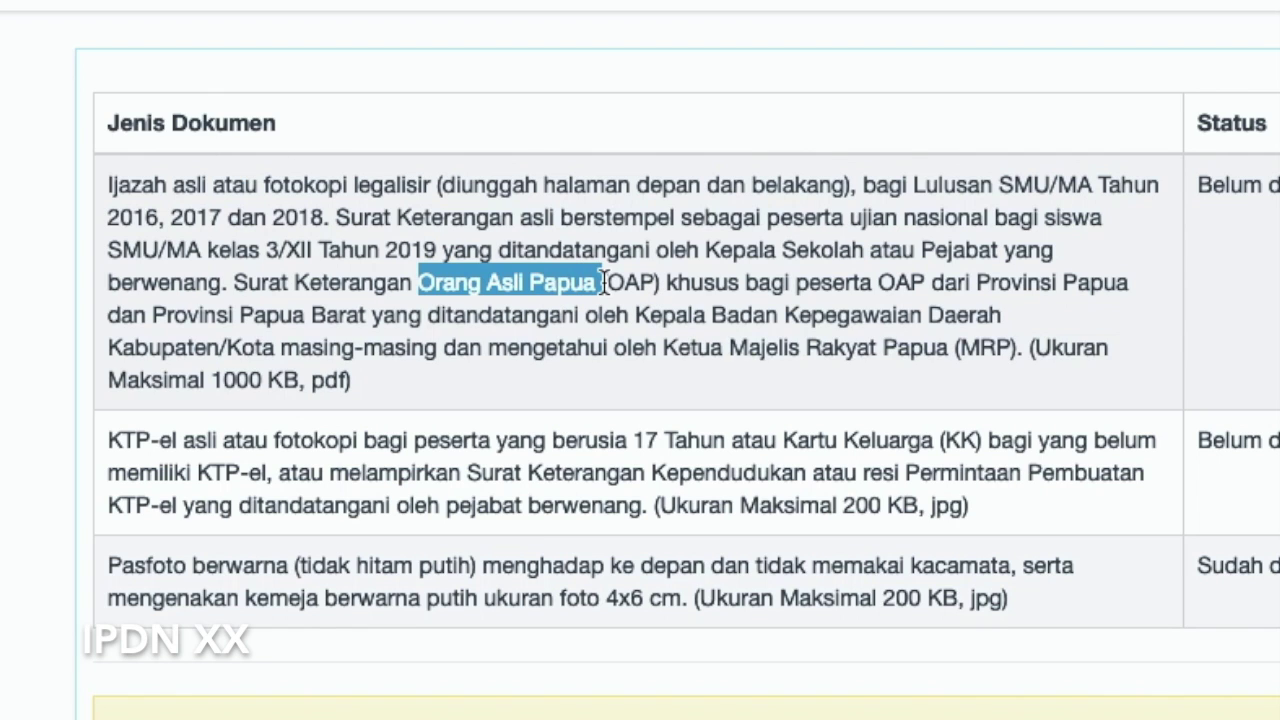
click(832, 313)
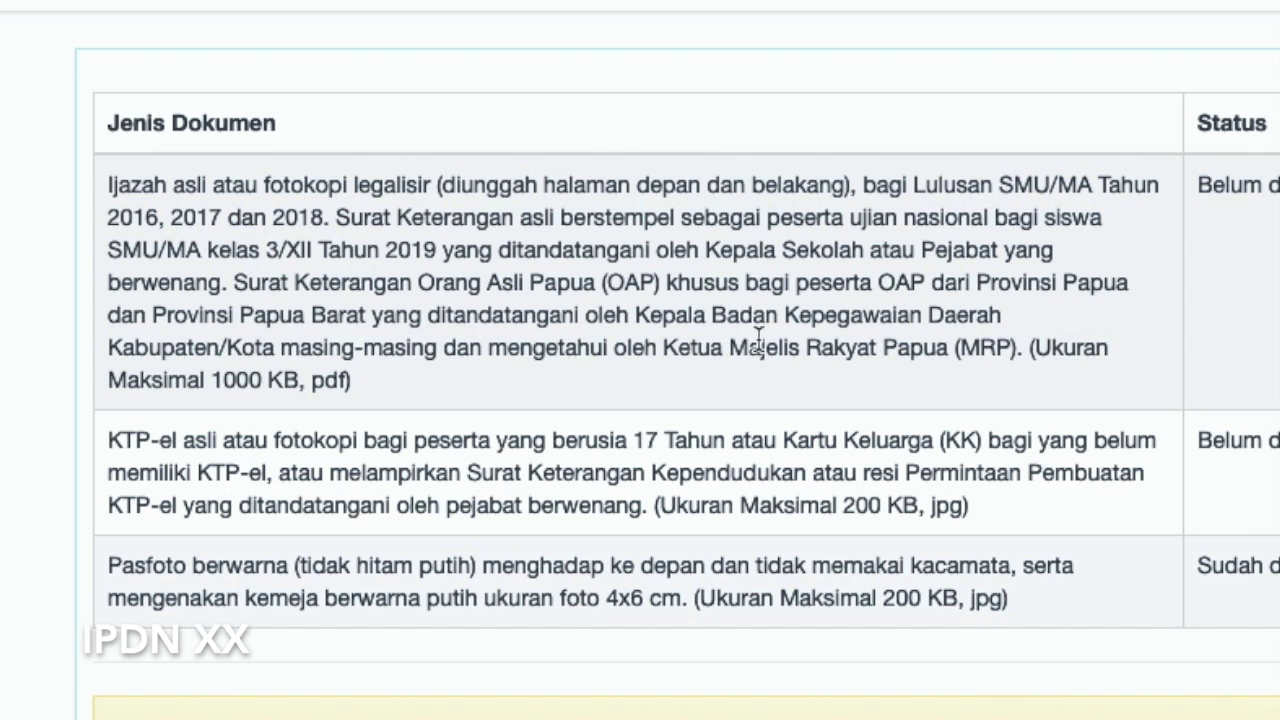
scroll(831, 325, down, 1)
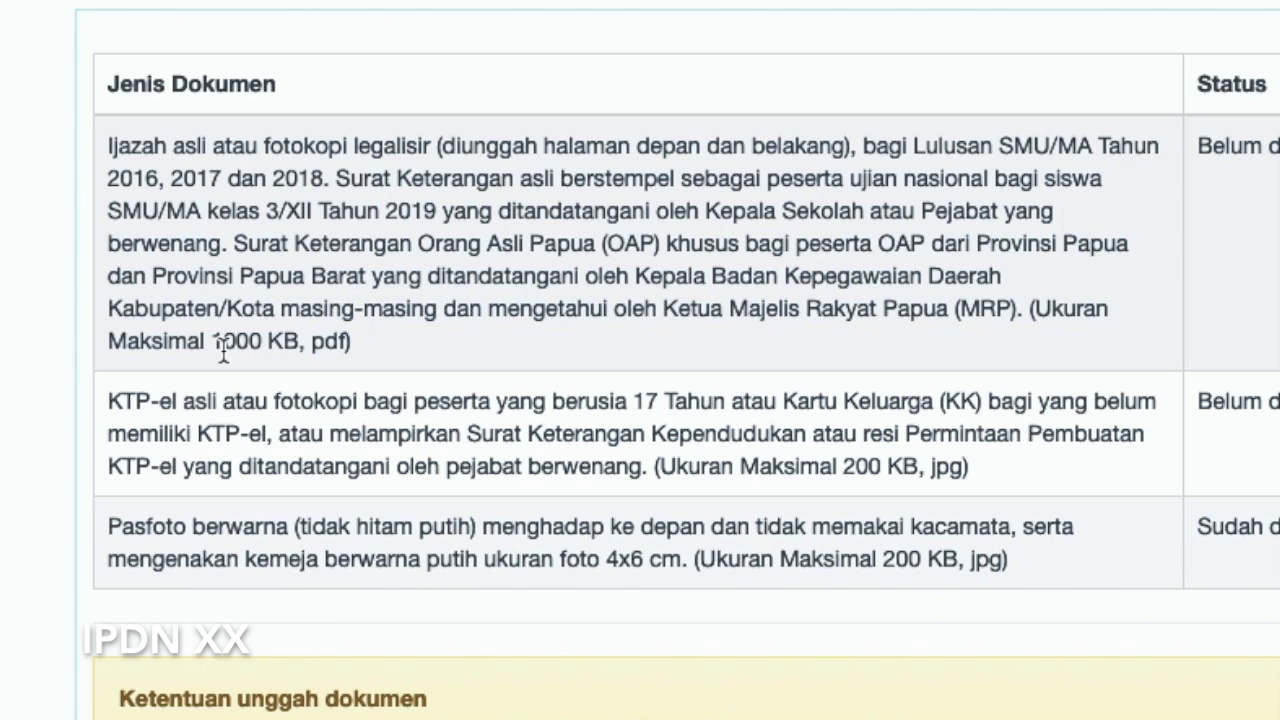
drag(140, 342, 324, 345)
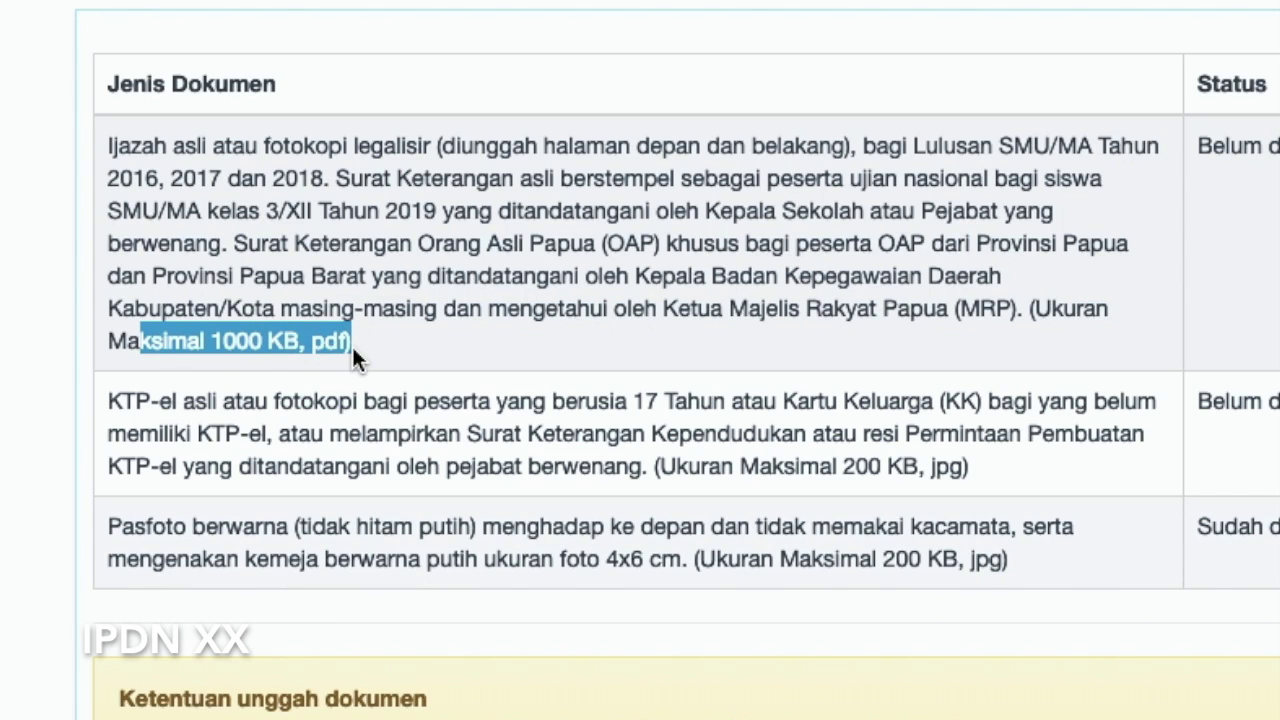
click(398, 360)
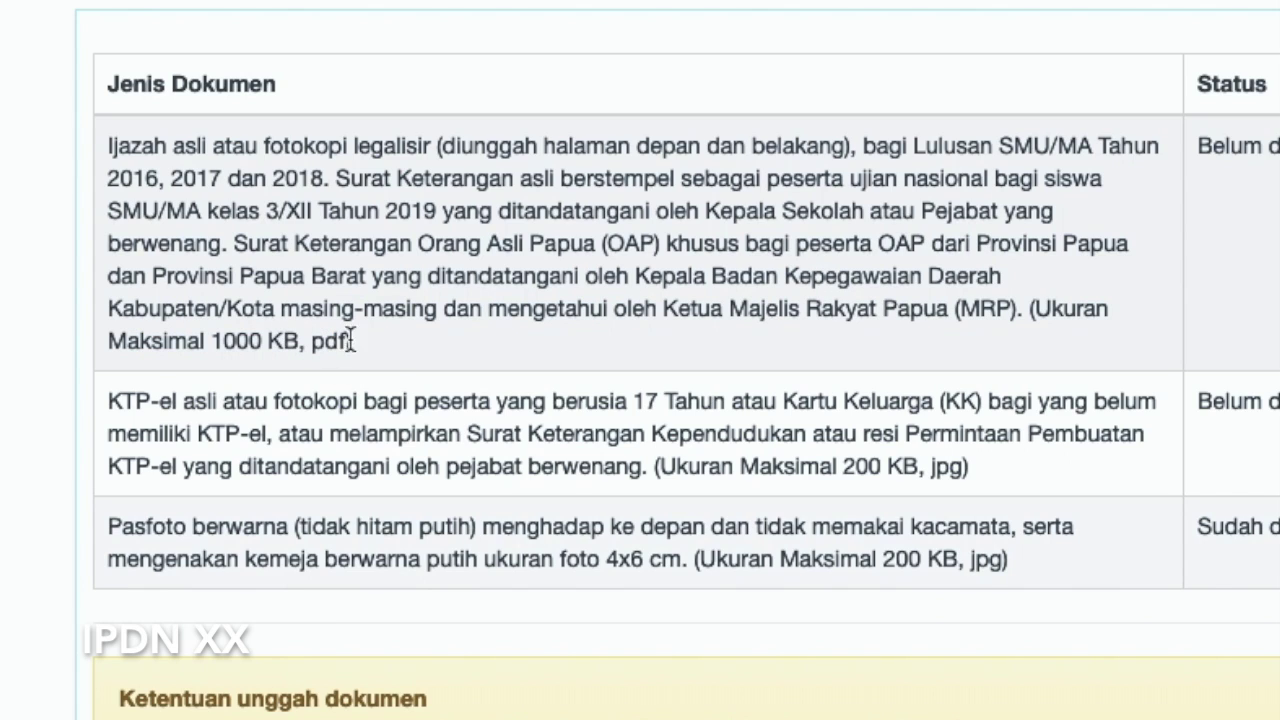
double_click(338, 342)
drag(492, 276, 506, 276)
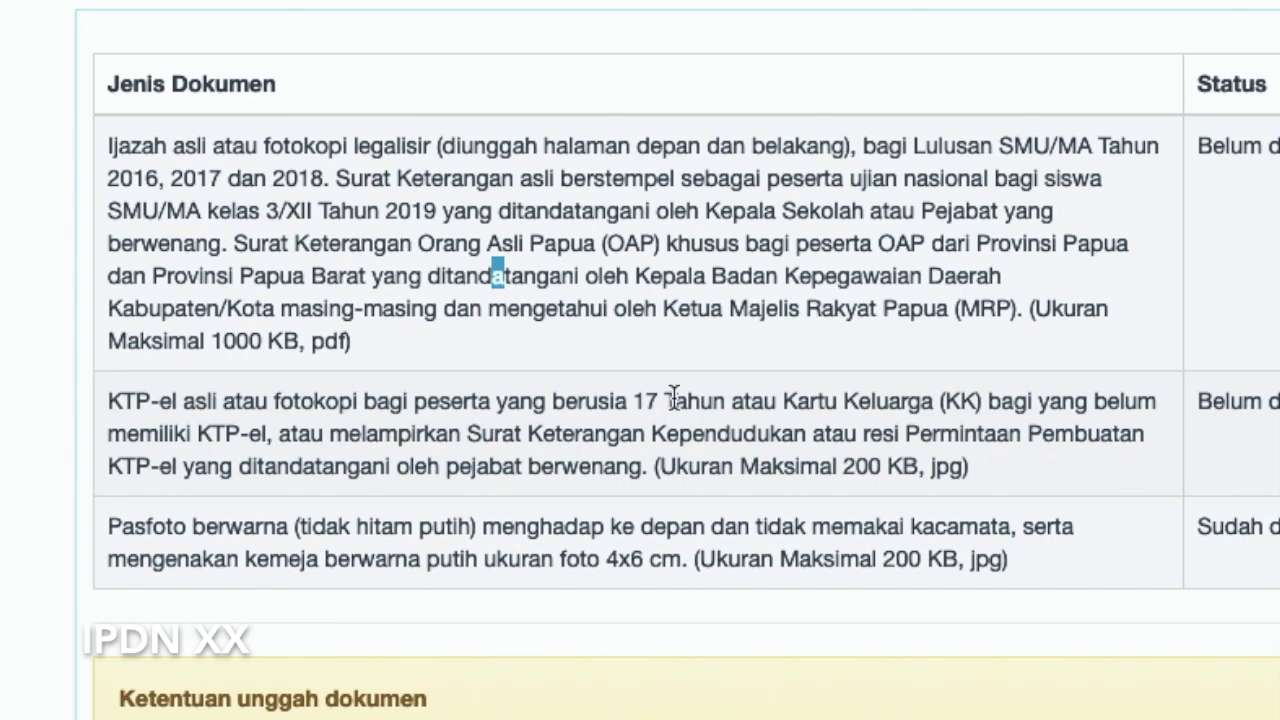
drag(636, 400, 745, 403)
click(826, 418)
drag(832, 433, 966, 432)
click(948, 388)
drag(870, 401, 1028, 392)
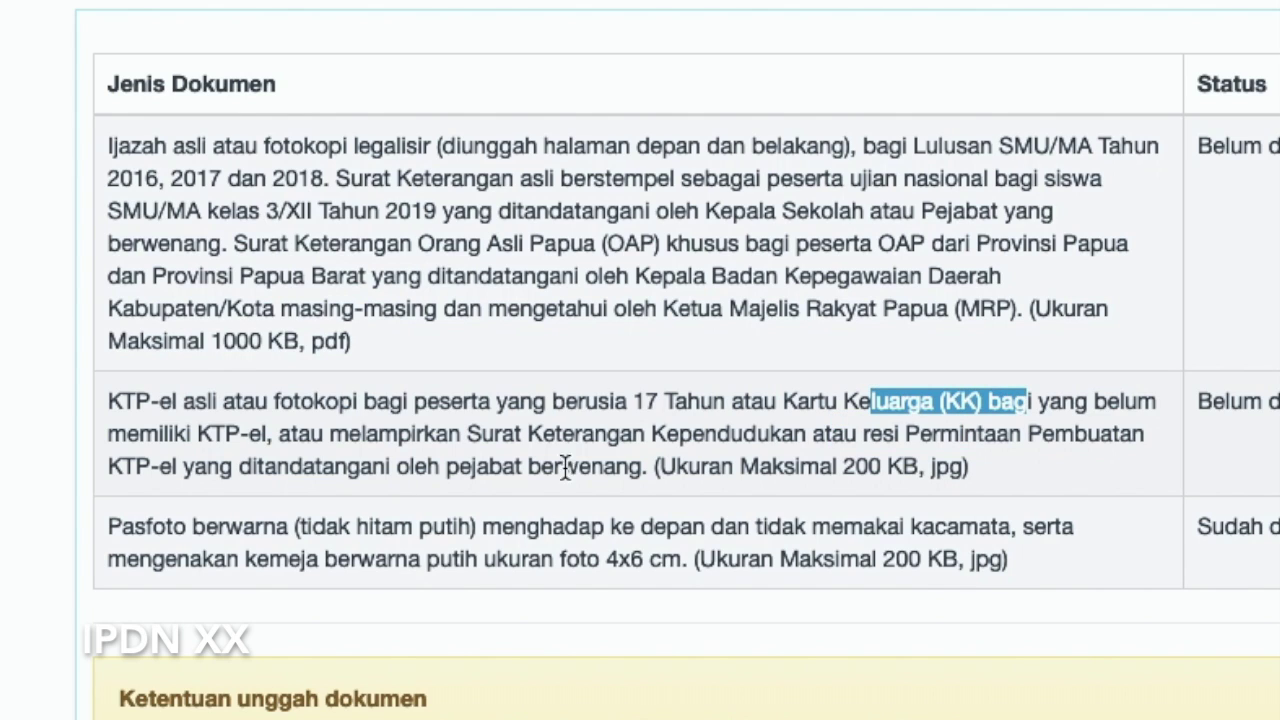
click(396, 440)
drag(463, 434, 491, 436)
click(385, 468)
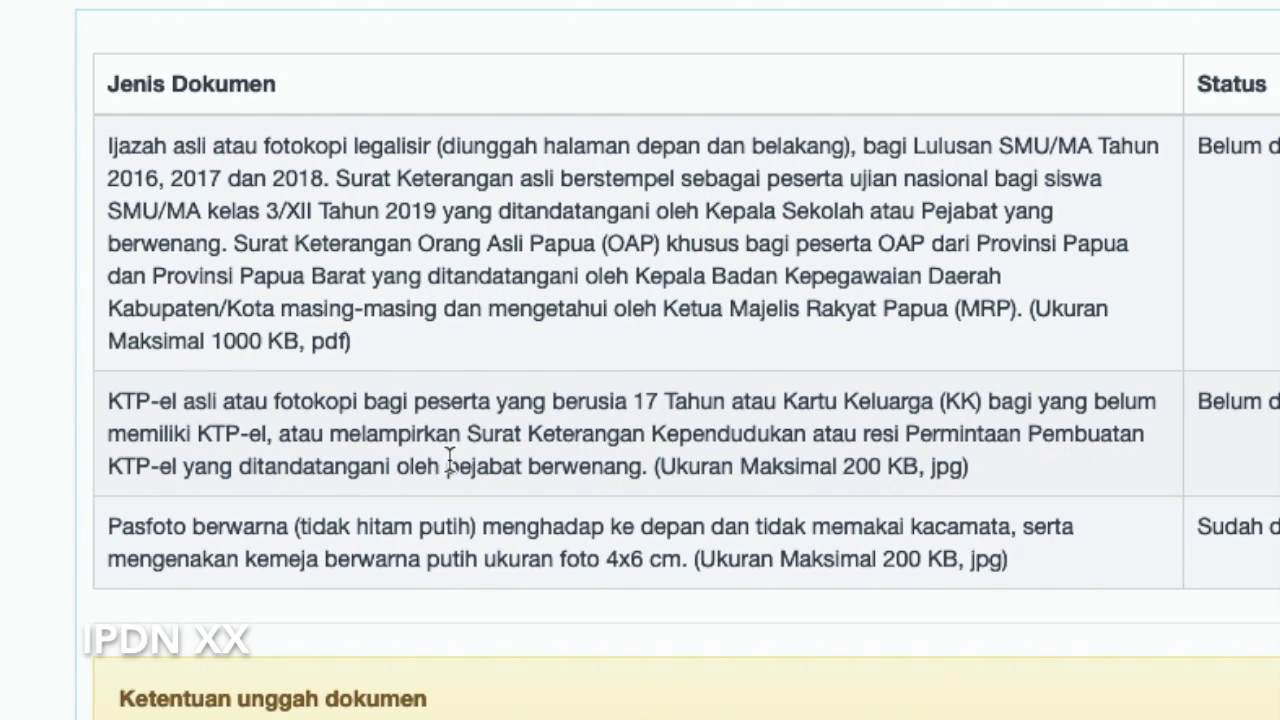
drag(851, 466, 906, 466)
click(874, 480)
double_click(940, 468)
click(984, 484)
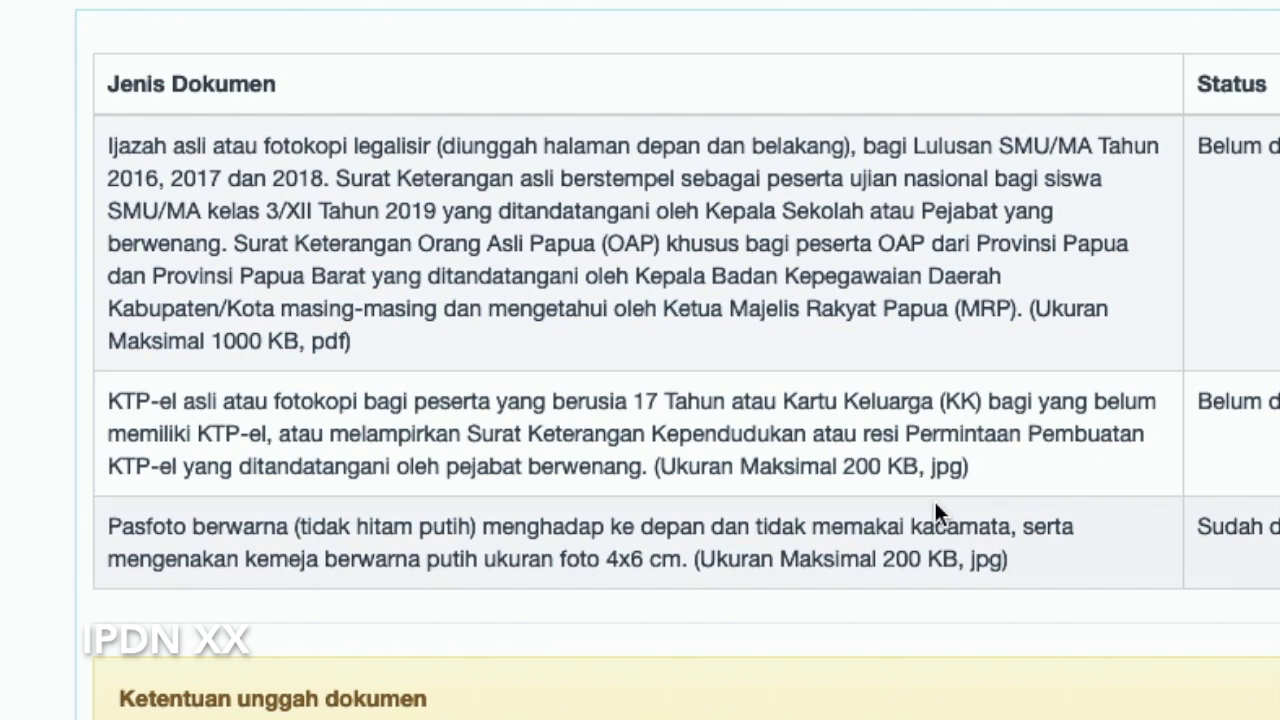
scroll(580, 543, down, 1)
scroll(580, 543, down, 1)
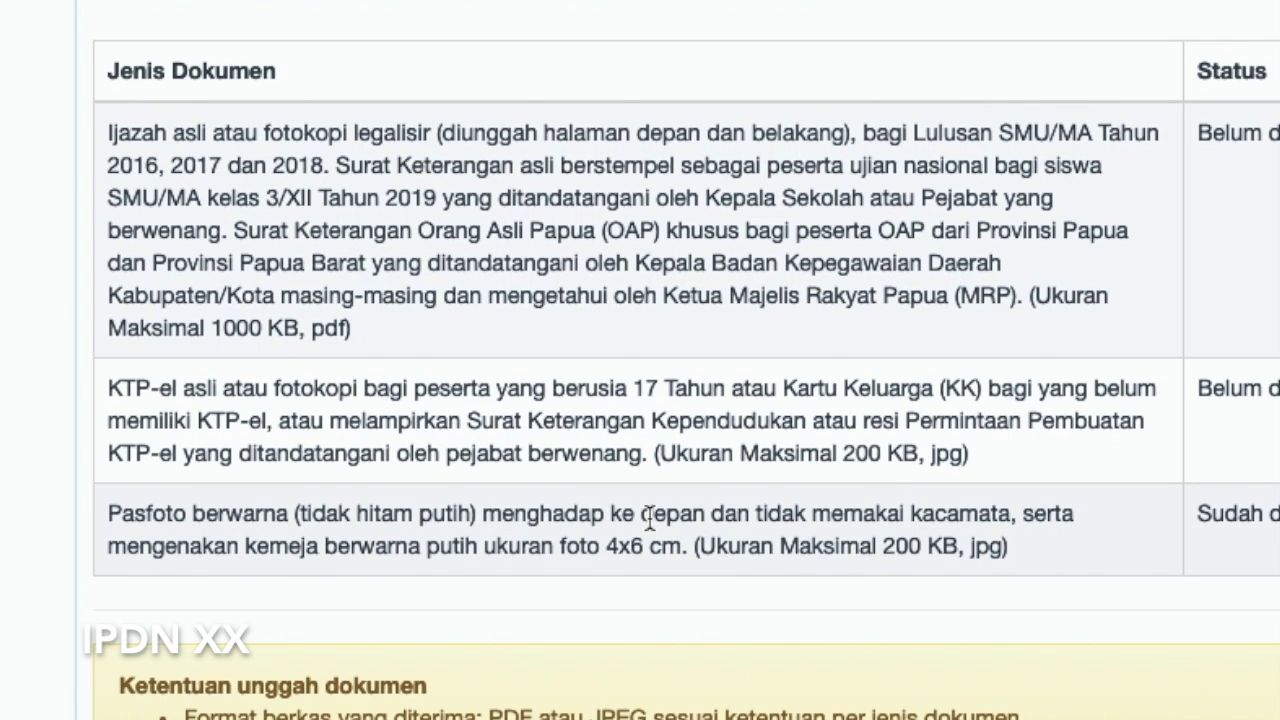
drag(754, 517, 1001, 517)
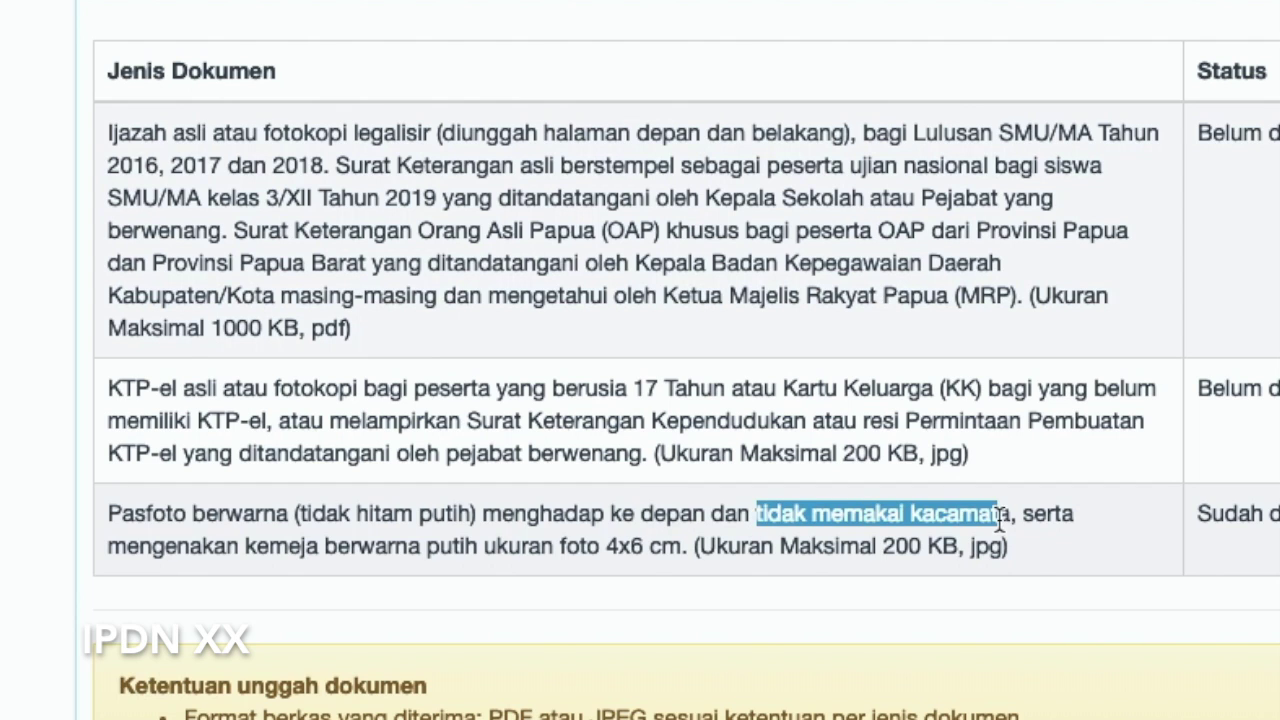
click(307, 561)
mouse_move(190, 545)
mouse_down()
mouse_move(492, 547)
mouse_move(190, 546)
mouse_up()
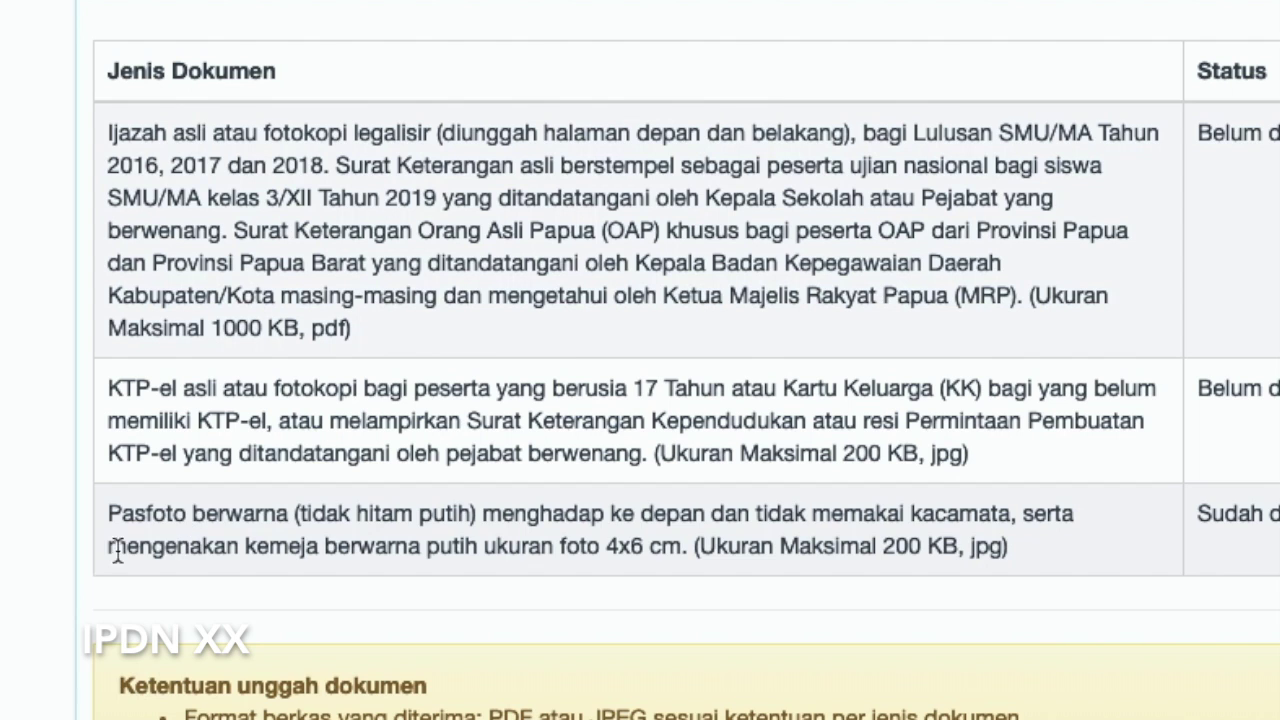
drag(108, 546, 479, 546)
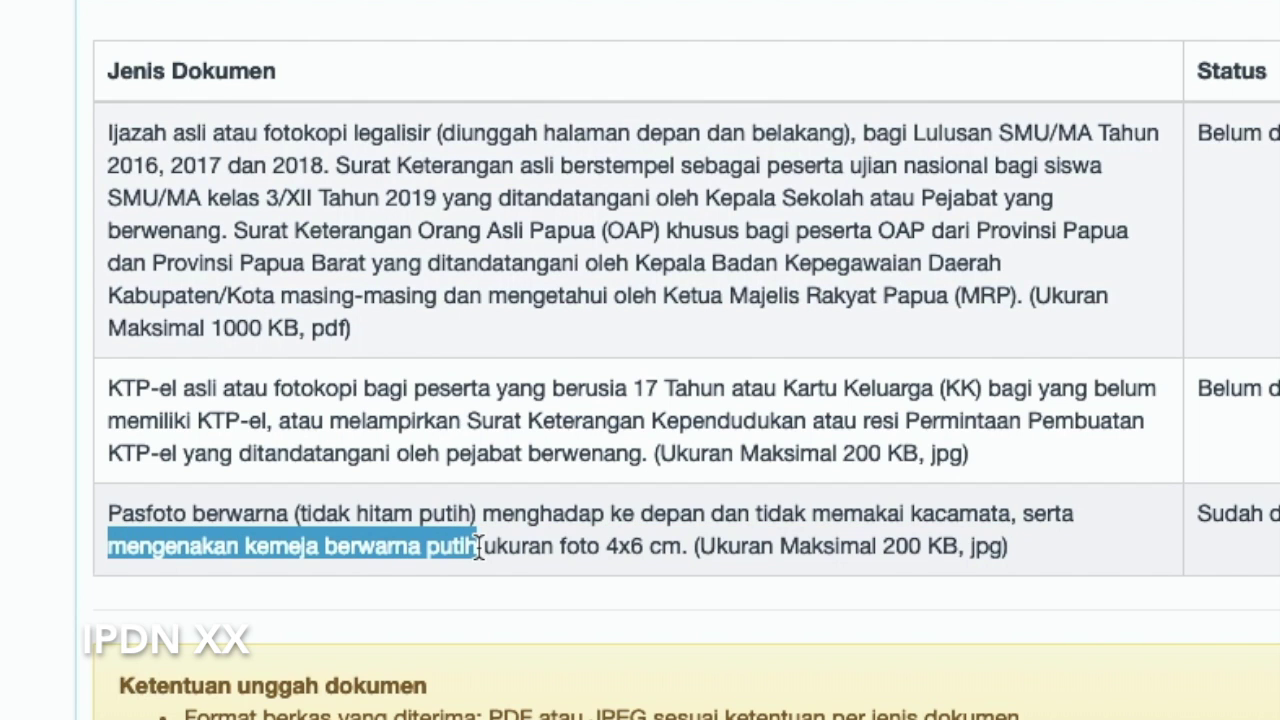
click(479, 548)
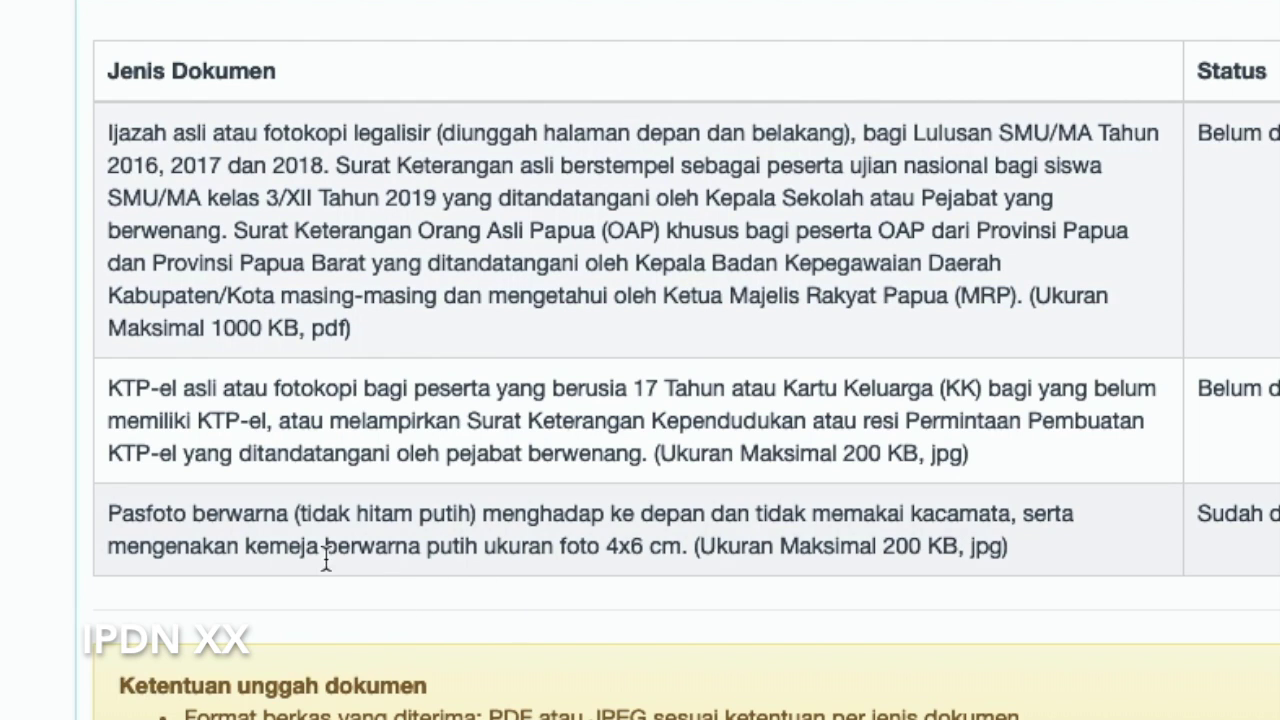
drag(245, 546, 678, 556)
drag(796, 553, 960, 553)
click(976, 556)
double_click(976, 556)
click(1262, 548)
scroll(740, 290, up, 1)
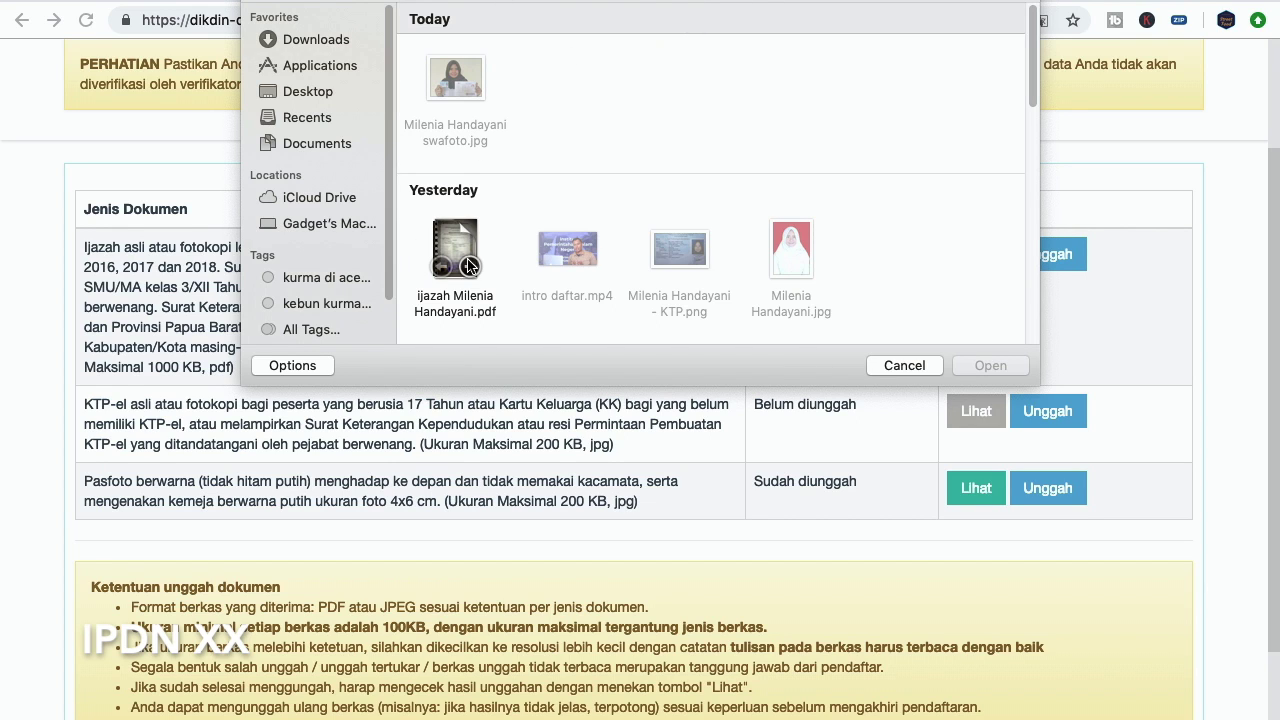
Upload the ijazah PDF, noting the 1000 KB file size limit
click(465, 262)
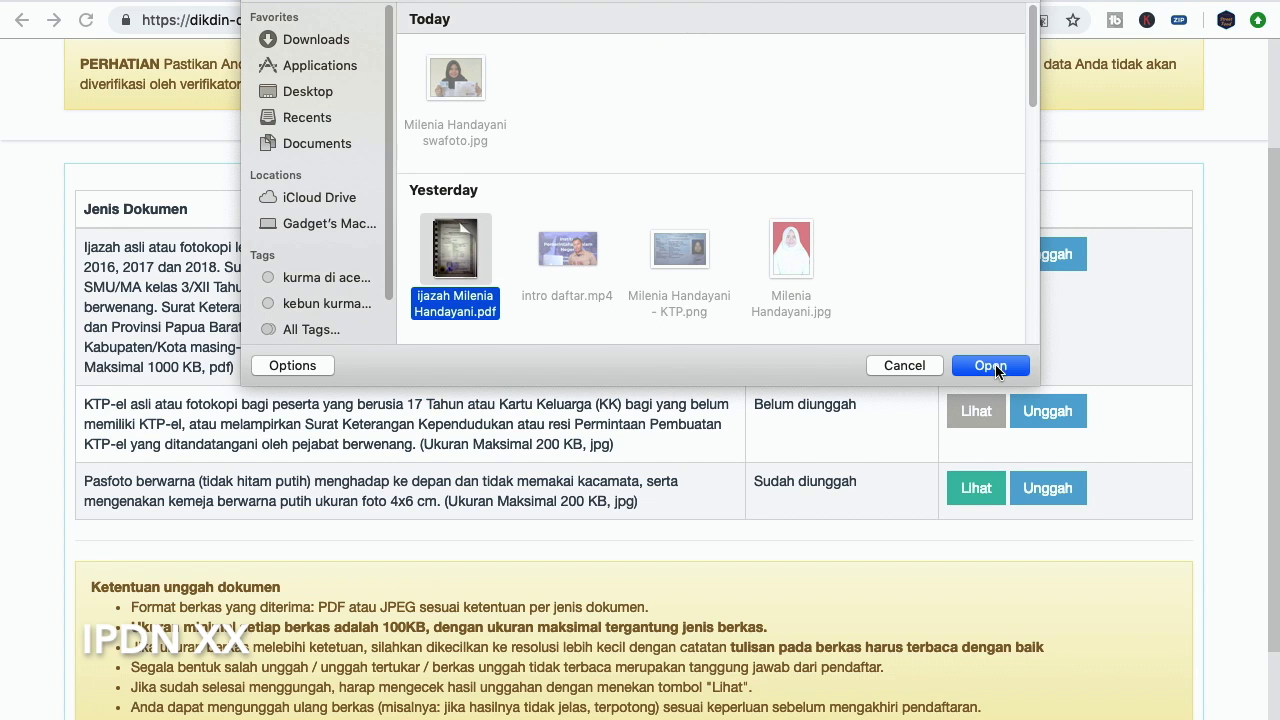
click(990, 366)
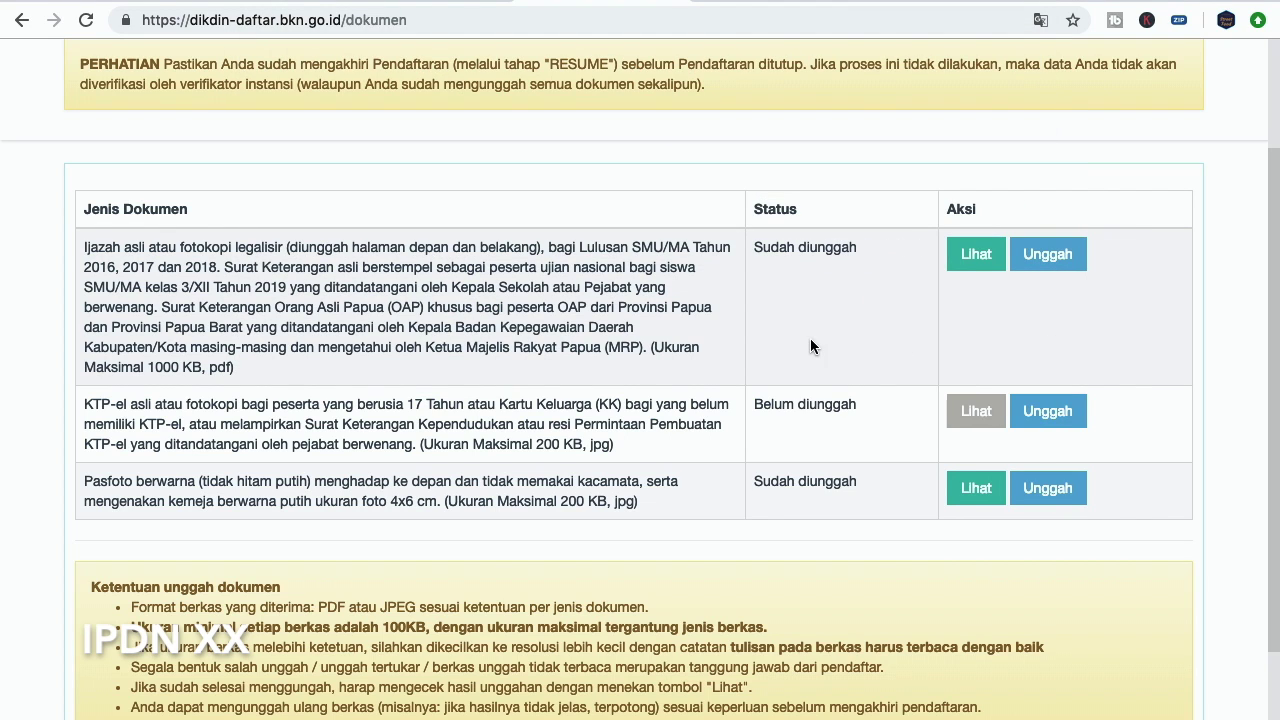
drag(150, 367, 190, 367)
click(240, 368)
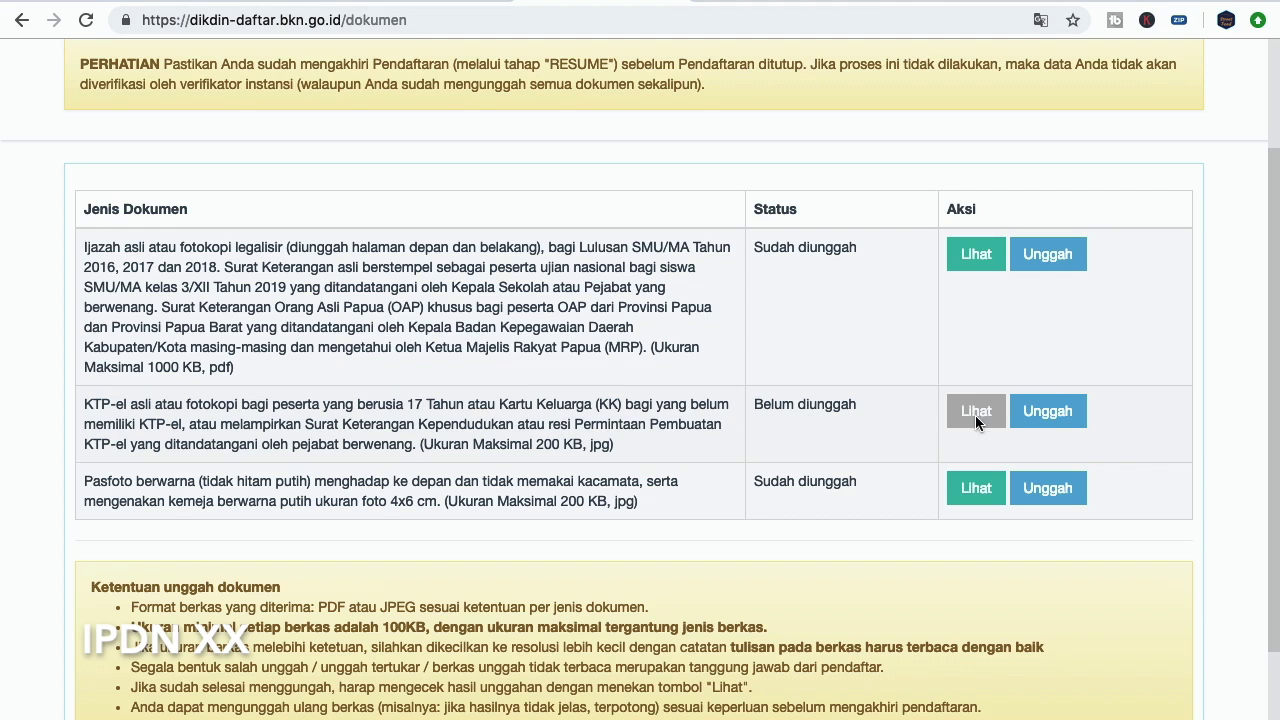
Upload the KTP-el image and open the uploaded ijazah for preview
click(1067, 424)
click(463, 135)
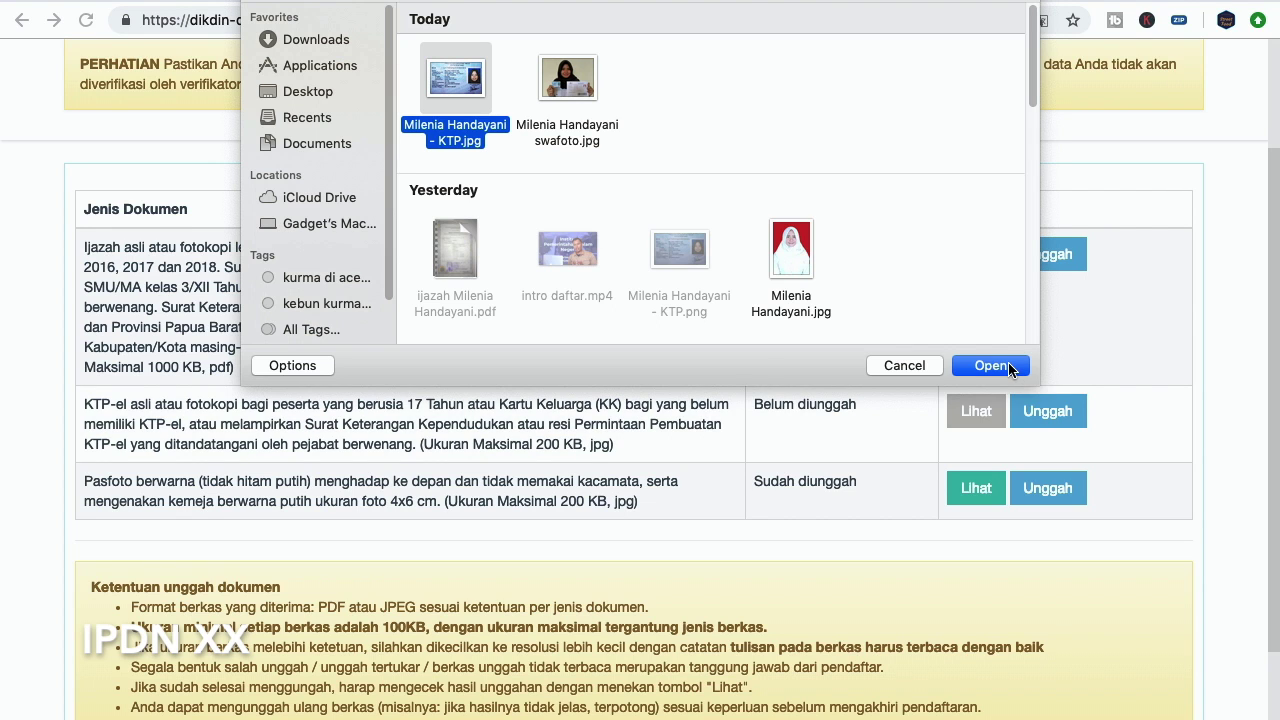
click(1008, 370)
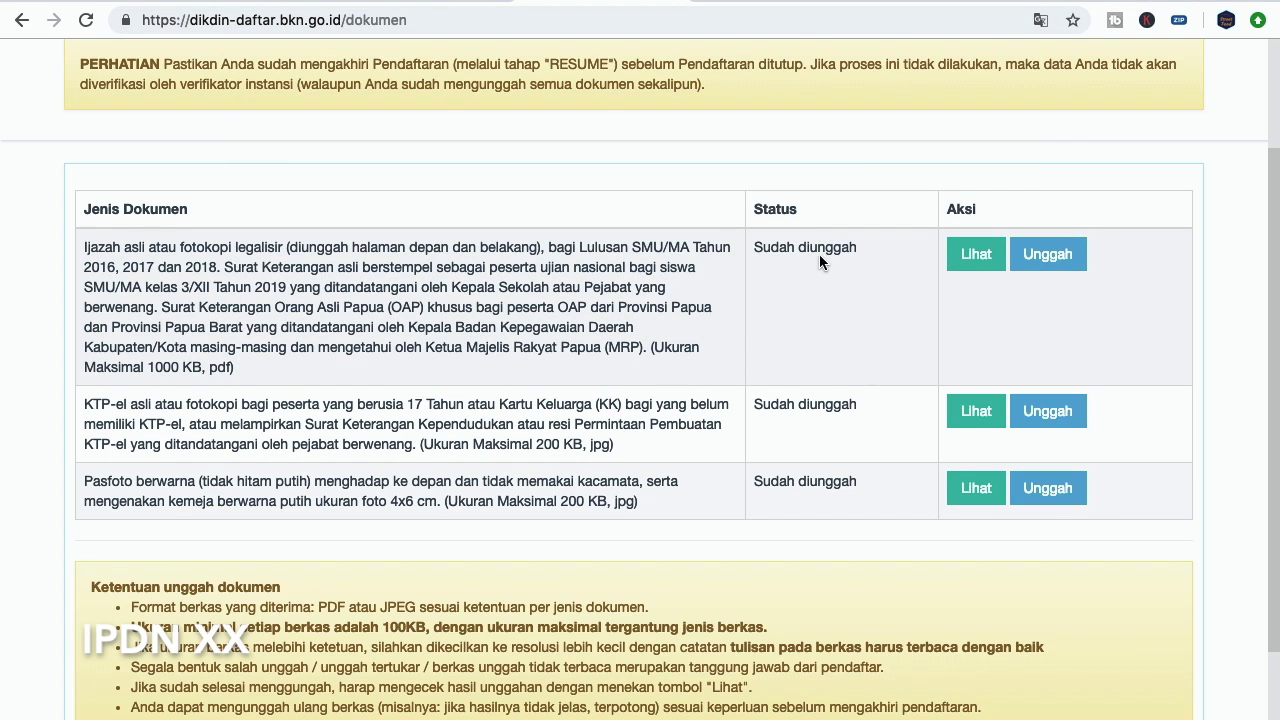
click(976, 256)
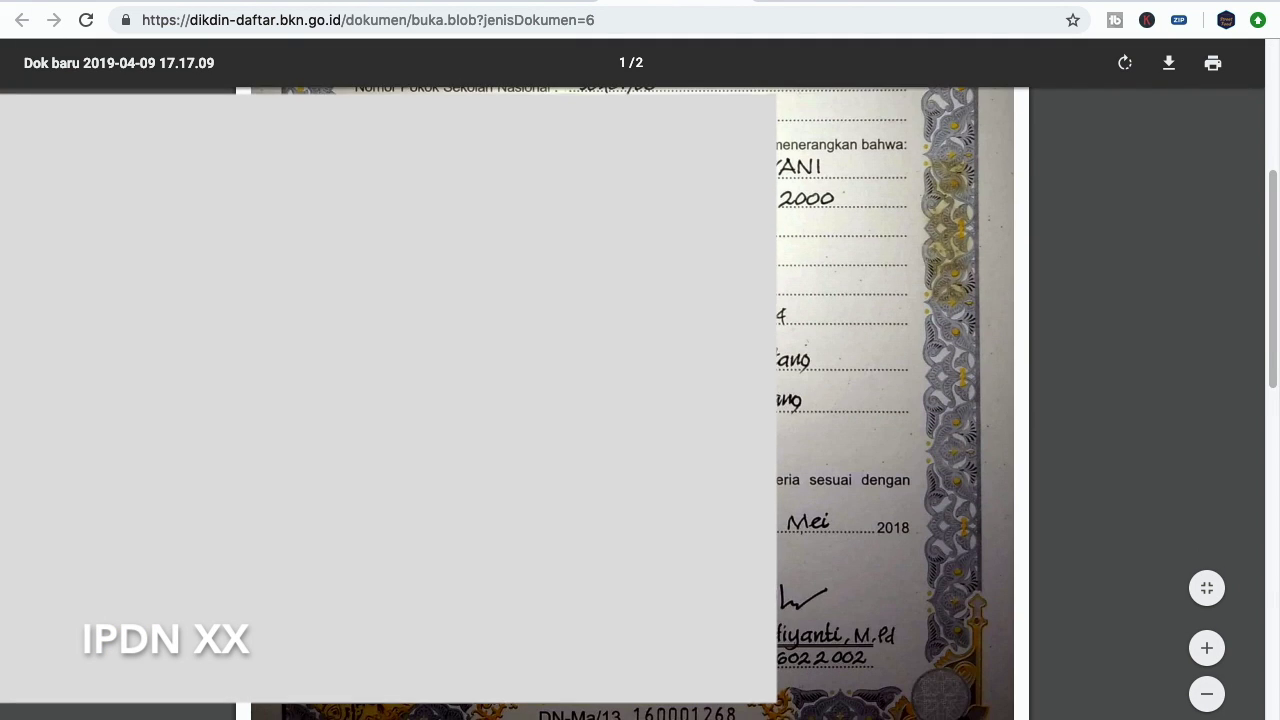
Check the uploaded ijazah, KTP-el image and pasfoto previews, closing each one
scroll(630, 400, down, 10)
scroll(630, 400, up, 12)
scroll(630, 400, up, 3)
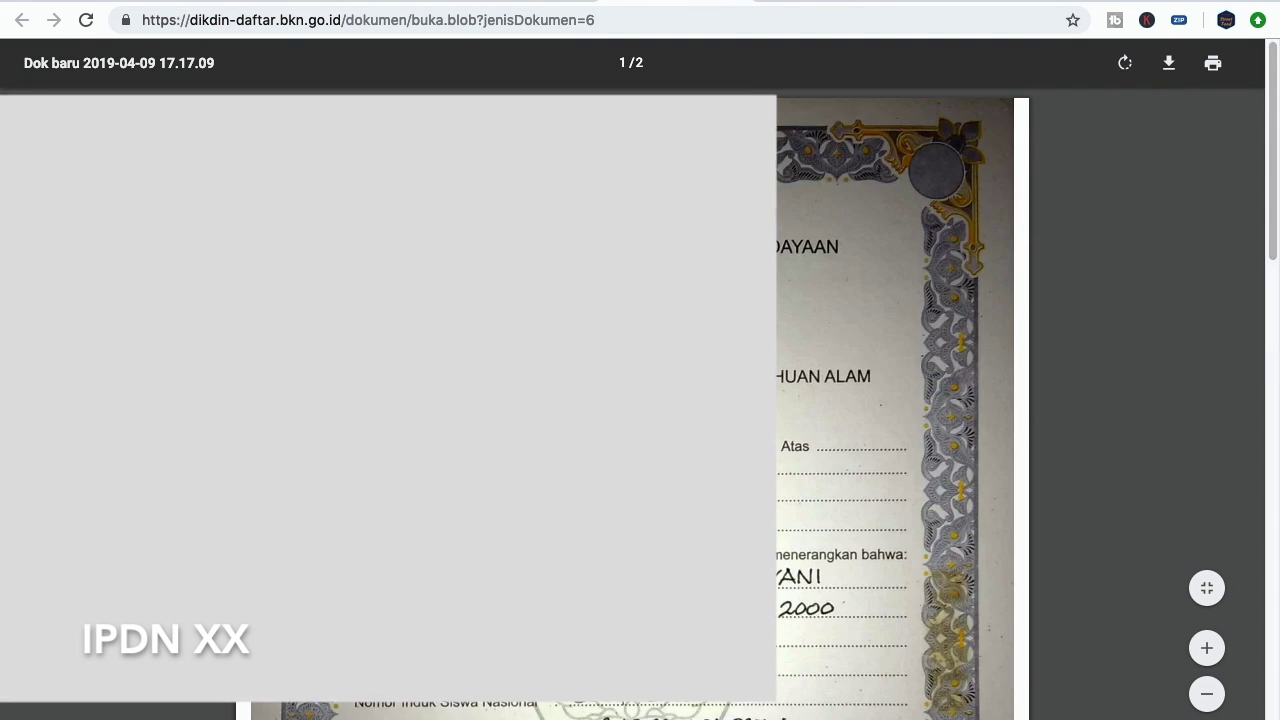
scroll(630, 400, down, 7)
scroll(630, 400, up, 7)
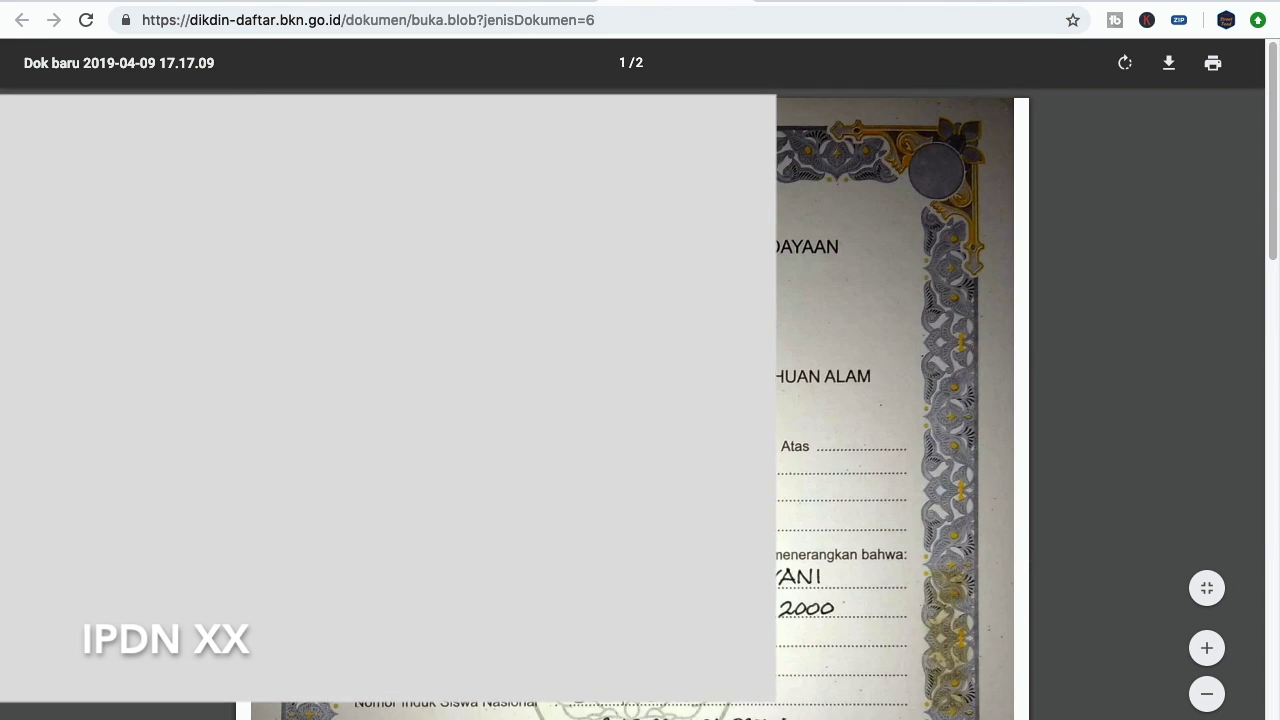
scroll(630, 400, down, 12)
scroll(630, 400, up, 8)
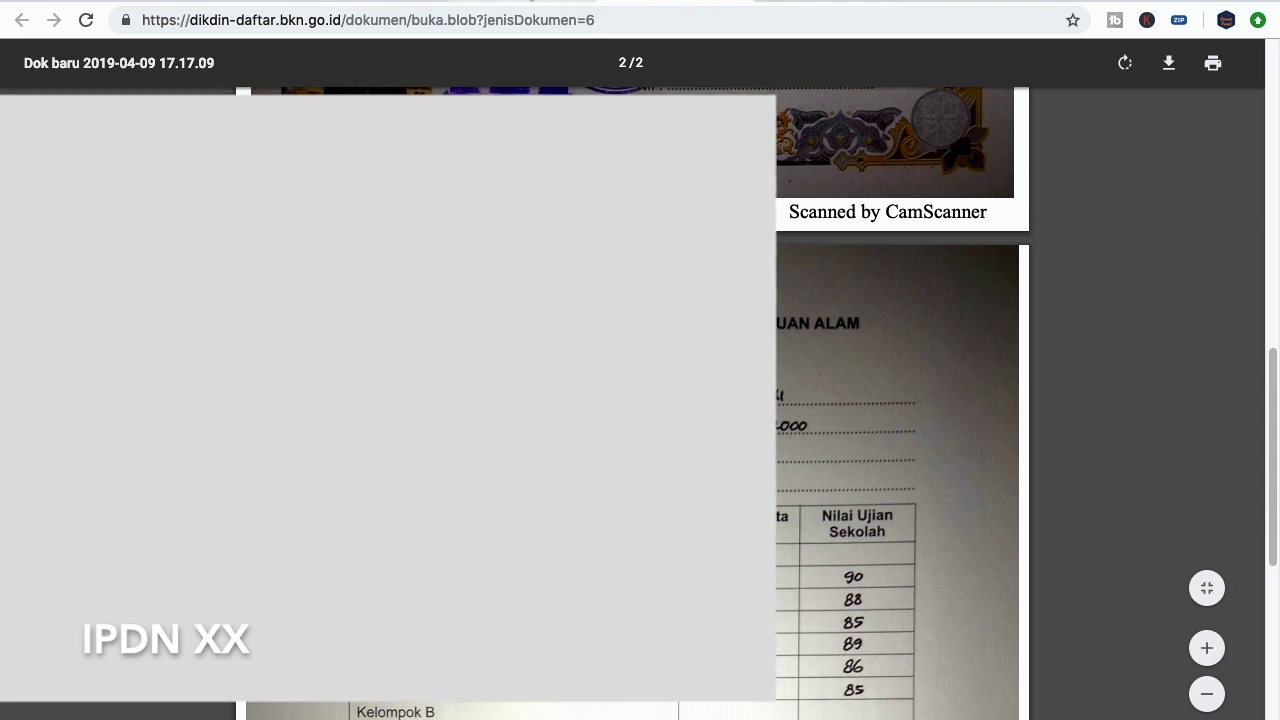
key(super+w)
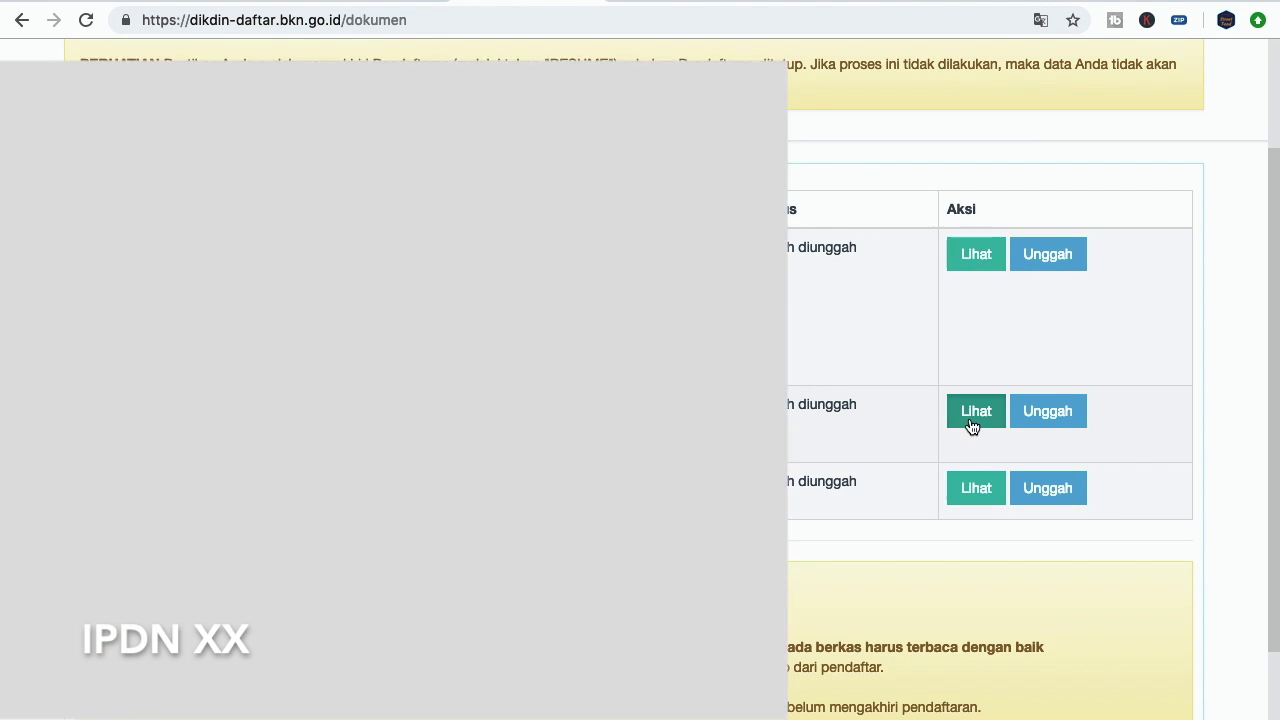
click(975, 420)
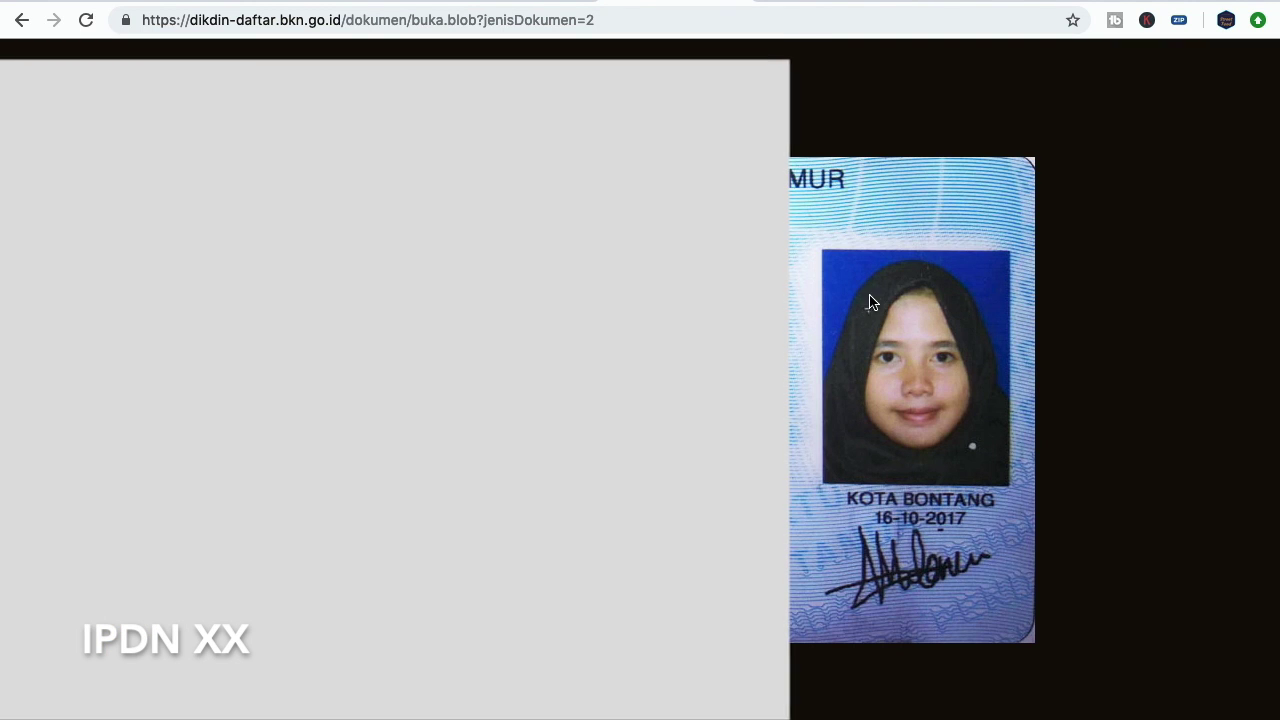
key(super+w)
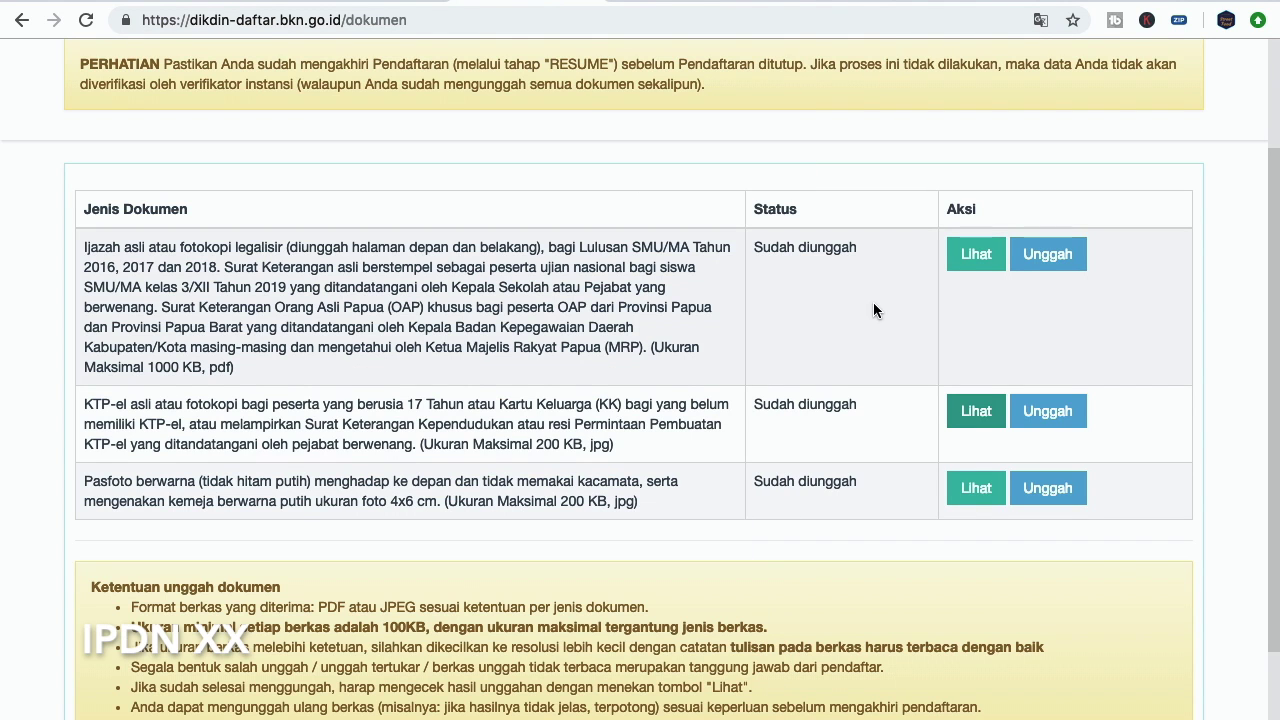
click(985, 495)
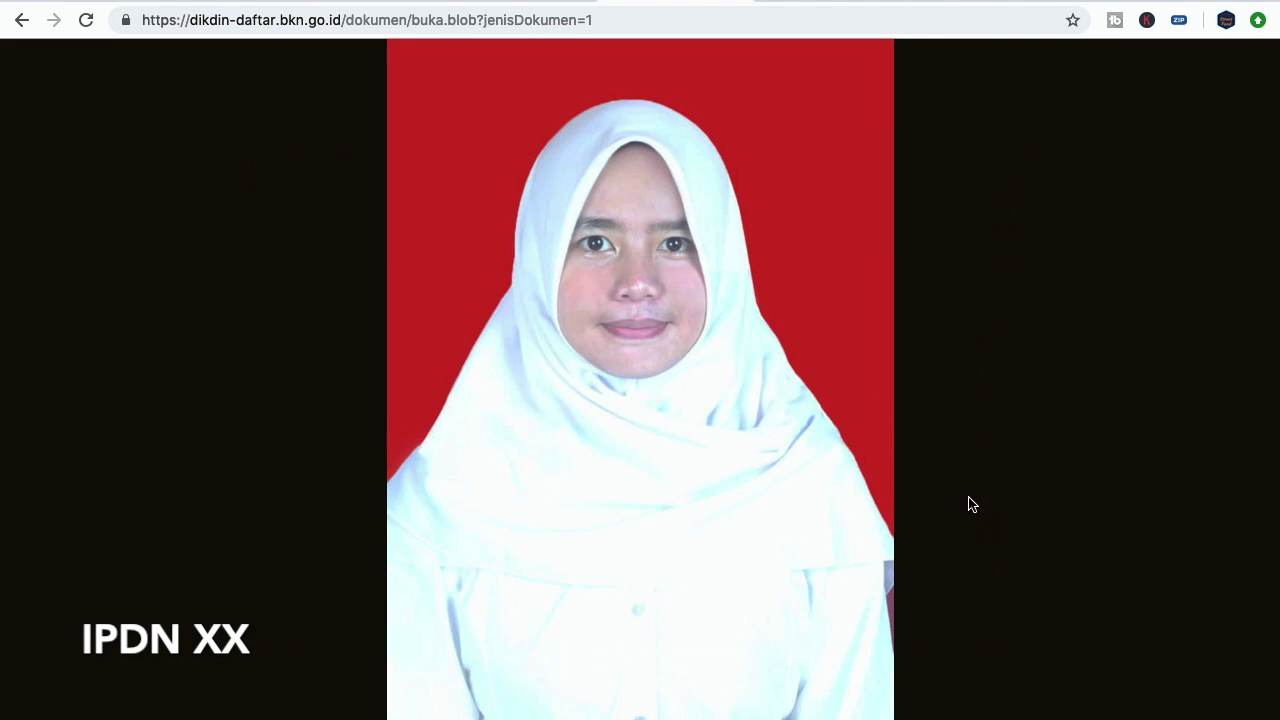
key(super+w)
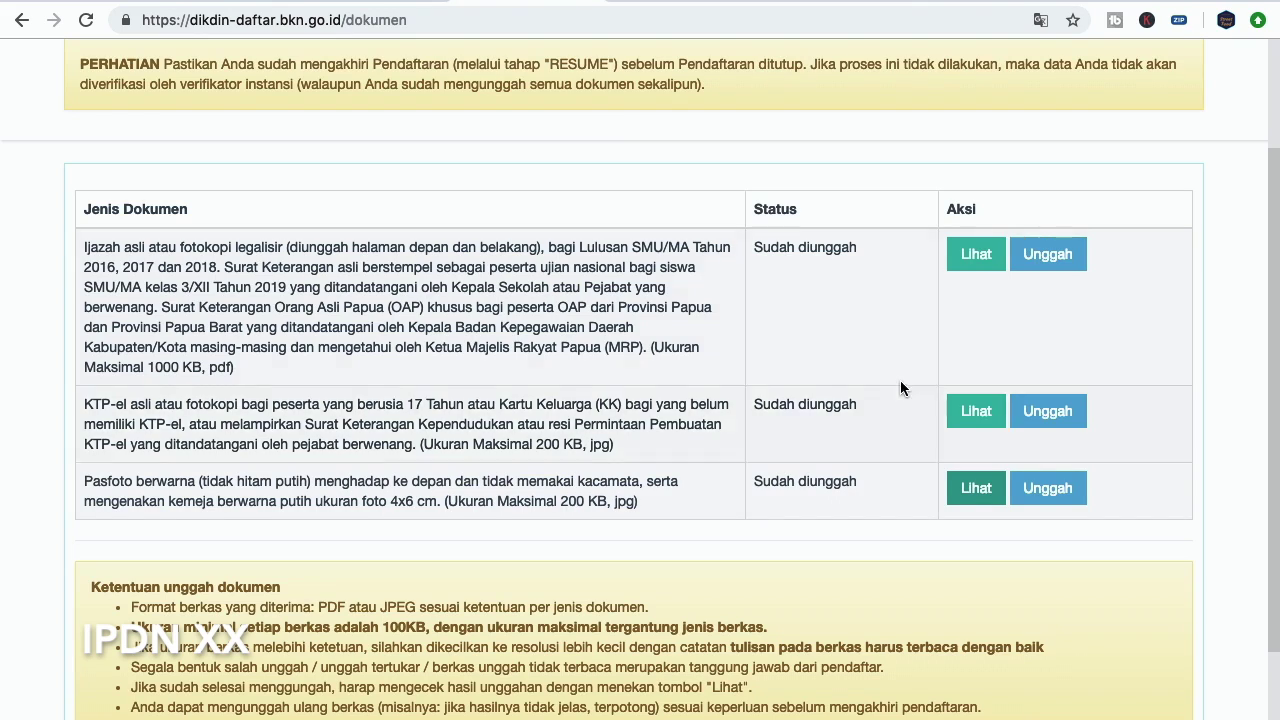
scroll(729, 397, down, 3)
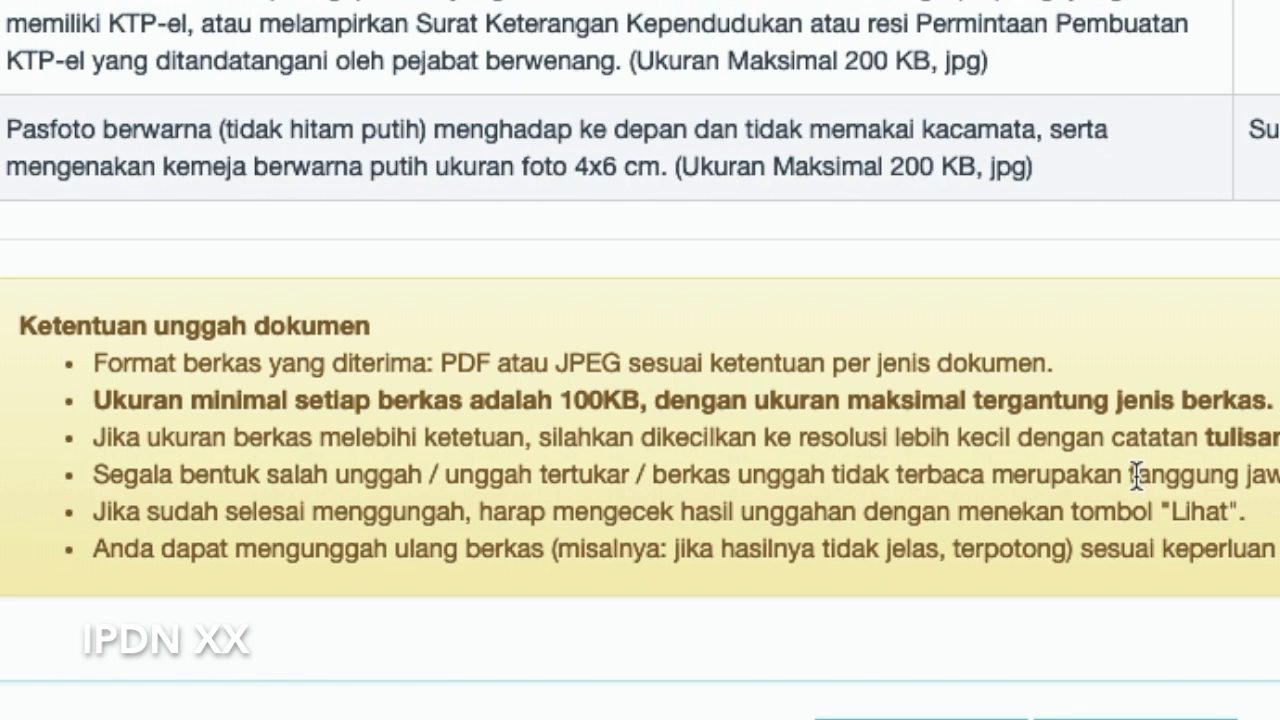
Read the Ketentuan unggah dokumen rules, then proceed to the 6. Resume step
drag(1138, 476, 1279, 478)
click(1278, 478)
drag(232, 512, 1192, 530)
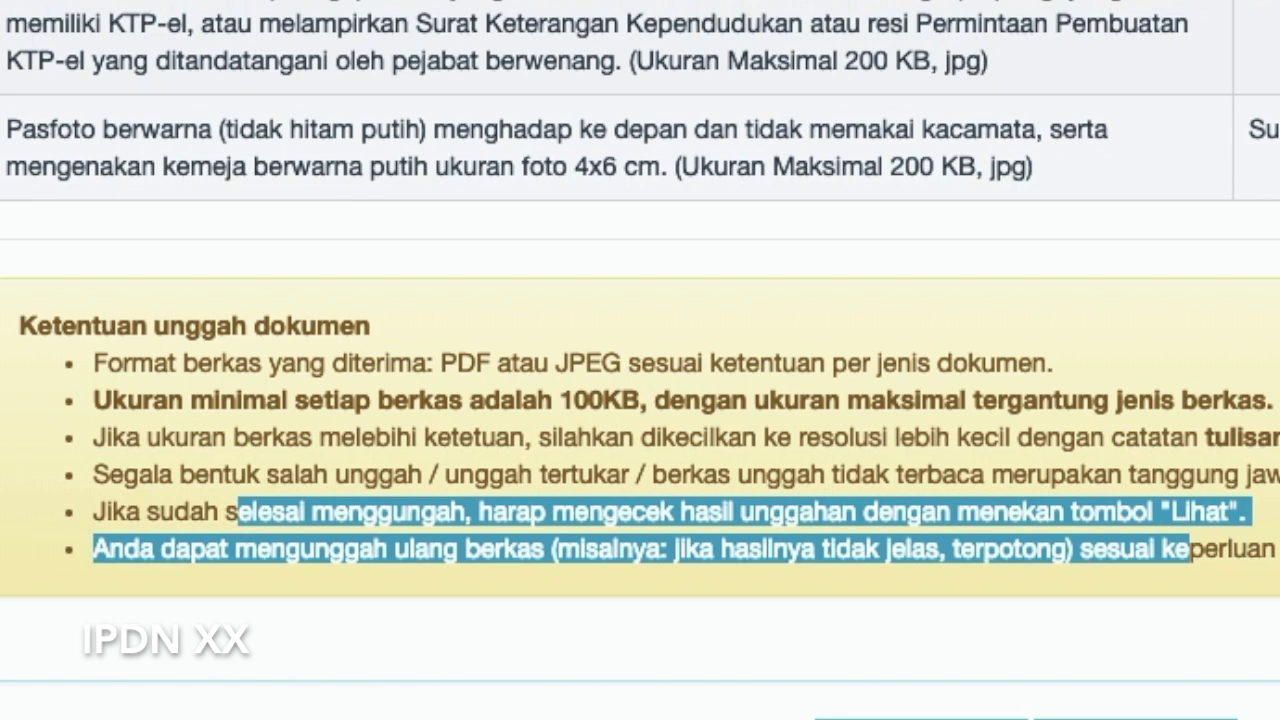
click(943, 520)
drag(175, 549, 1094, 561)
click(1090, 552)
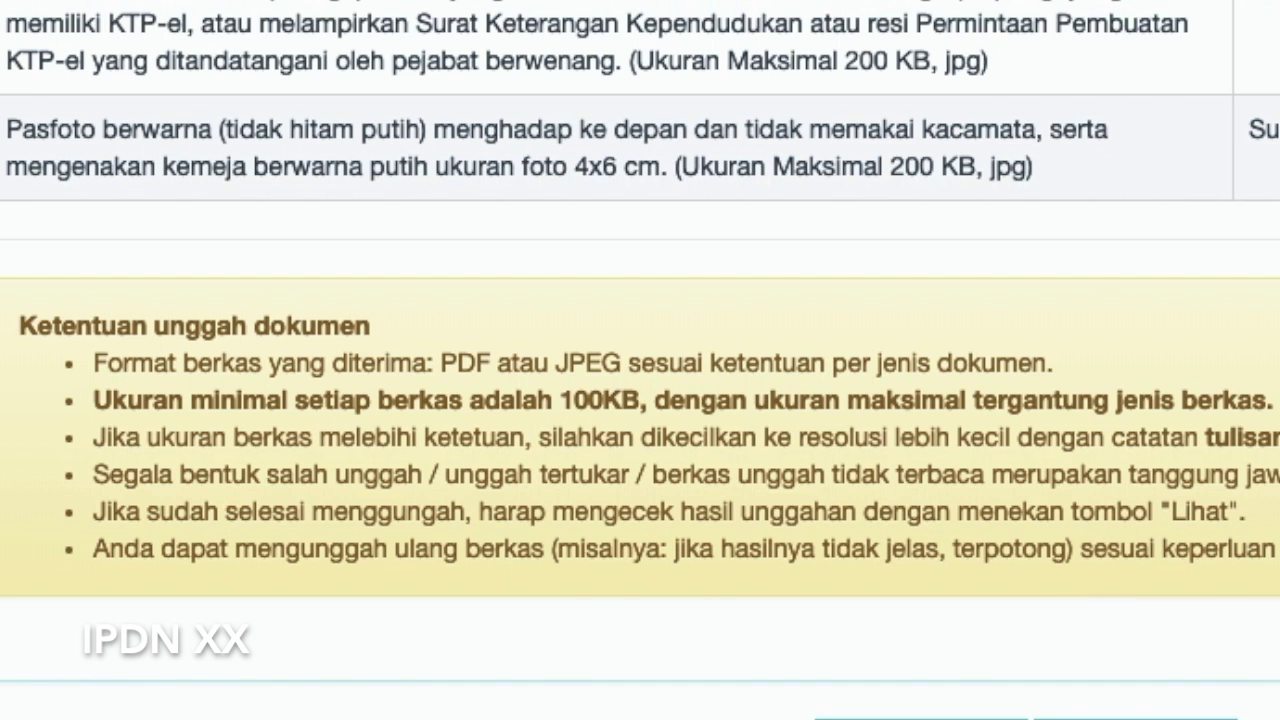
drag(1276, 550, 1186, 550)
click(1164, 578)
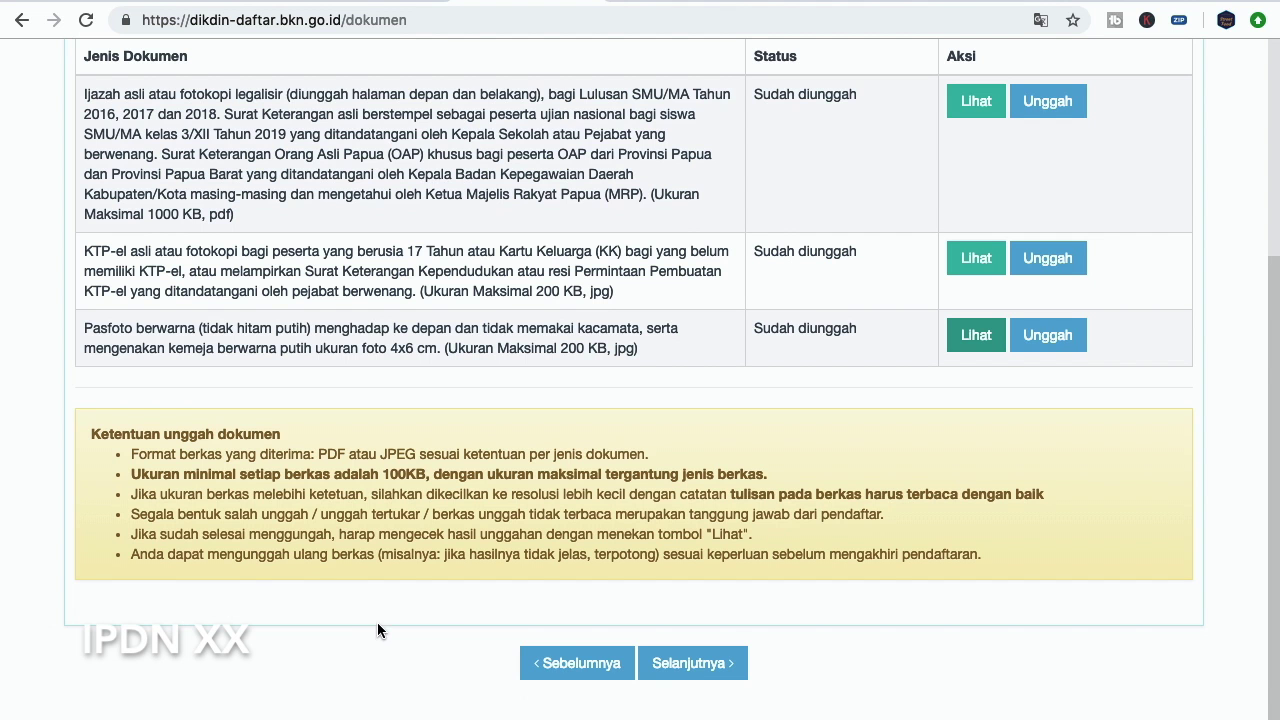
click(718, 674)
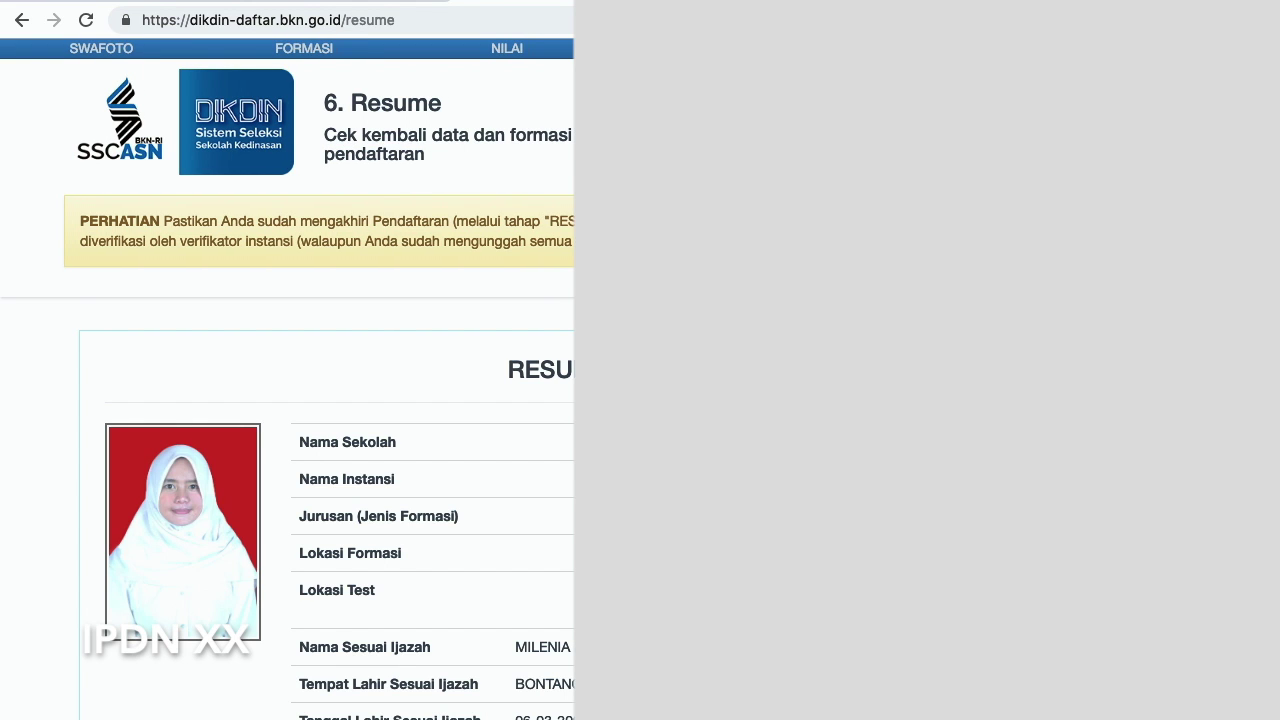
scroll(526, 432, down, 1)
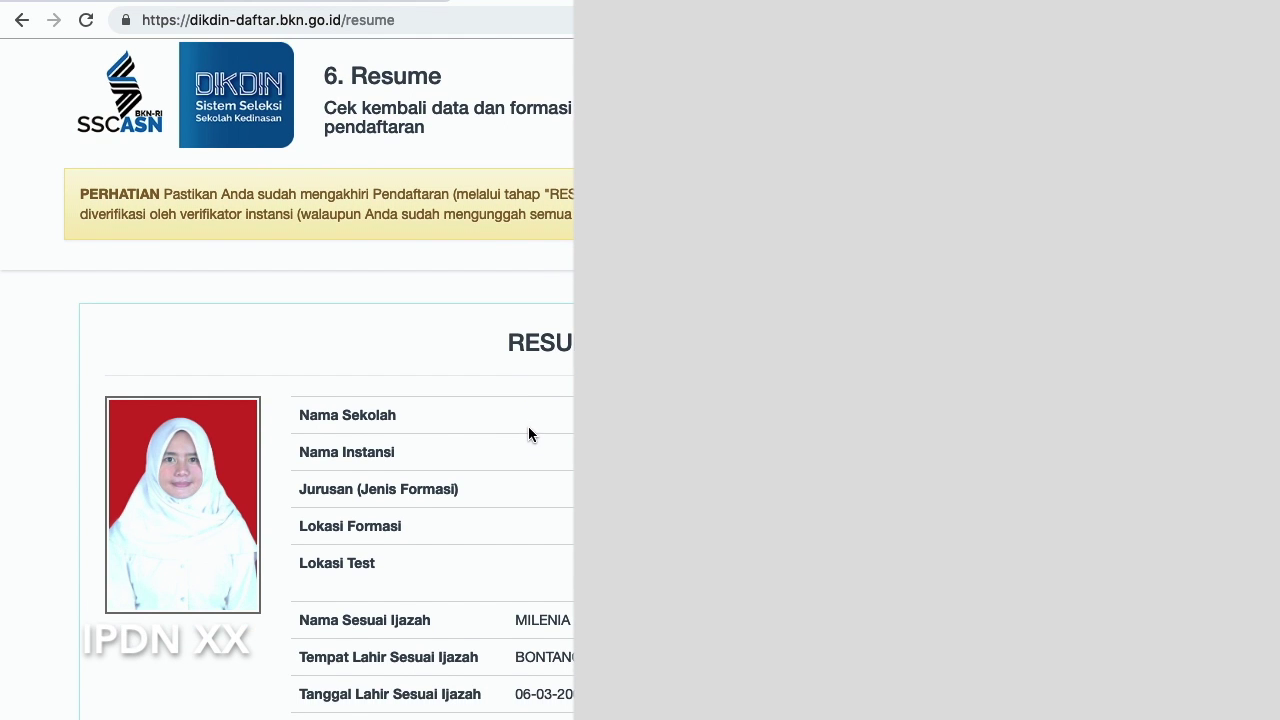
scroll(500, 286, down, 3)
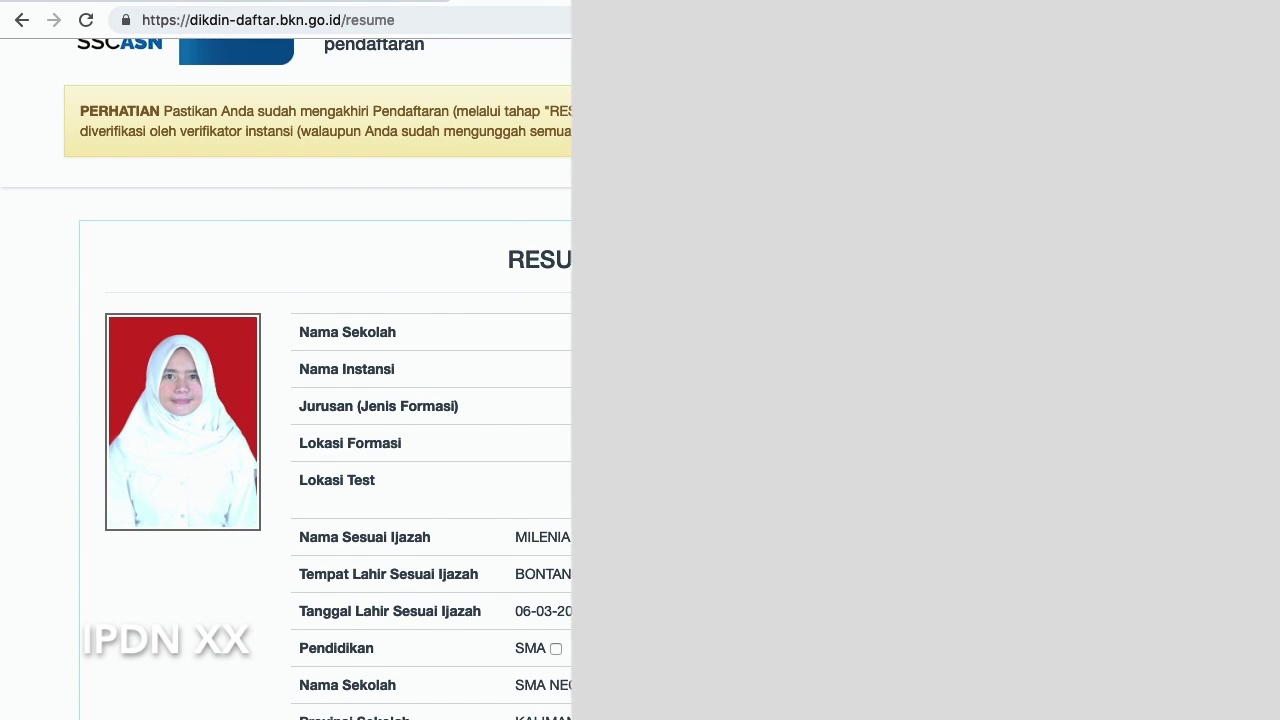
scroll(286, 400, down, 3)
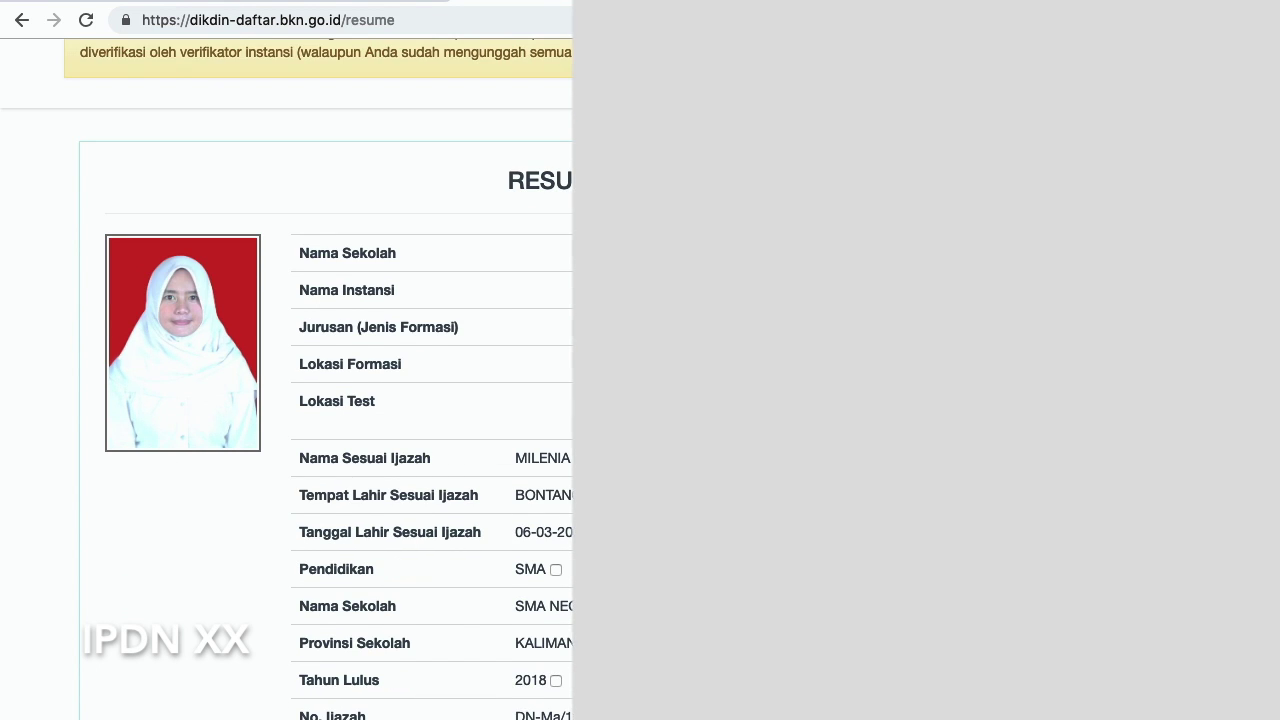
scroll(485, 305, down, 12)
scroll(485, 305, up, 14)
scroll(486, 300, down, 1)
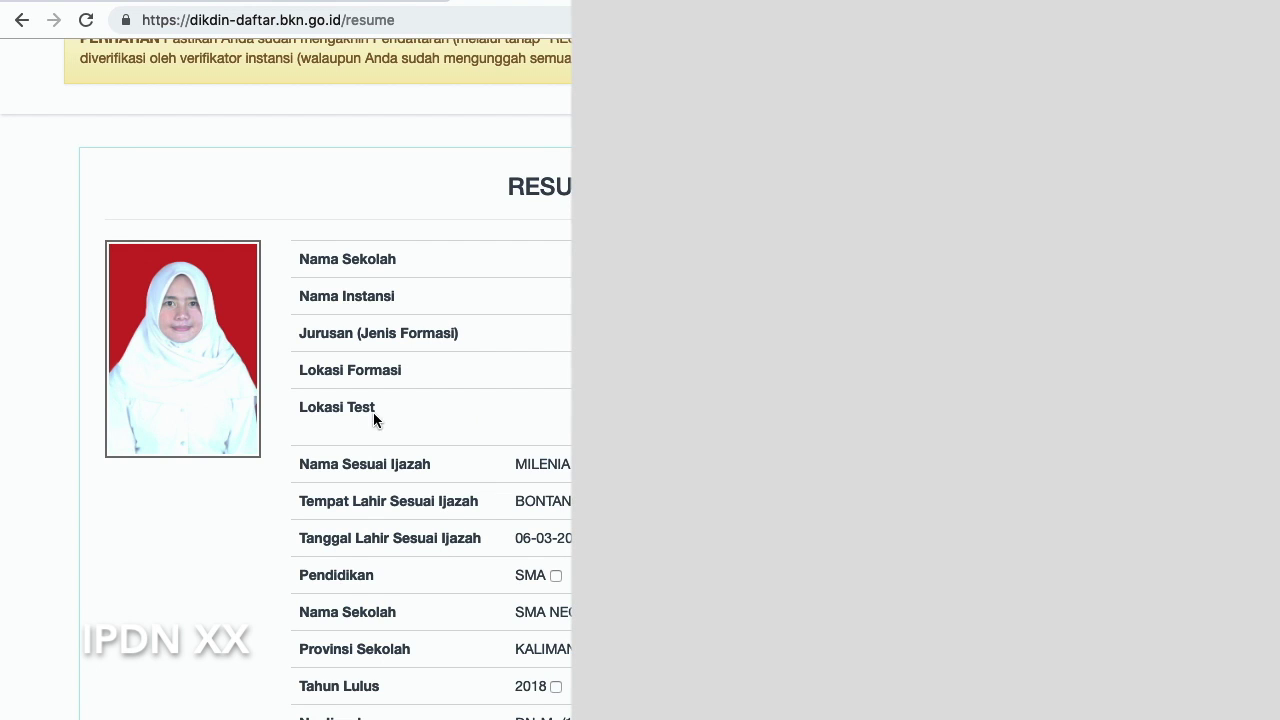
scroll(287, 379, down, 1)
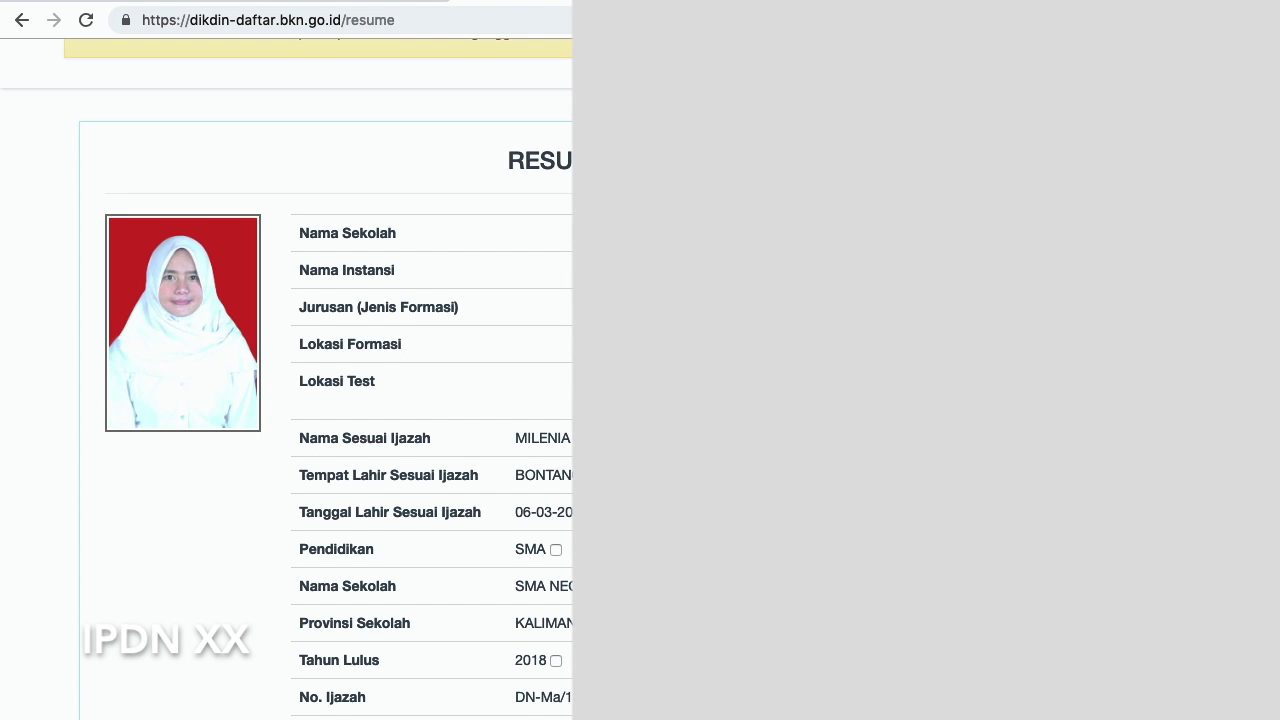
scroll(524, 338, down, 1)
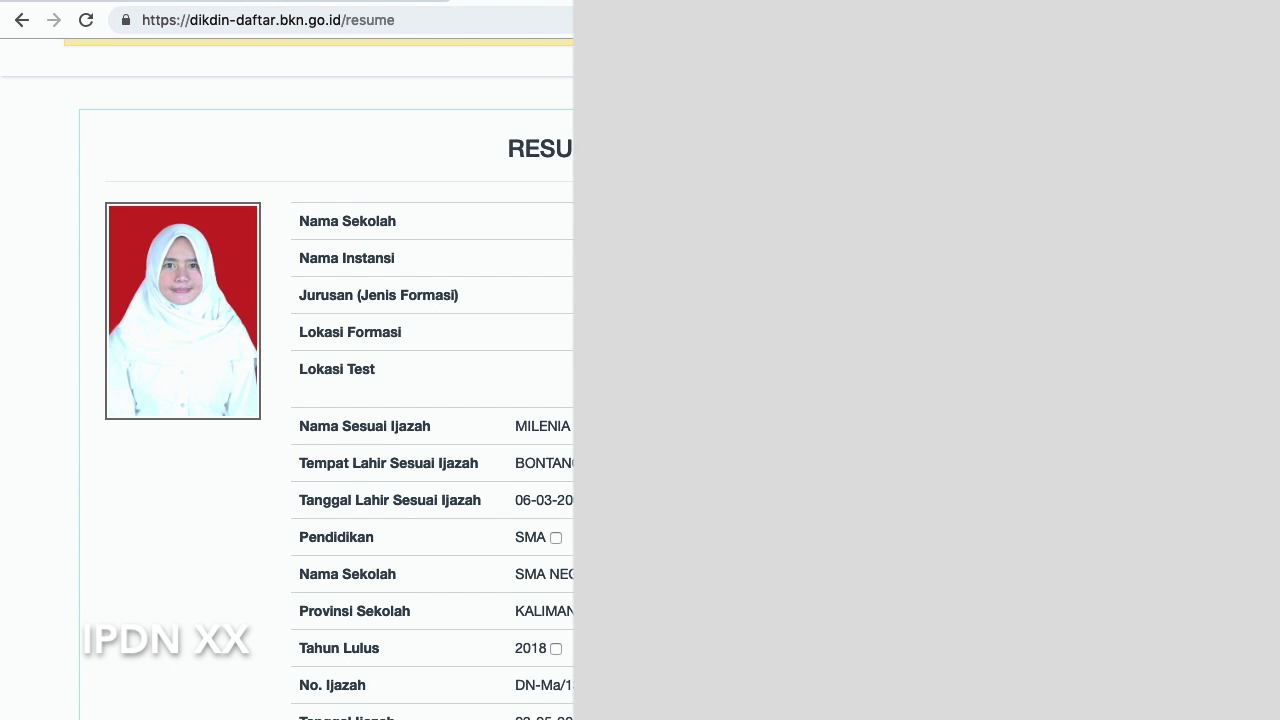
scroll(493, 413, down, 2)
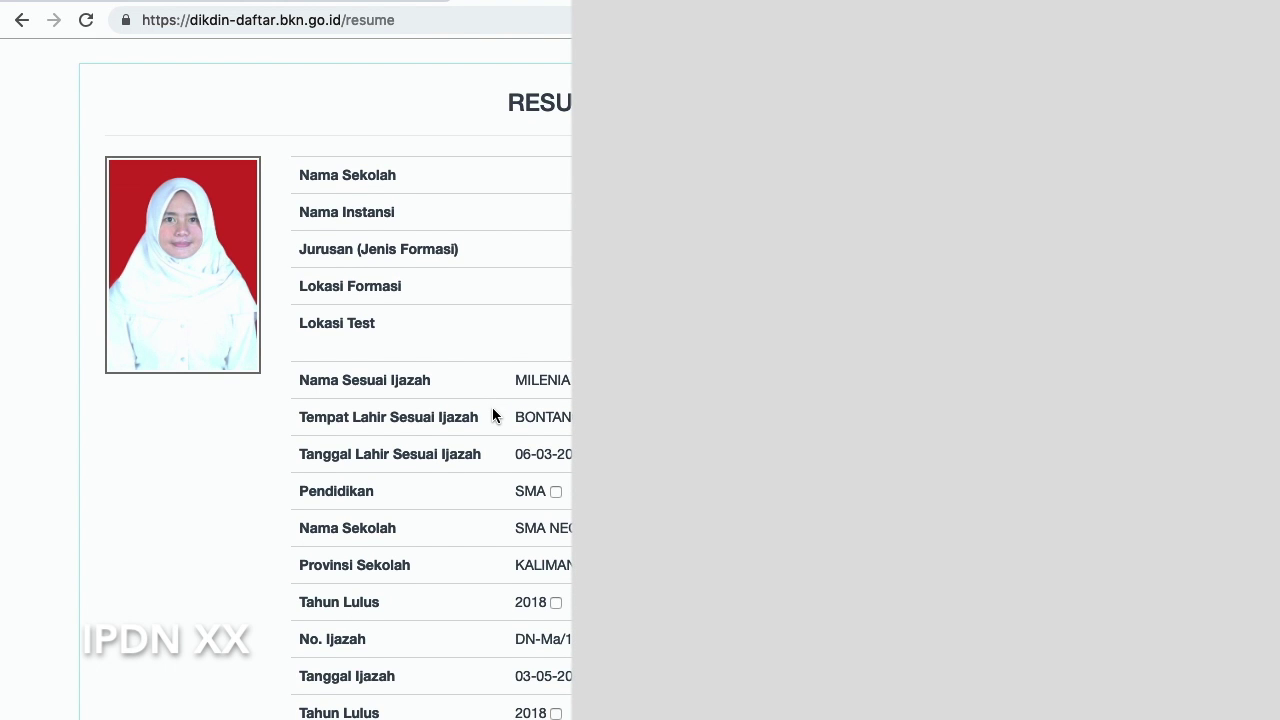
scroll(567, 418, down, 2)
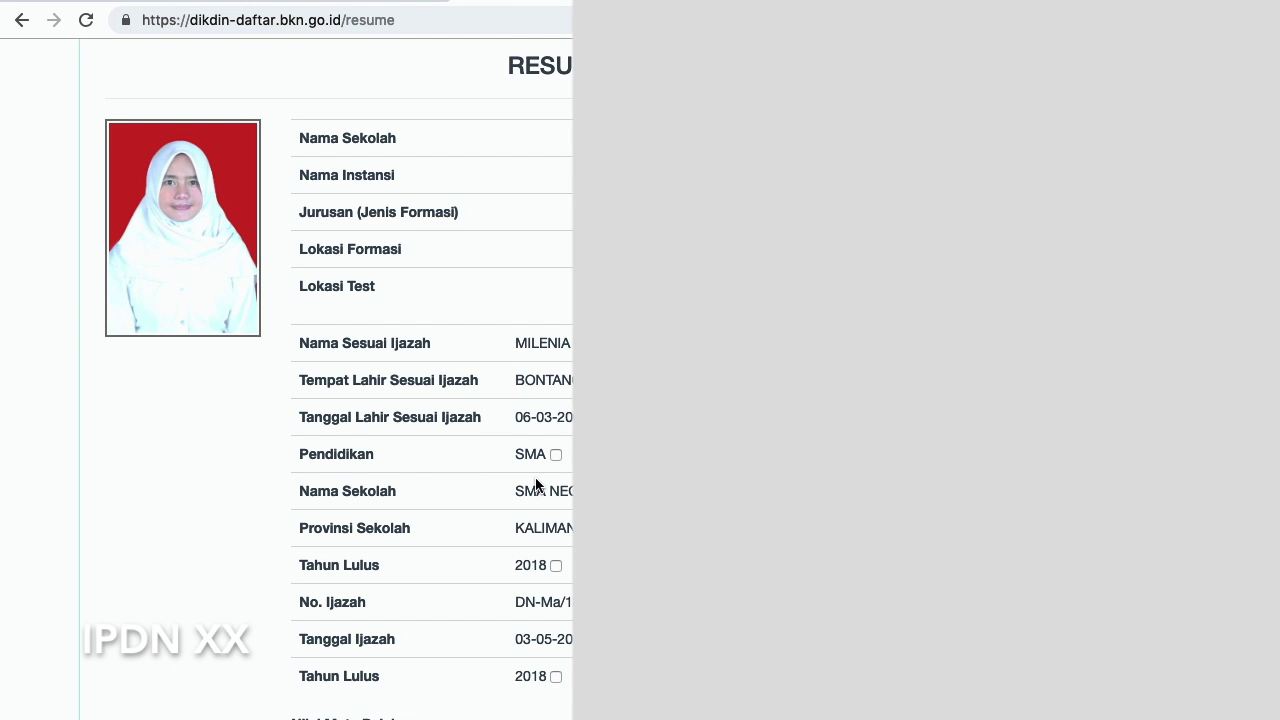
scroll(430, 400, down, 2)
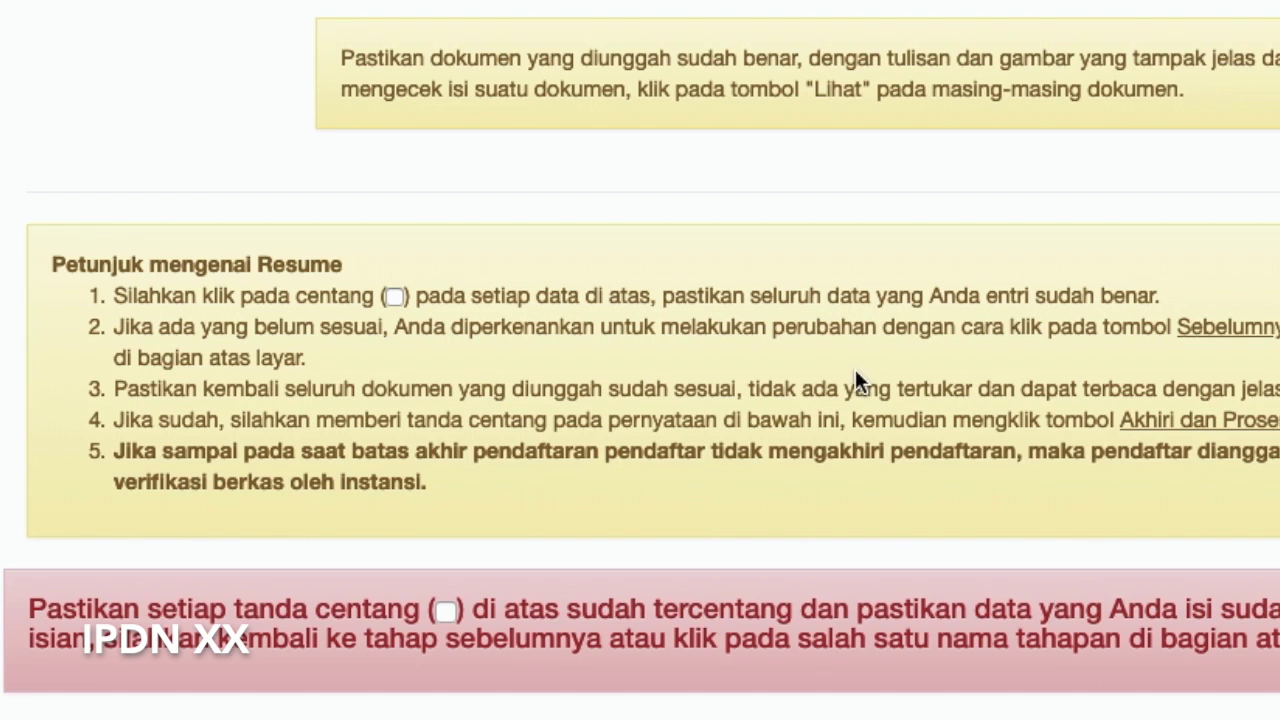
Read the red notice requiring every resume item to be ticked
drag(29, 607, 1258, 676)
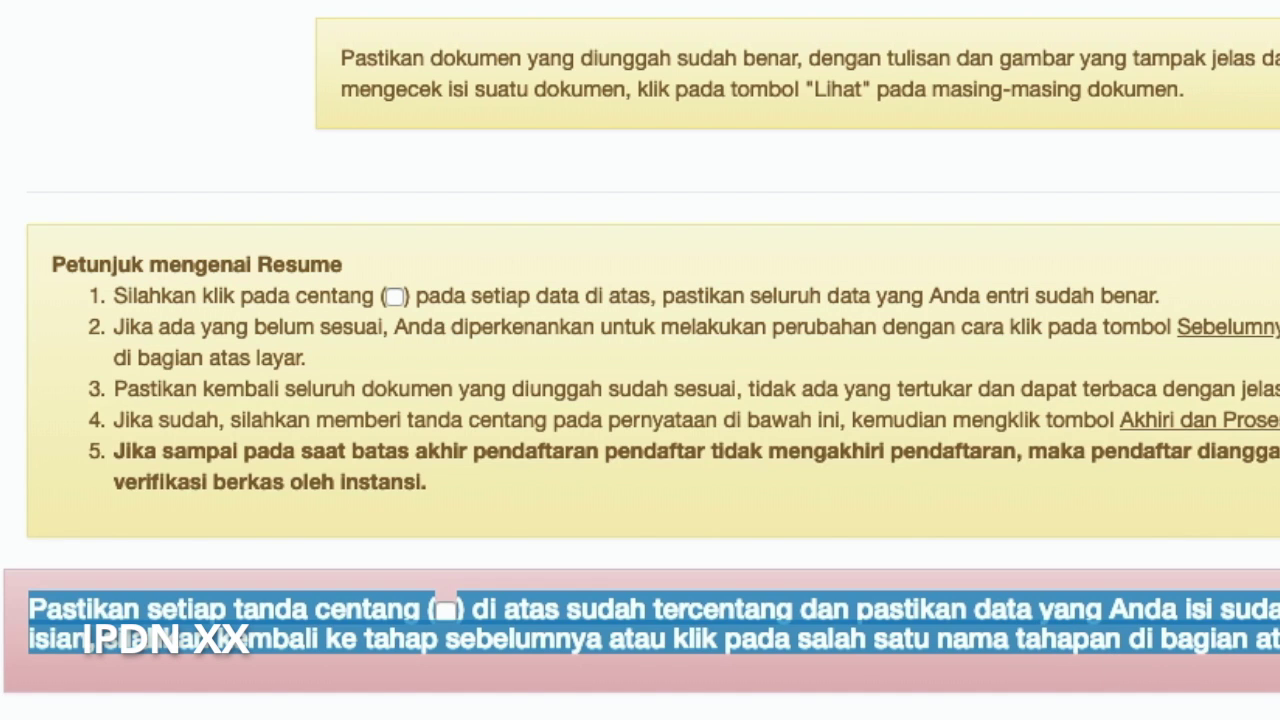
click(563, 453)
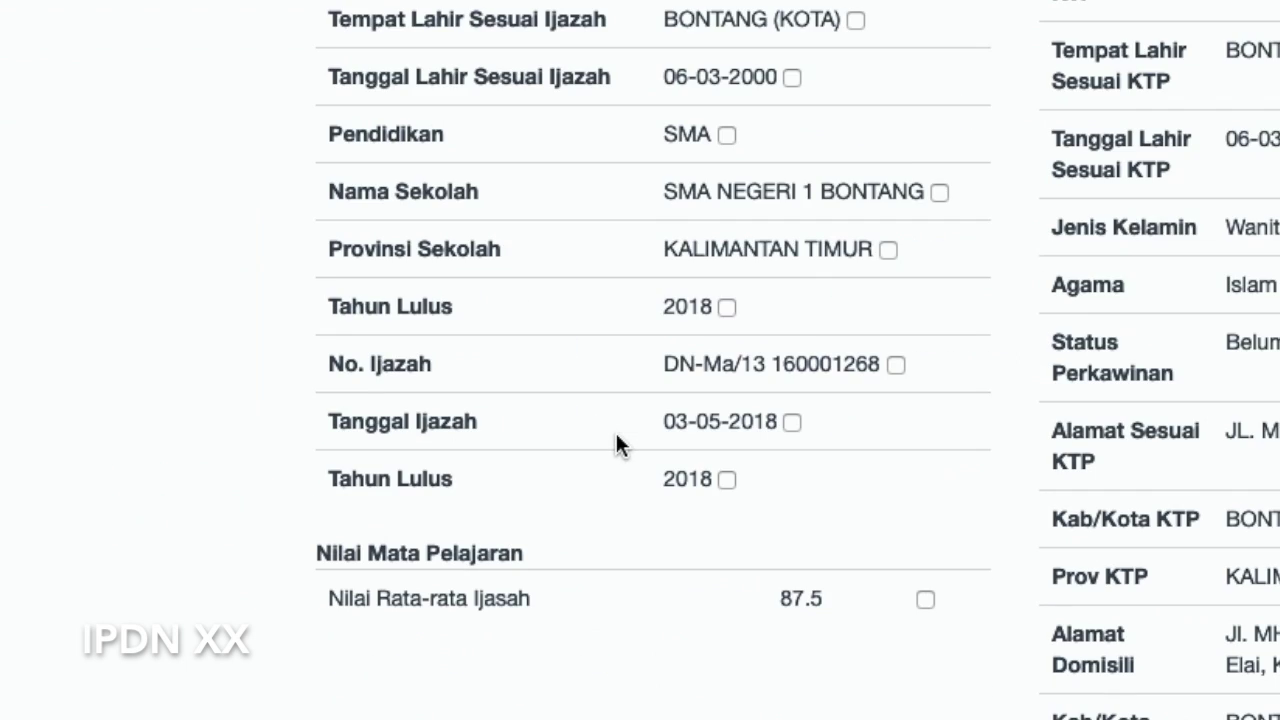
scroll(615, 430, down, 10)
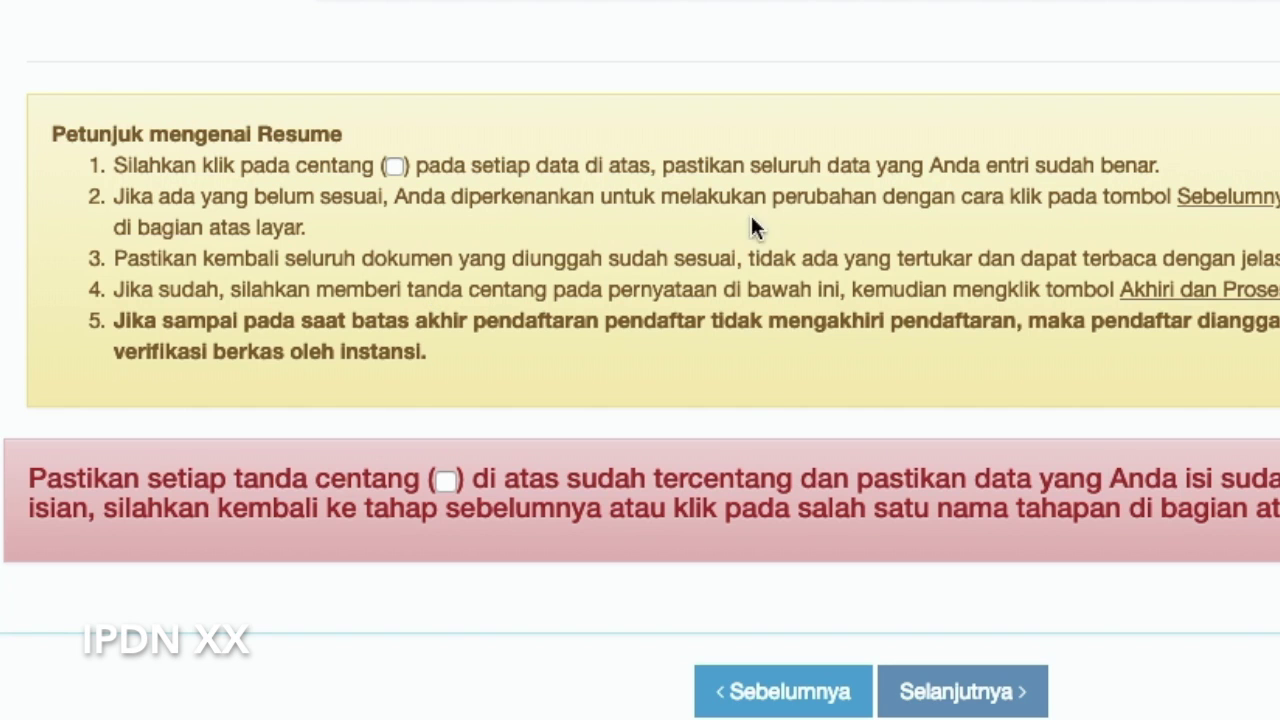
scroll(1089, 250, up, 20)
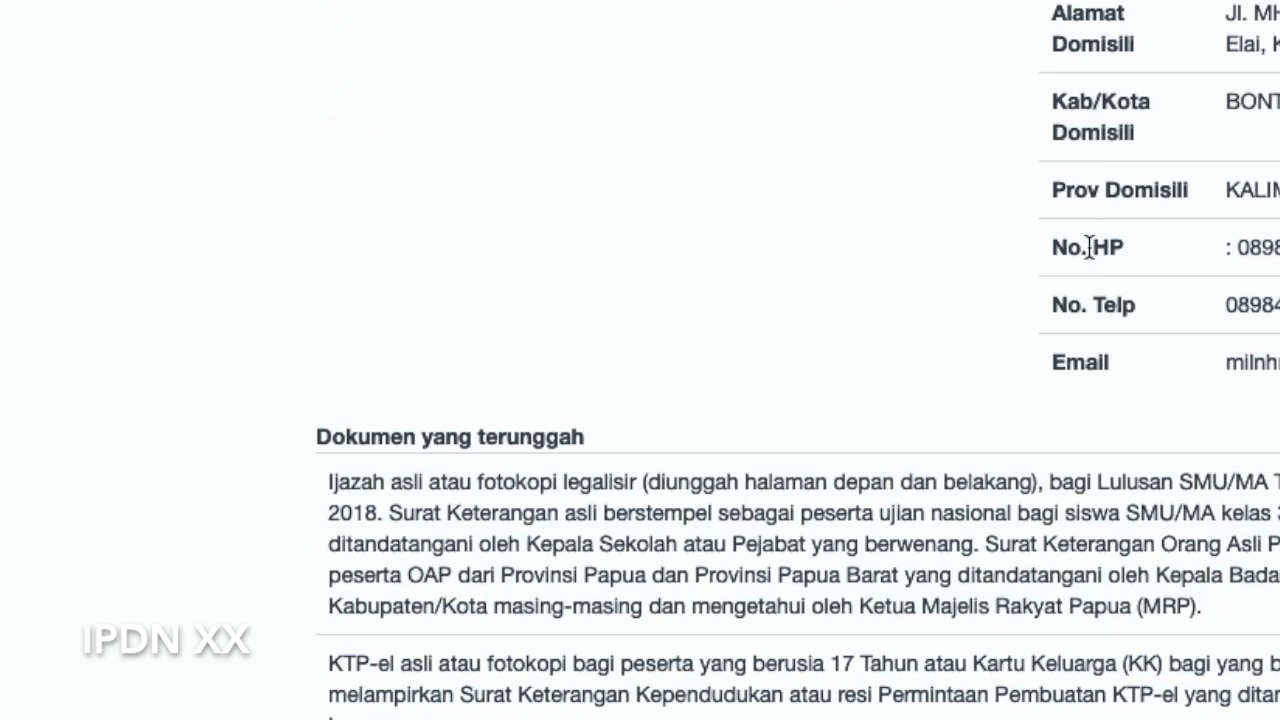
scroll(1089, 251, down, 3)
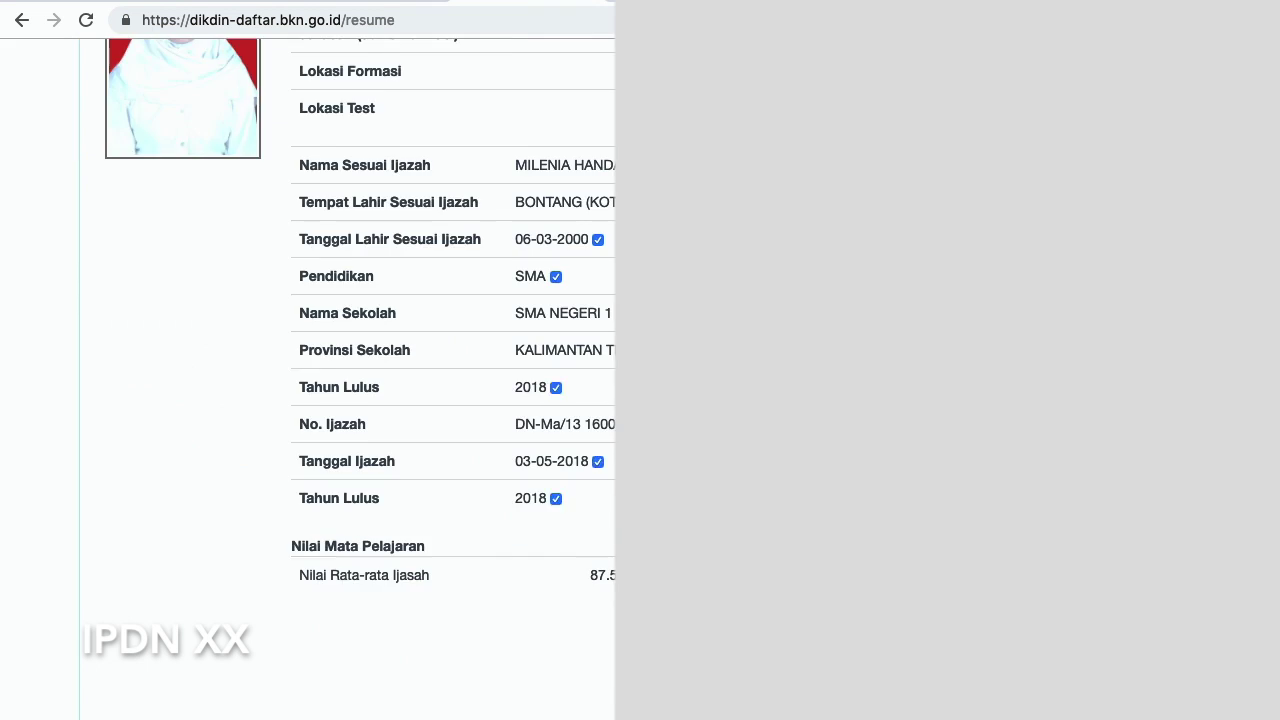
scroll(550, 390, down, 6)
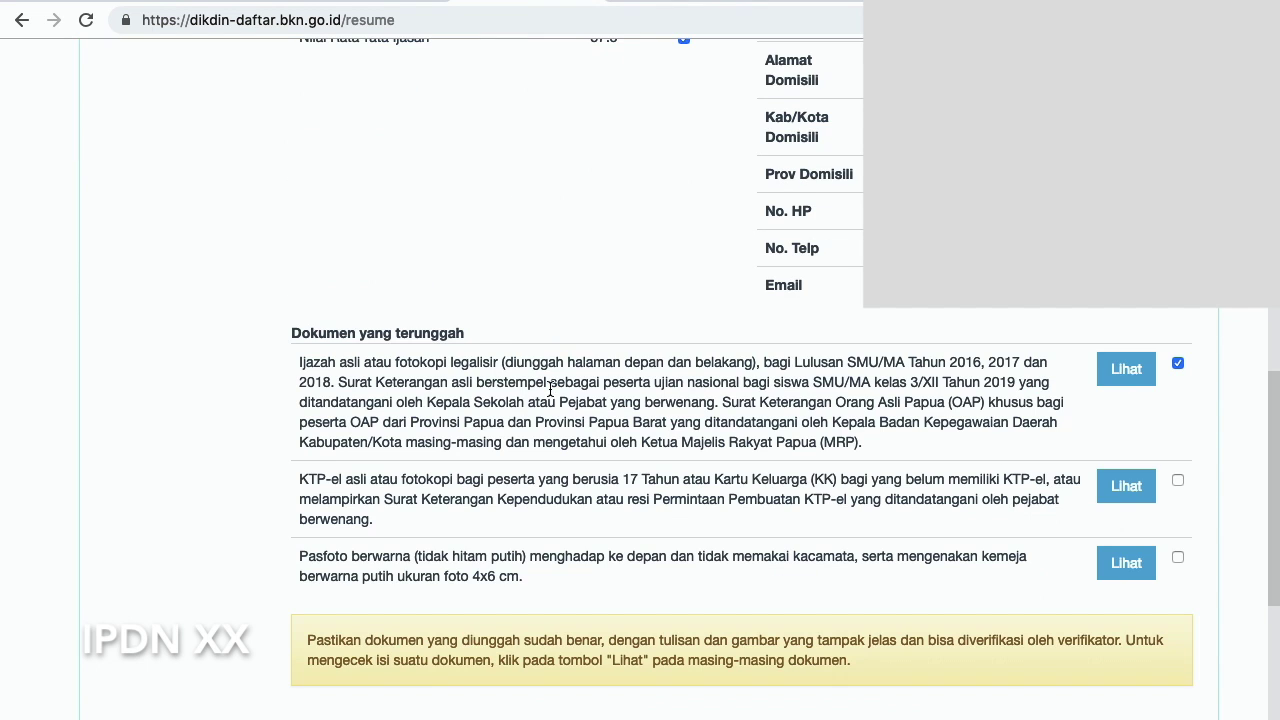
Tick the KTP-el and Pasfoto document checkboxes and review the resume page
click(1178, 481)
click(1178, 558)
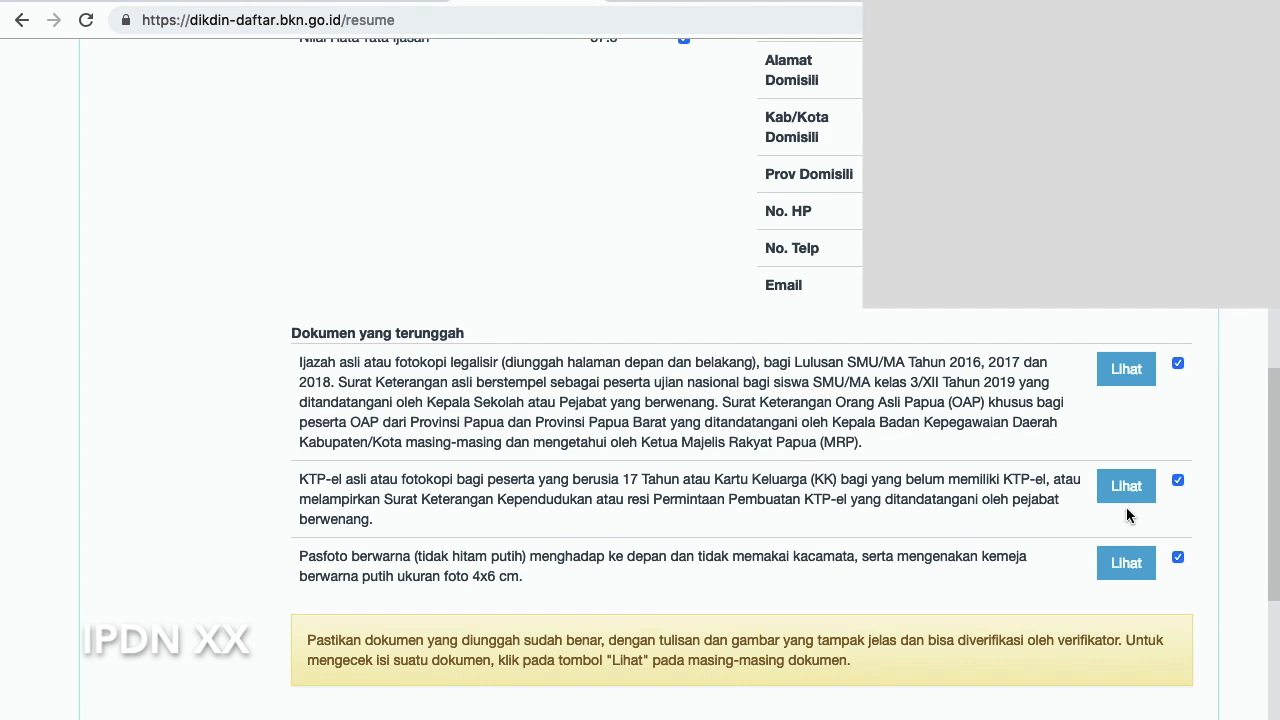
scroll(975, 453, up, 7)
scroll(981, 447, up, 3)
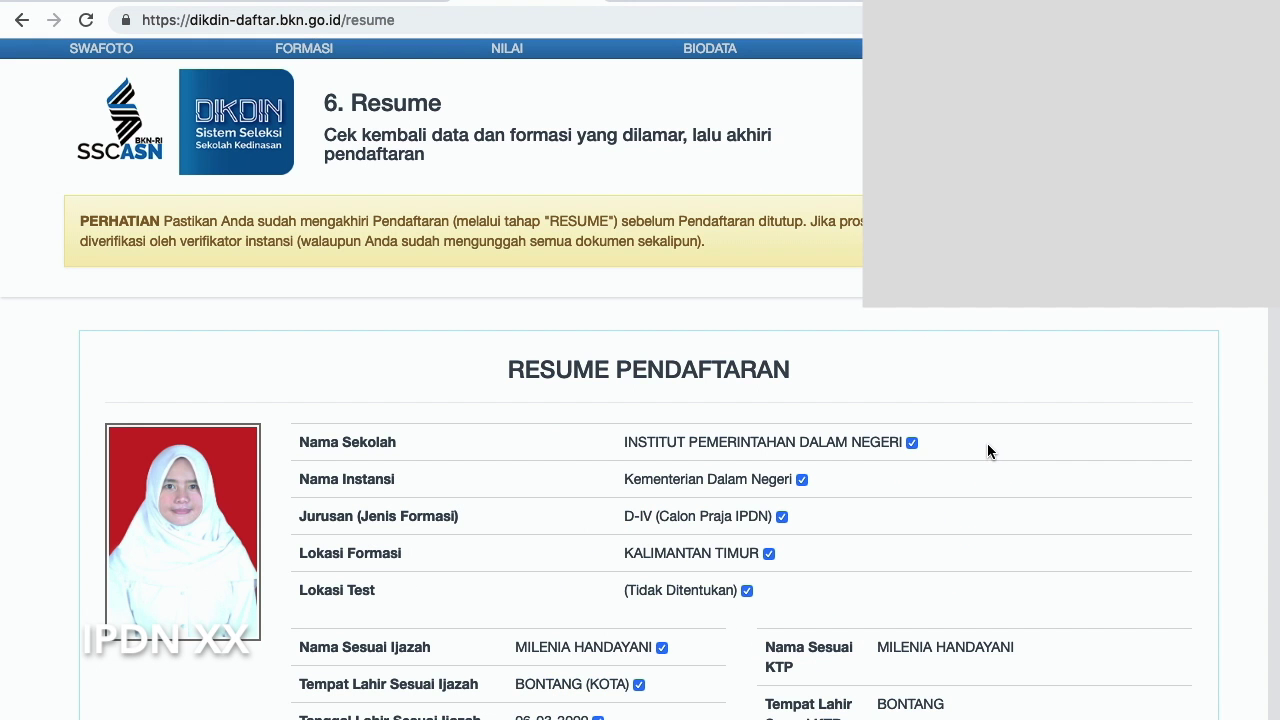
scroll(889, 464, down, 5)
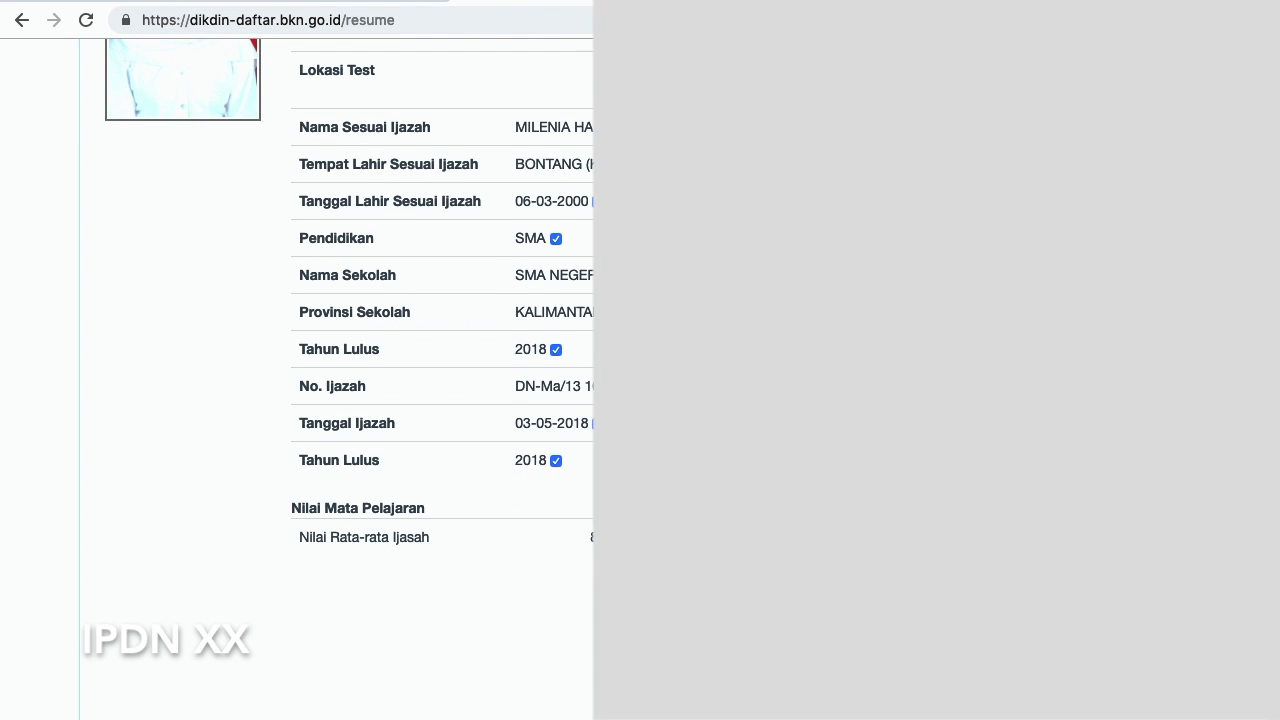
scroll(440, 380, down, 2)
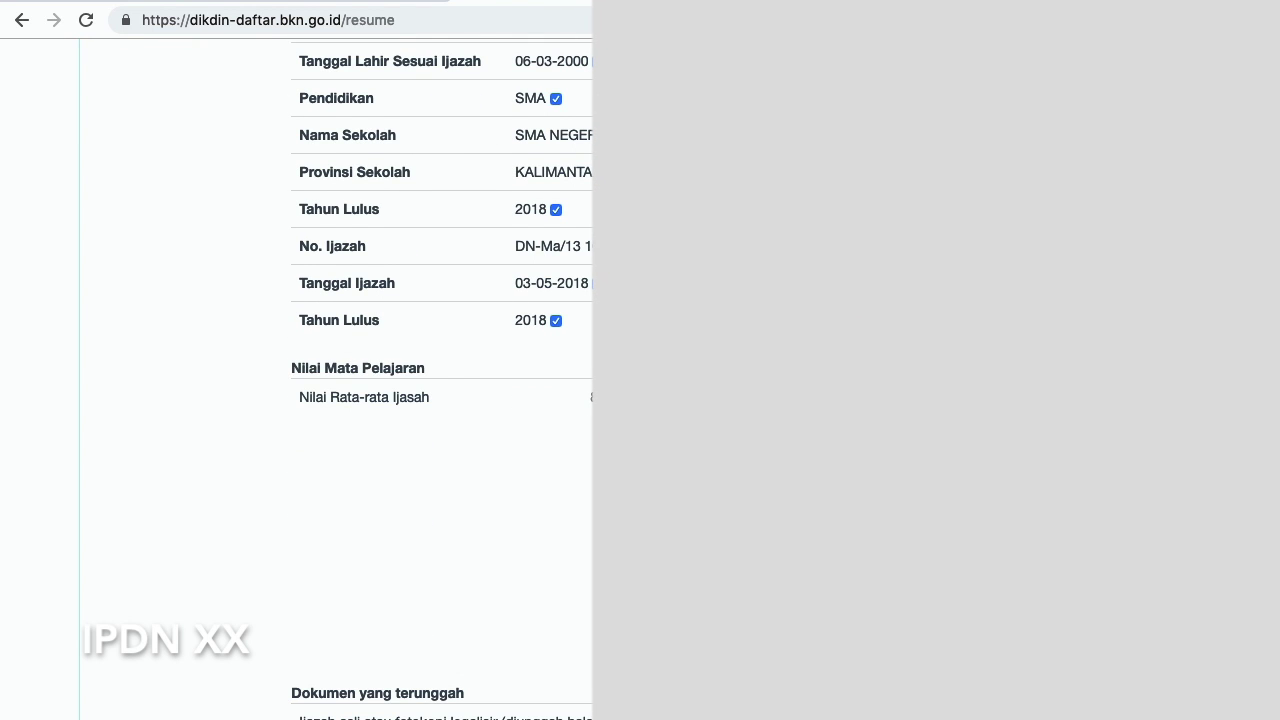
scroll(440, 380, down, 3)
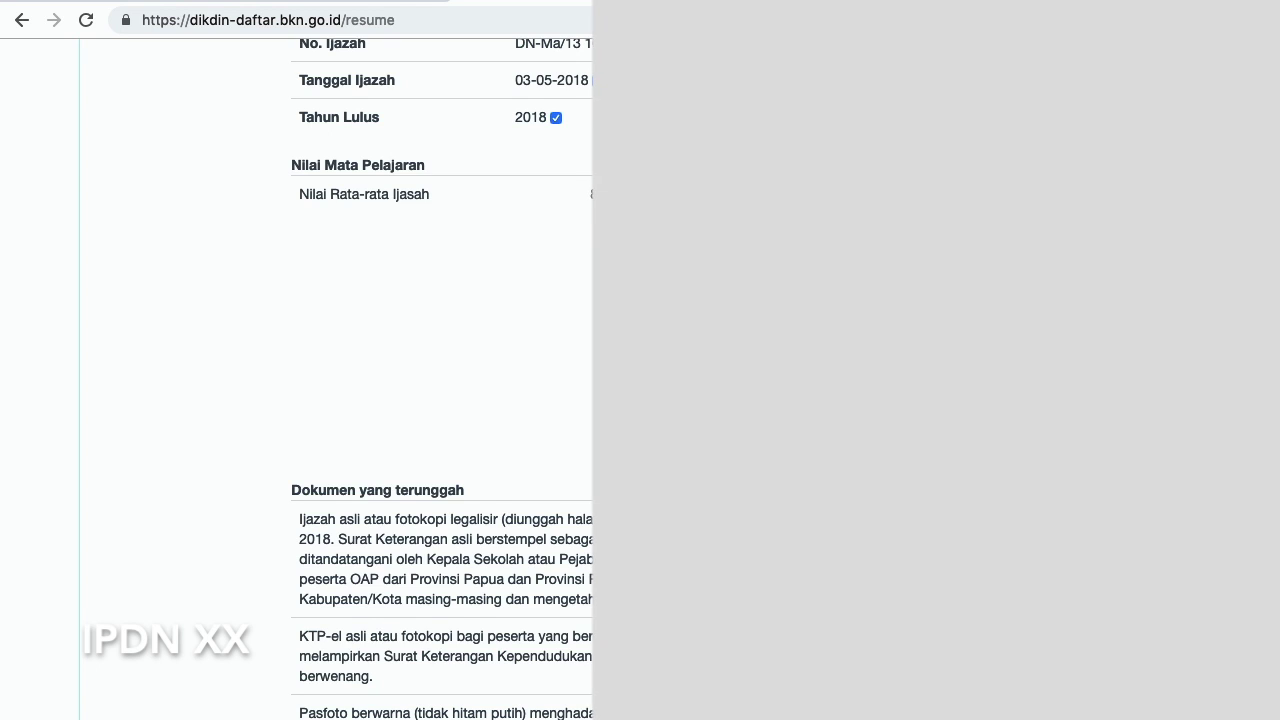
scroll(440, 380, down, 5)
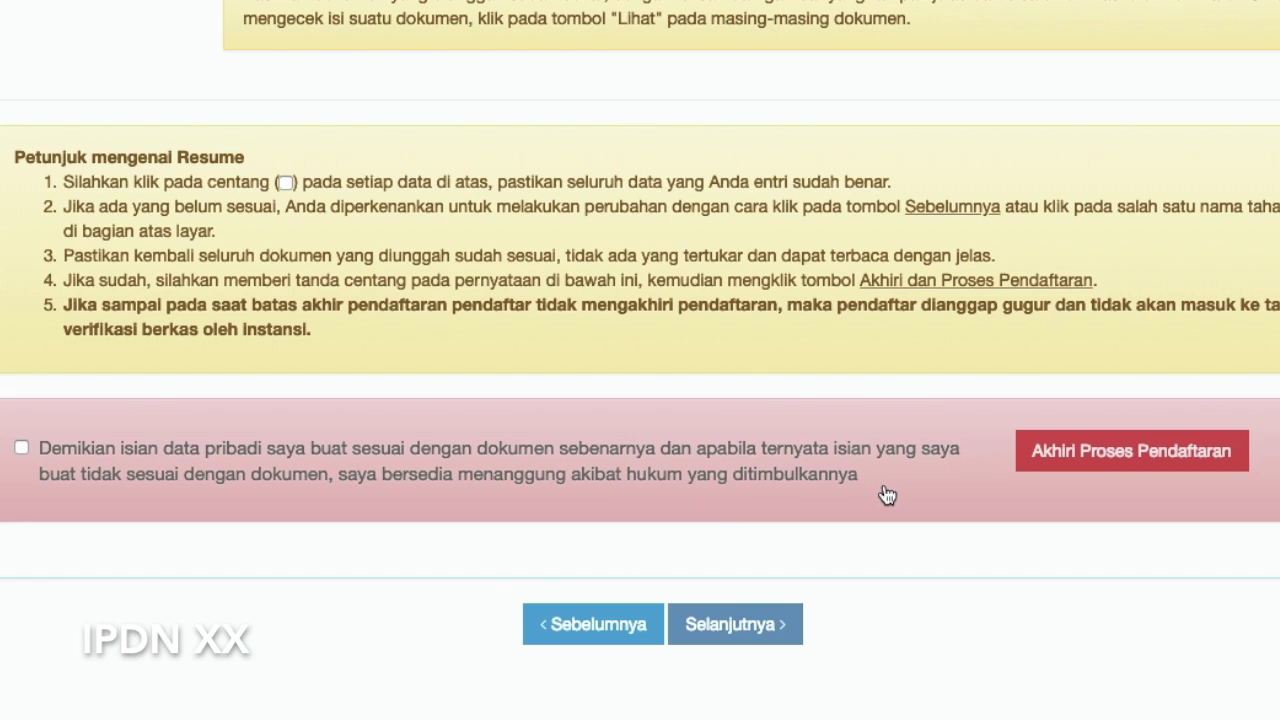
Agree to the data accuracy declaration and choose Akhiri Proses Pendaftaran to end the registration
click(22, 449)
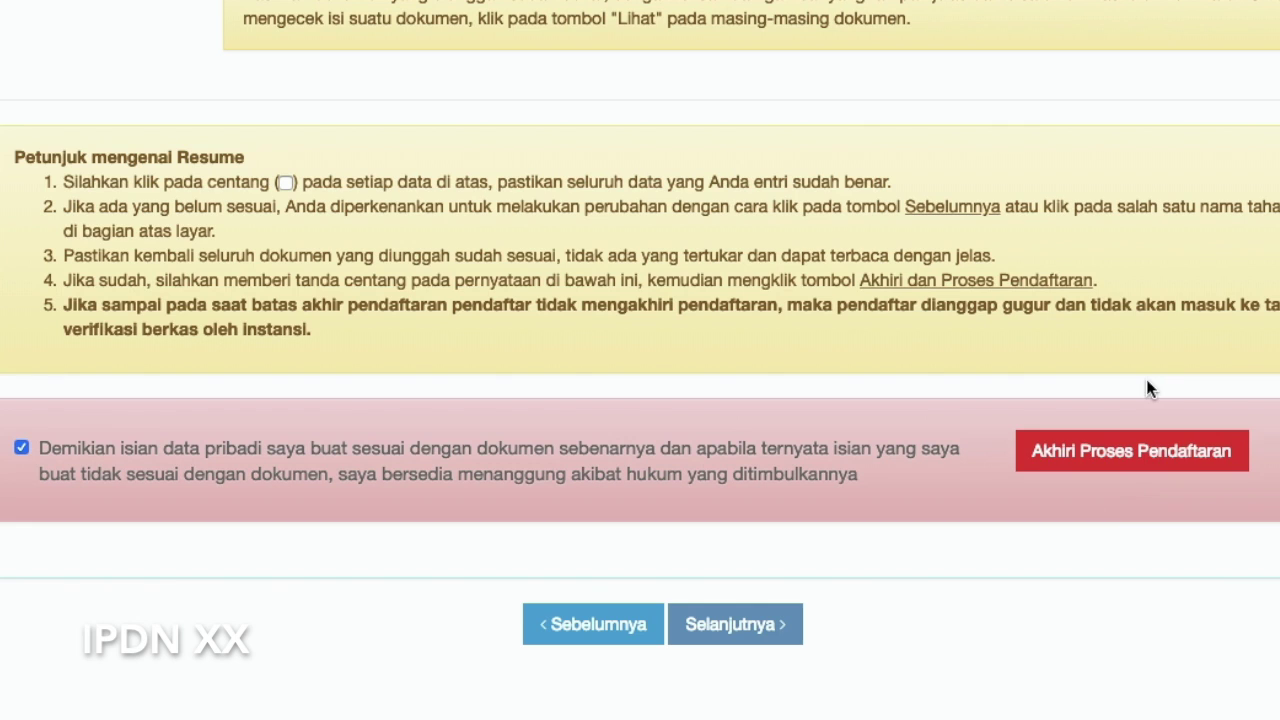
click(1132, 462)
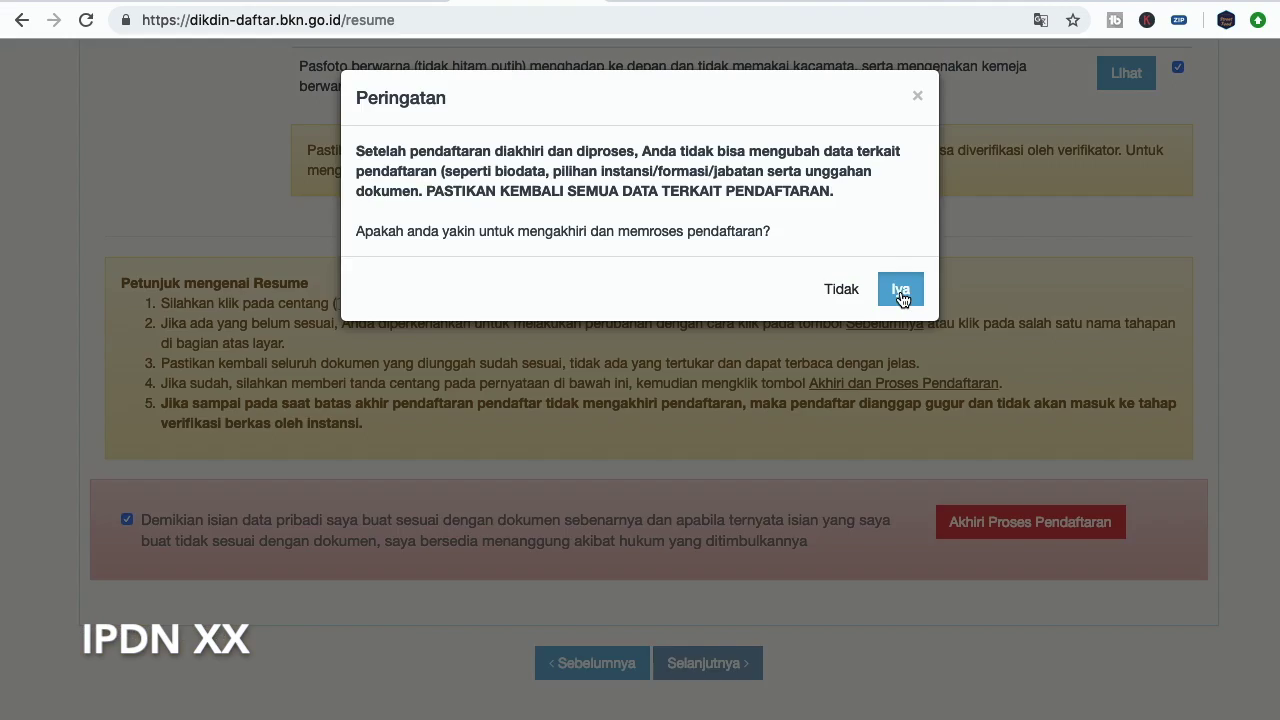
click(1030, 440)
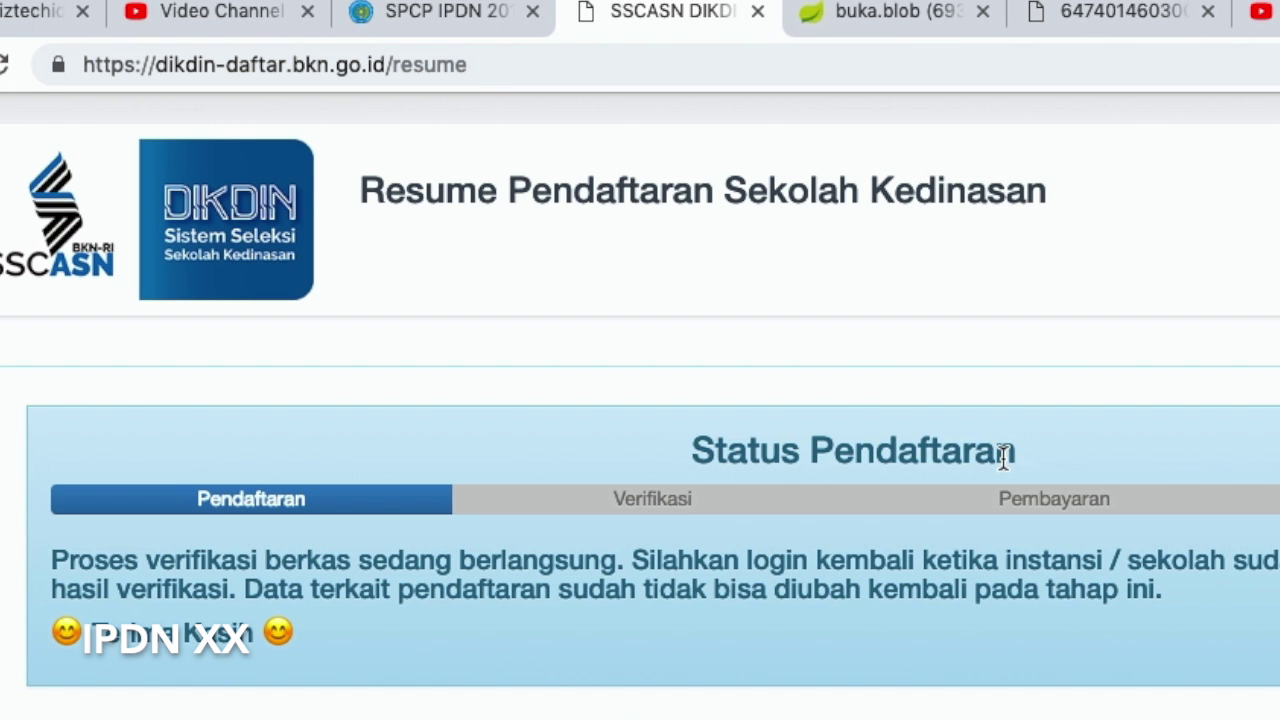
scroll(998, 465, down, 1)
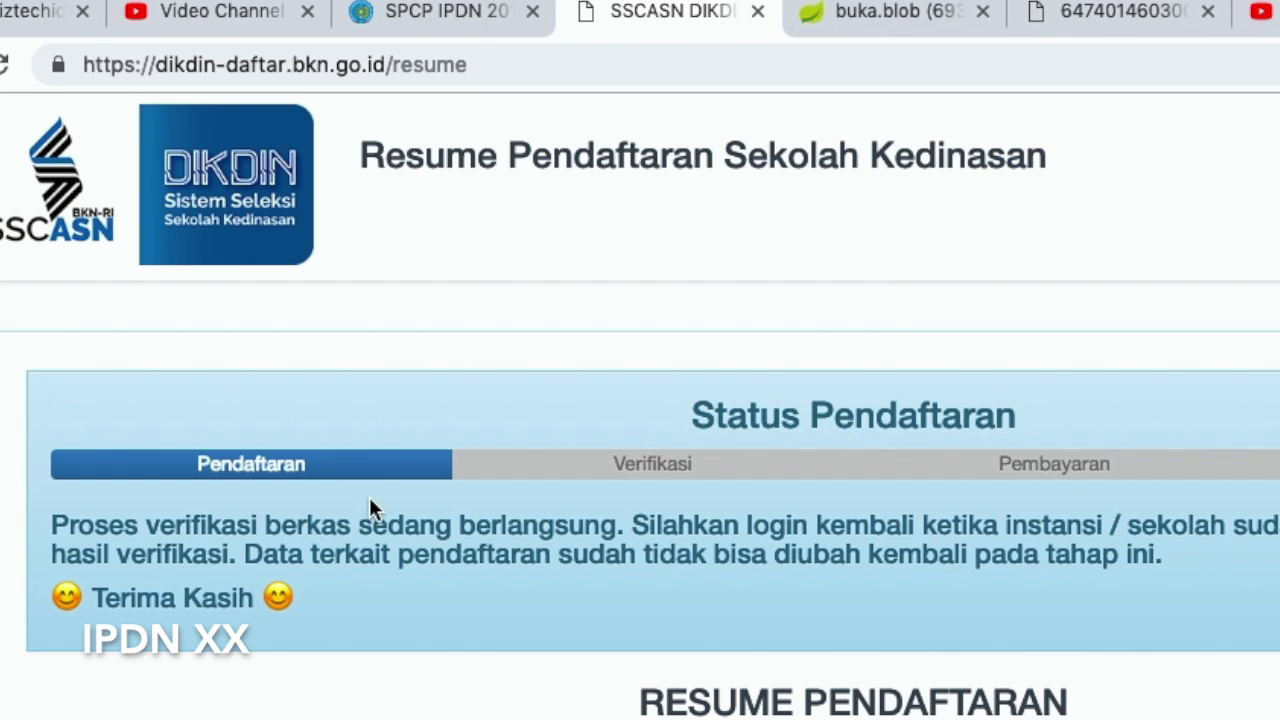
drag(188, 530, 322, 553)
click(705, 598)
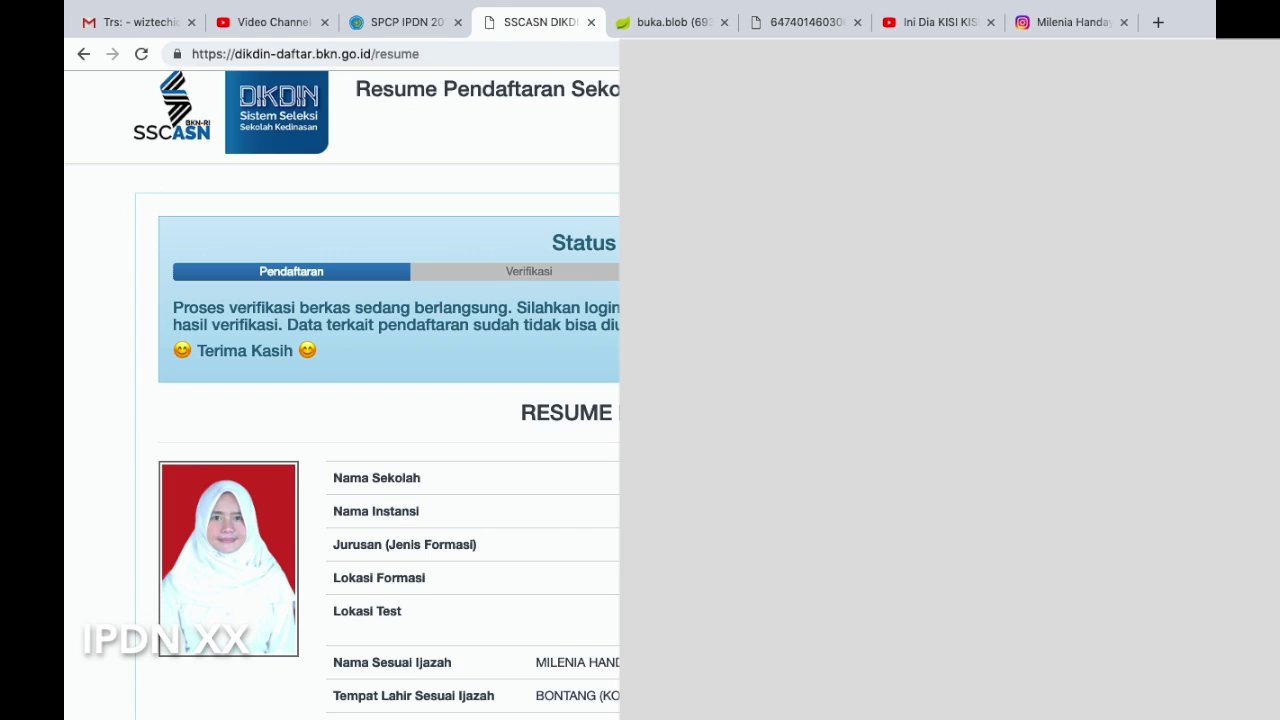
Review the resume data table and generate the CETAK KARTU PENDAFTARAN DIKDIN registration card
scroll(862, 608, down, 3)
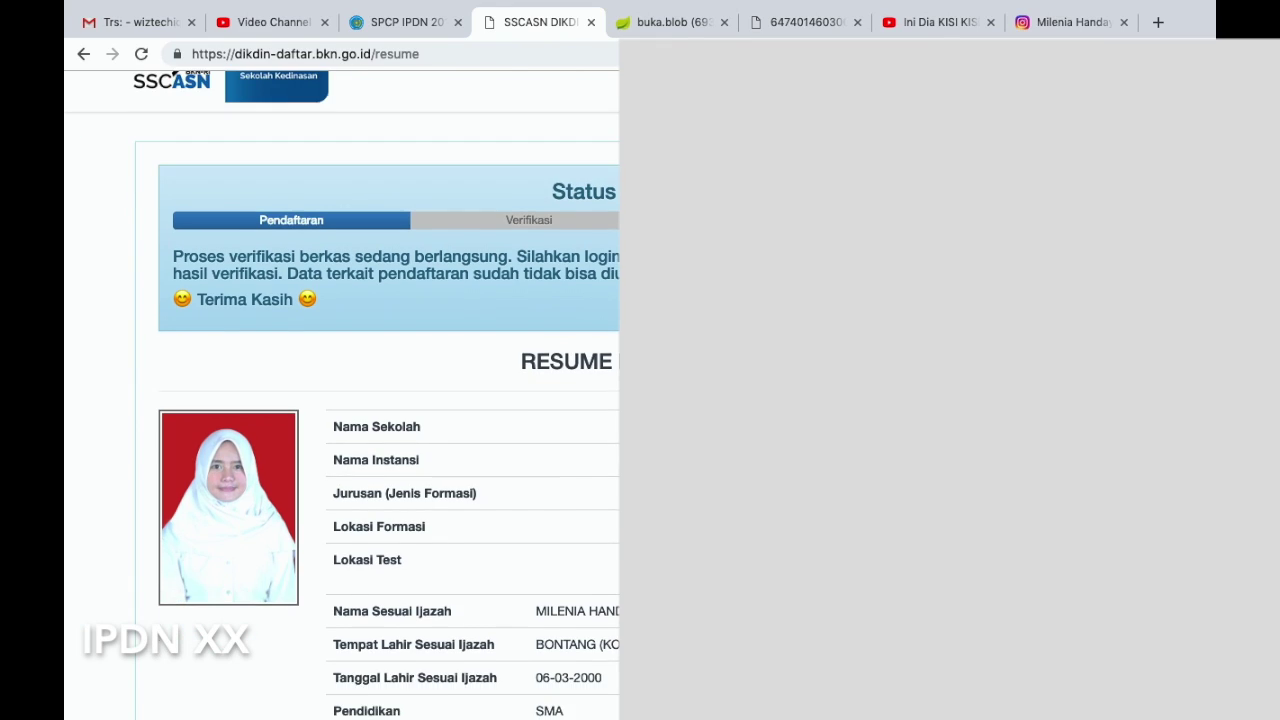
scroll(612, 330, down, 3)
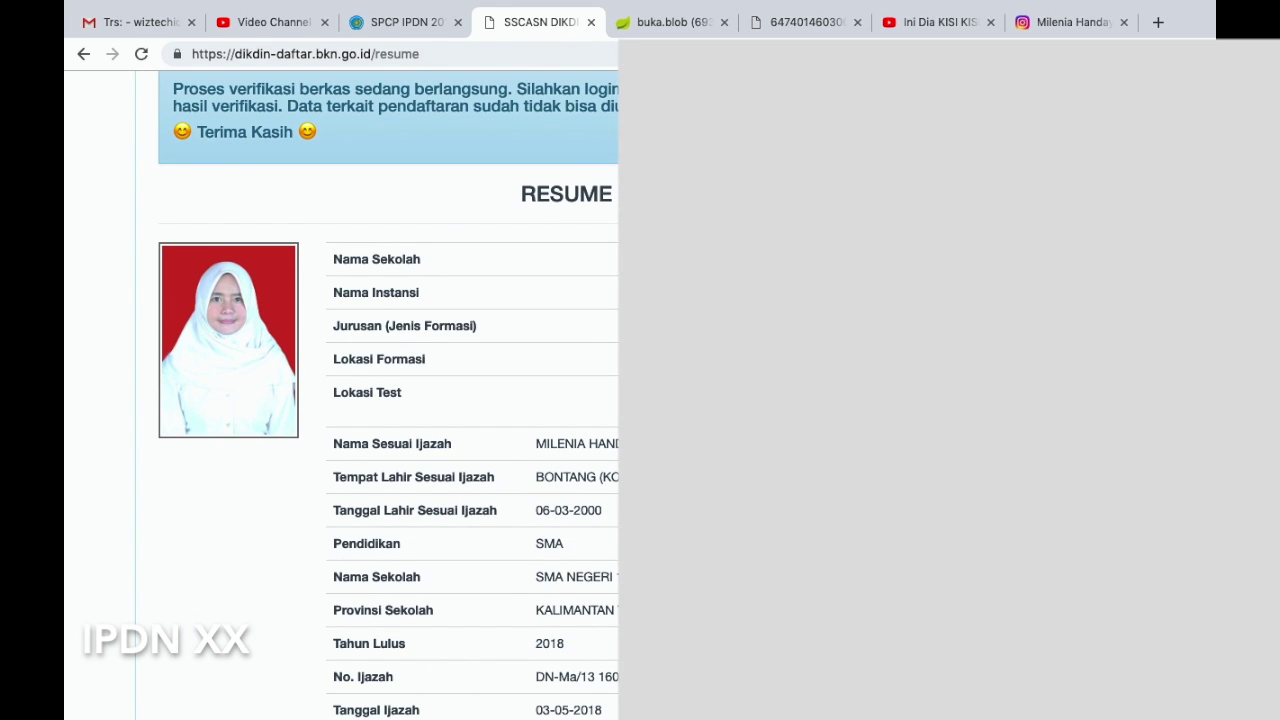
scroll(612, 331, down, 6)
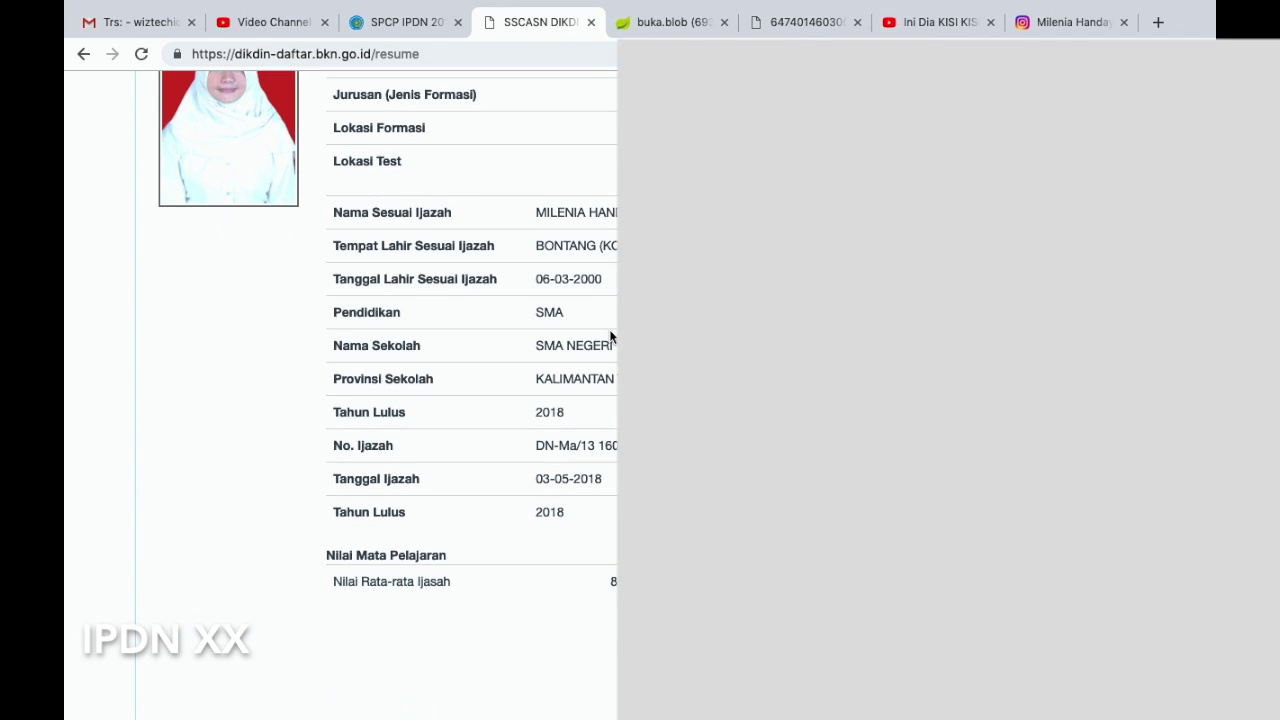
scroll(610, 337, down, 3)
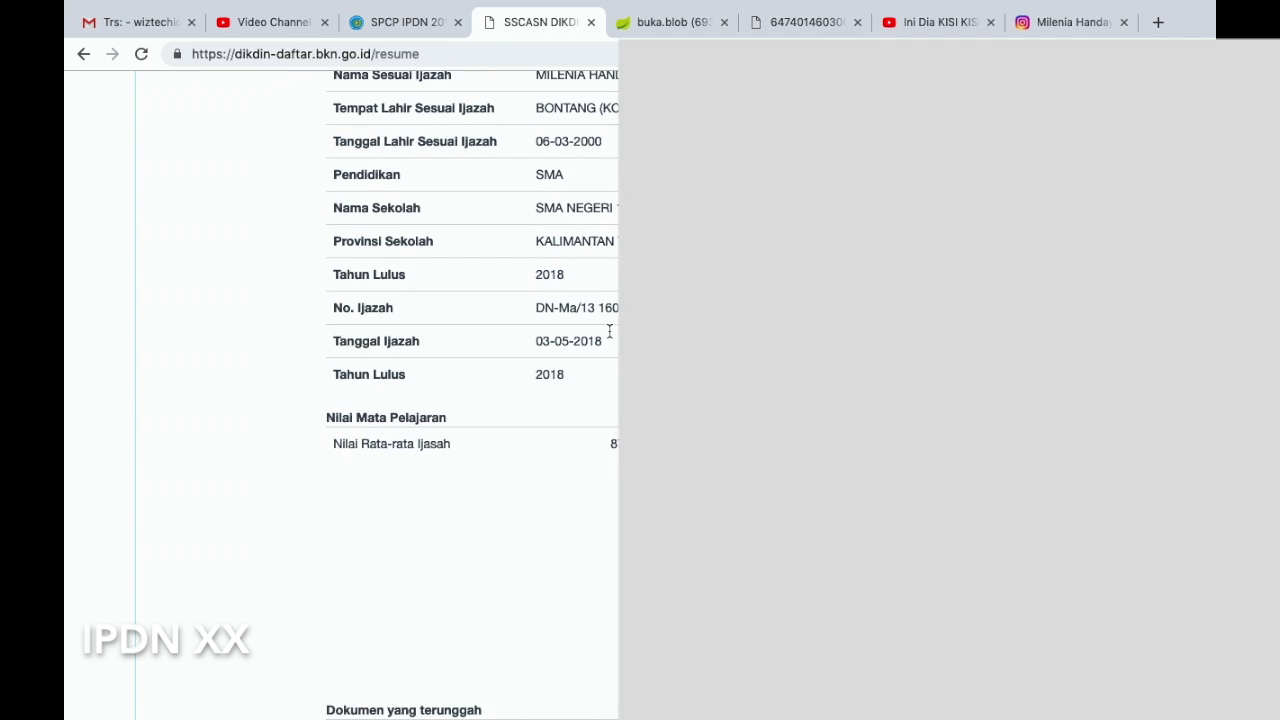
scroll(610, 337, down, 10)
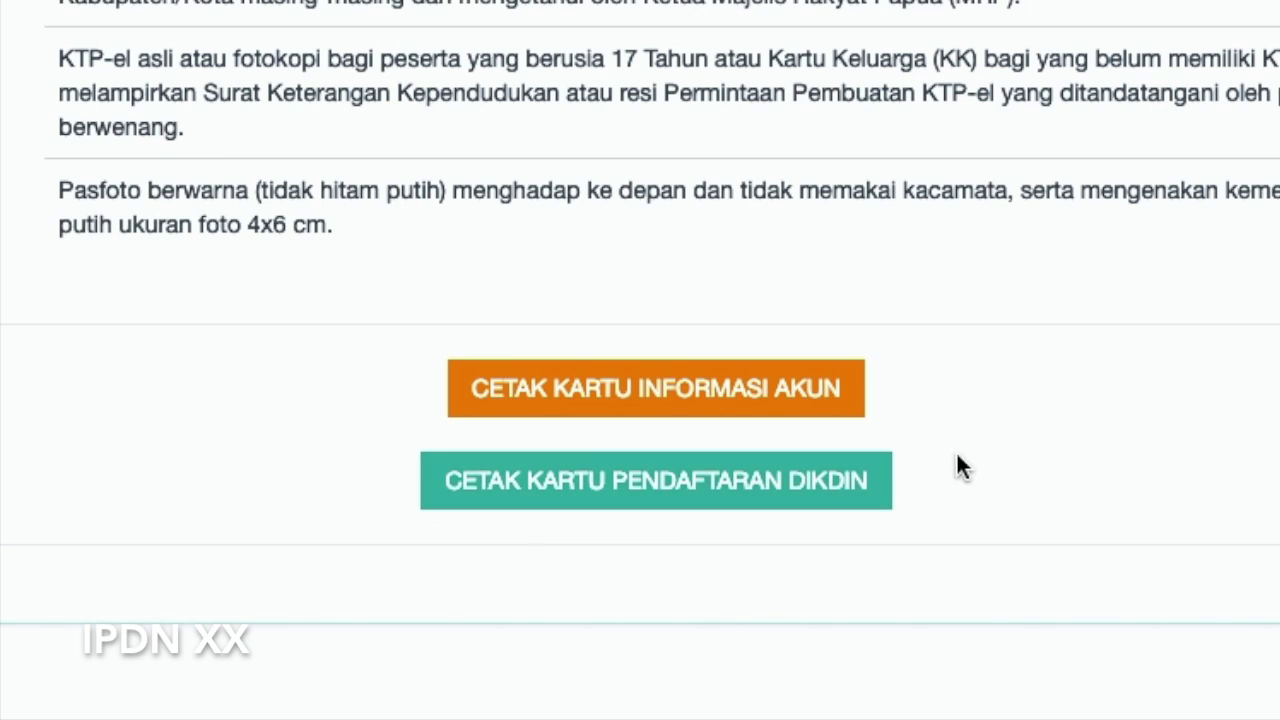
click(803, 505)
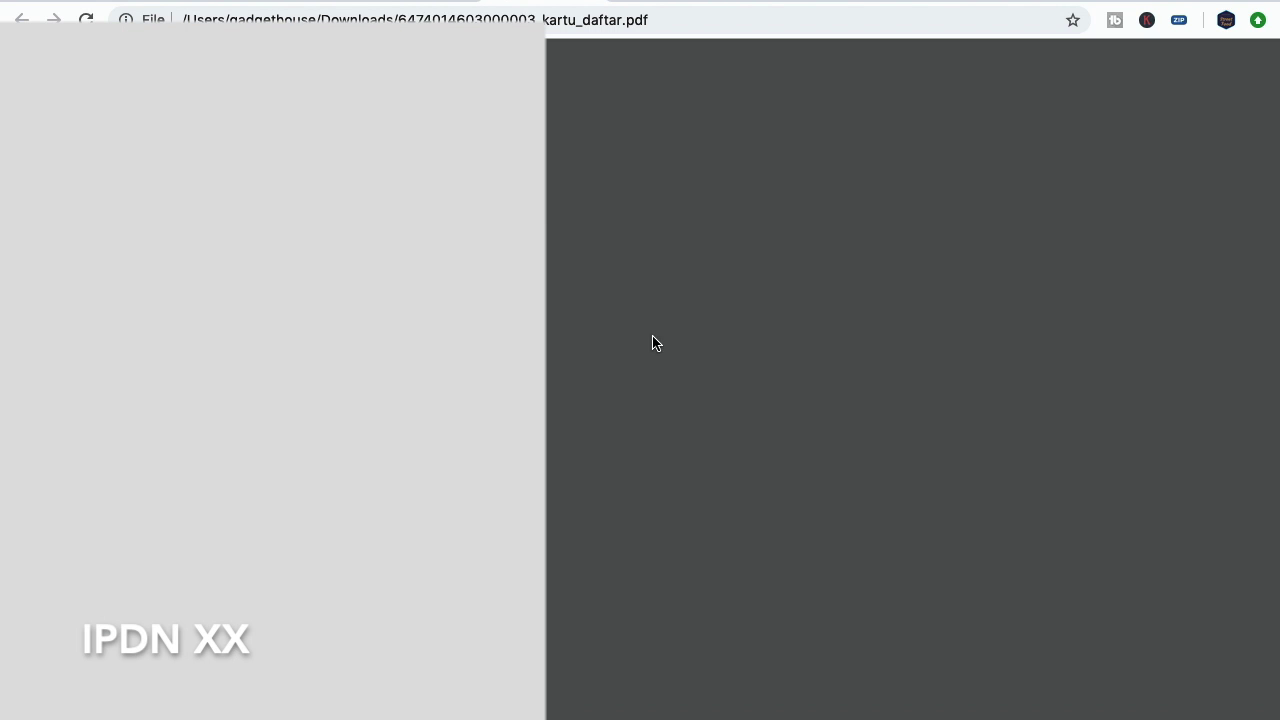
Read through kartu_daftar.pdf down to the document checklist, verifier signature and envelope label
scroll(643, 323, down, 2)
scroll(640, 325, up, 2)
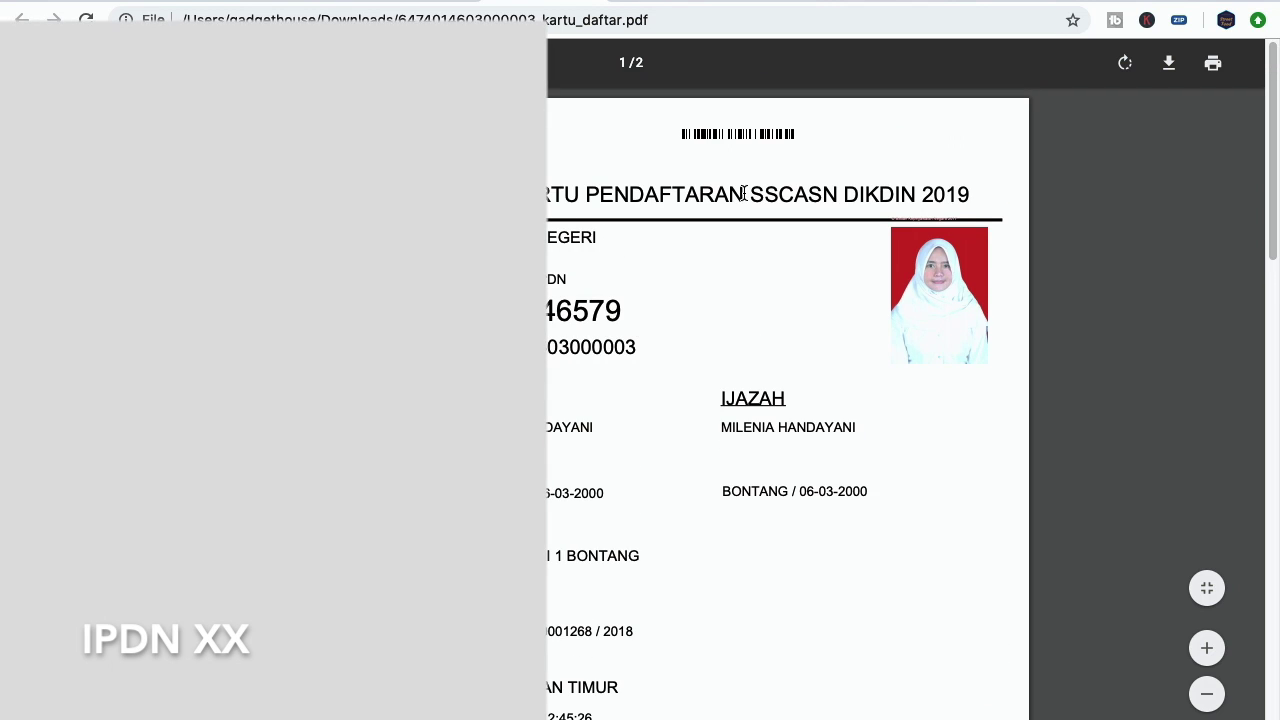
scroll(663, 258, down, 1)
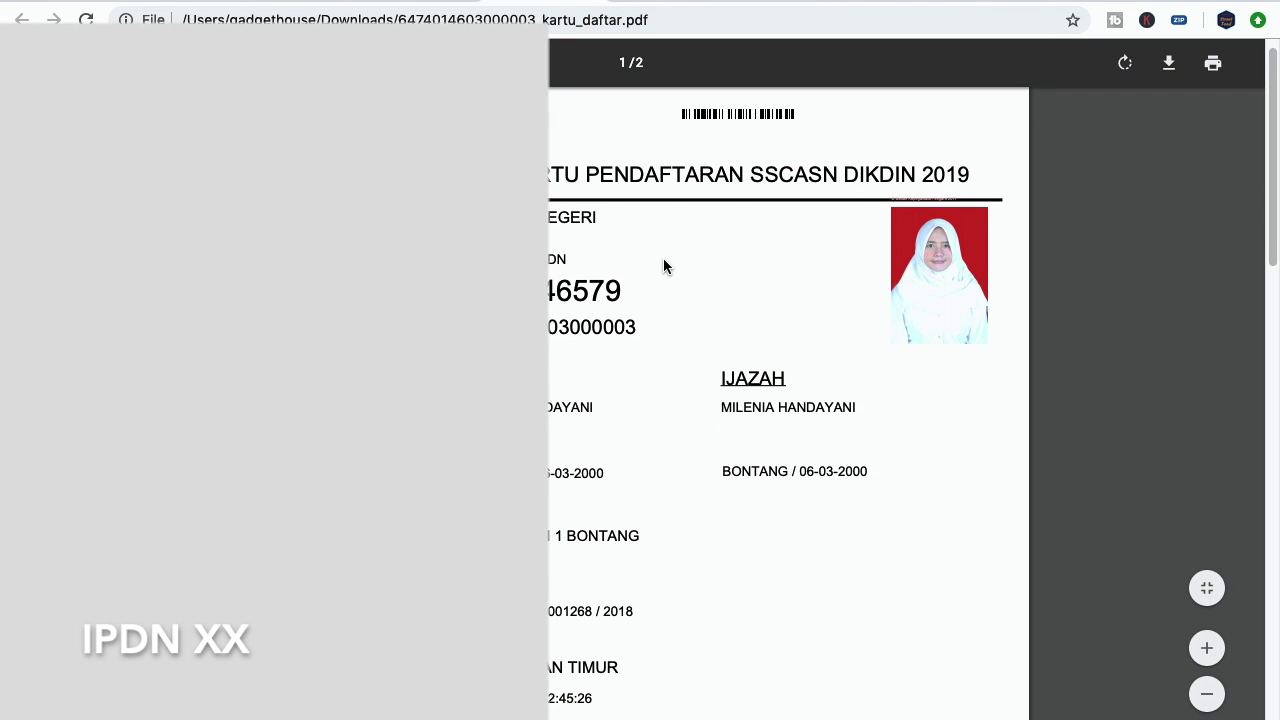
scroll(662, 263, up, 1)
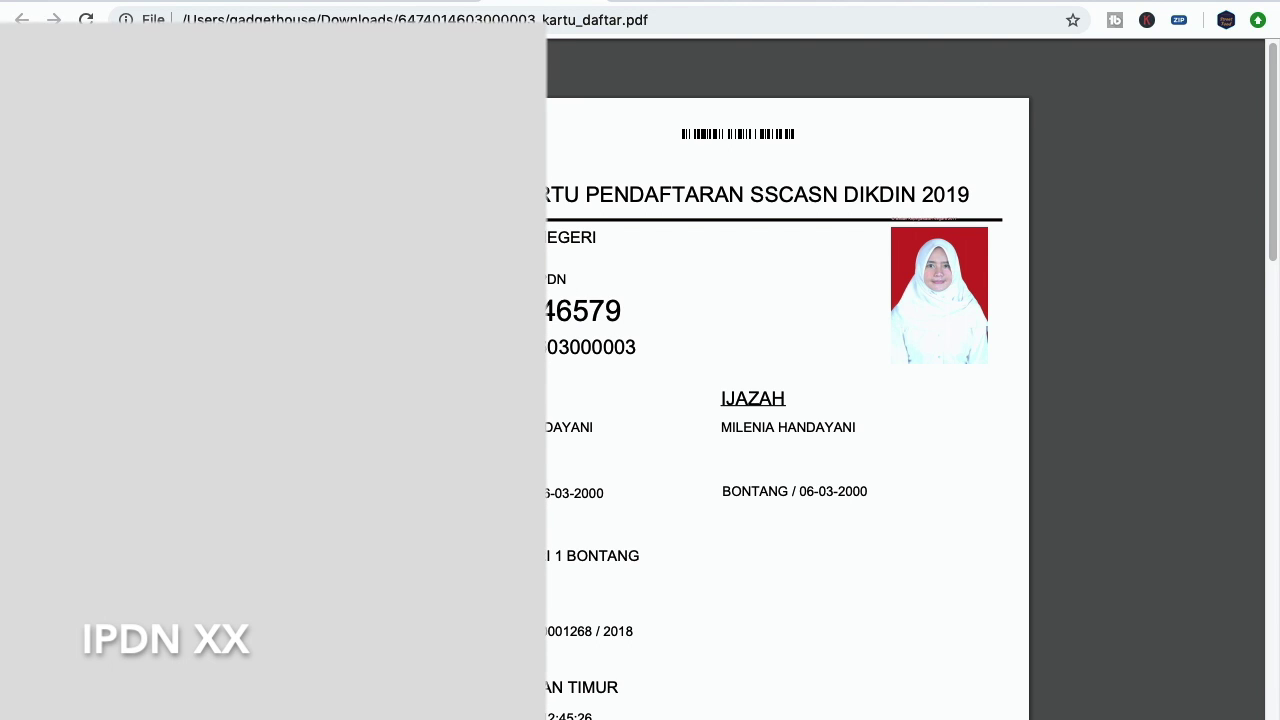
scroll(609, 317, down, 1)
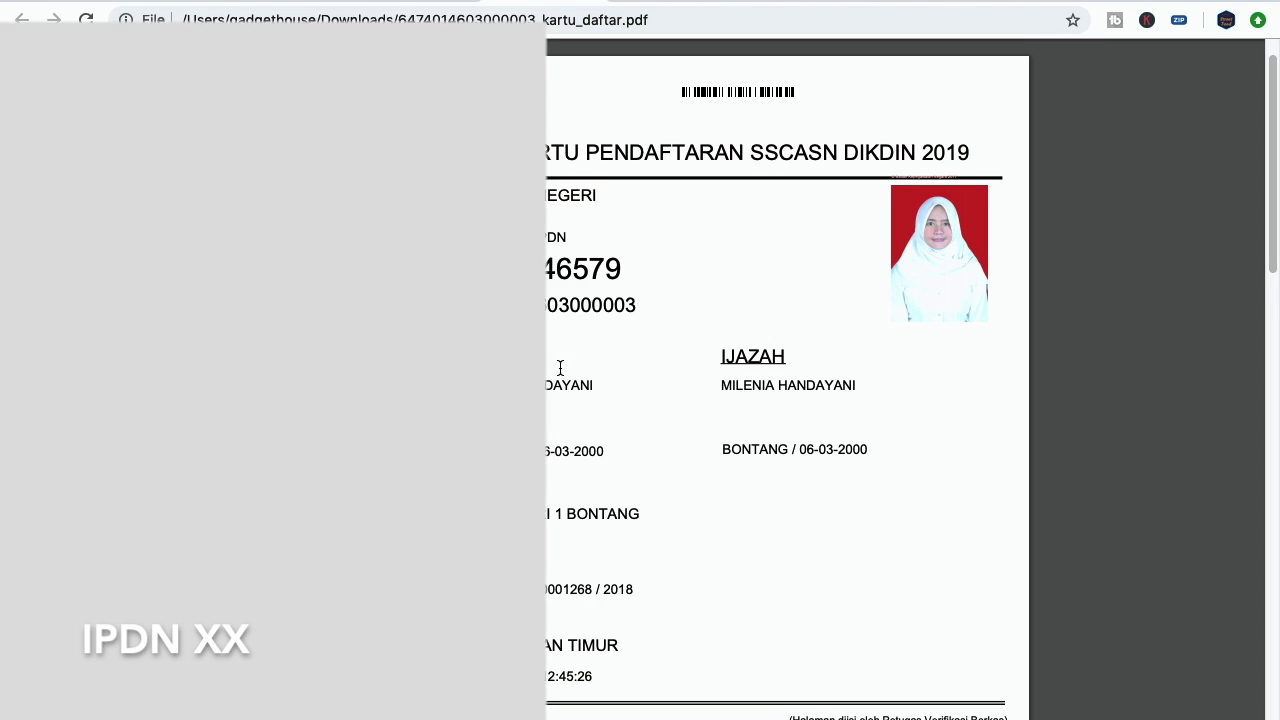
scroll(560, 368, down, 2)
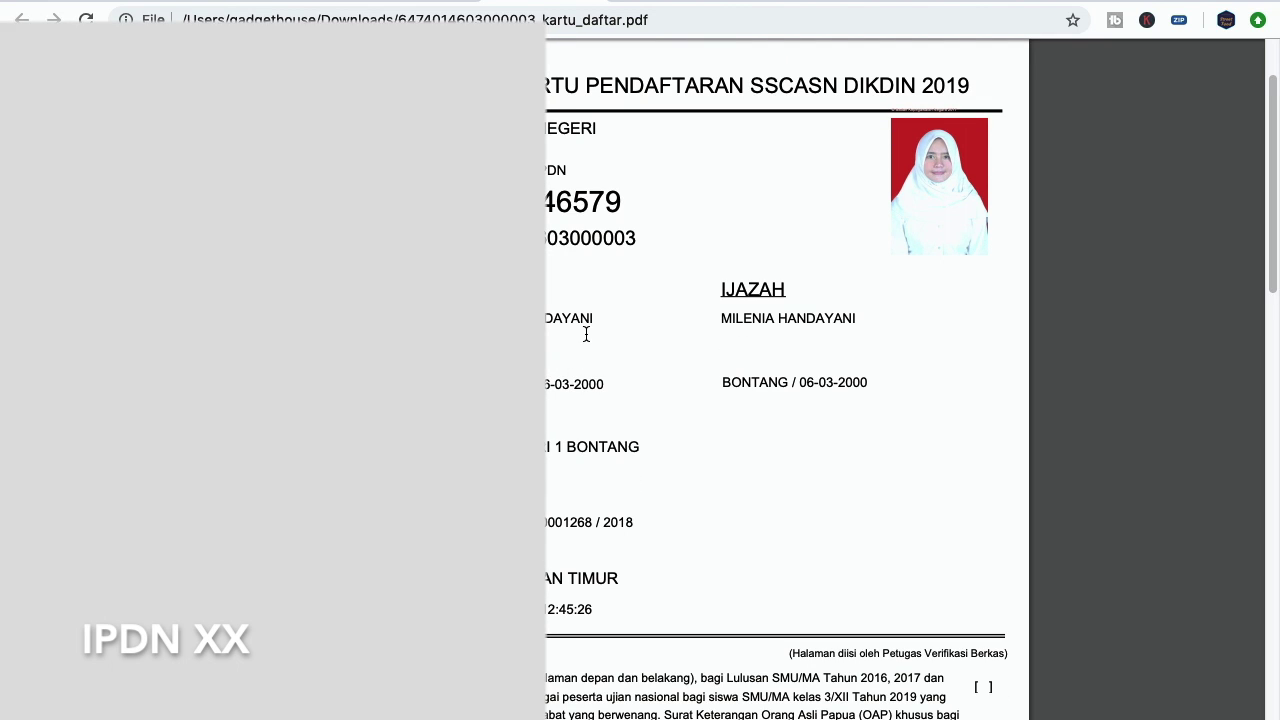
scroll(600, 334, down, 3)
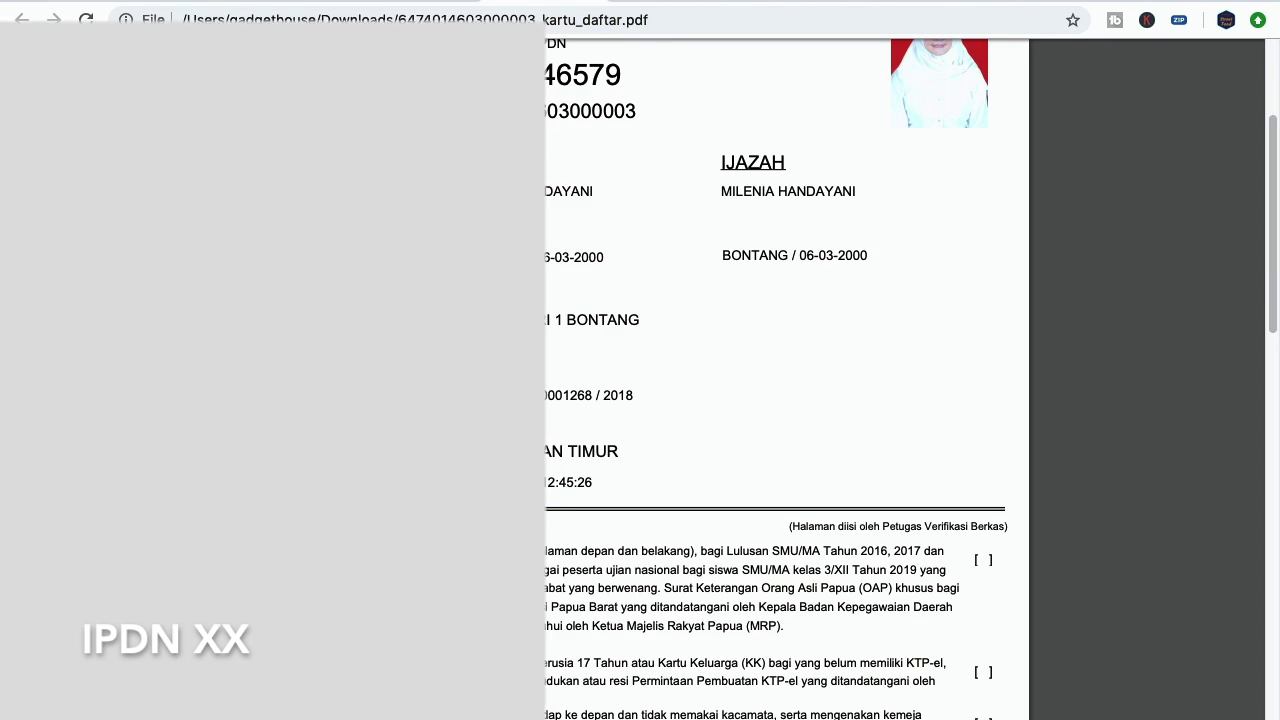
scroll(658, 402, down, 3)
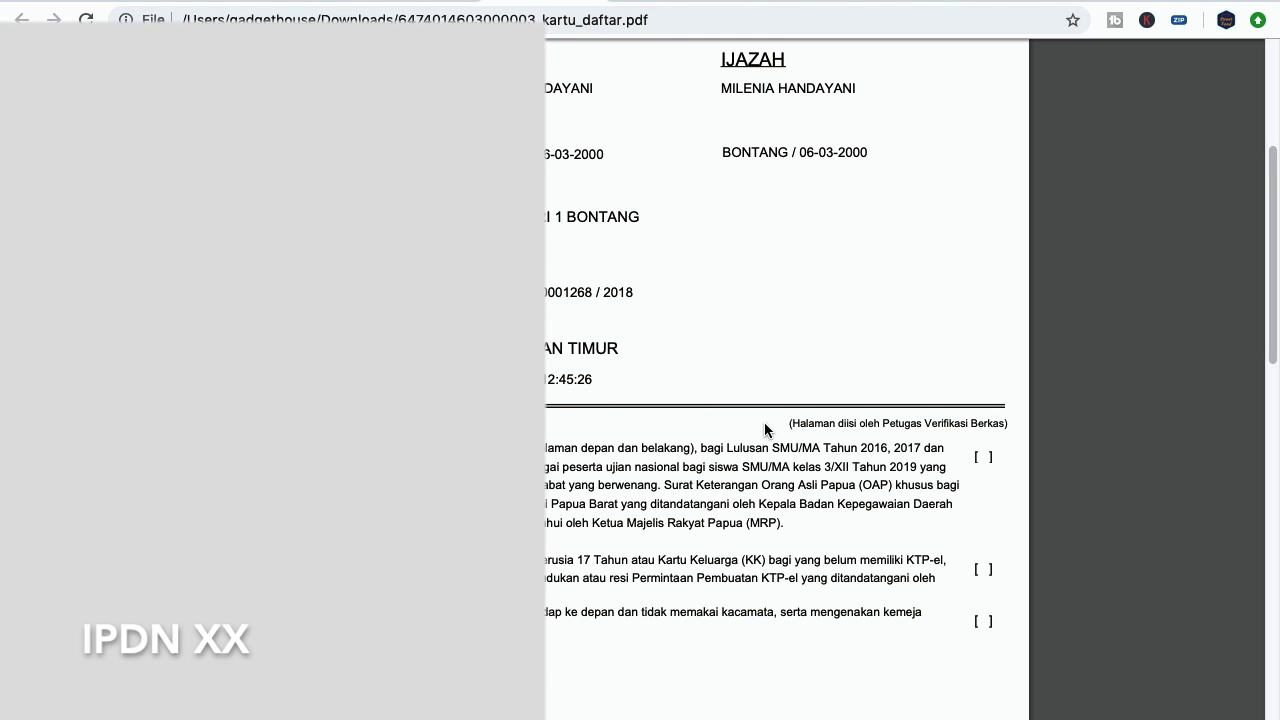
scroll(766, 423, down, 1)
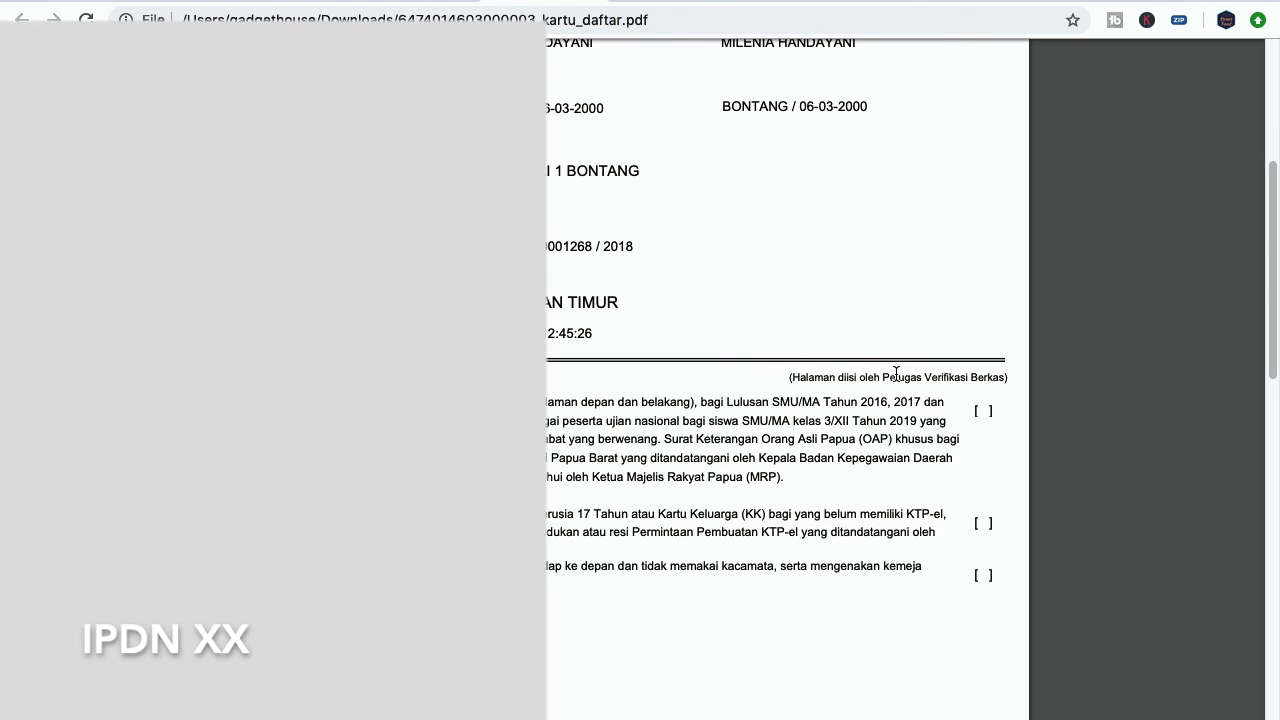
scroll(905, 385, down, 5)
scroll(905, 395, down, 3)
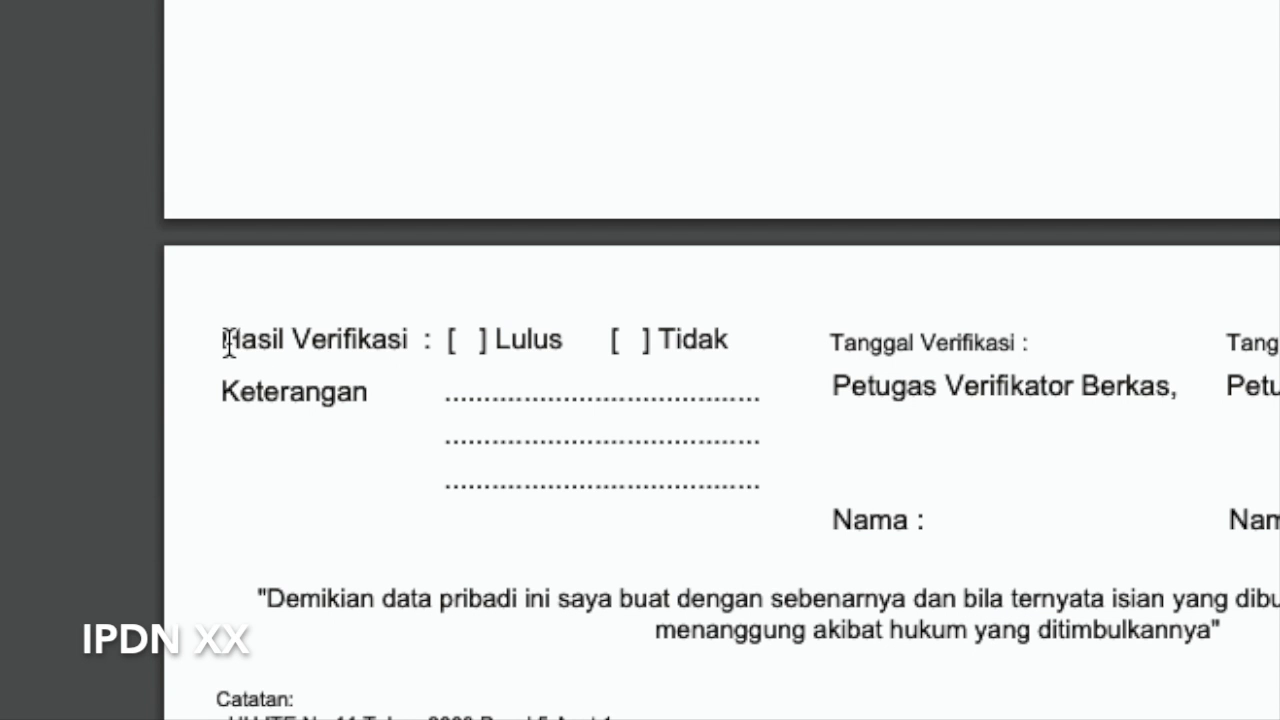
drag(229, 341, 575, 342)
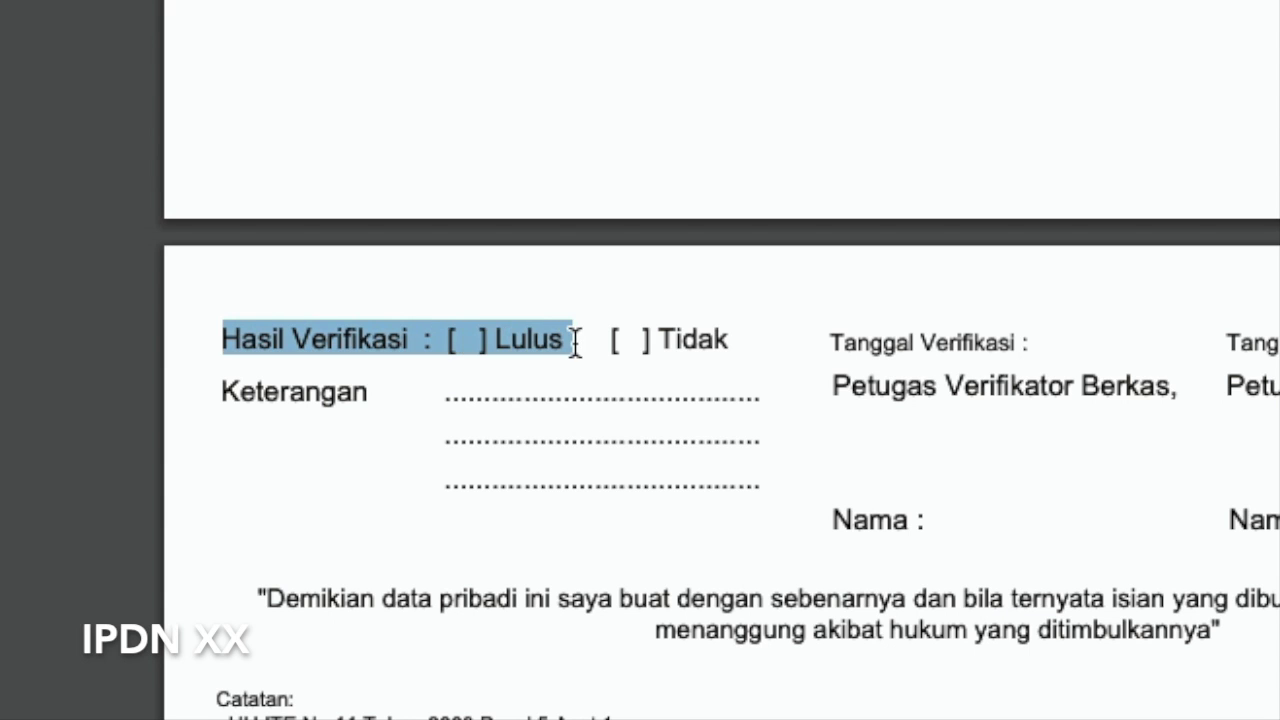
click(1086, 371)
scroll(1086, 371, down, 1)
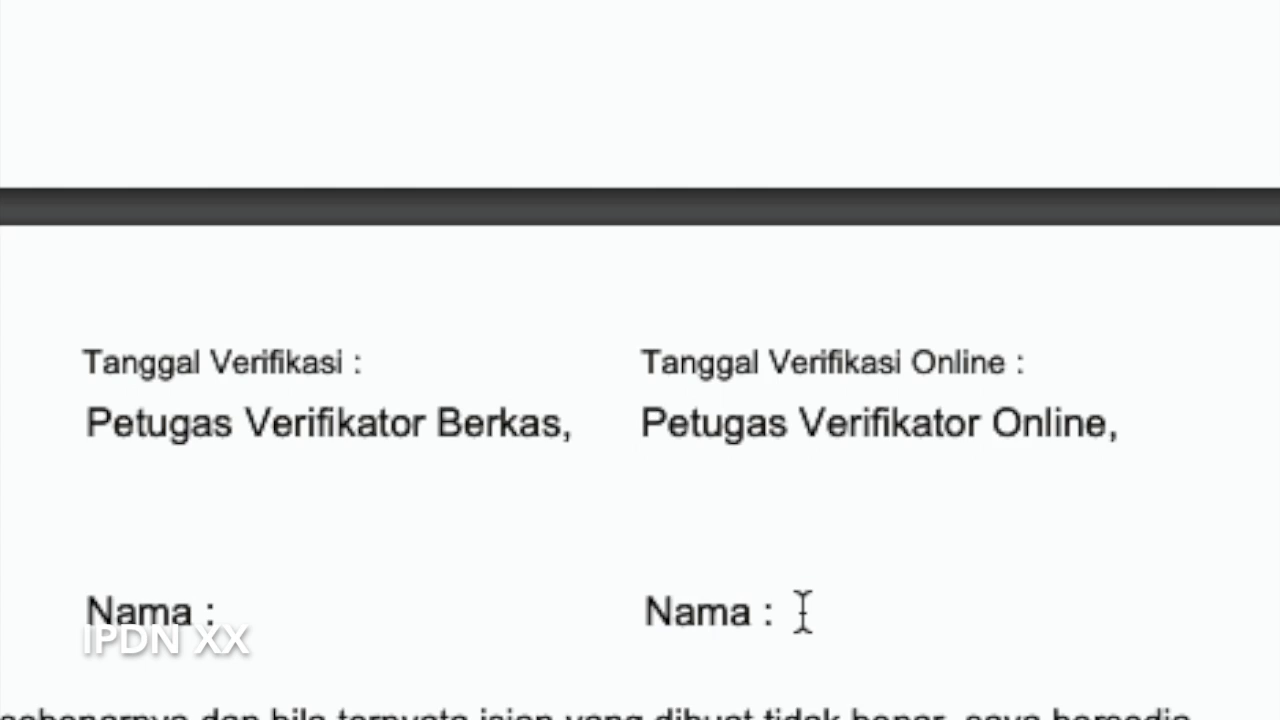
scroll(803, 611, down, 5)
scroll(802, 617, up, 2)
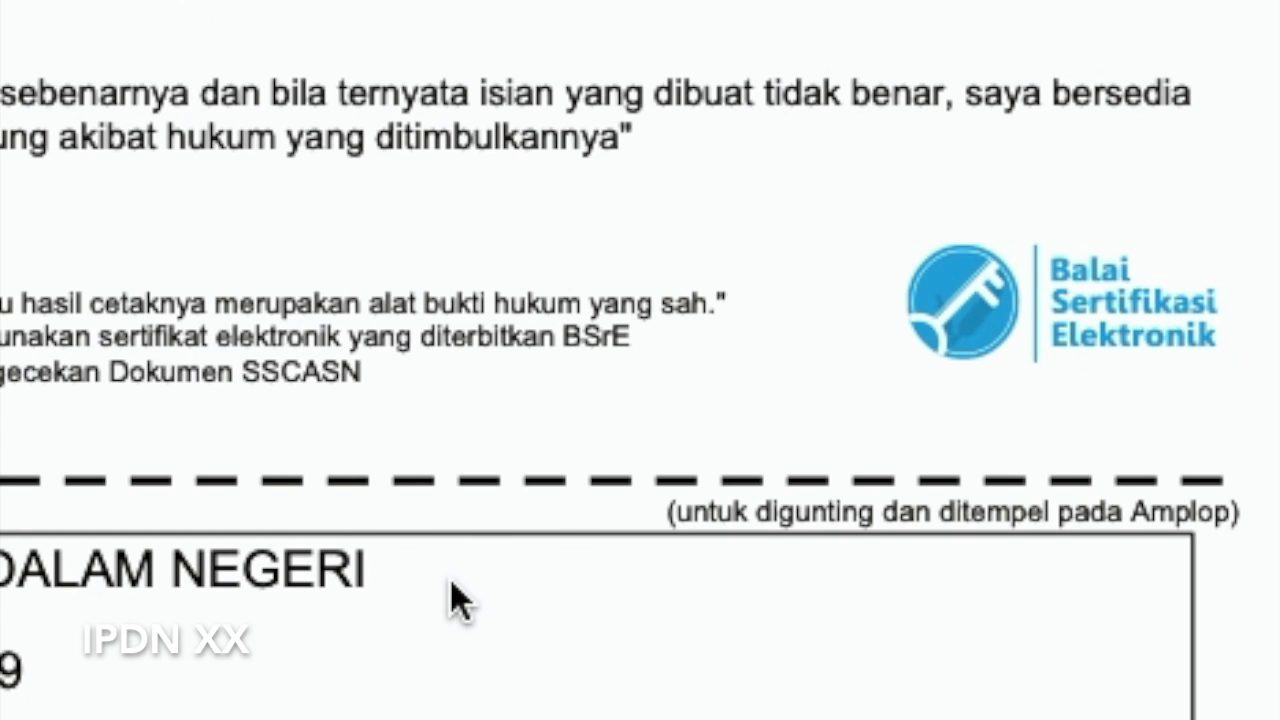
scroll(457, 605, up, 3)
scroll(457, 600, down, 6)
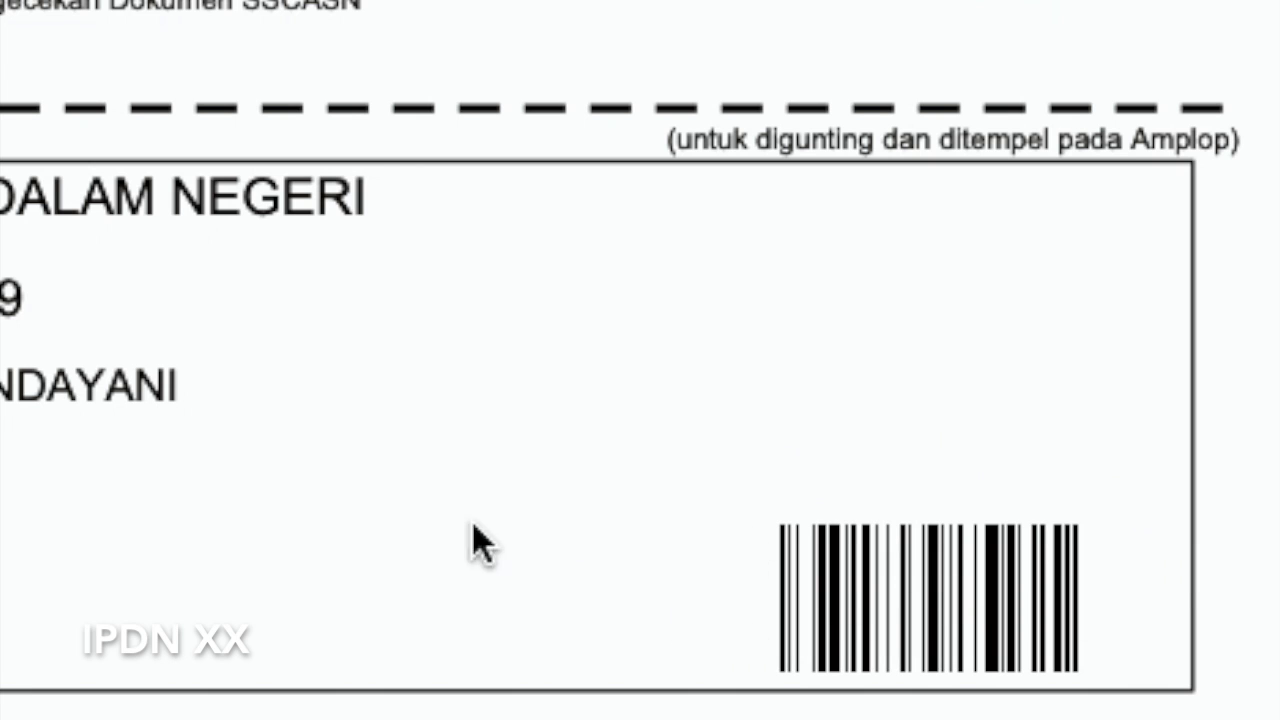
scroll(480, 543, up, 10)
scroll(411, 600, down, 5)
scroll(411, 585, up, 1)
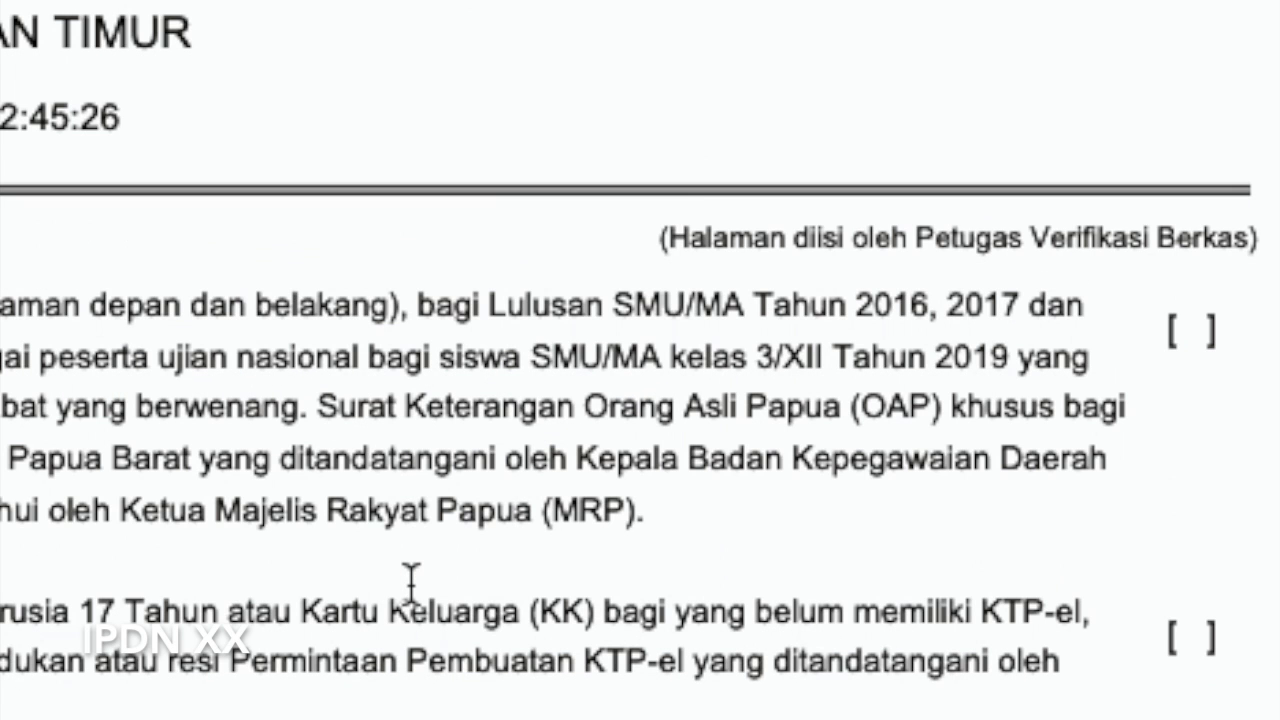
scroll(413, 583, down, 5)
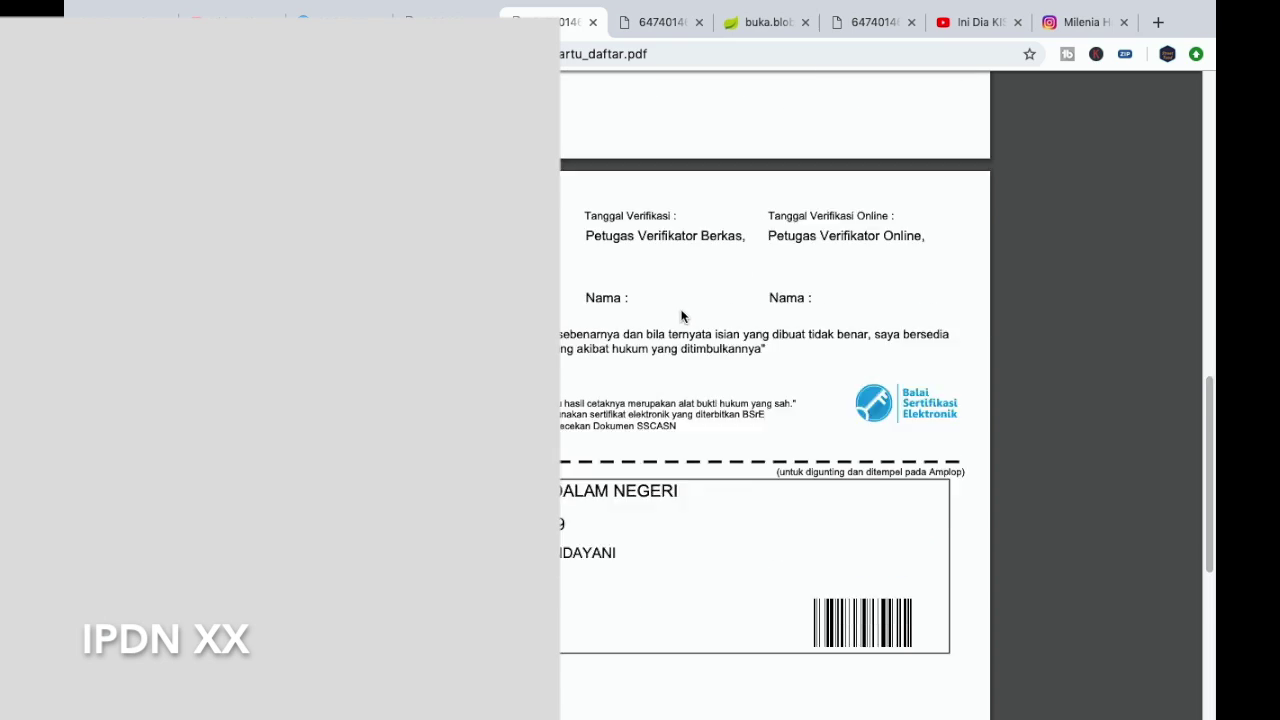
scroll(681, 316, down, 2)
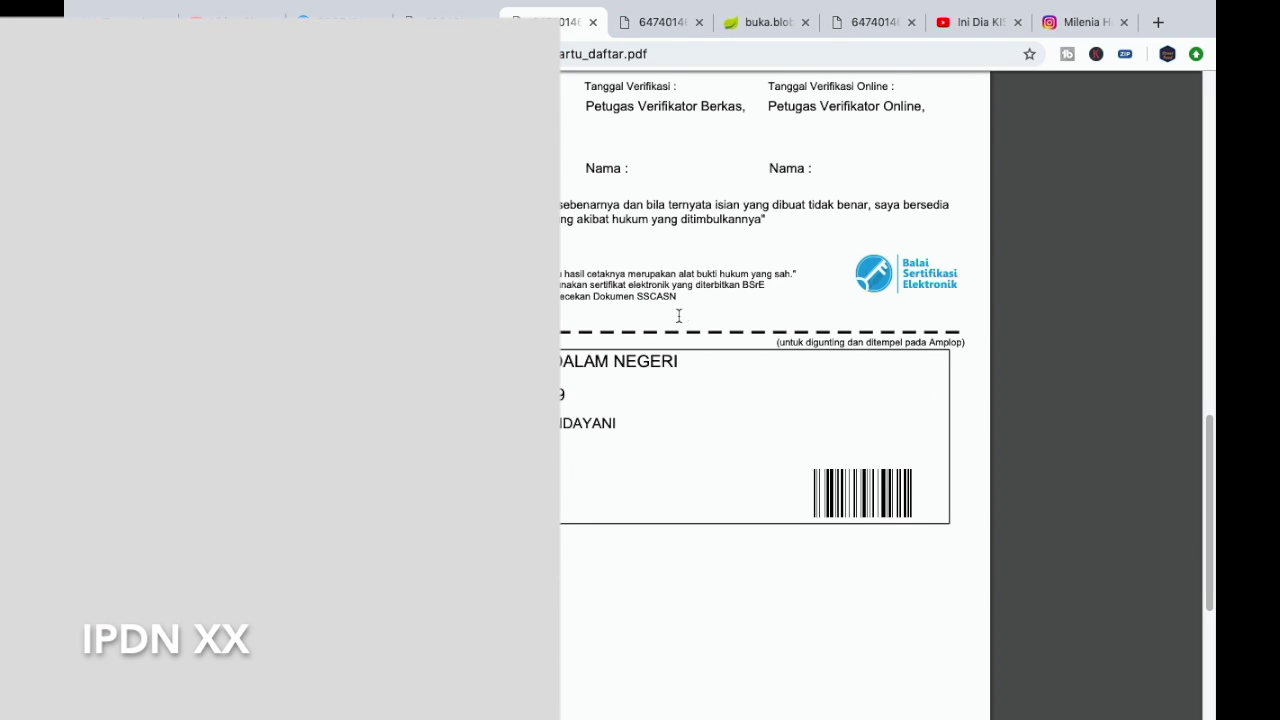
scroll(677, 317, up, 5)
scroll(676, 318, up, 2)
scroll(676, 317, up, 5)
scroll(676, 318, down, 2)
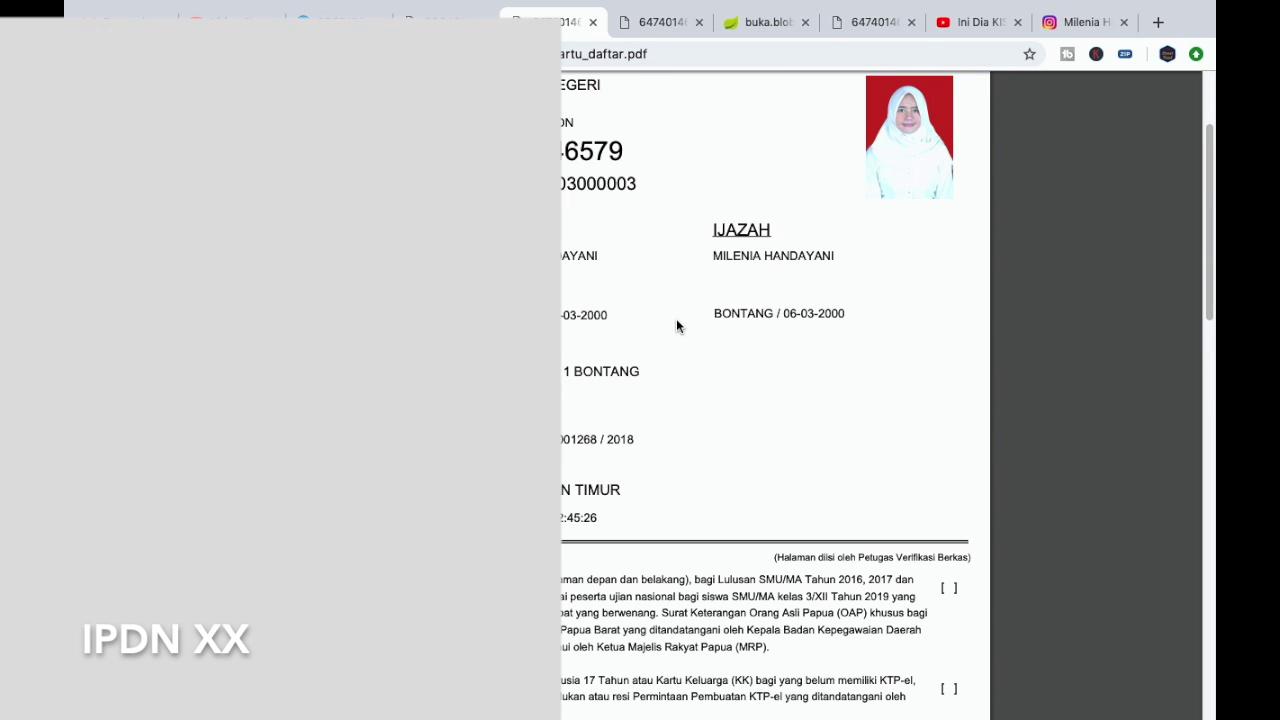